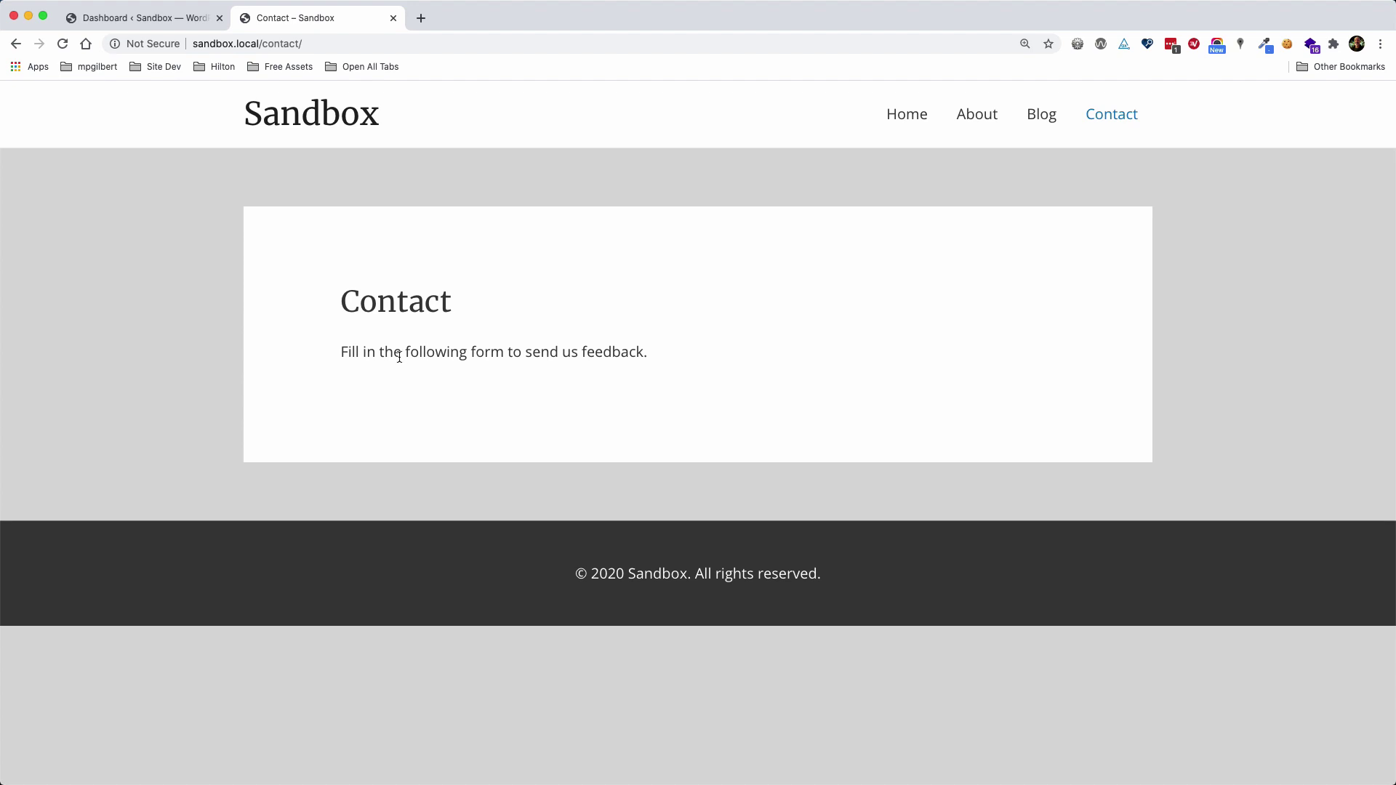
# Leave the live Contact page and go to the admin's Add New Plugins screen
pyautogui.moveTo(340, 352); pyautogui.dragTo(664, 350)
pyautogui.click(665, 351)
pyautogui.click(165, 21)
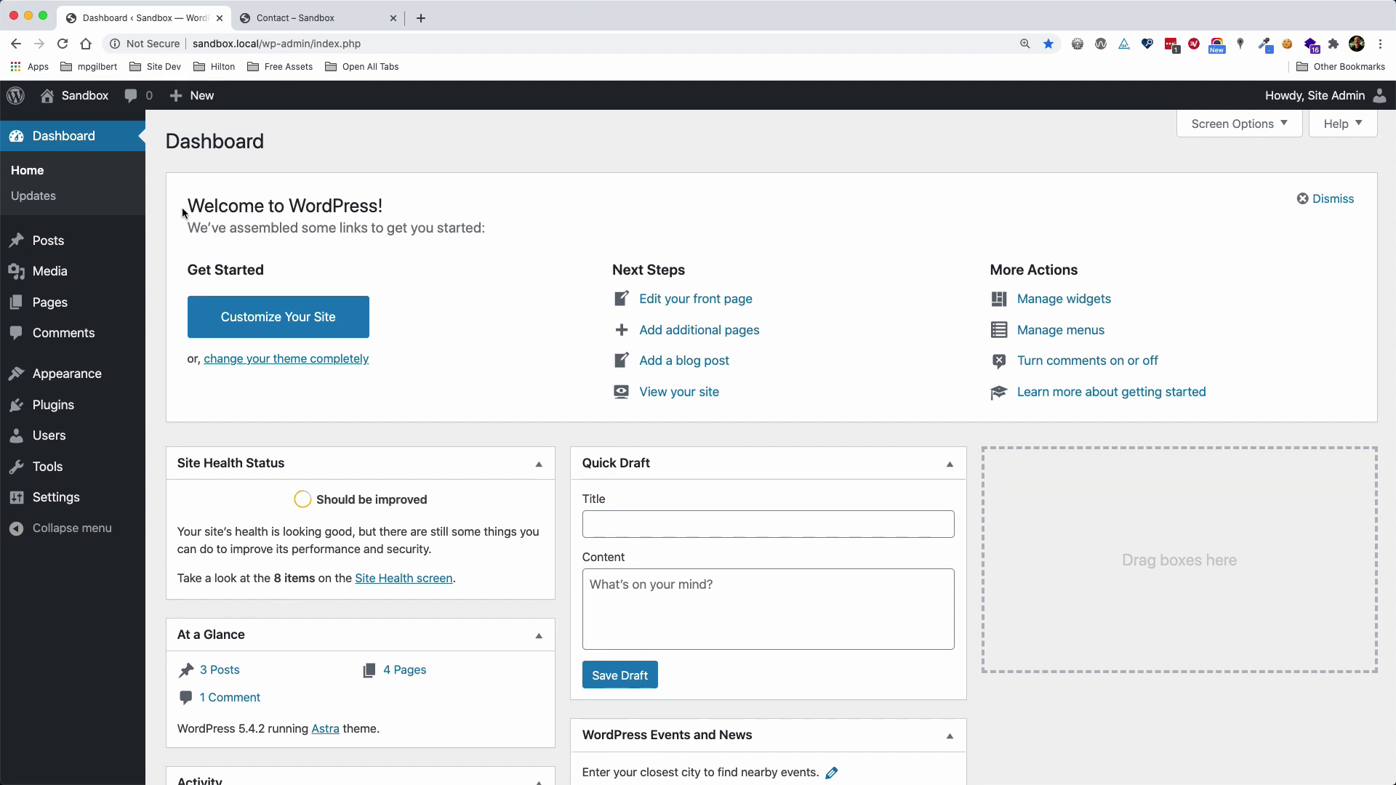
pyautogui.click(60, 406)
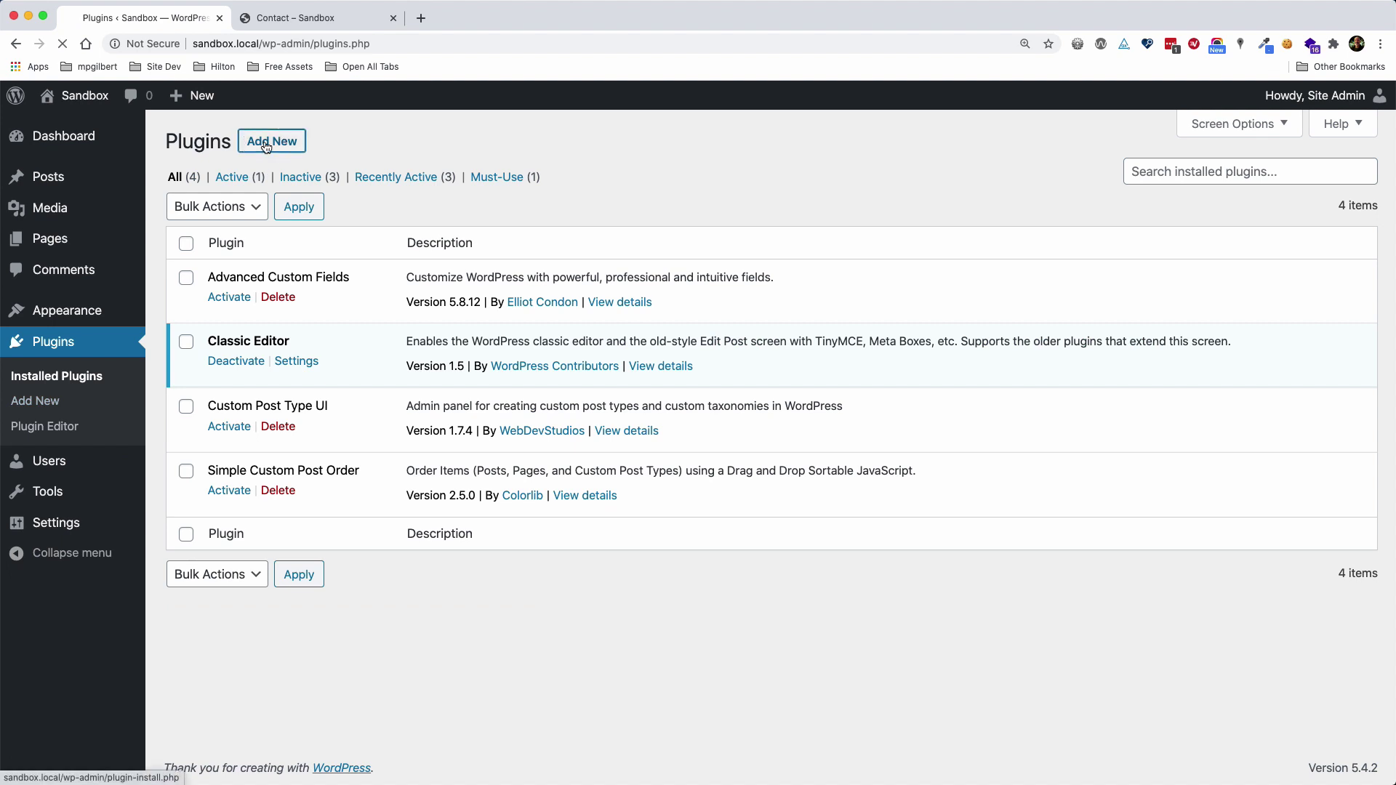
pyautogui.click(271, 143)
# Search the plugin directory for 'contact form 7', then install and activate it
pyautogui.click(1156, 193)
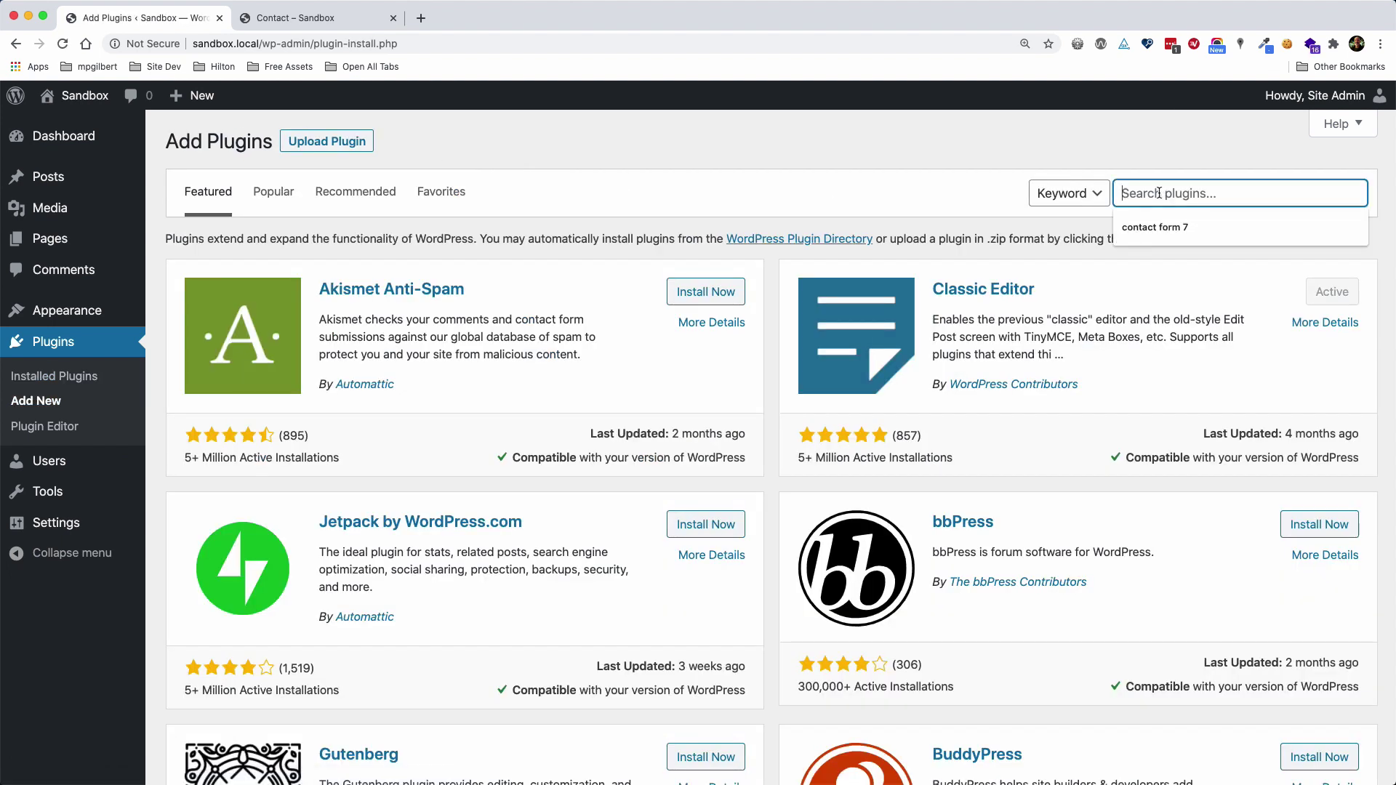
pyautogui.click(1155, 227)
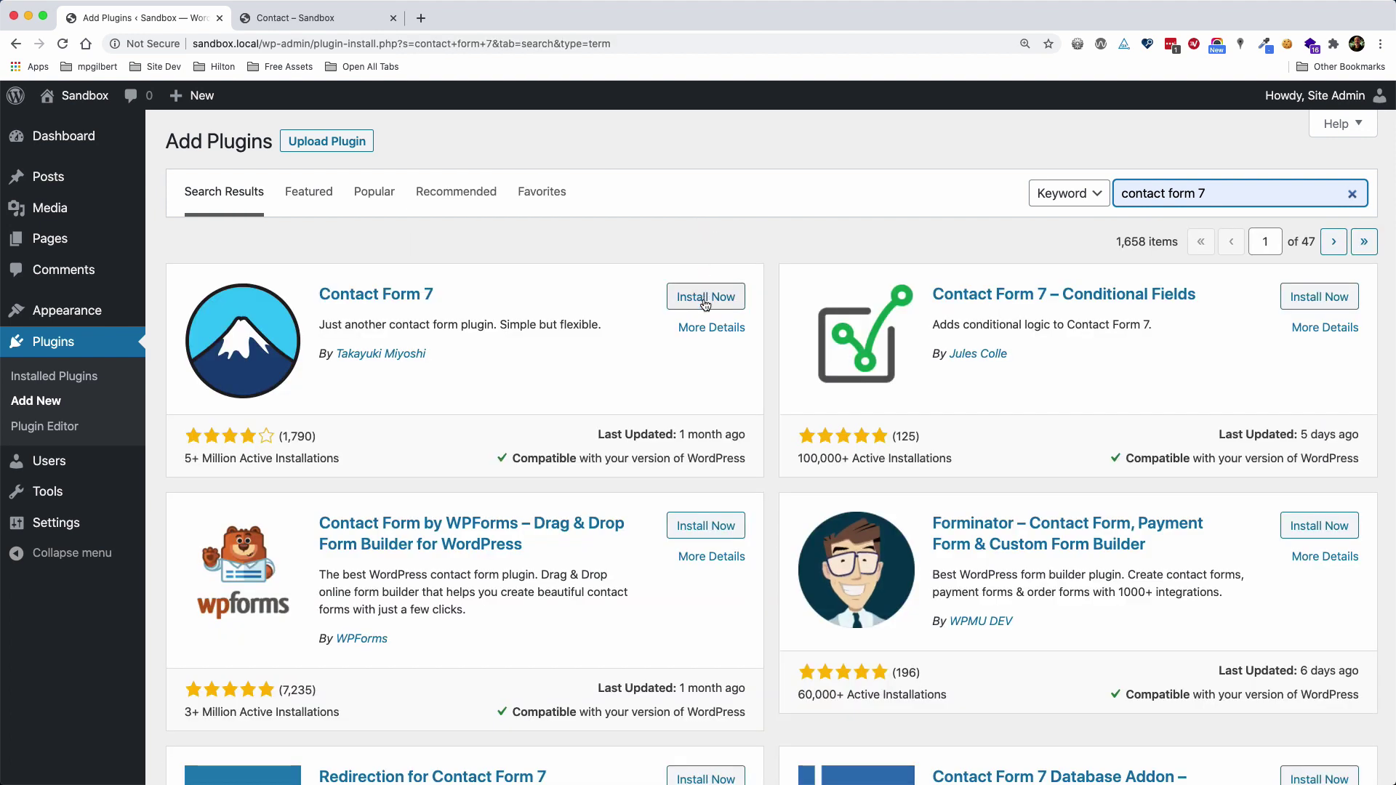
pyautogui.click(705, 304)
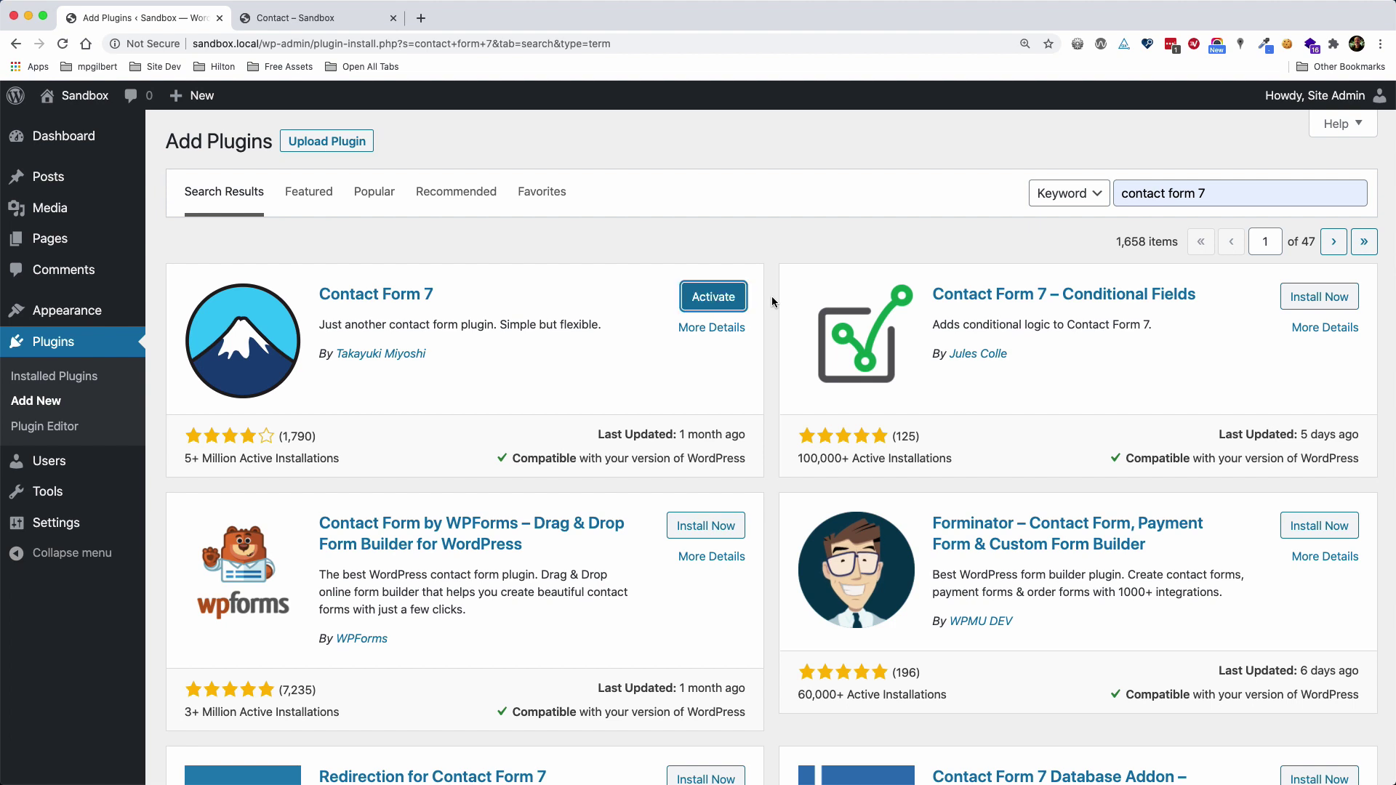
pyautogui.click(724, 302)
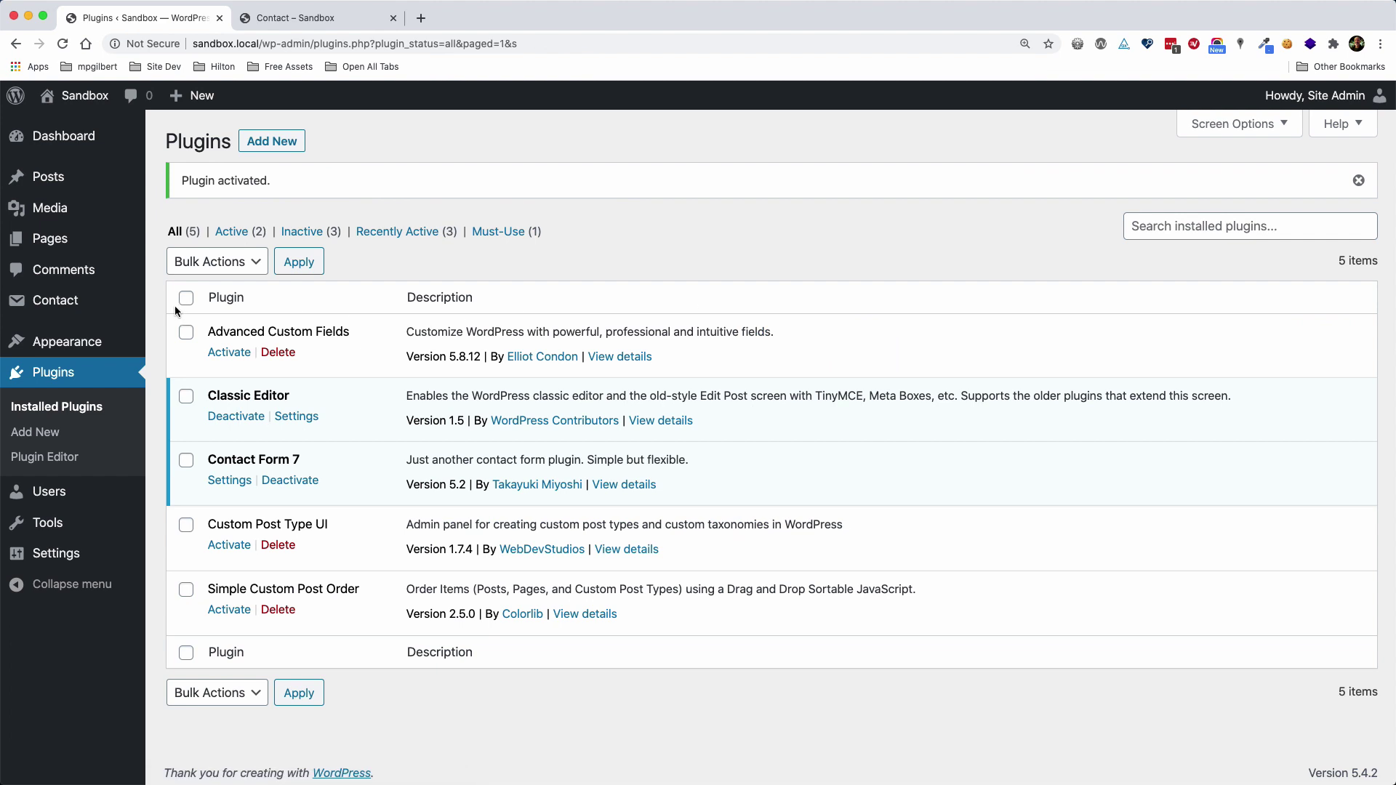
# Open 'Contact form 1' from the Contact forms list and scroll down to its form template
pyautogui.click(66, 305)
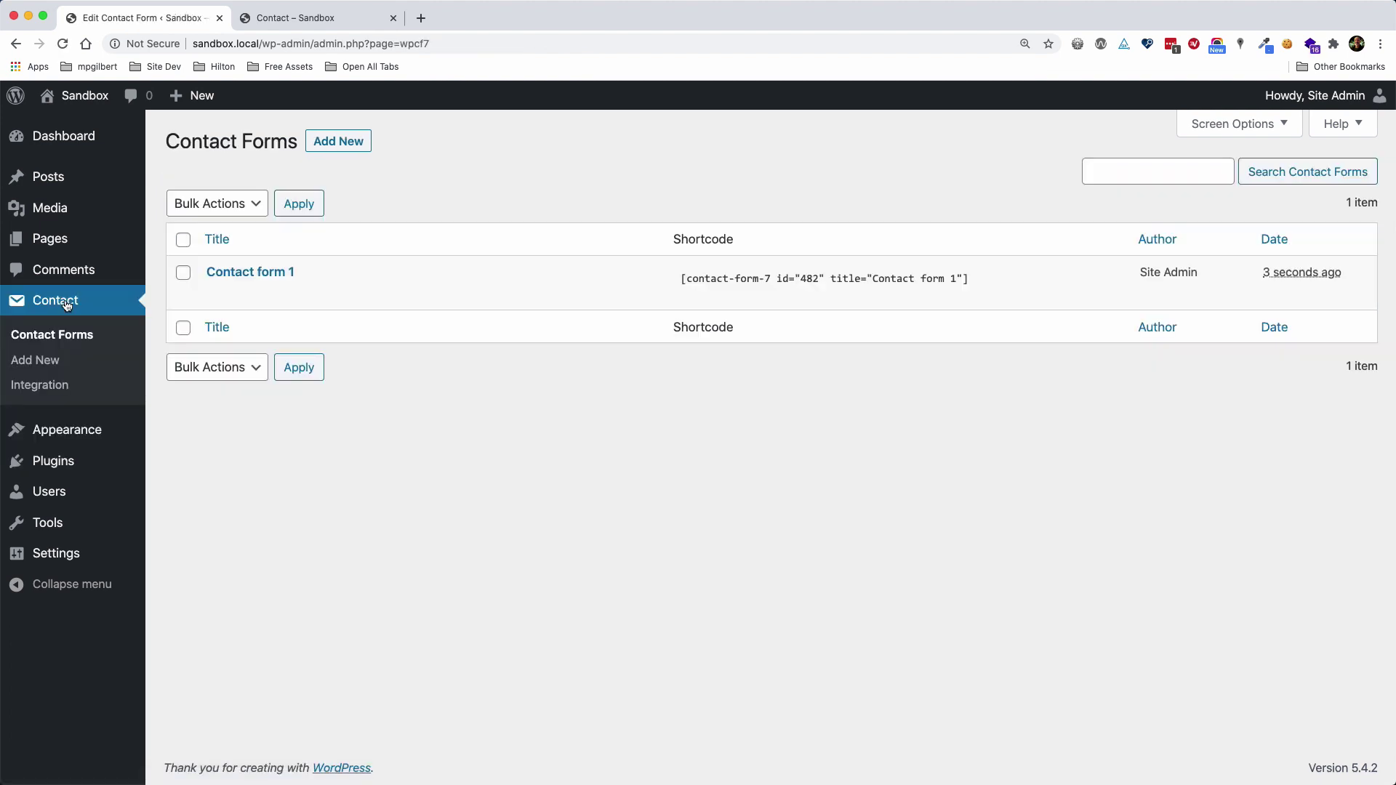
pyautogui.moveTo(272, 285)
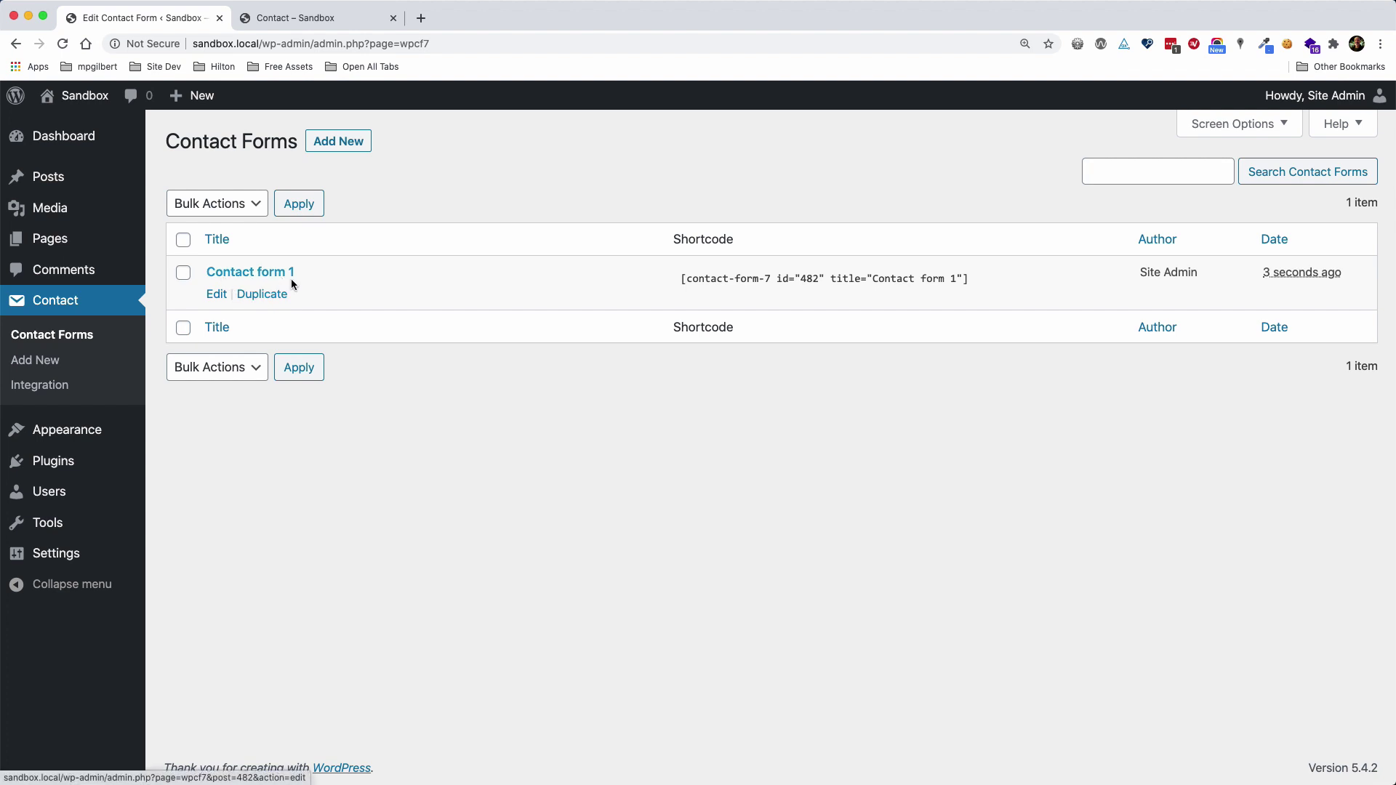
pyautogui.click(254, 273)
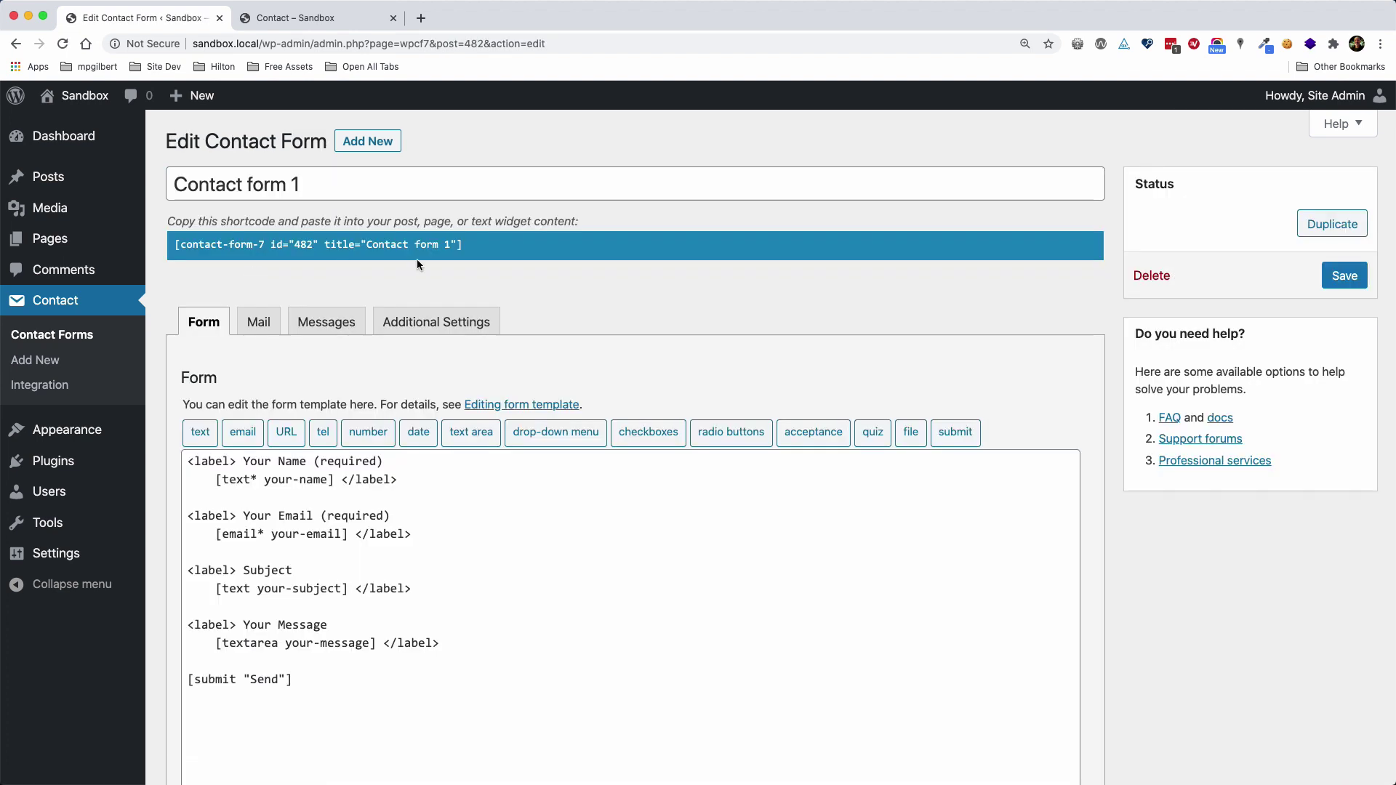
pyautogui.scroll(-2, 813, 346)
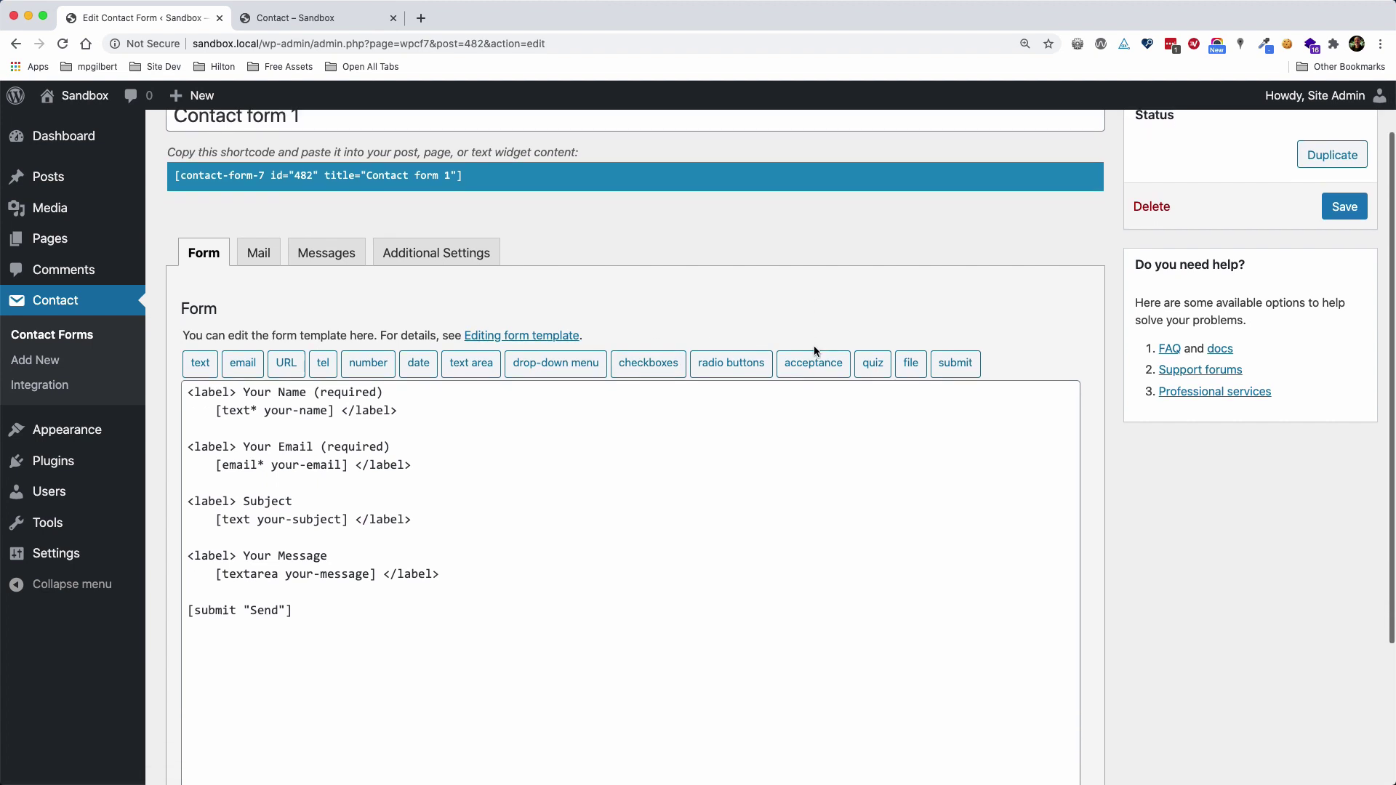
pyautogui.scroll(-2, 814, 351)
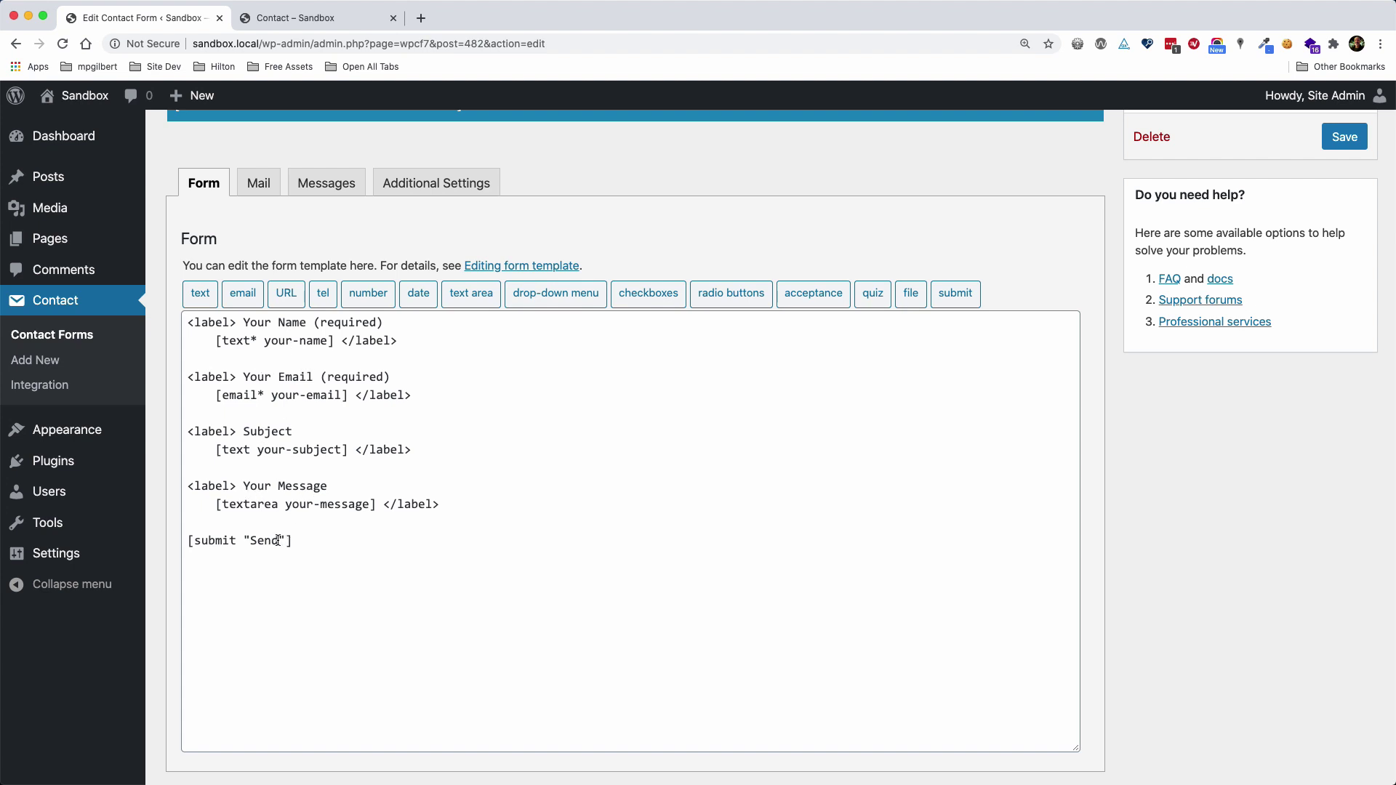
# Delete the entire default template, trim the title to 'Contact', and save the form
pyautogui.moveTo(329, 547); pyautogui.dragTo(182, 318)
pyautogui.press('BackSpace')
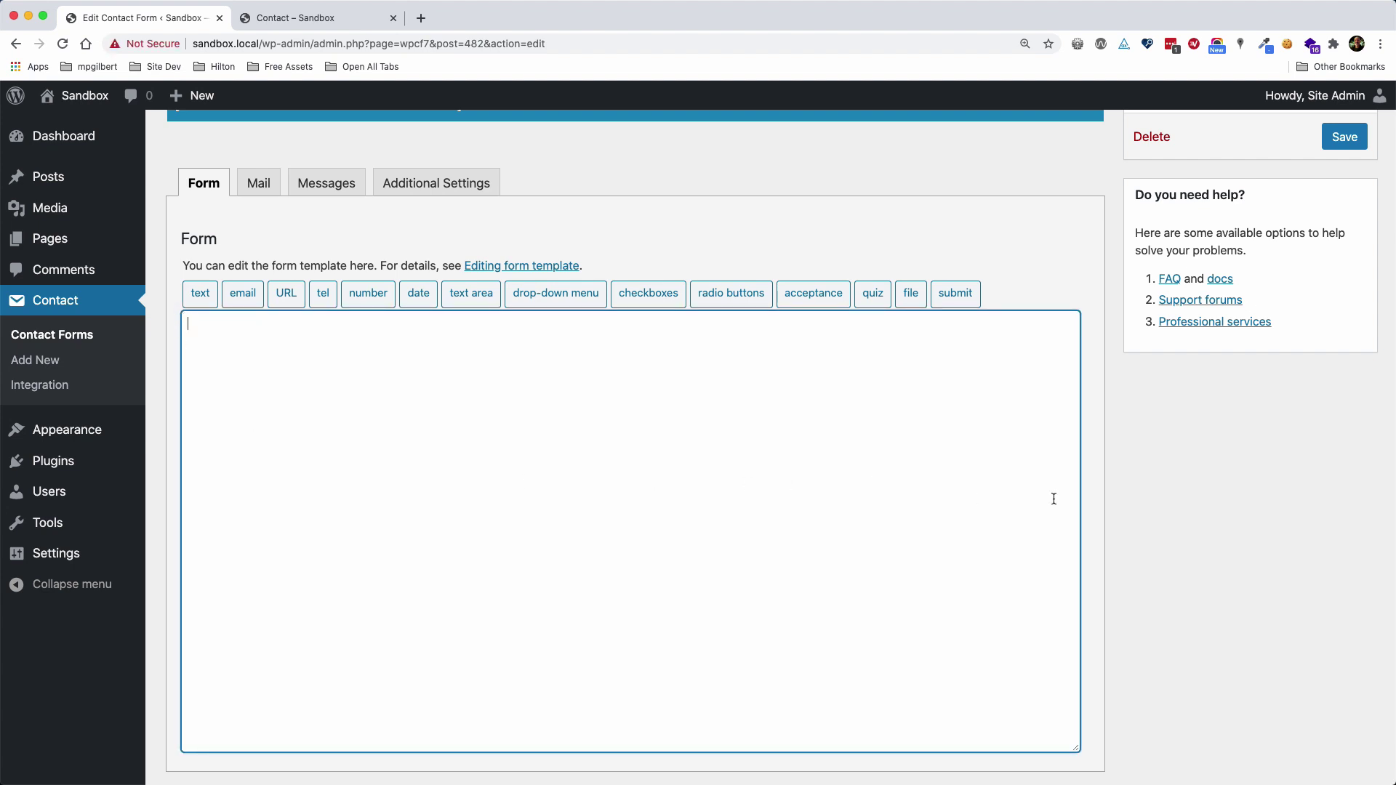
pyautogui.scroll(3, 1107, 494)
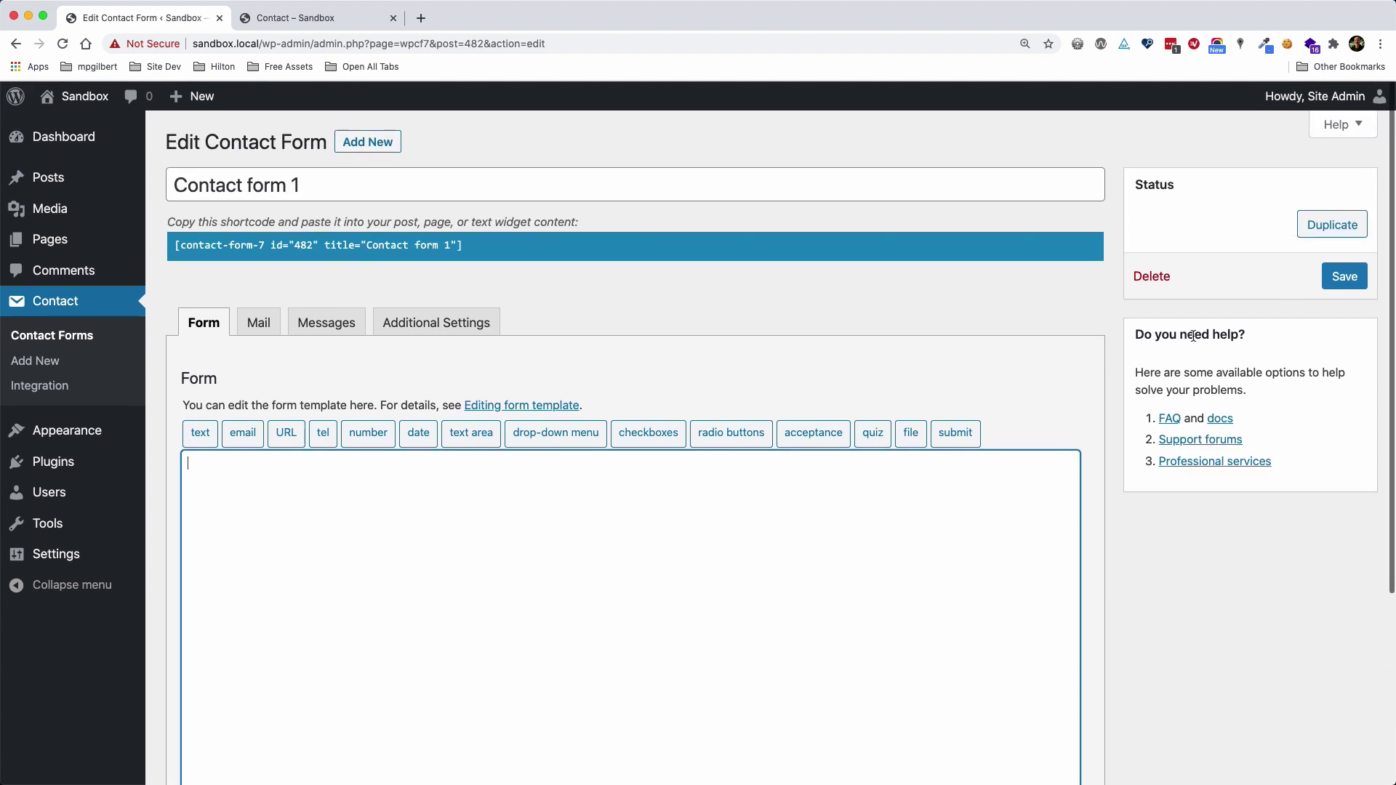
pyautogui.click(331, 182)
pyautogui.press('BackSpace')
pyautogui.press('BackSpace')
pyautogui.press('BackSpace')
pyautogui.press('BackSpace')
pyautogui.press('BackSpace')
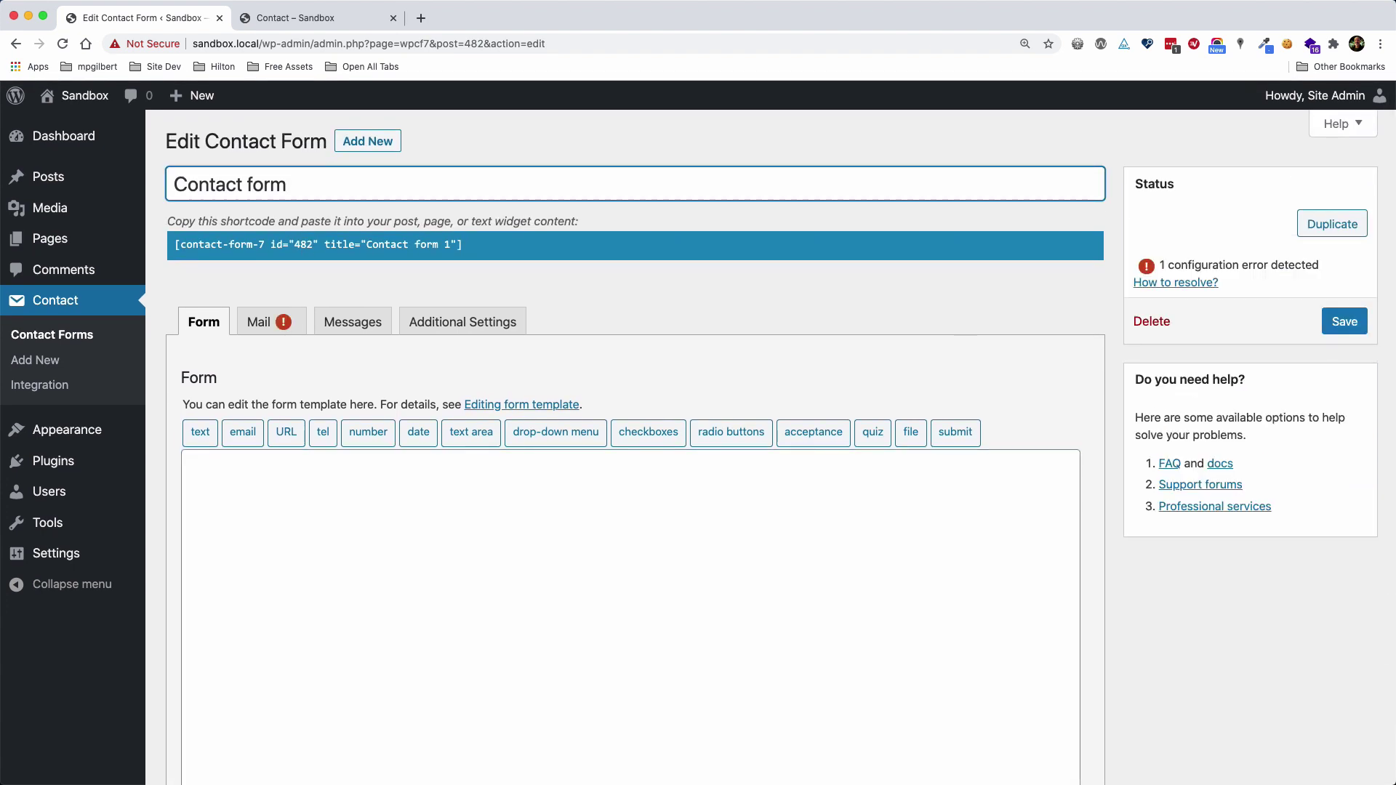
pyautogui.press('BackSpace')
pyautogui.press('BackSpace')
pyautogui.click(650, 503)
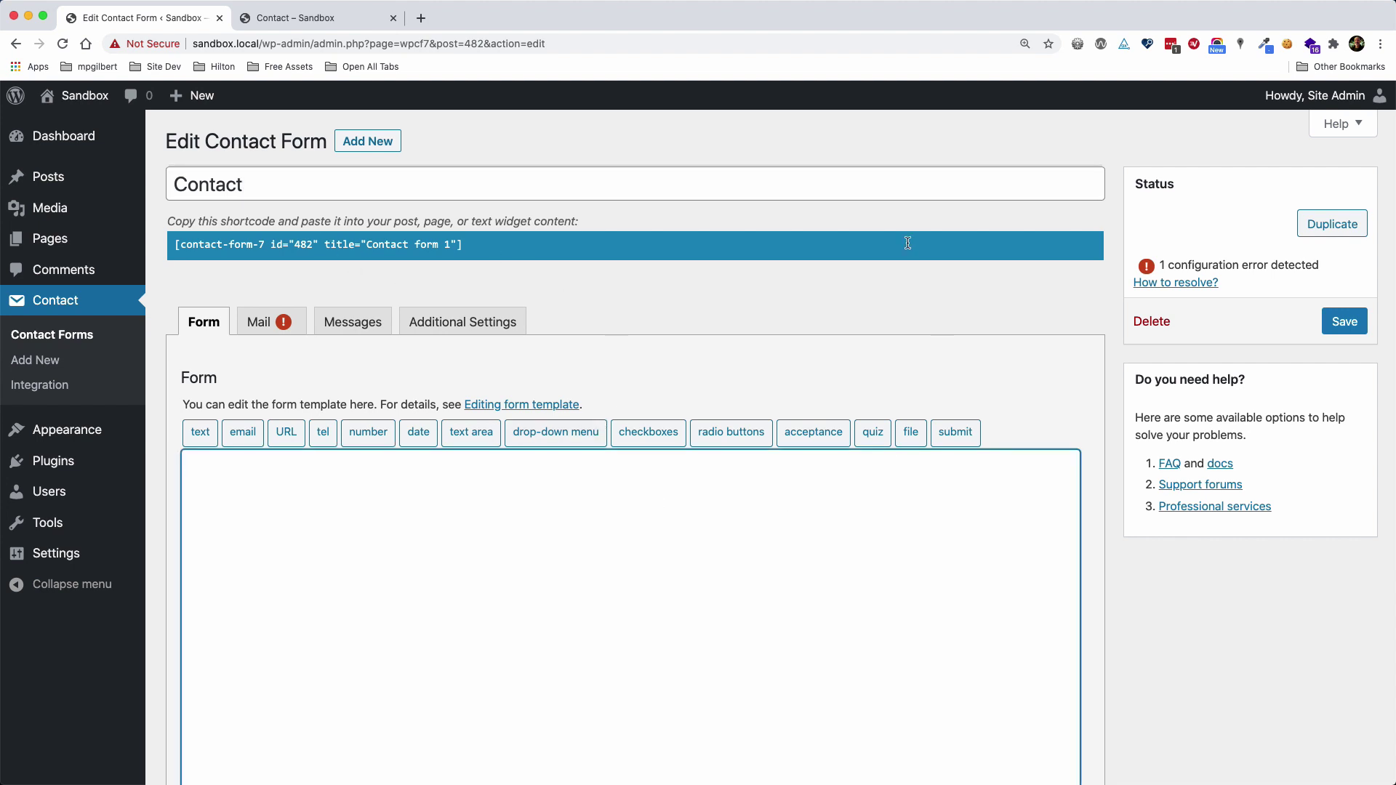
pyautogui.click(1347, 322)
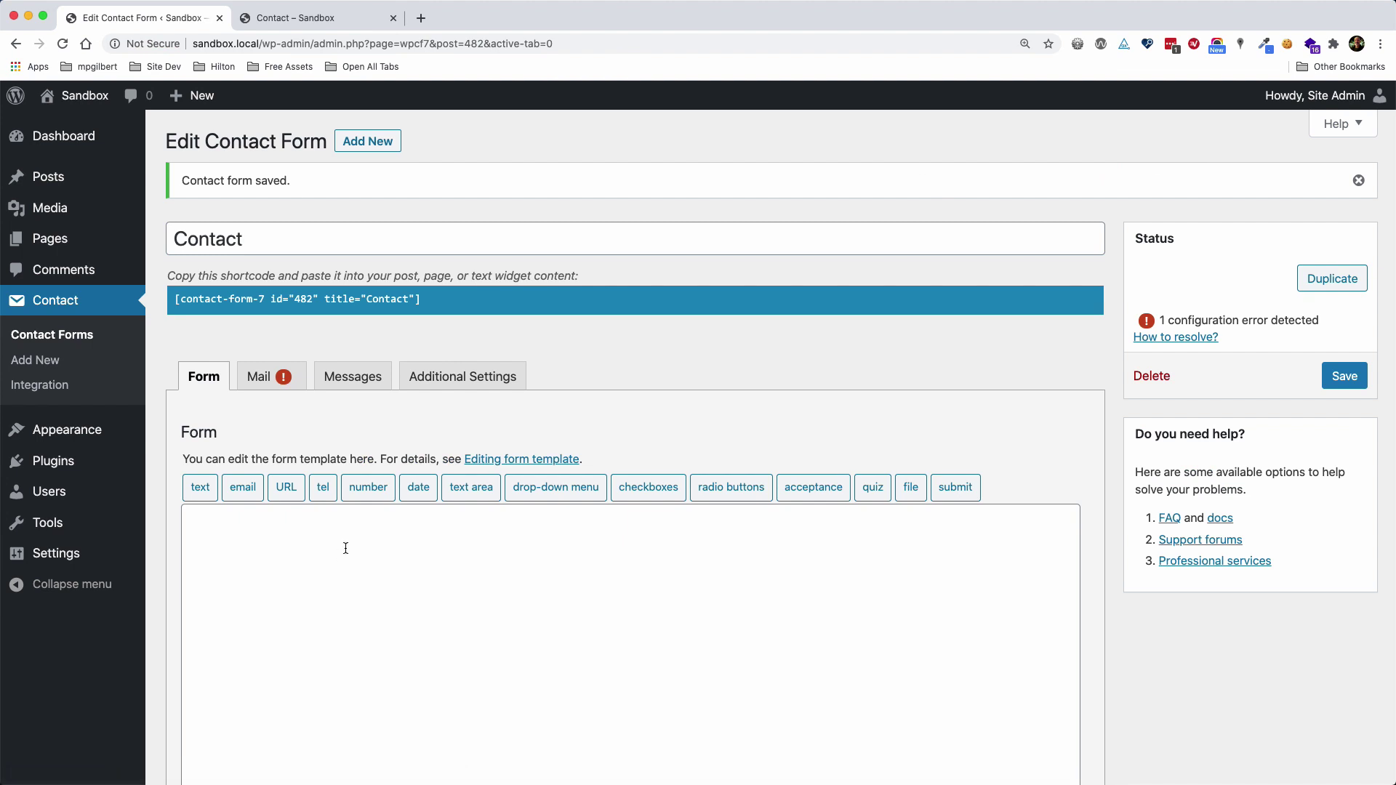
pyautogui.press('super+Tab')
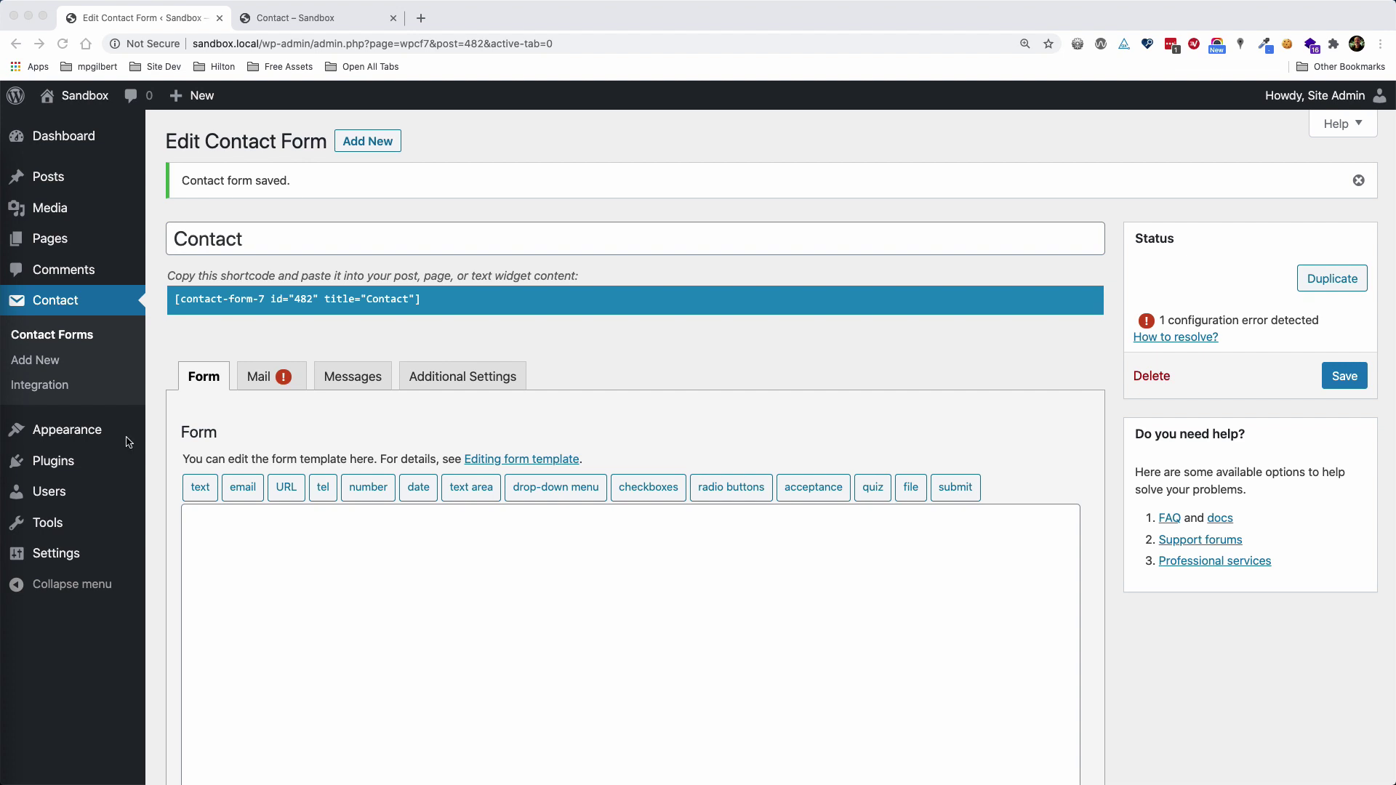
pyautogui.press('super+Tab')
# Paste the [response] tag into the empty form template
pyautogui.click(227, 523)
pyautogui.scroll(-5, 227, 523)
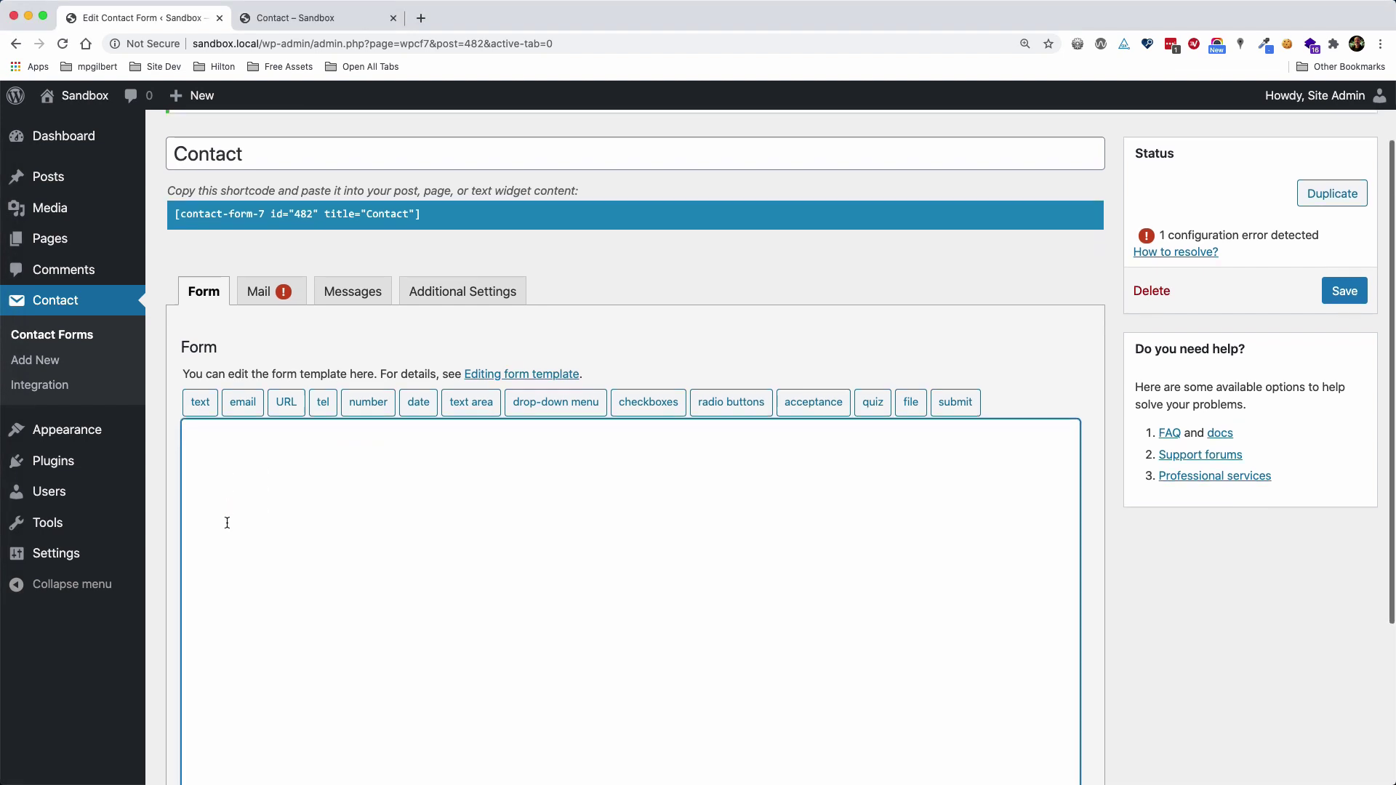
pyautogui.write('[response]')
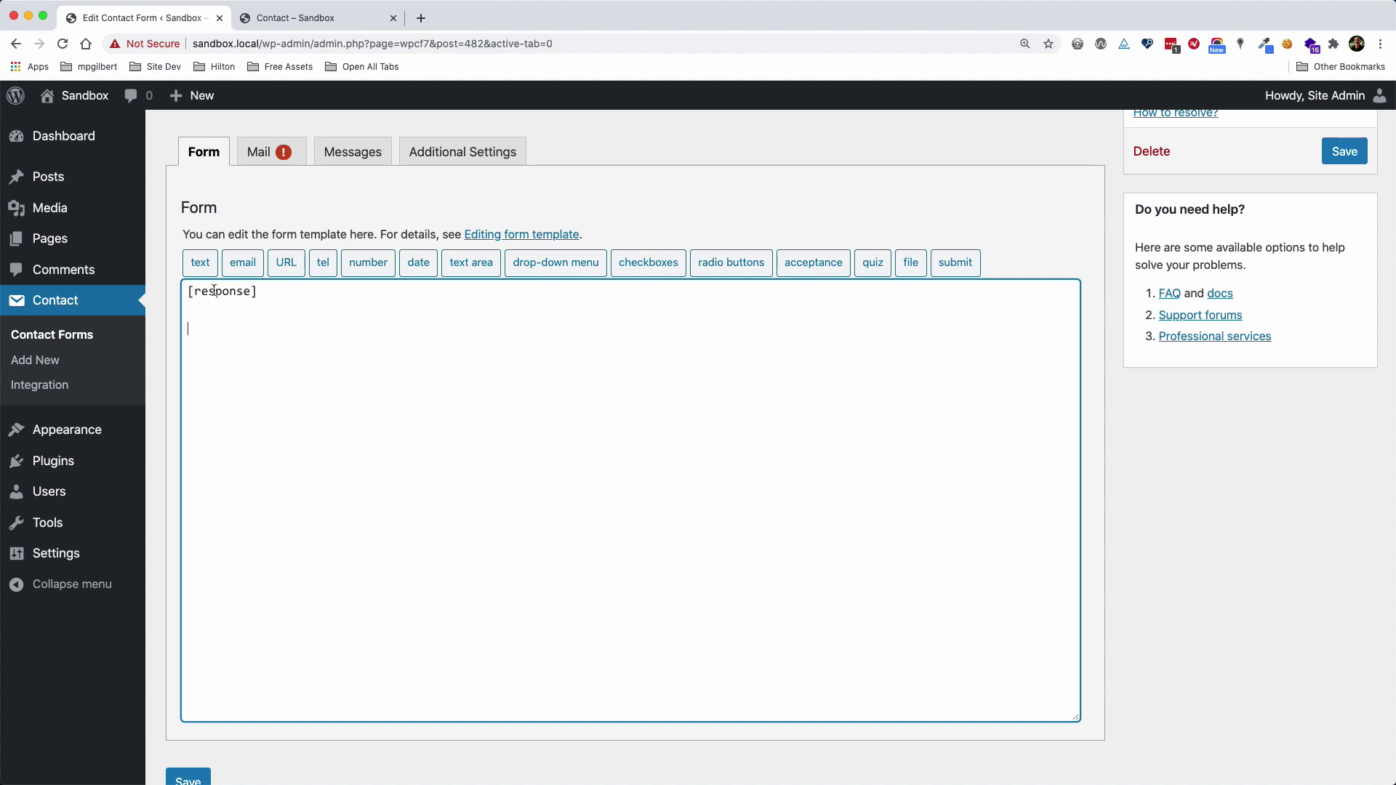
# Insert a required text field tag with name and id 'form-name'
pyautogui.click(198, 269)
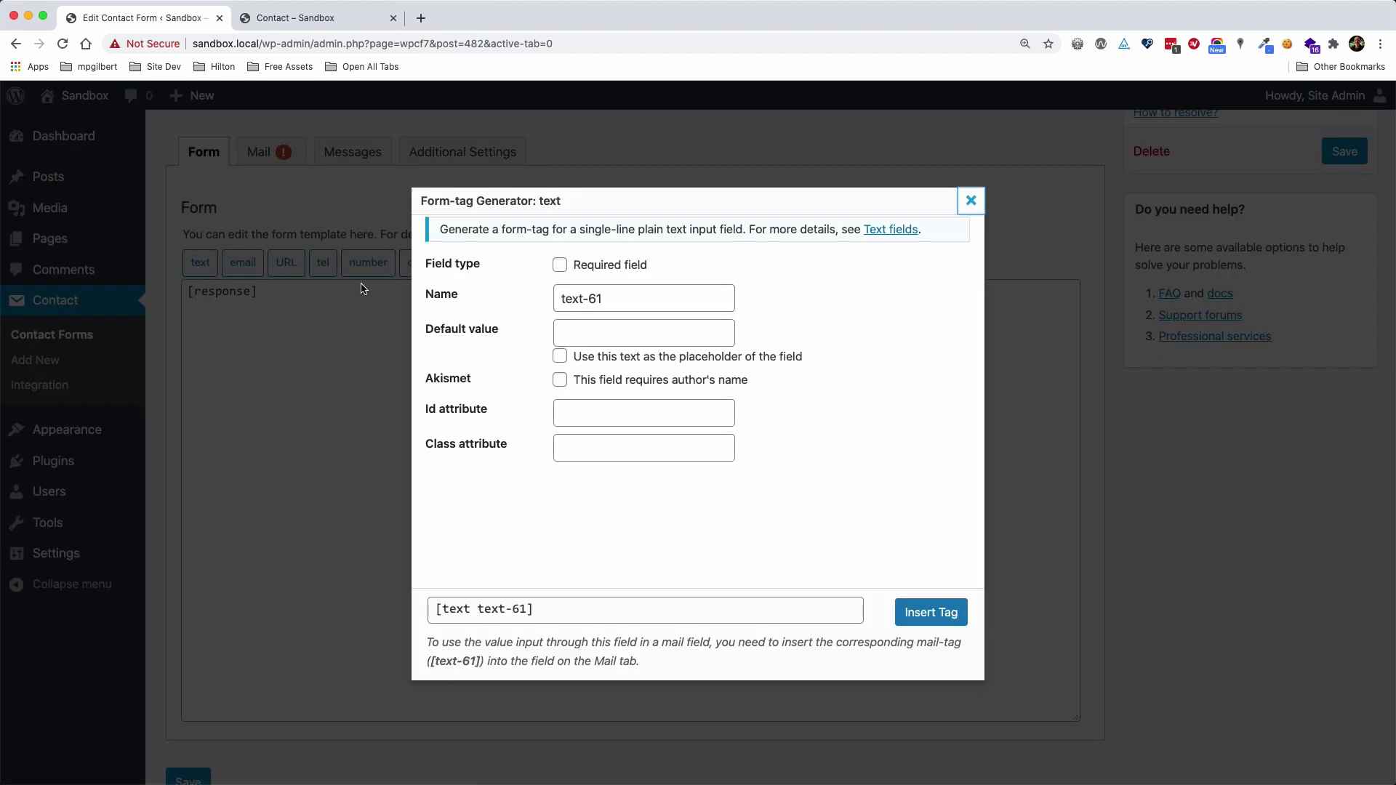
pyautogui.moveTo(621, 299); pyautogui.dragTo(535, 298)
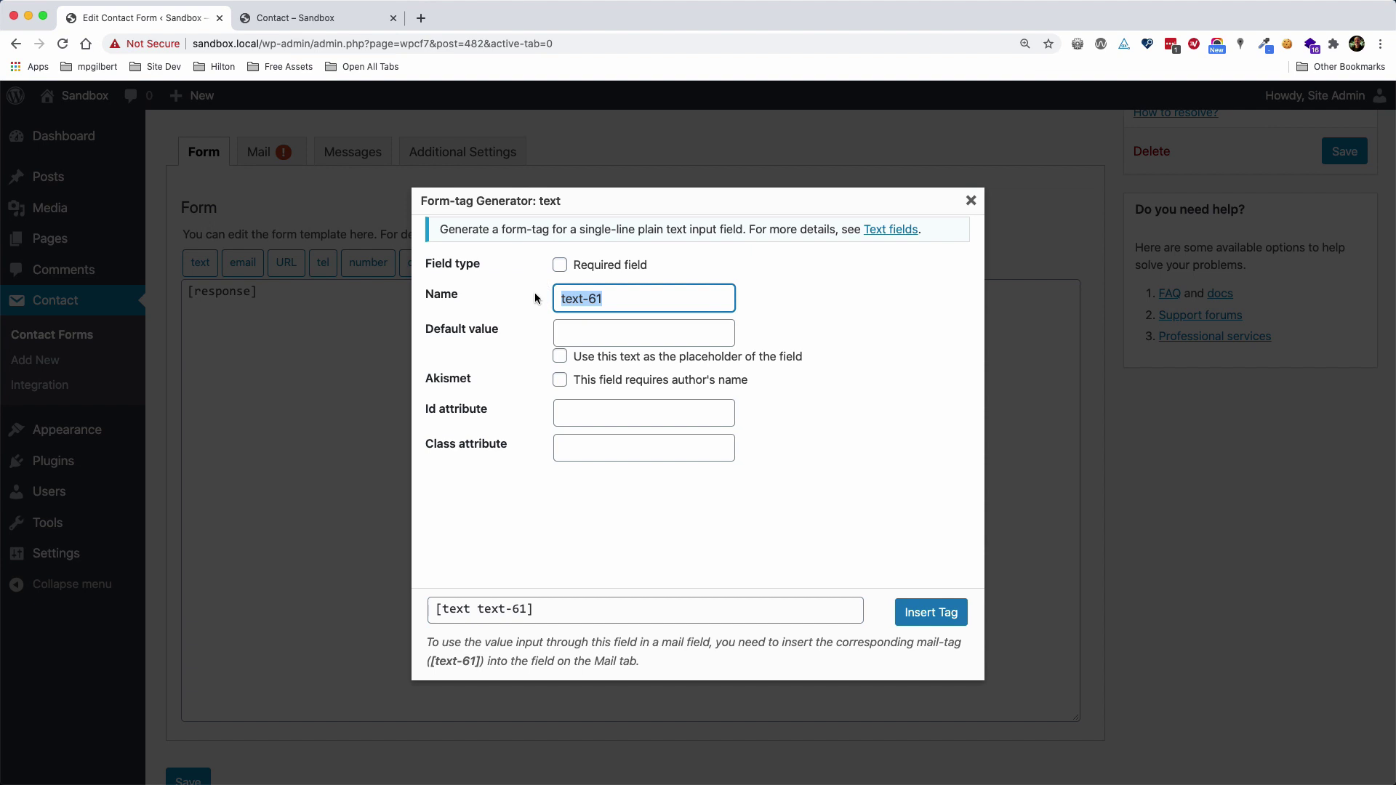
pyautogui.press('BackSpace')
pyautogui.write('form-name')
pyautogui.moveTo(641, 295); pyautogui.dragTo(546, 296)
pyautogui.hotkey('ctrl', 'c')
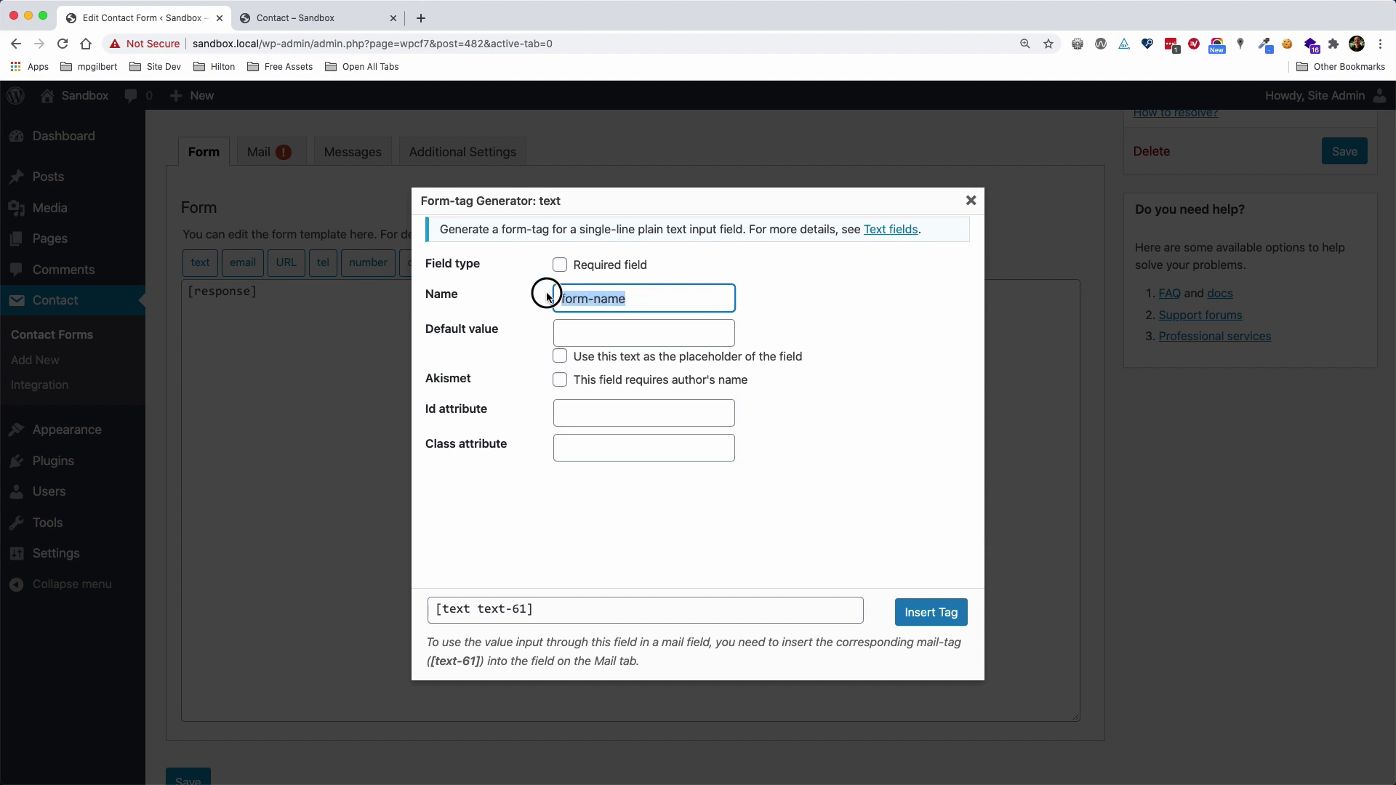
pyautogui.click(574, 411)
pyautogui.hotkey('ctrl', 'v')
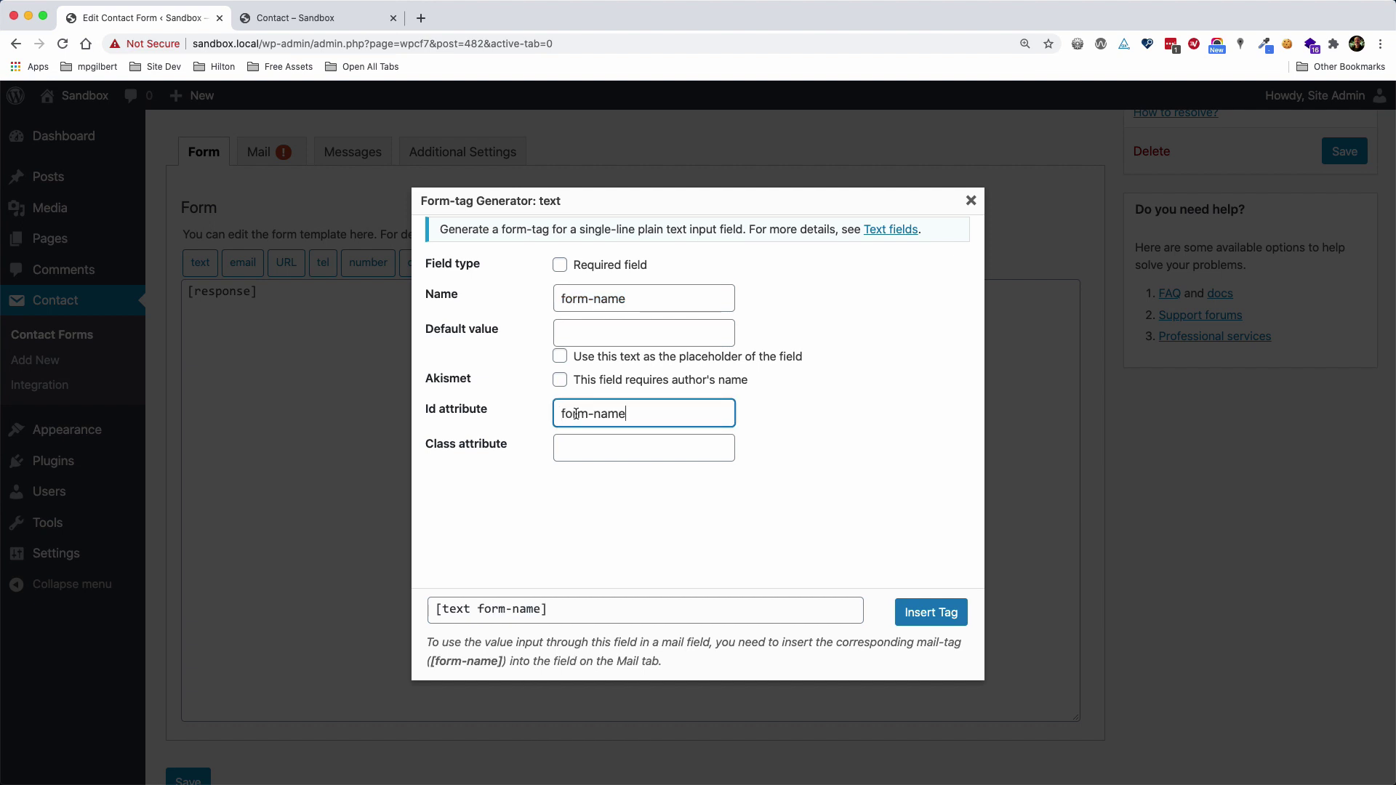
pyautogui.click(586, 270)
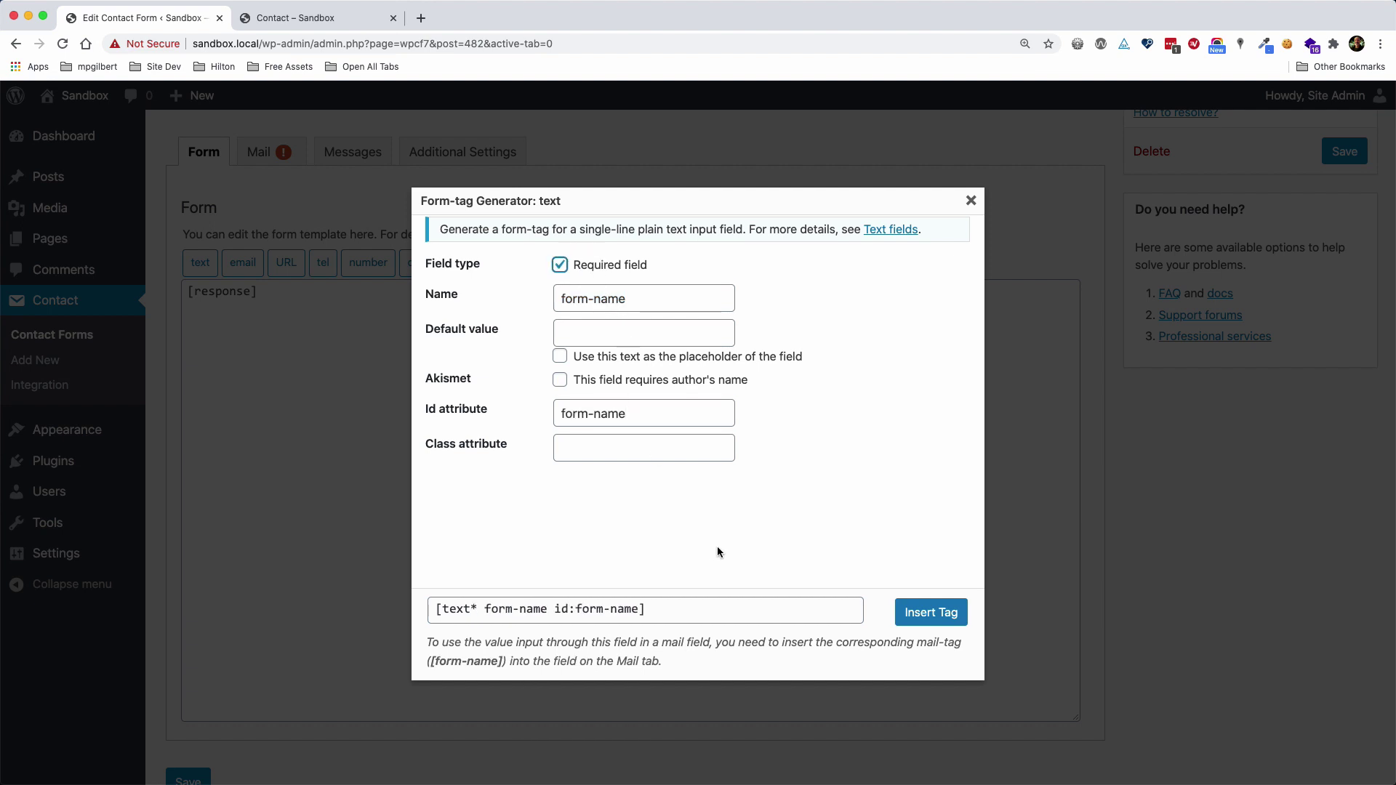
pyautogui.click(917, 618)
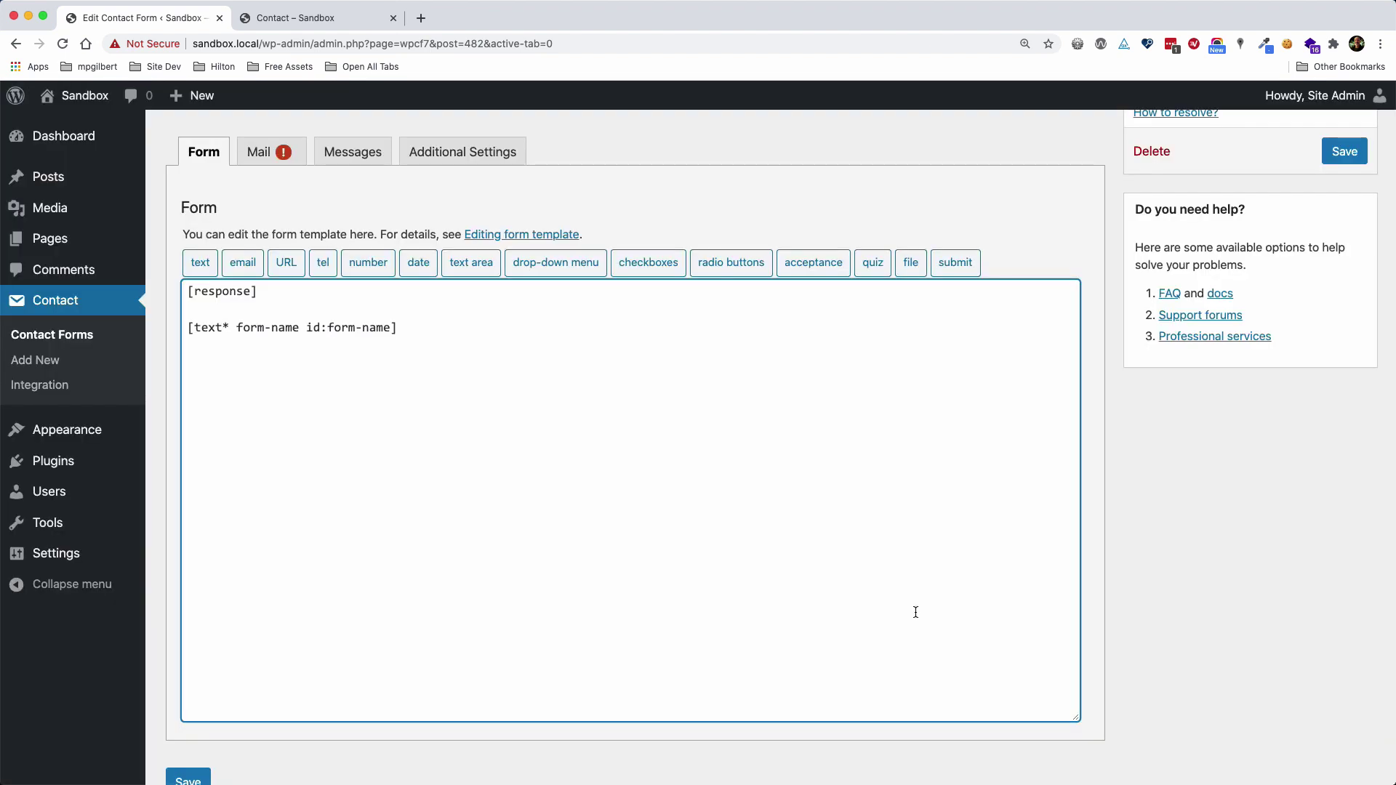
# Add the line '<label for="form-name">Name (required)</label>' above the name field tag
pyautogui.press('Return')
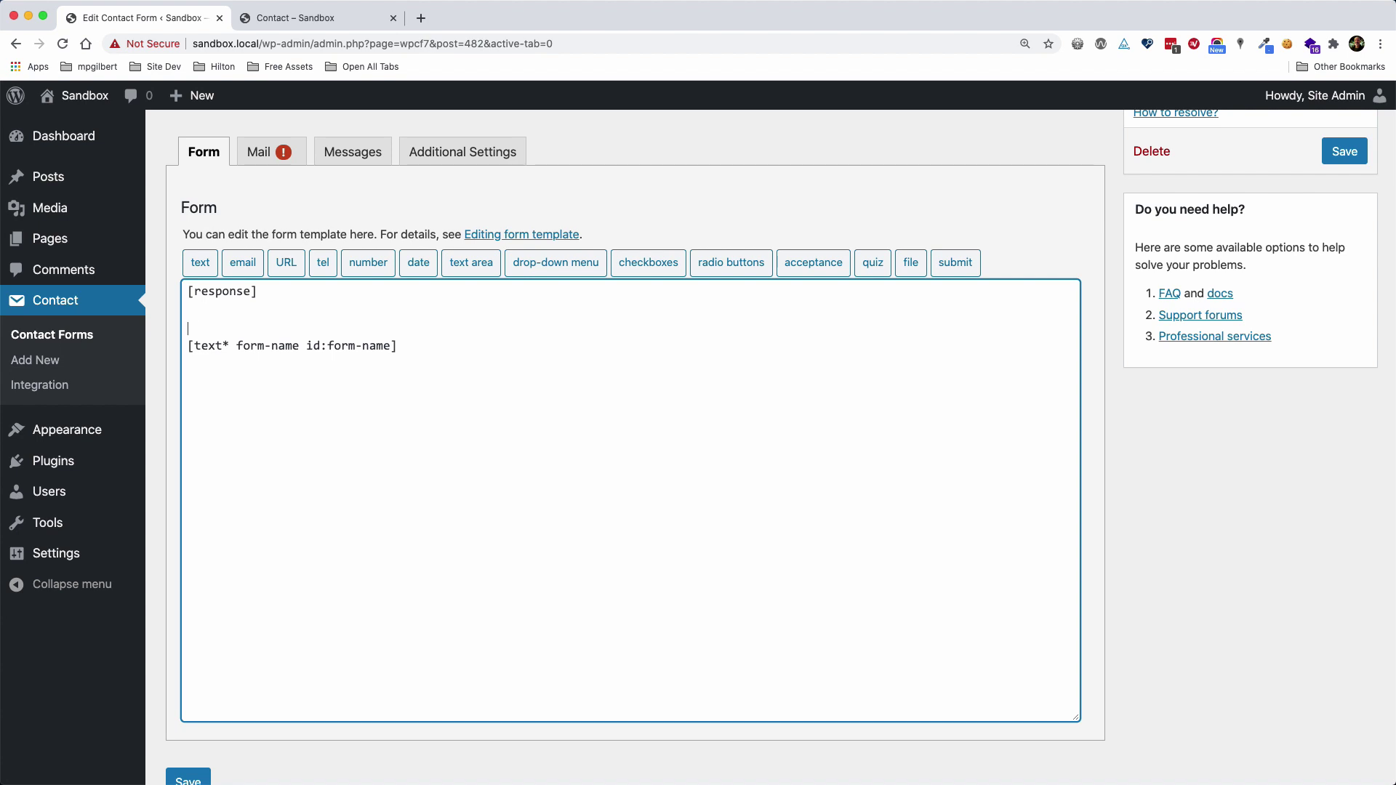
pyautogui.write('<label for="form-name">na')
pyautogui.press('BackSpace')
pyautogui.press('BackSpace')
pyautogui.write('Name')
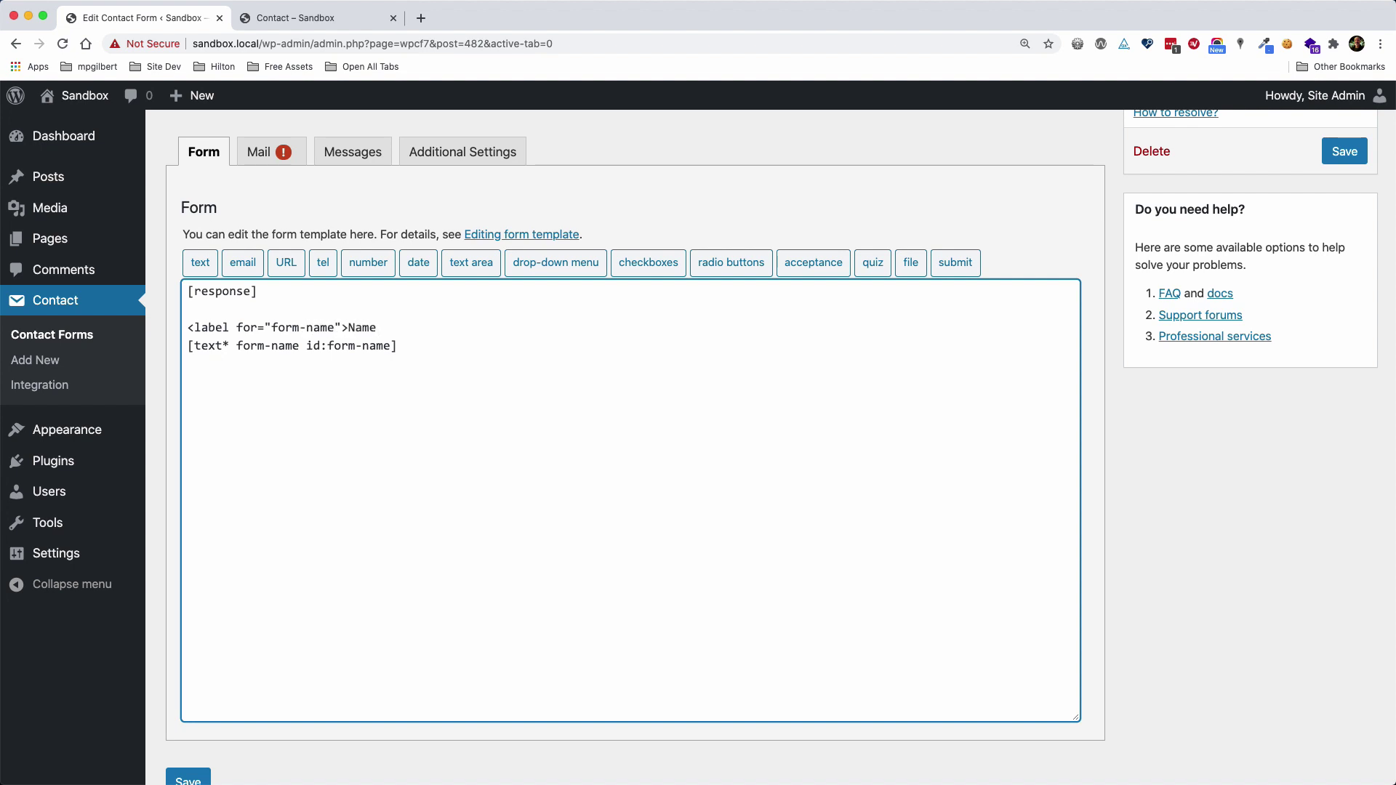
pyautogui.write(' (required)</label>')
pyautogui.moveTo(237, 328); pyautogui.dragTo(372, 349)
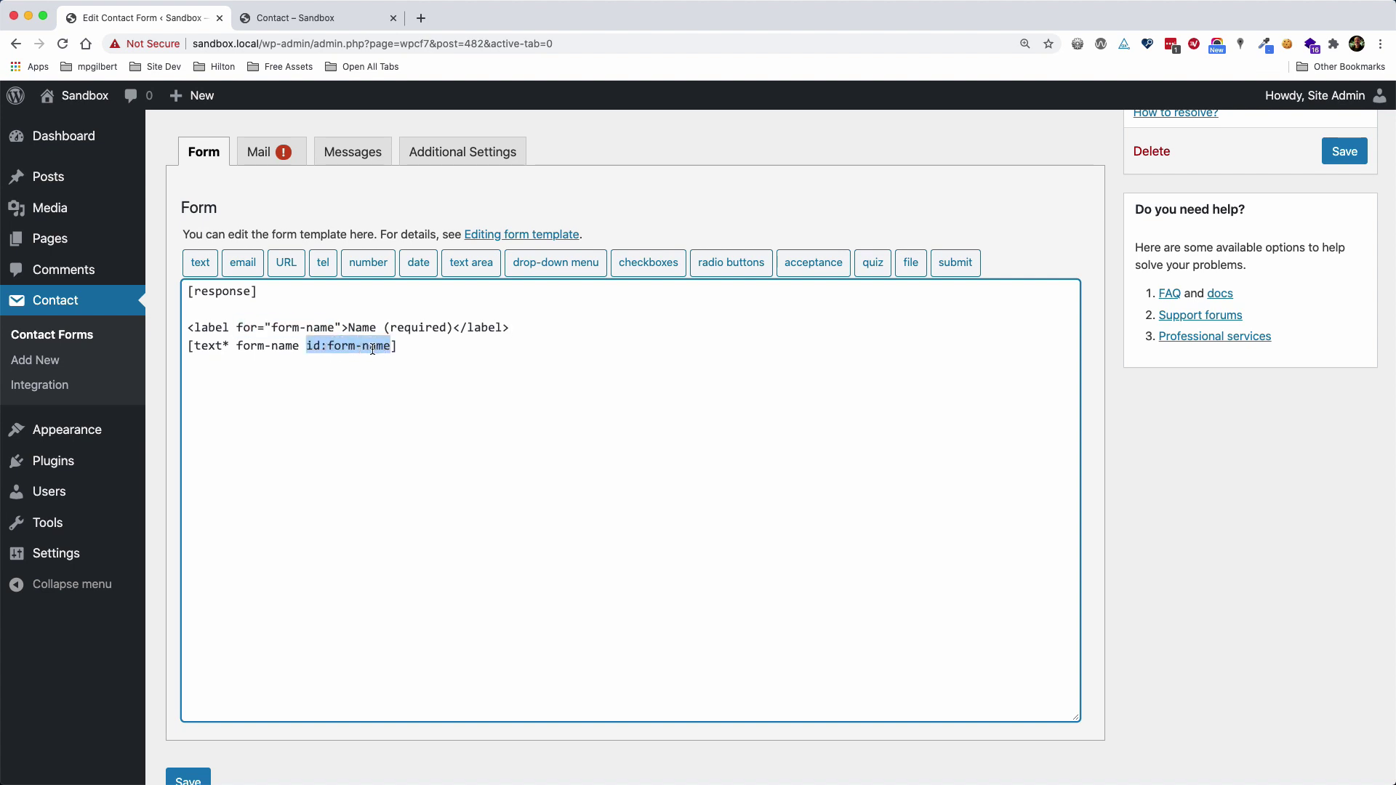
pyautogui.click(411, 347)
# Insert a required email field tag with name and id 'form-email'
pyautogui.click(233, 268)
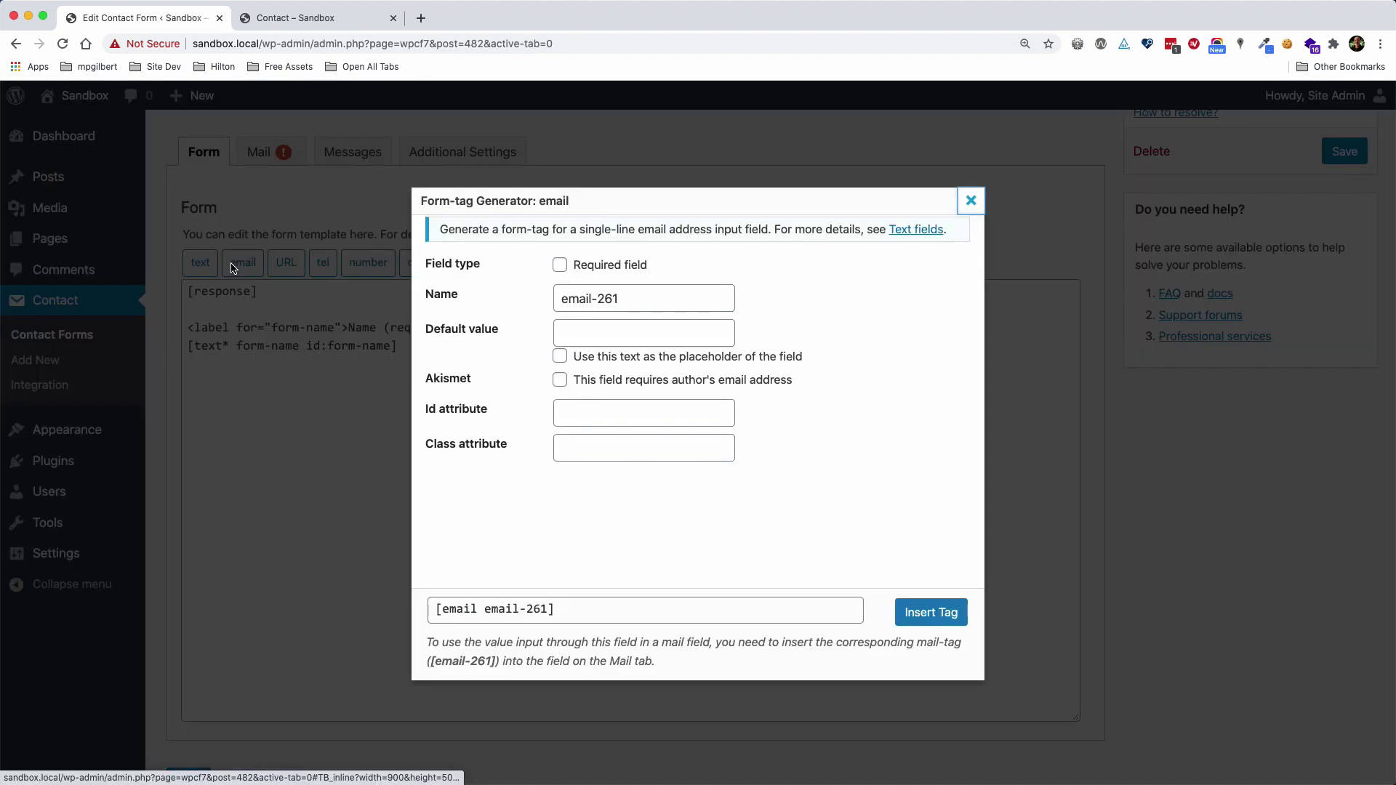
pyautogui.click(620, 268)
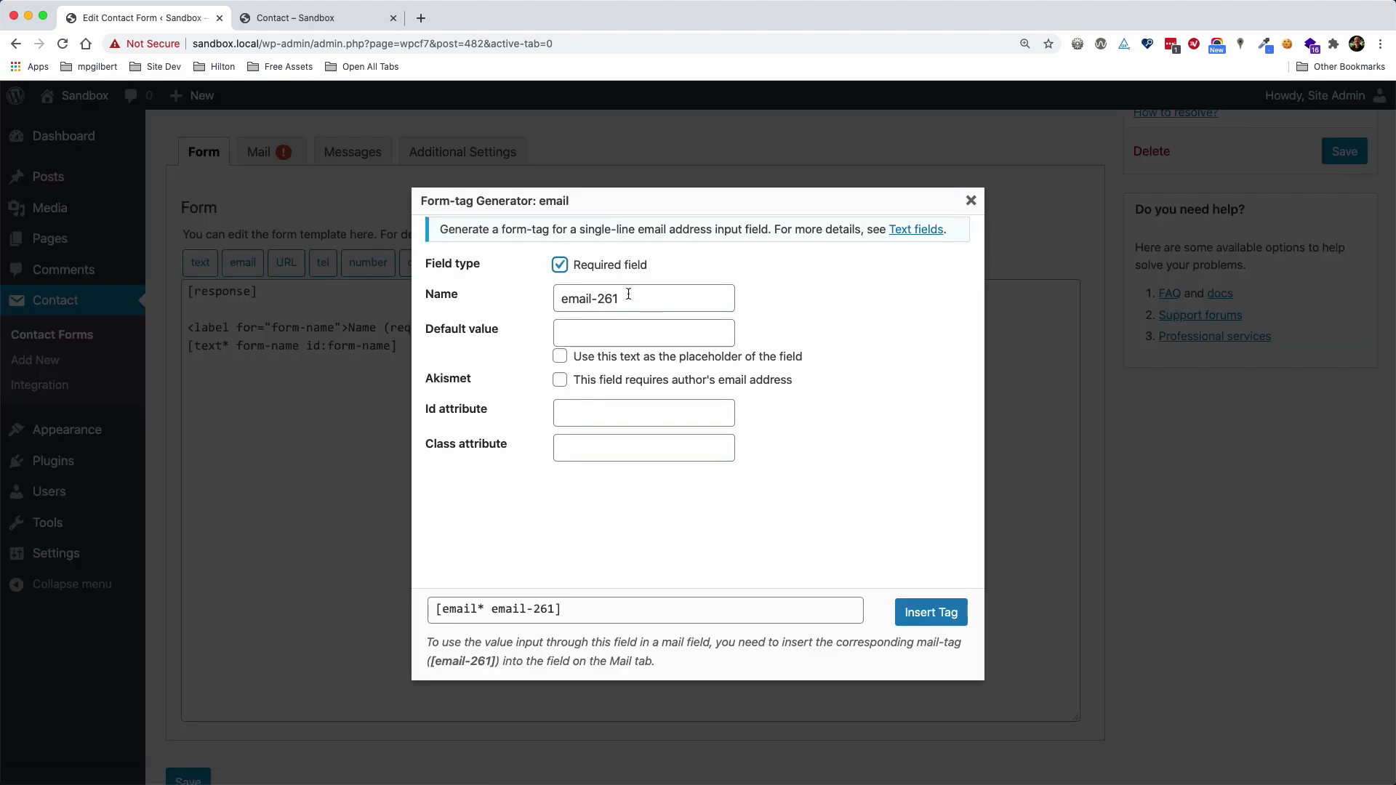
pyautogui.moveTo(628, 294); pyautogui.dragTo(554, 300)
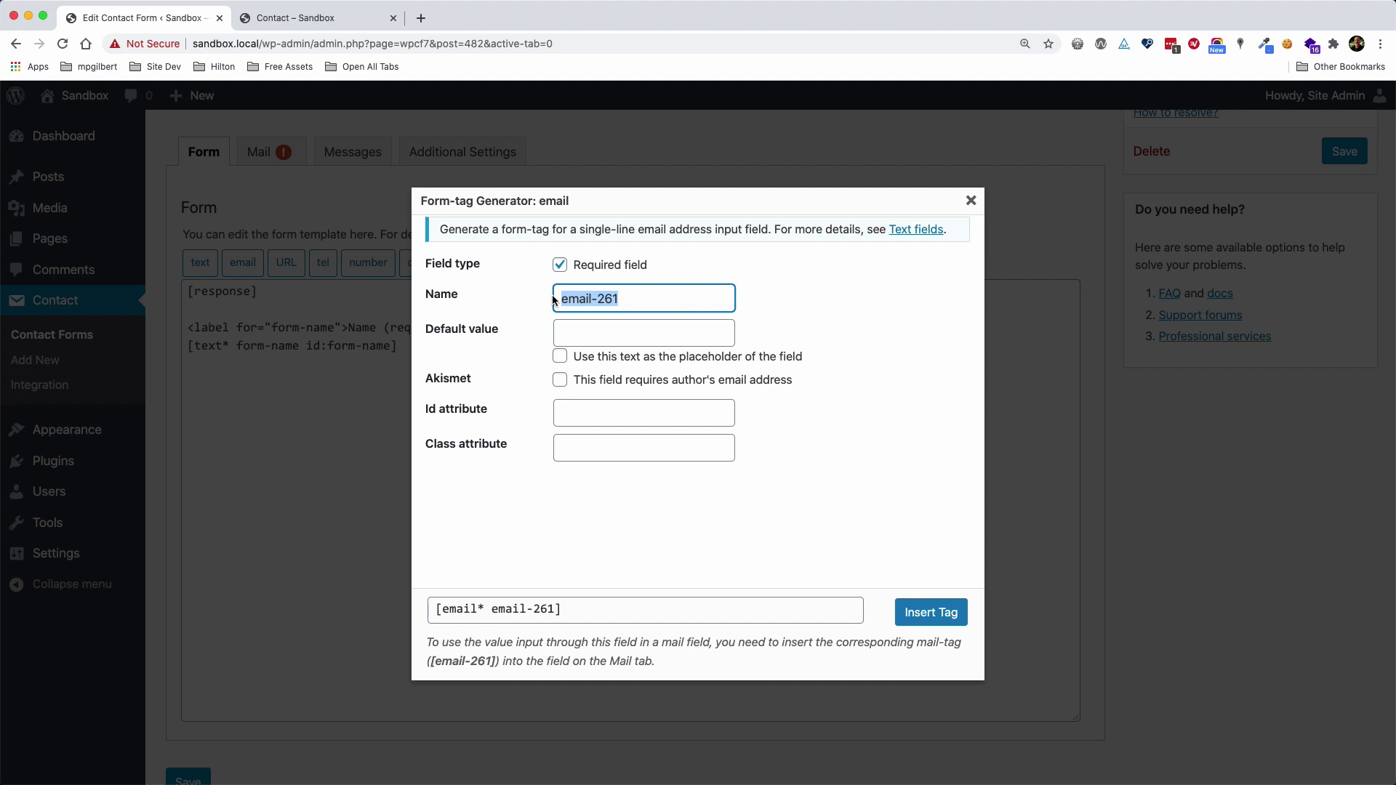
pyautogui.write('form-email')
pyautogui.press('super+a')
pyautogui.press('super+c')
pyautogui.click(640, 412)
pyautogui.press('super+v')
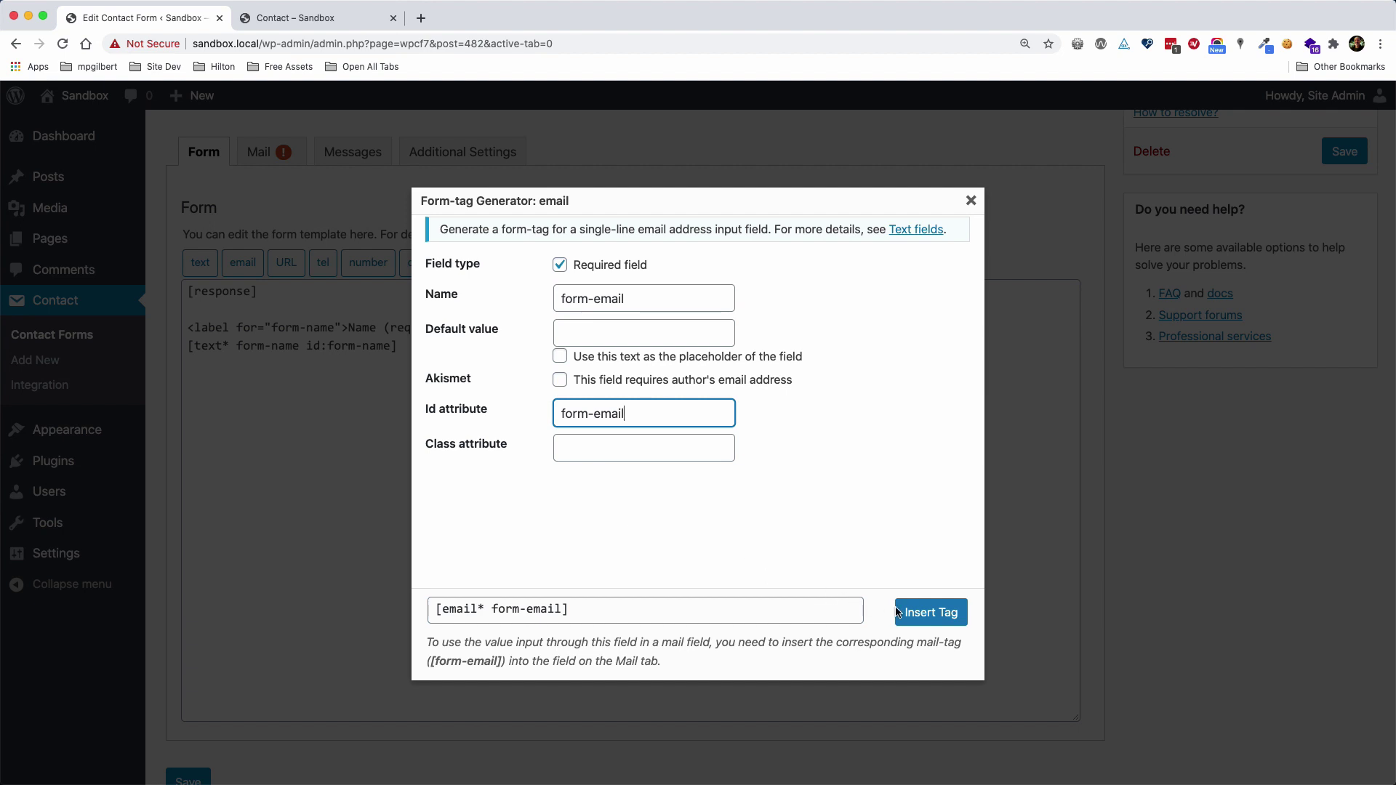
pyautogui.click(927, 612)
# Copy the Name label line above the email tag and change it to an 'Email (required)' label
pyautogui.moveTo(520, 328); pyautogui.dragTo(171, 329)
pyautogui.press('super+c')
pyautogui.click(198, 363)
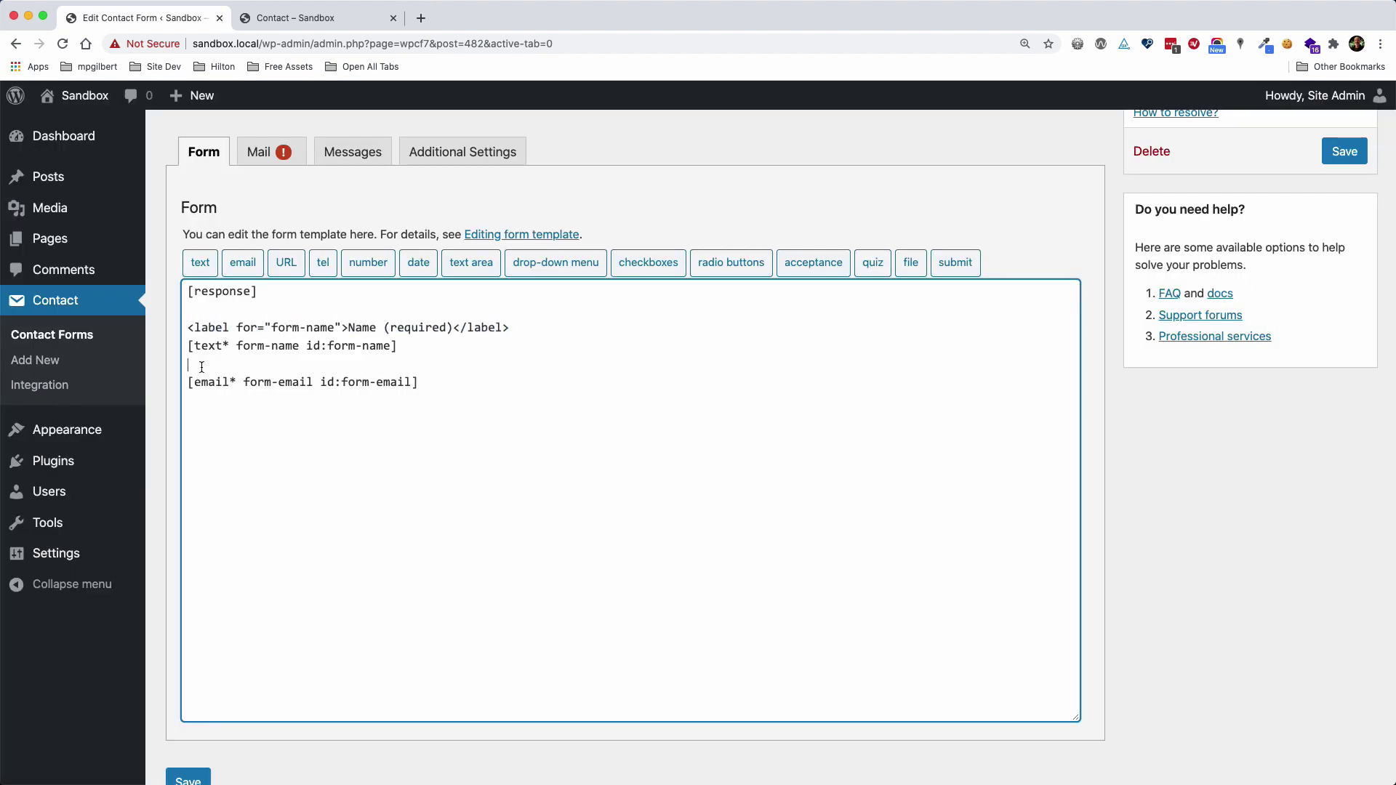
pyautogui.press('Return')
pyautogui.press('super+v')
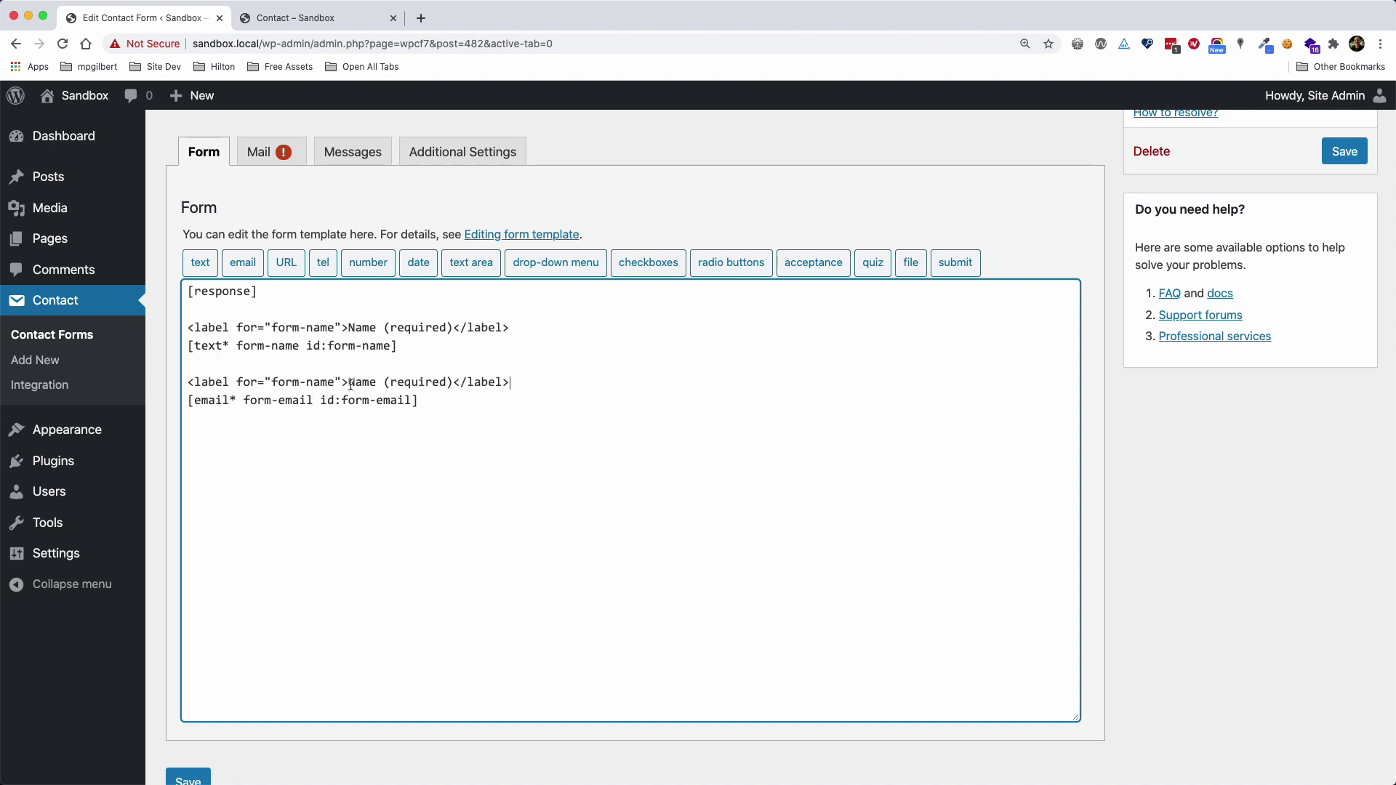
pyautogui.doubleClick(351, 383)
pyautogui.write('Email')
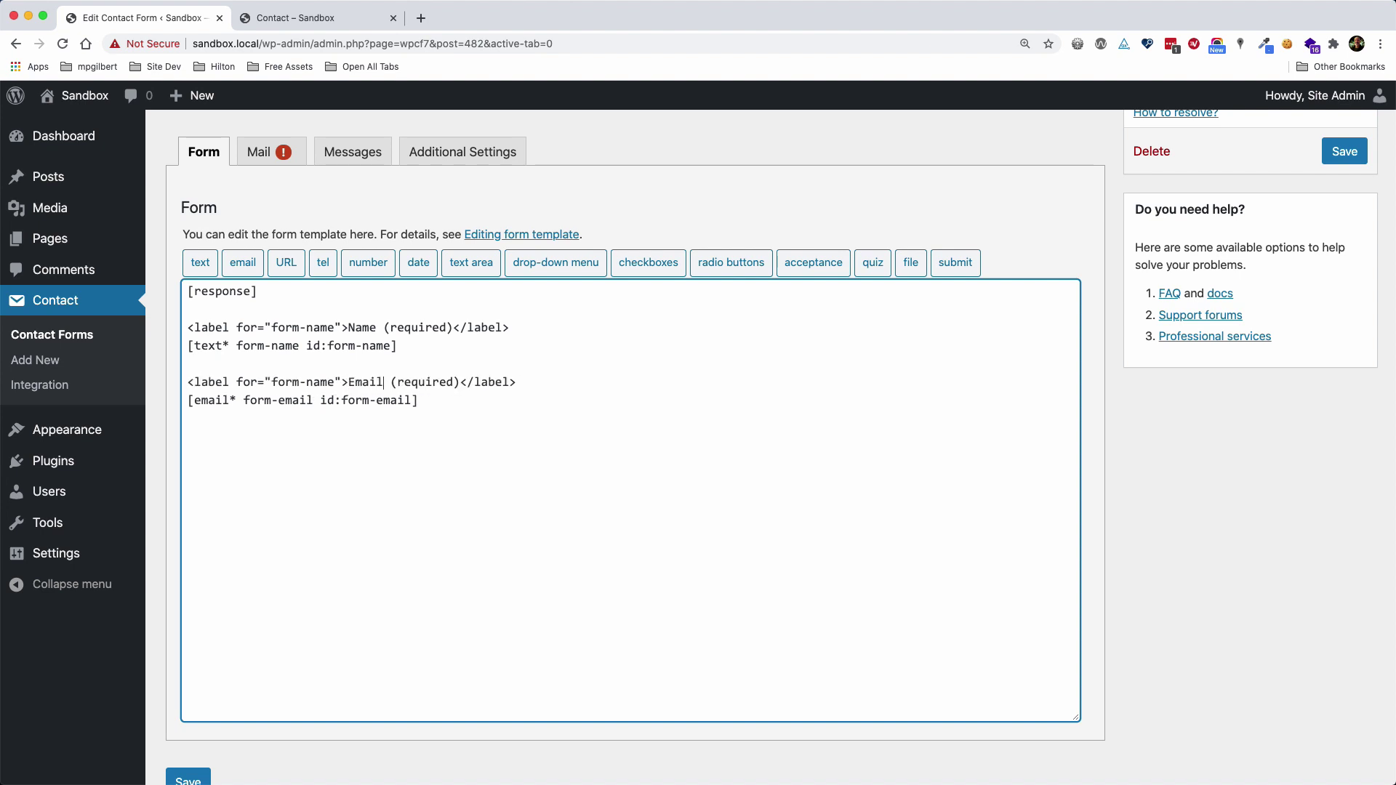
pyautogui.doubleClick(322, 383)
pyautogui.write('ea')
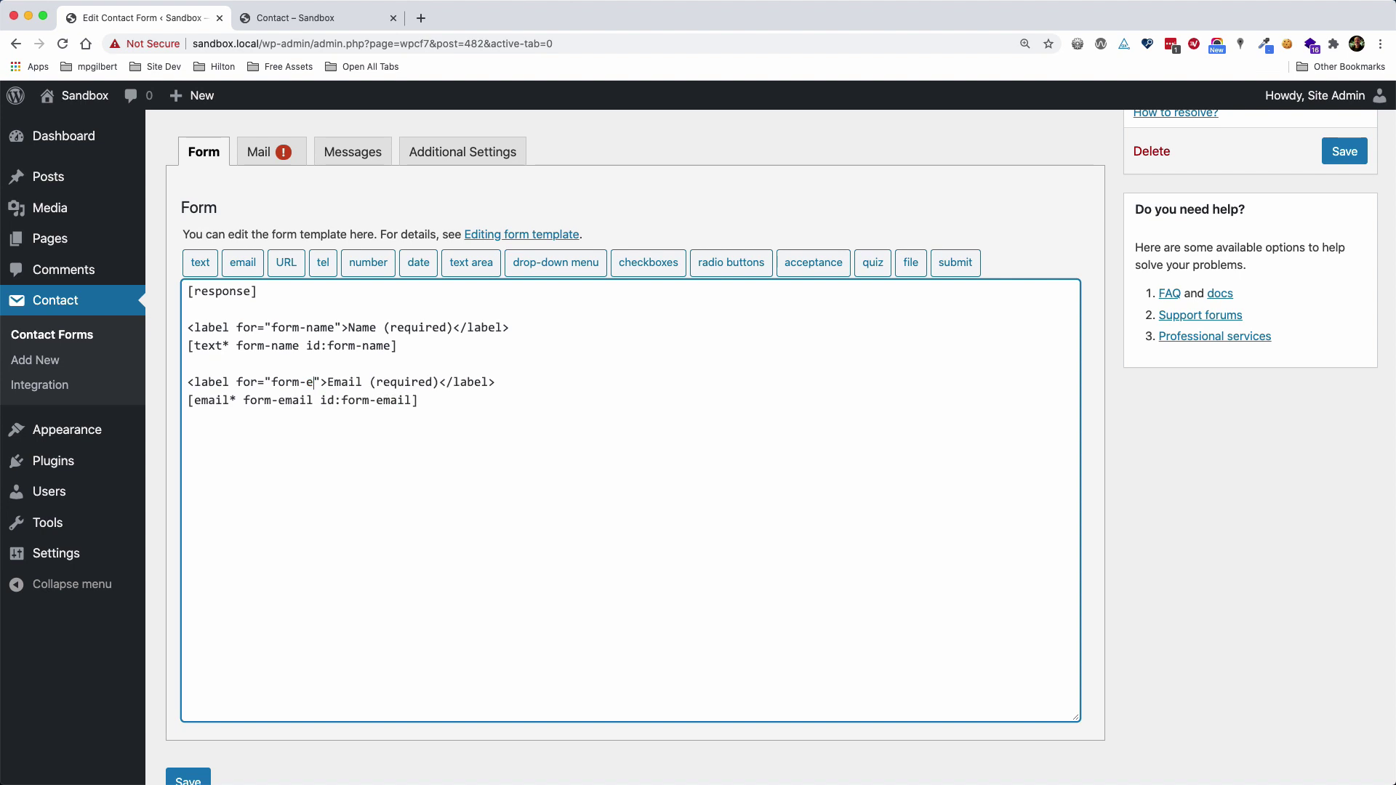
pyautogui.write('ail')
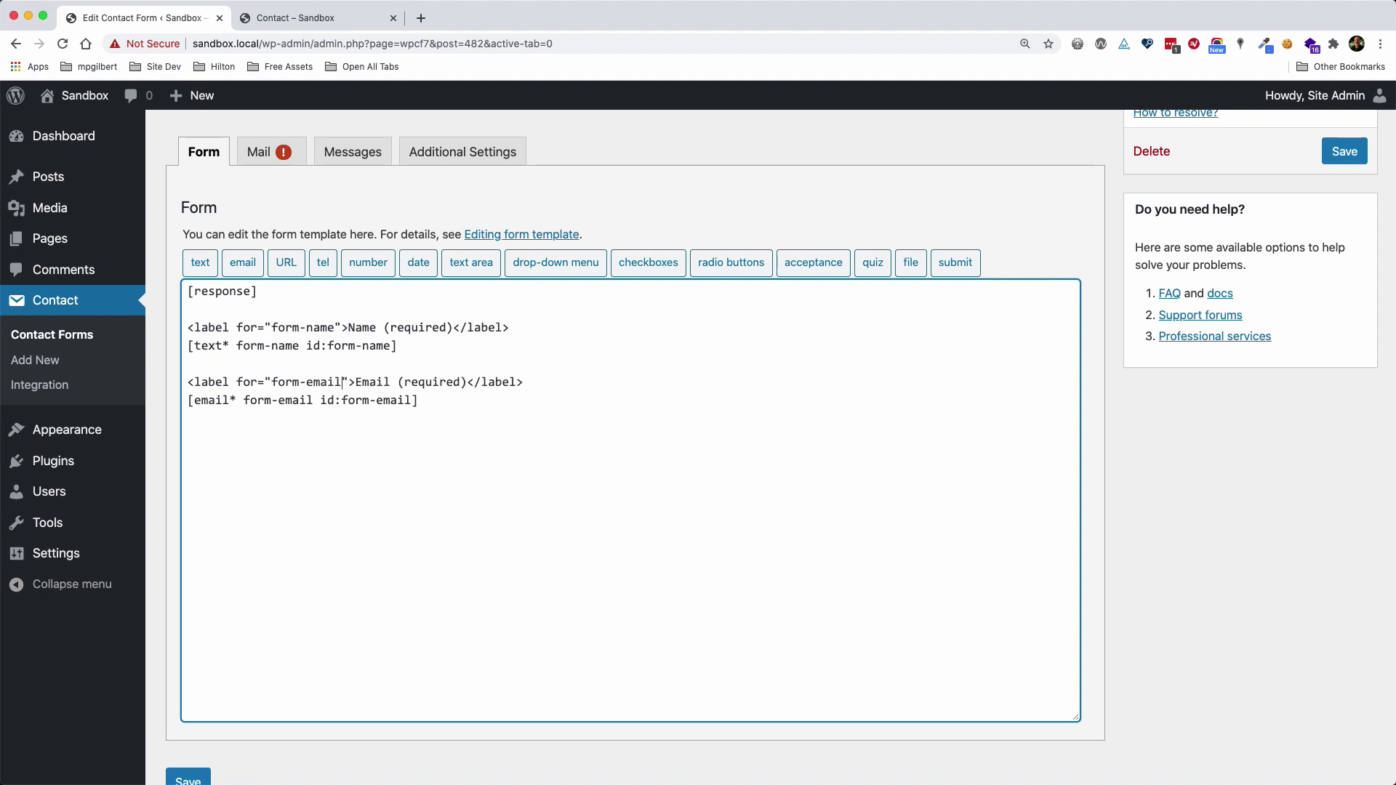
pyautogui.click(479, 401)
# Insert a [submit "Send Now"] button tag at the template's end and save the form
pyautogui.click(954, 264)
pyautogui.click(616, 273)
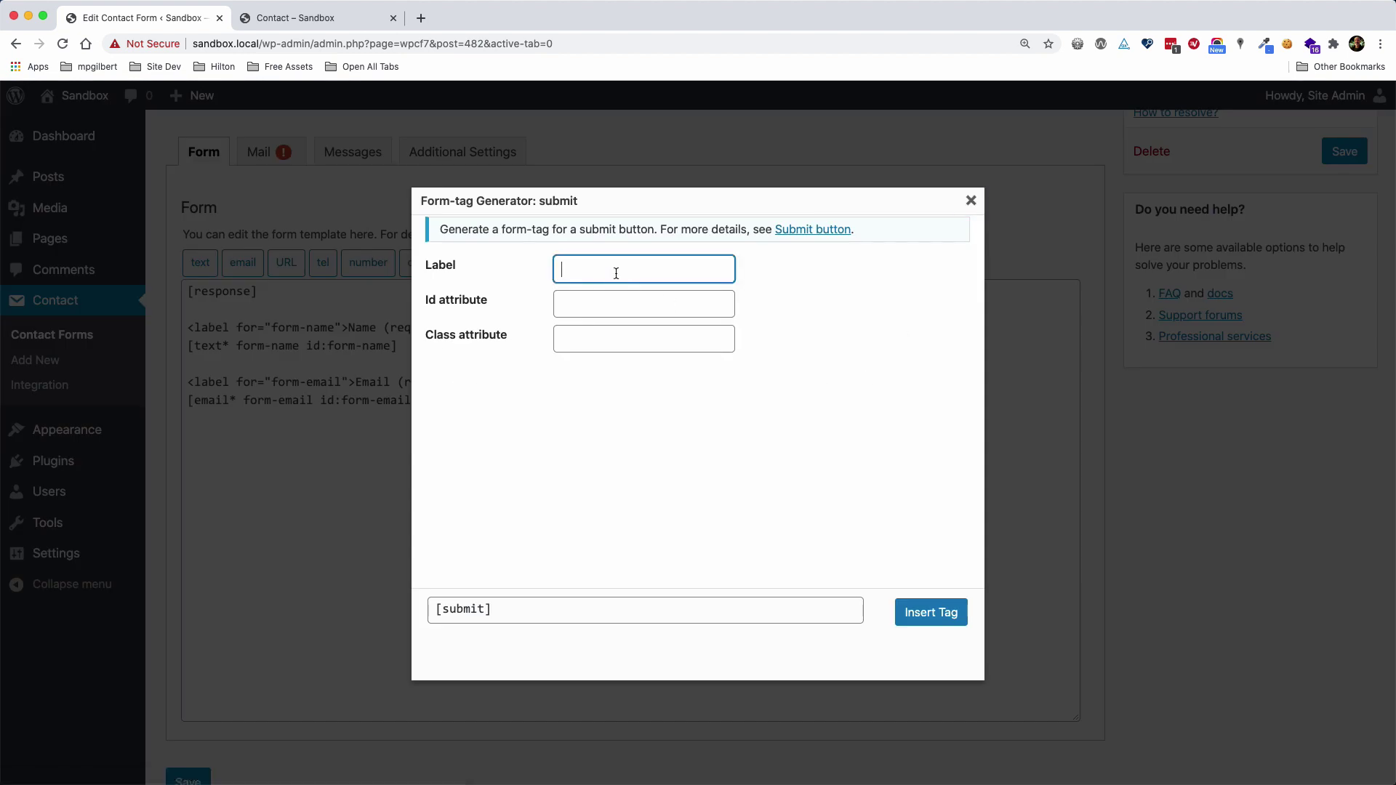
pyautogui.write('Submit')
pyautogui.press('Tab')
pyautogui.hotkey('shift', 'Tab')
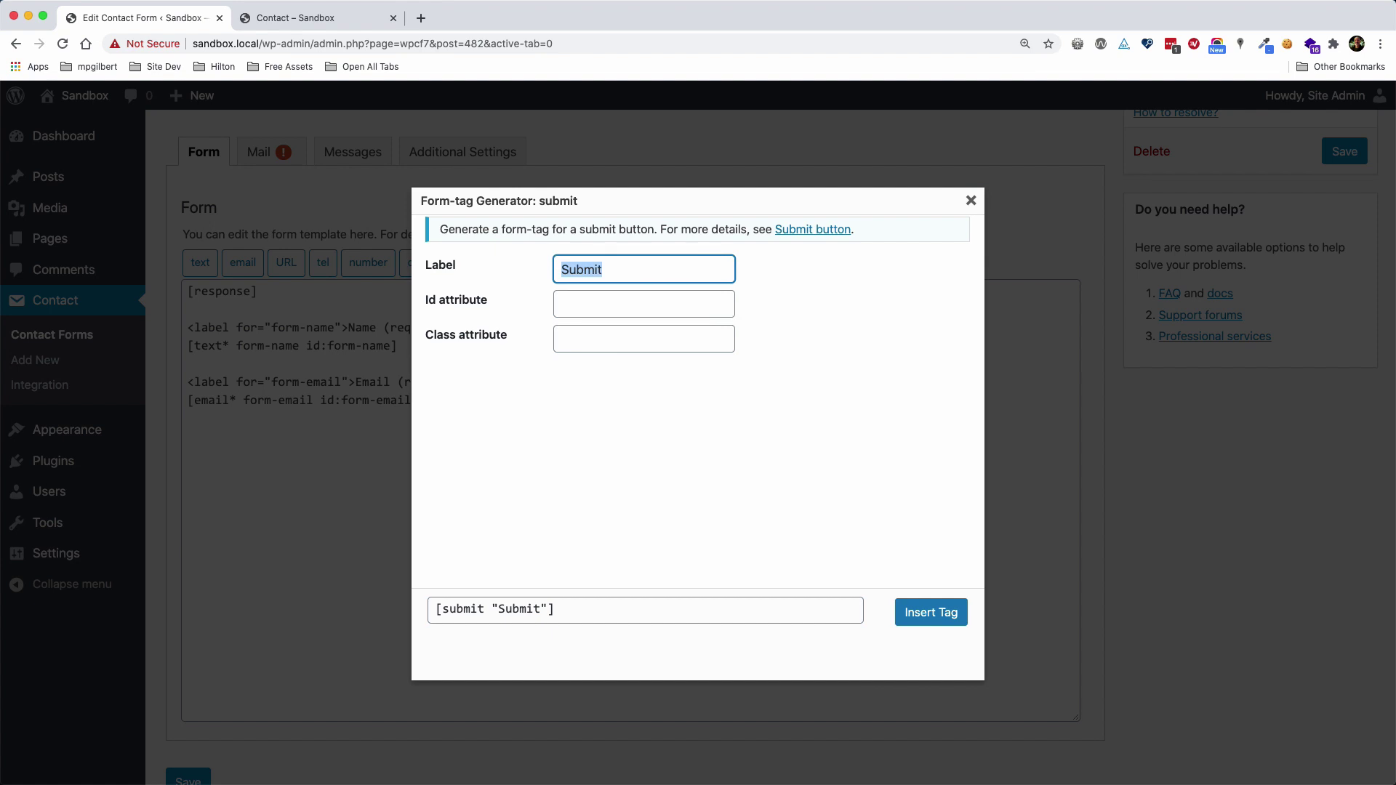
pyautogui.press('BackSpace')
pyautogui.write('Send Now')
pyautogui.press('Tab')
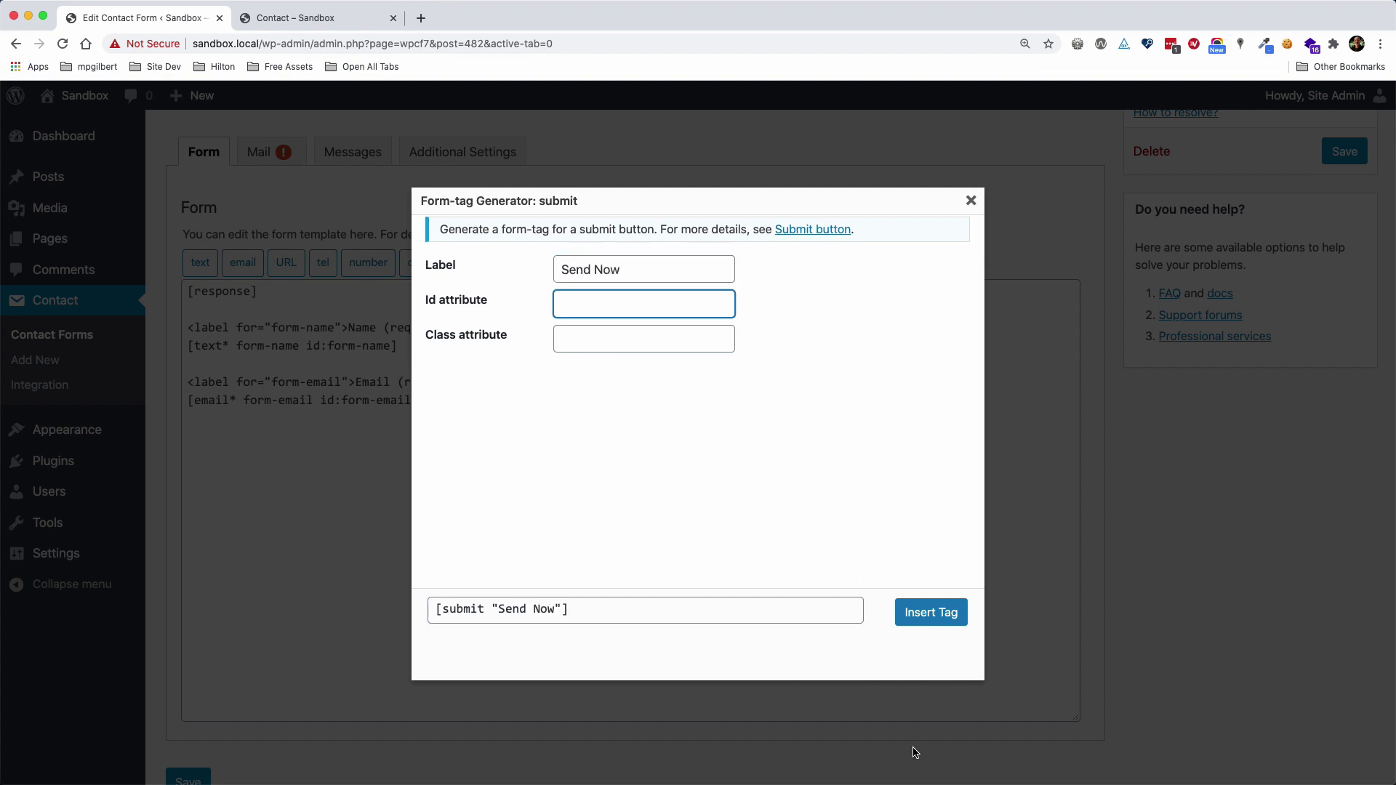
pyautogui.click(932, 613)
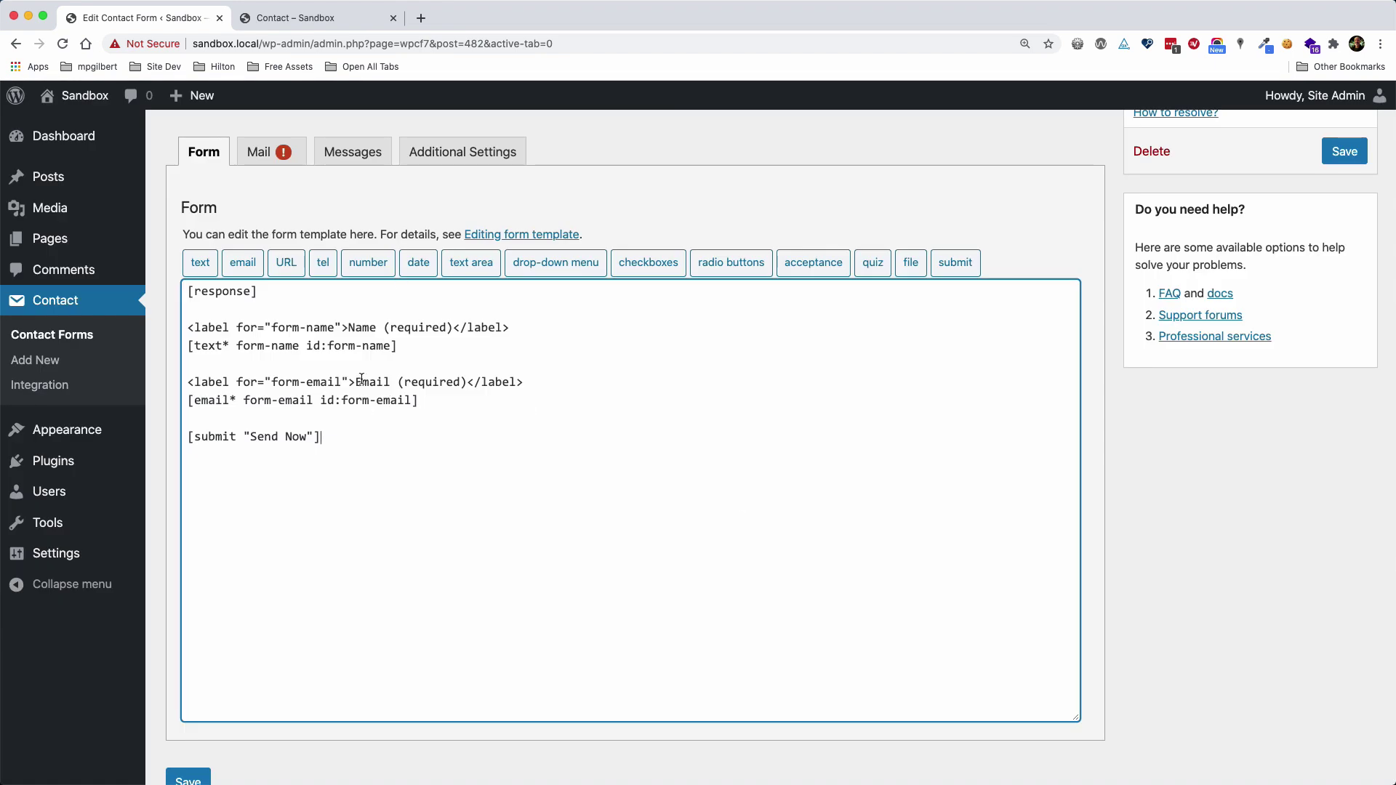
pyautogui.click(1347, 156)
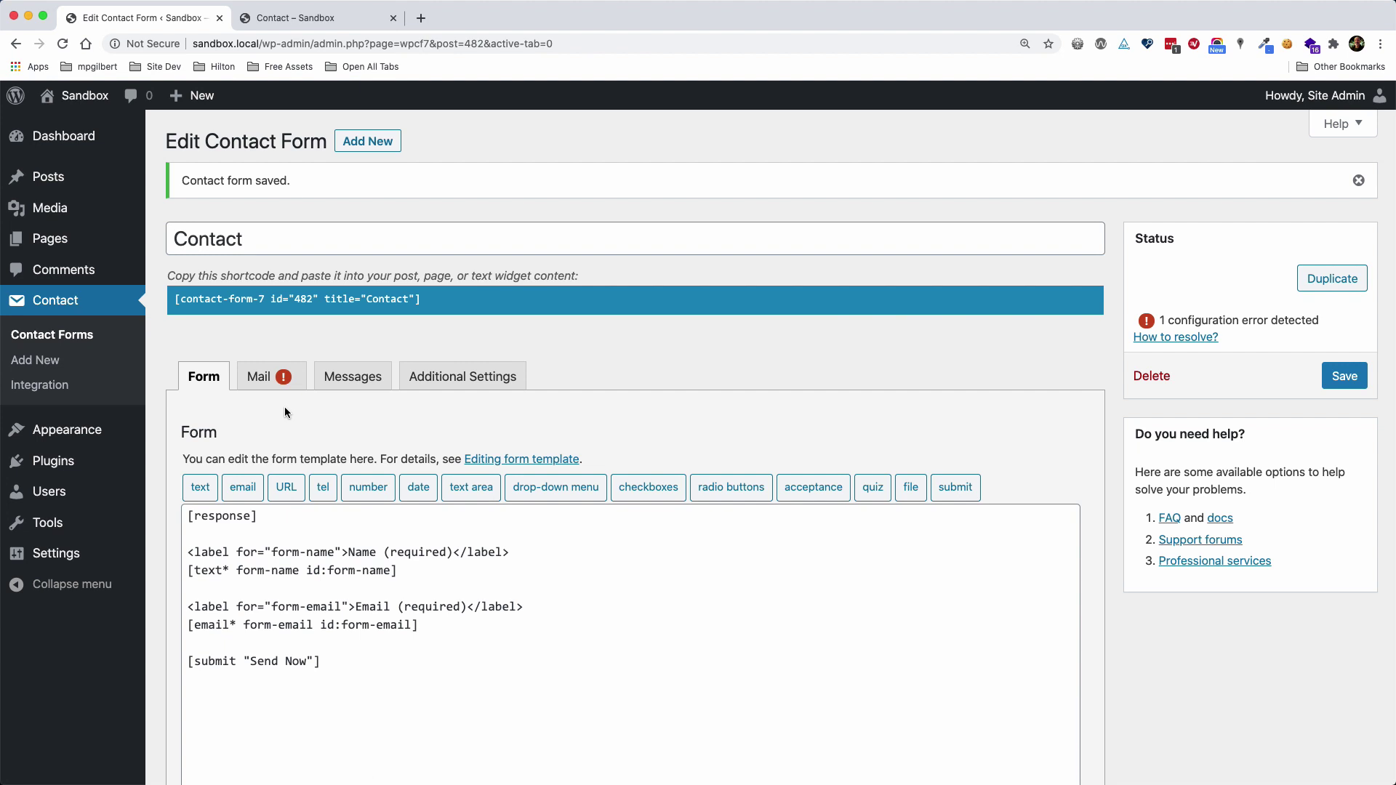
# Copy the Contact form's shortcode and open the Contact page for editing
pyautogui.click(420, 299)
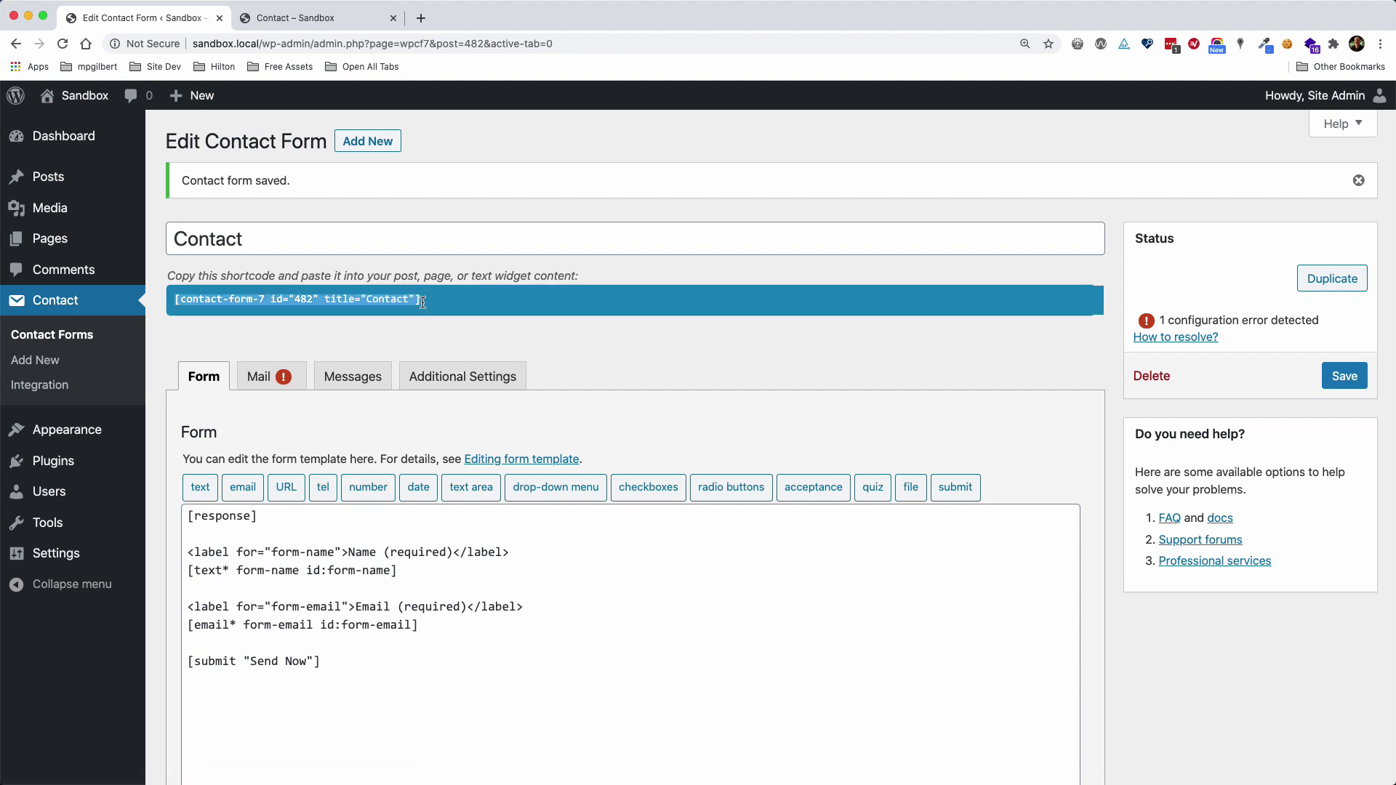
pyautogui.click(79, 241)
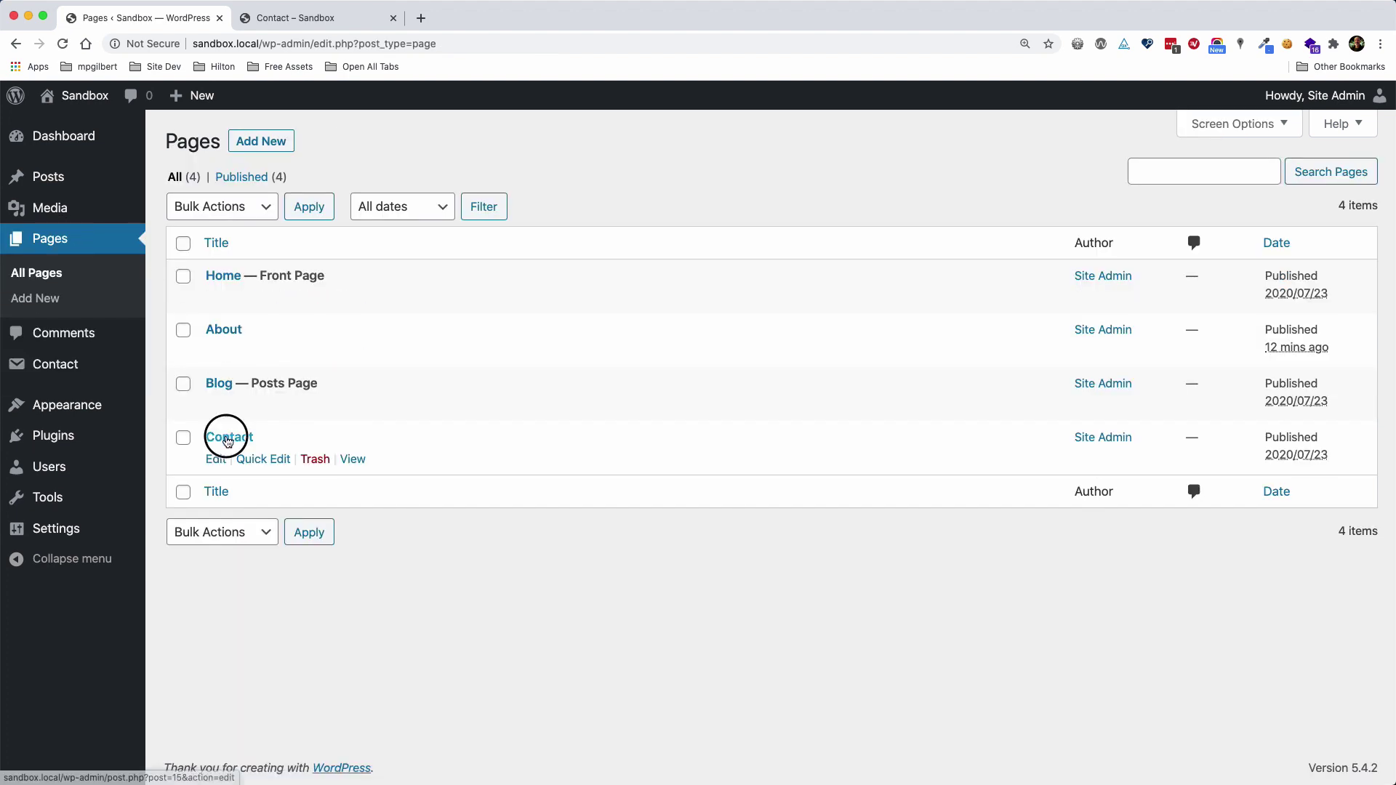
pyautogui.click(229, 437)
# Replace the placeholder comment with [contact-form-7 id="482" title="Contact"] and update the page
pyautogui.moveTo(405, 370); pyautogui.dragTo(163, 368)
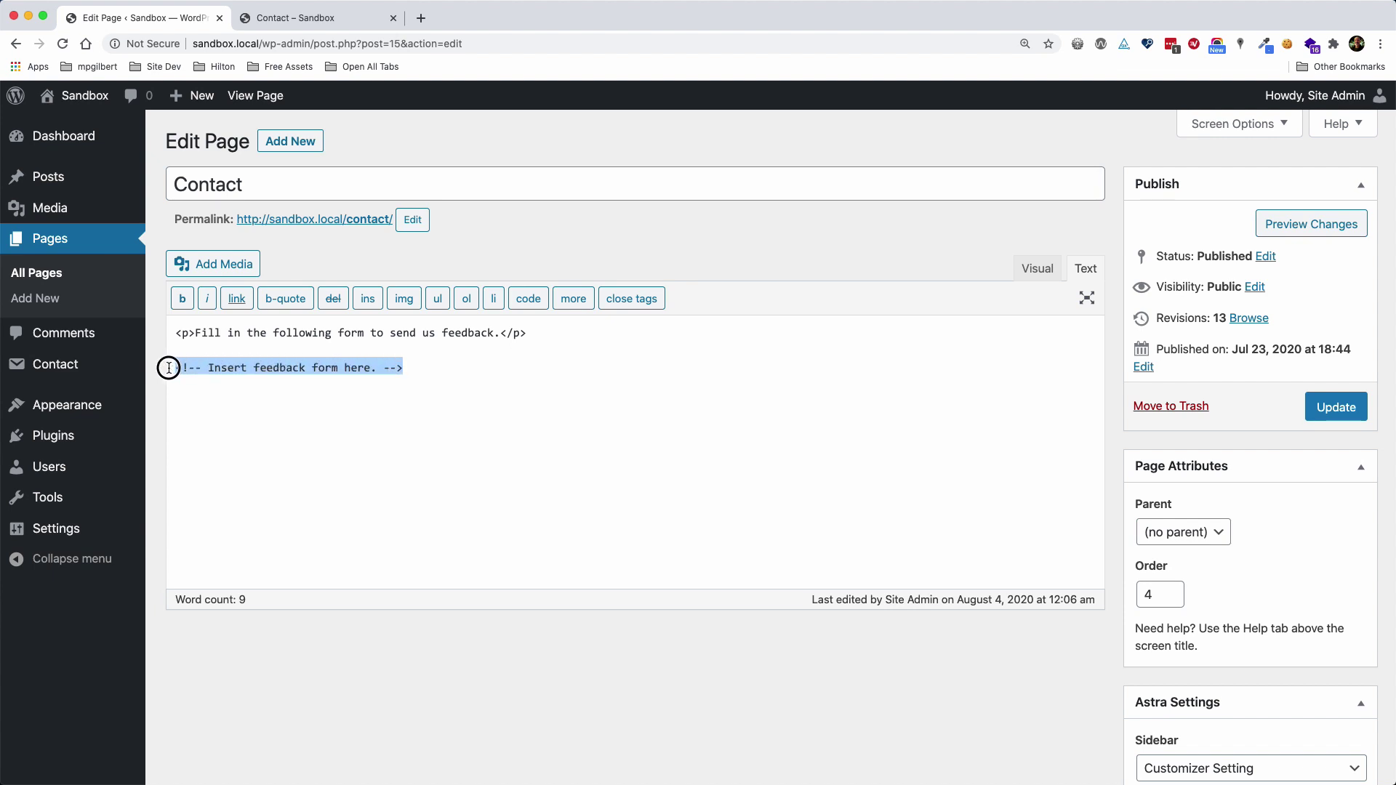
pyautogui.press('BackSpace')
pyautogui.press('super+v')
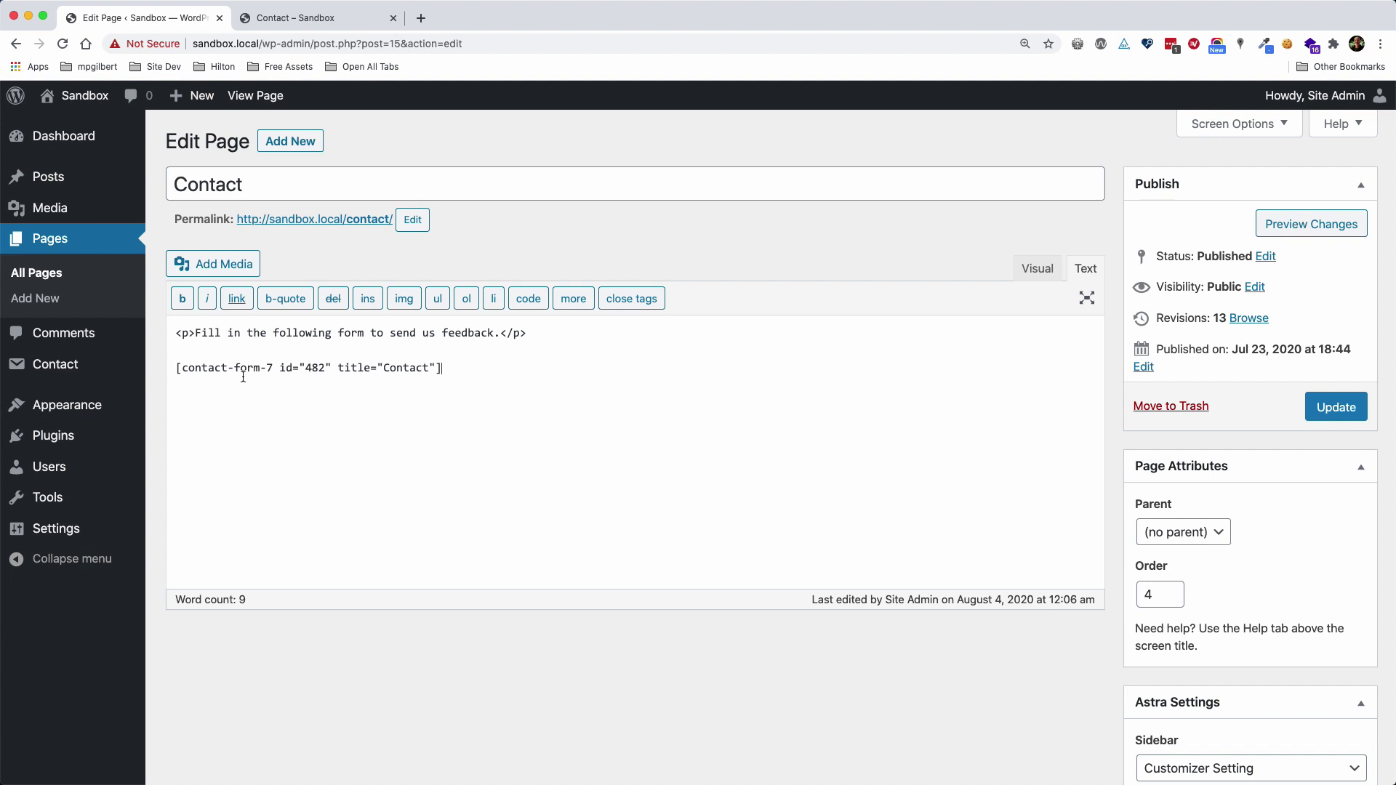
pyautogui.doubleClick(314, 368)
pyautogui.doubleClick(413, 369)
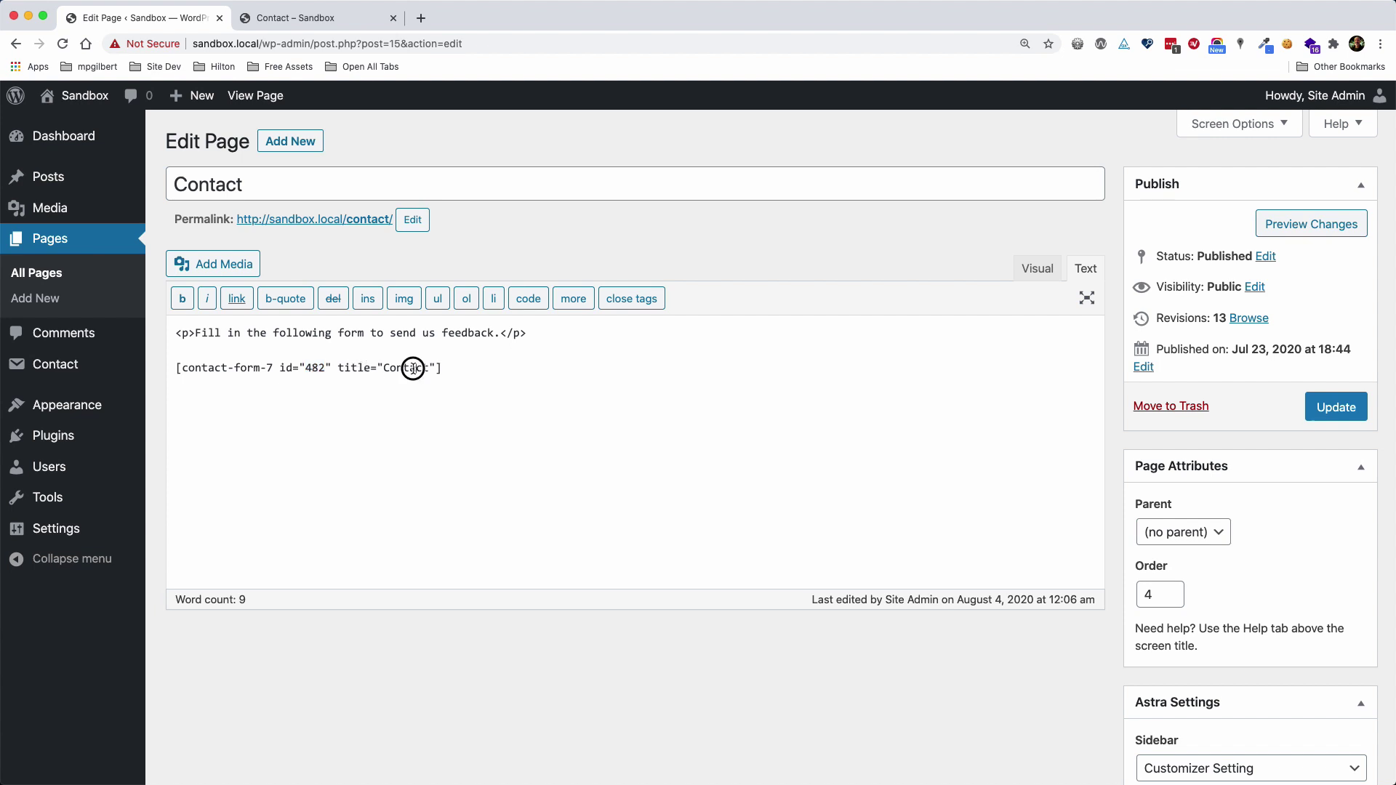
pyautogui.click(455, 368)
pyautogui.click(1322, 410)
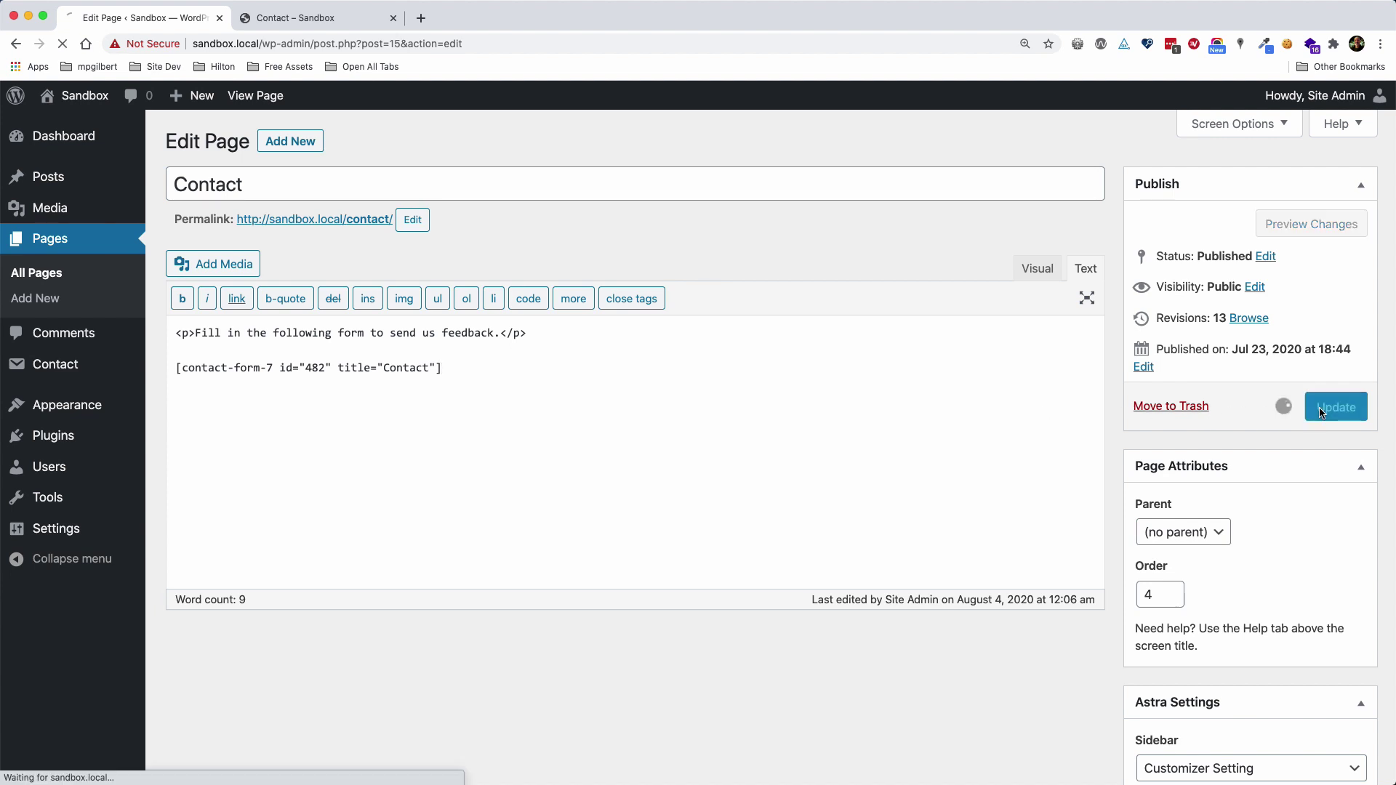
# Reload the live Contact page and submit the form with Name and Email left empty
pyautogui.click(332, 18)
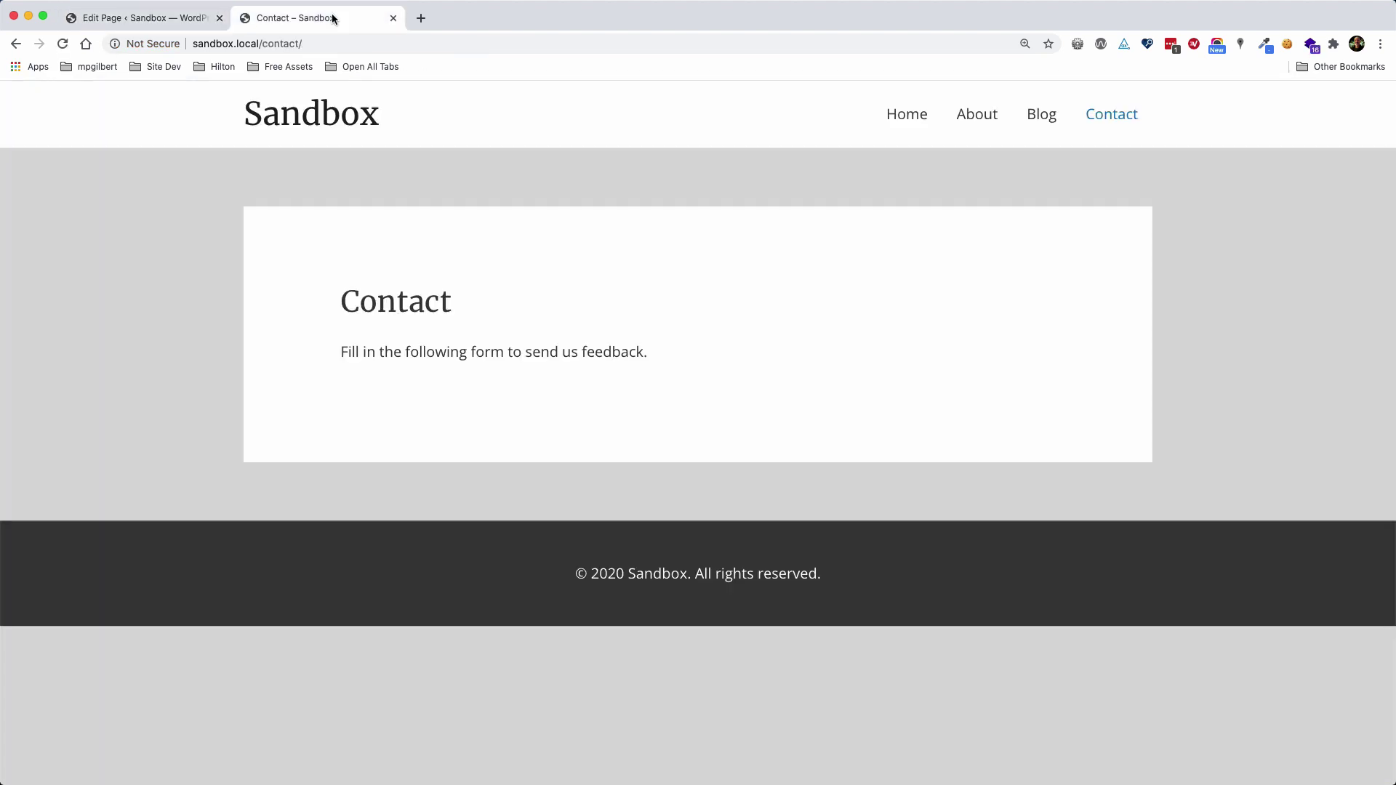
pyautogui.click(63, 44)
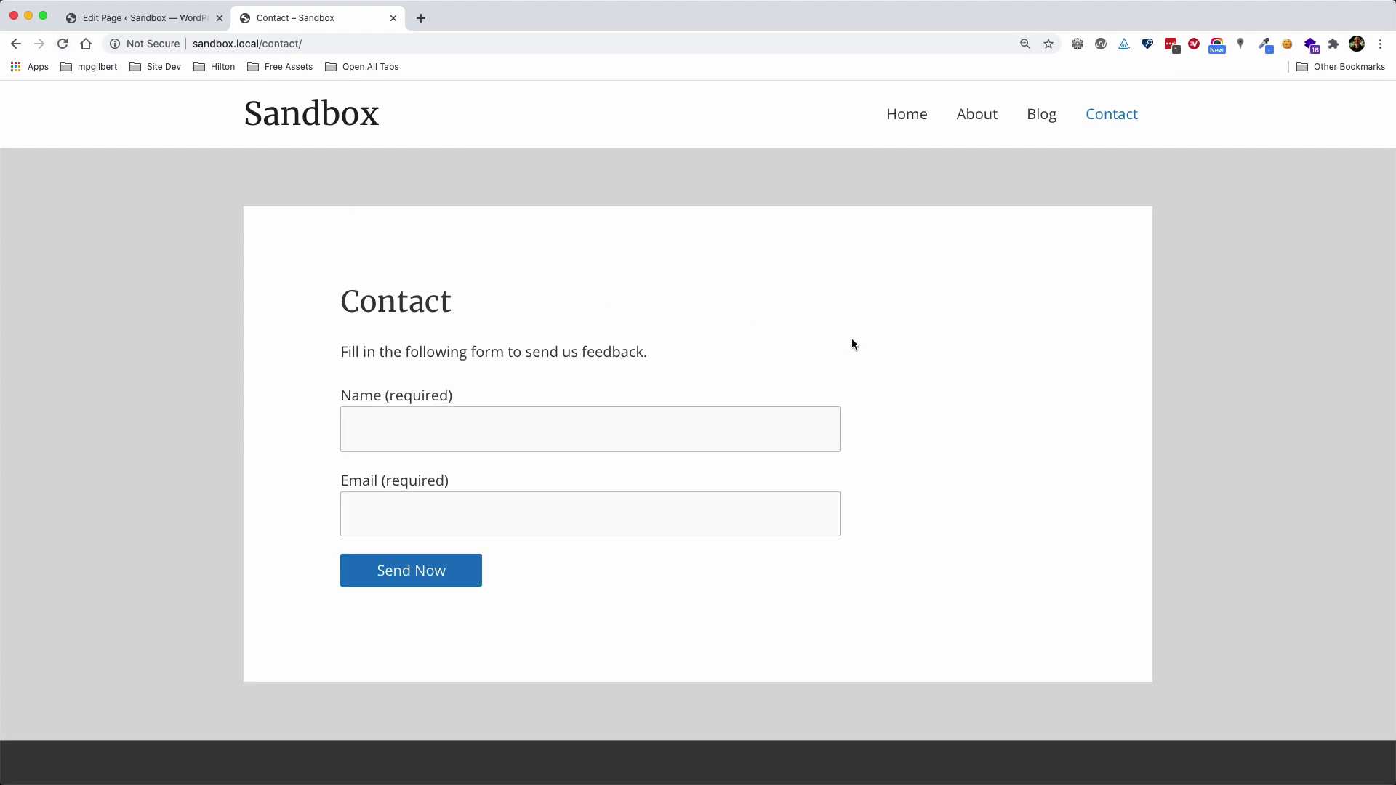
pyautogui.click(369, 397)
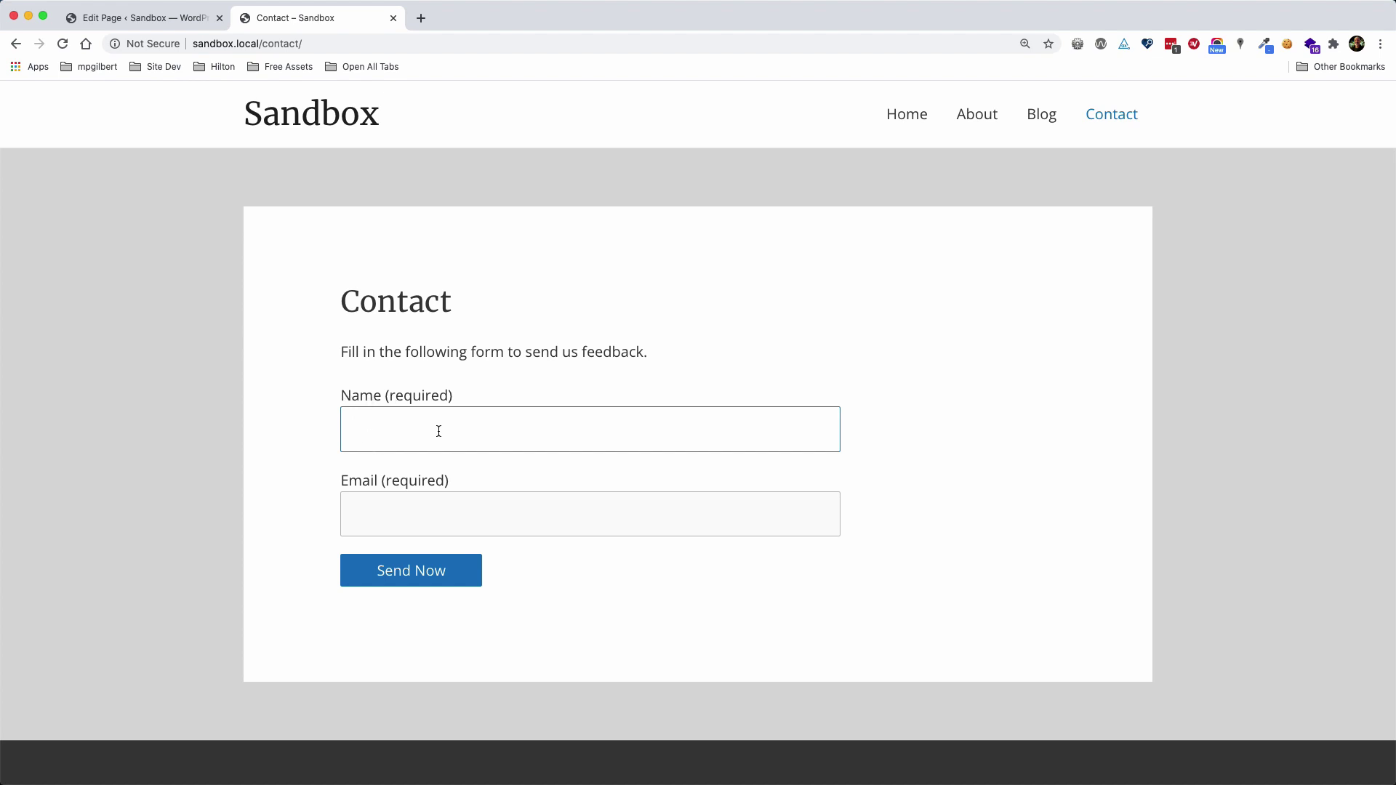
pyautogui.click(377, 480)
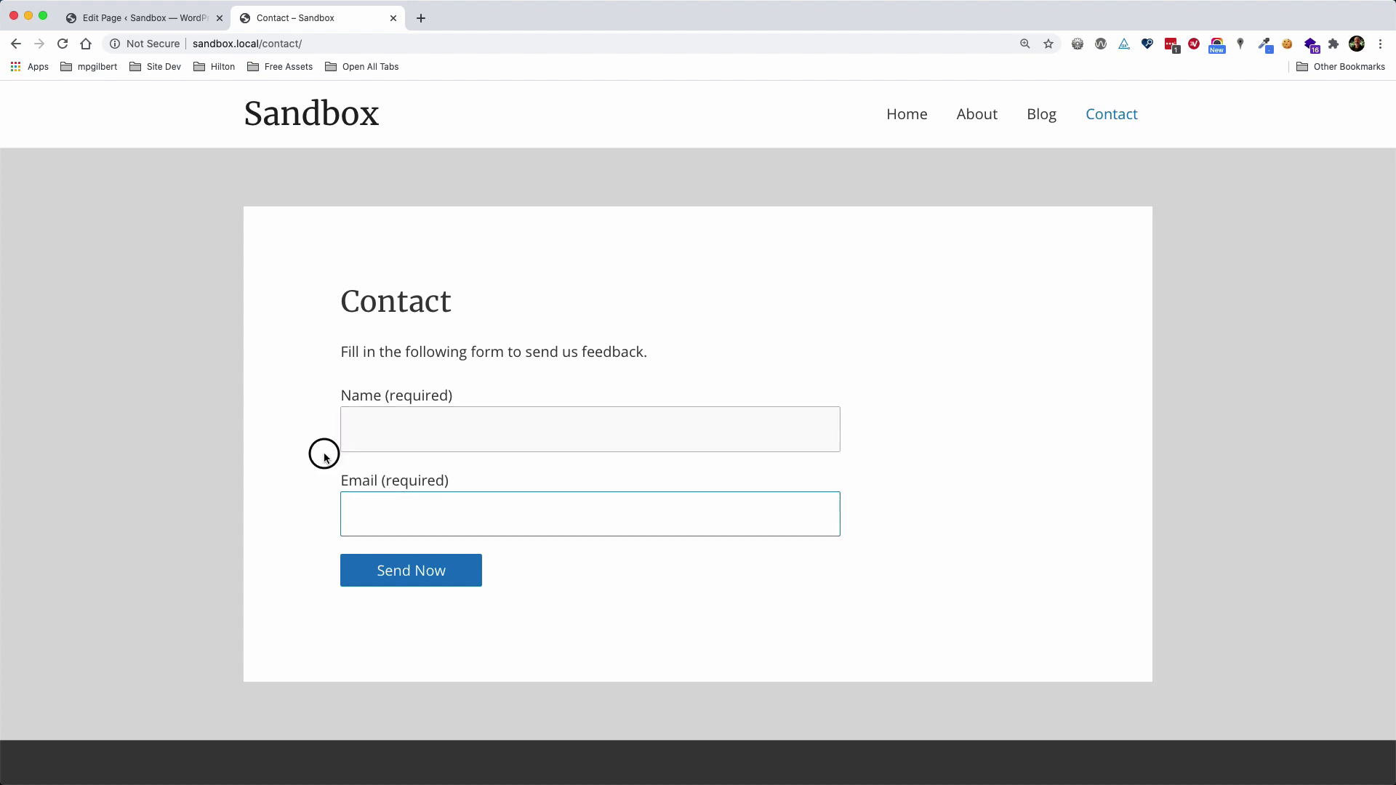
pyautogui.click(407, 574)
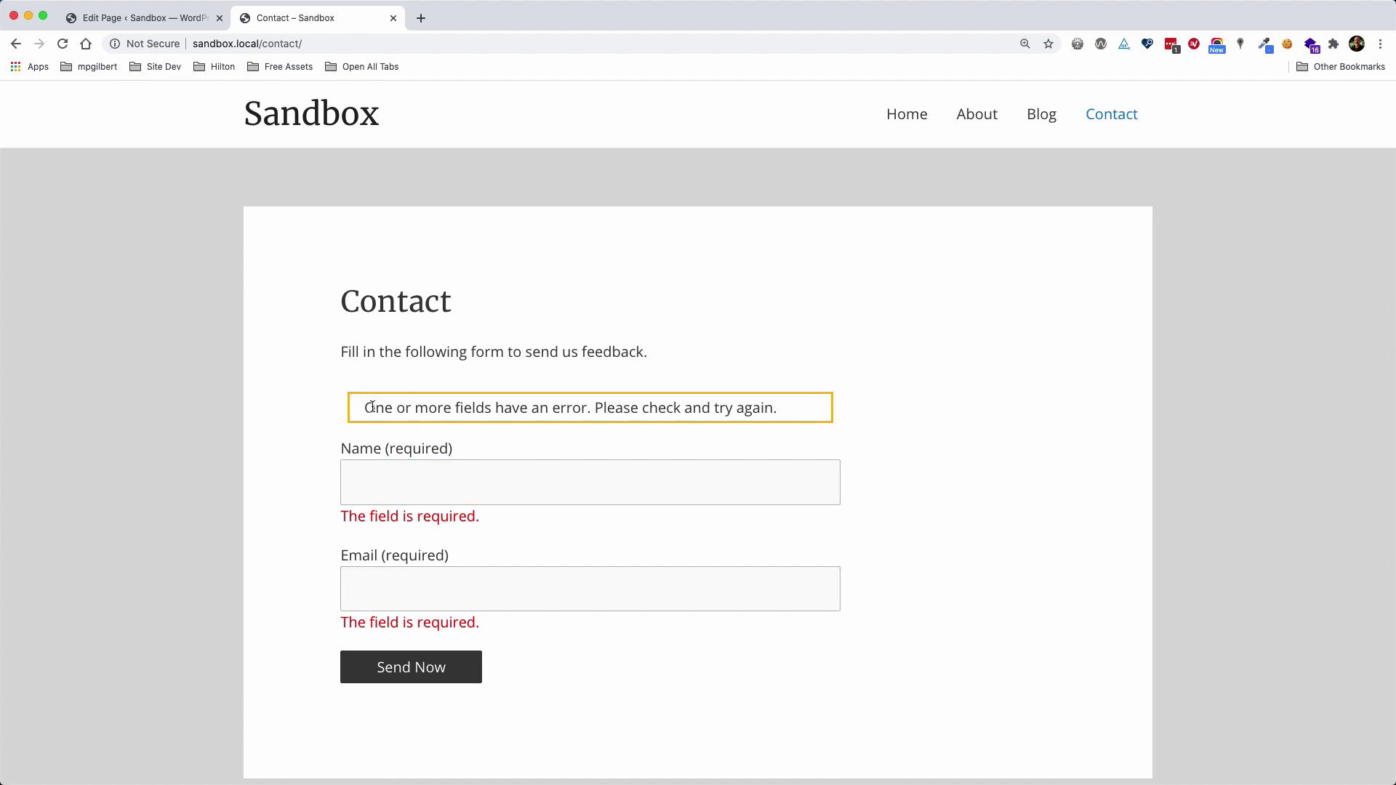
# Check the error banner and the Name and Email required messages, then reload the page
pyautogui.moveTo(368, 407); pyautogui.dragTo(779, 408)
pyautogui.click(779, 409)
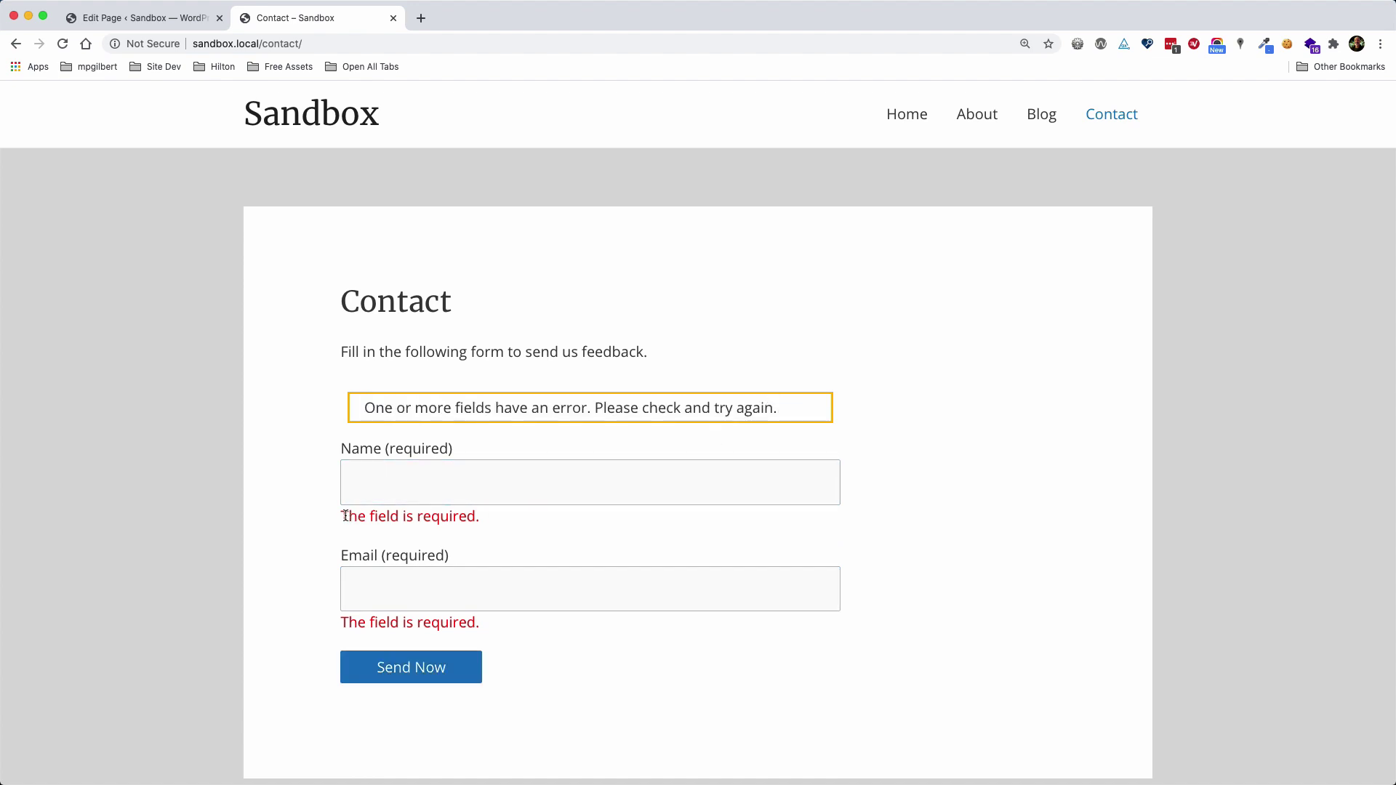
pyautogui.moveTo(343, 514); pyautogui.dragTo(486, 521)
pyautogui.click(496, 518)
pyautogui.moveTo(343, 619); pyautogui.dragTo(520, 625)
pyautogui.click(520, 625)
pyautogui.click(63, 44)
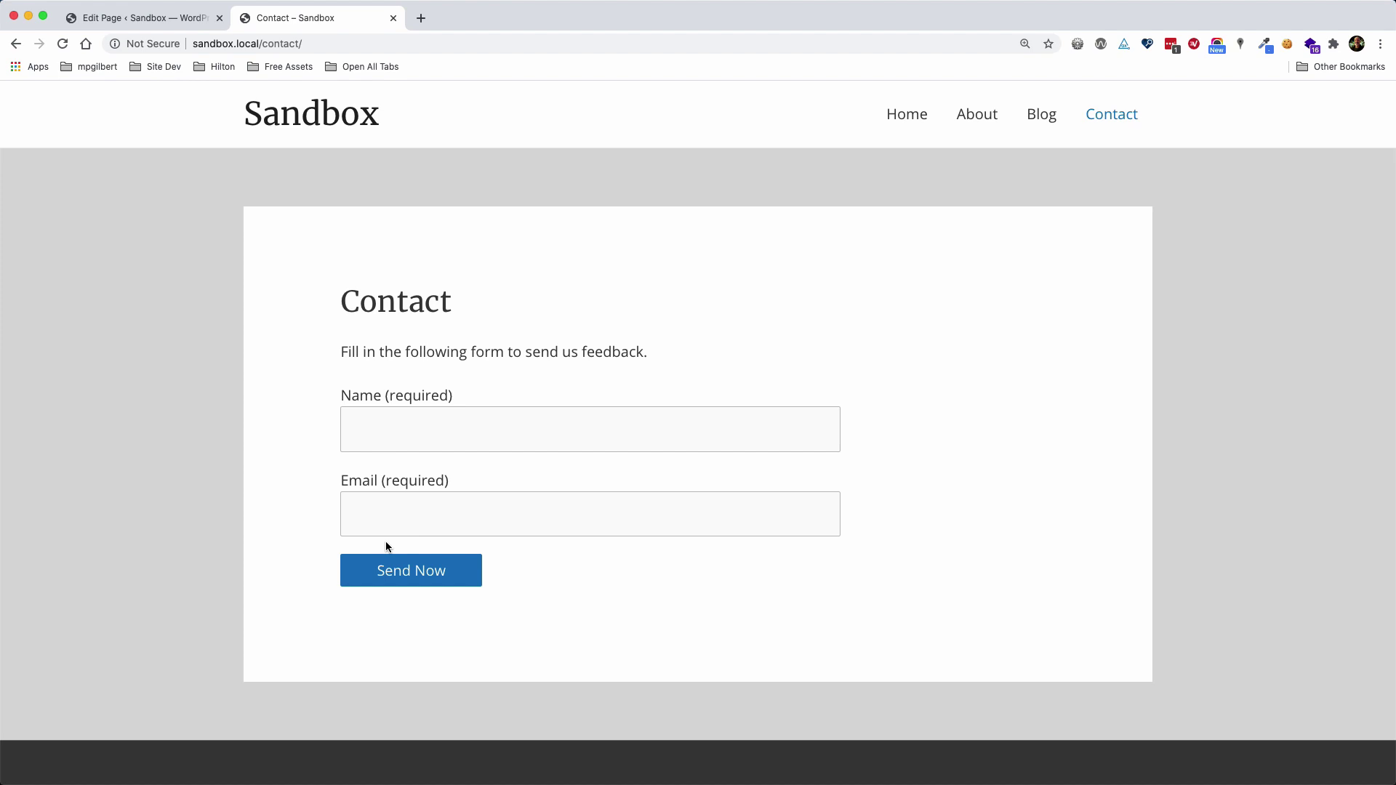
# Return to the admin and open the Contact form's template for editing
pyautogui.click(156, 17)
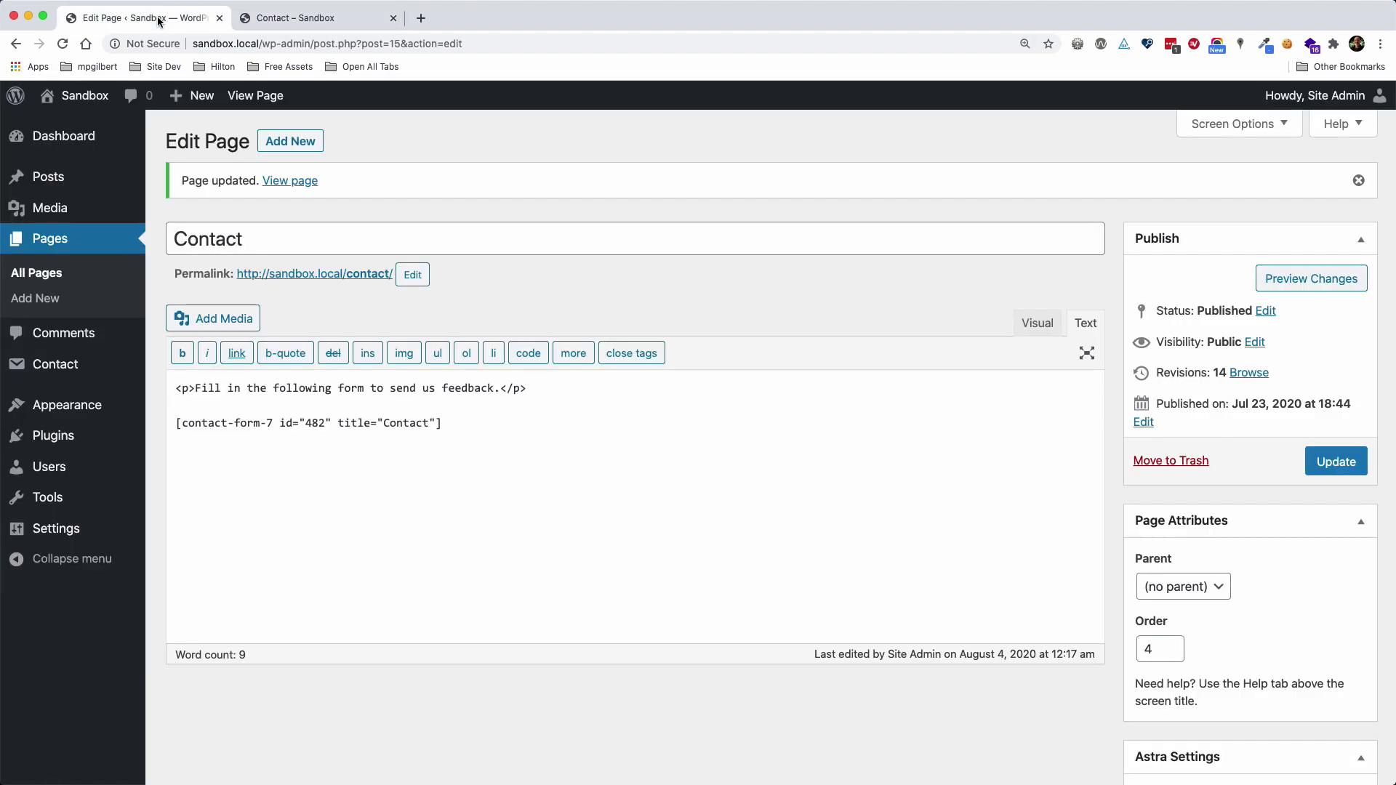
pyautogui.click(95, 364)
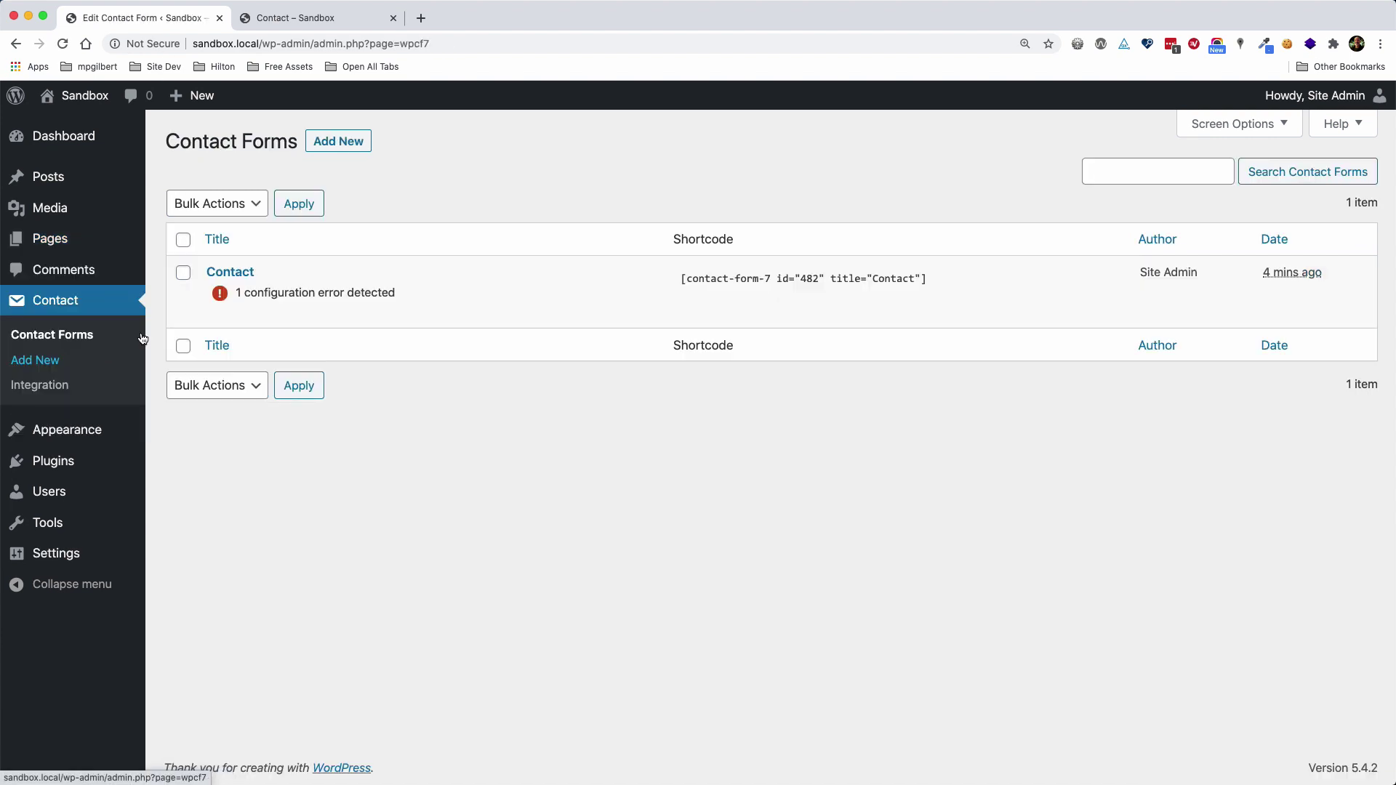
pyautogui.click(226, 273)
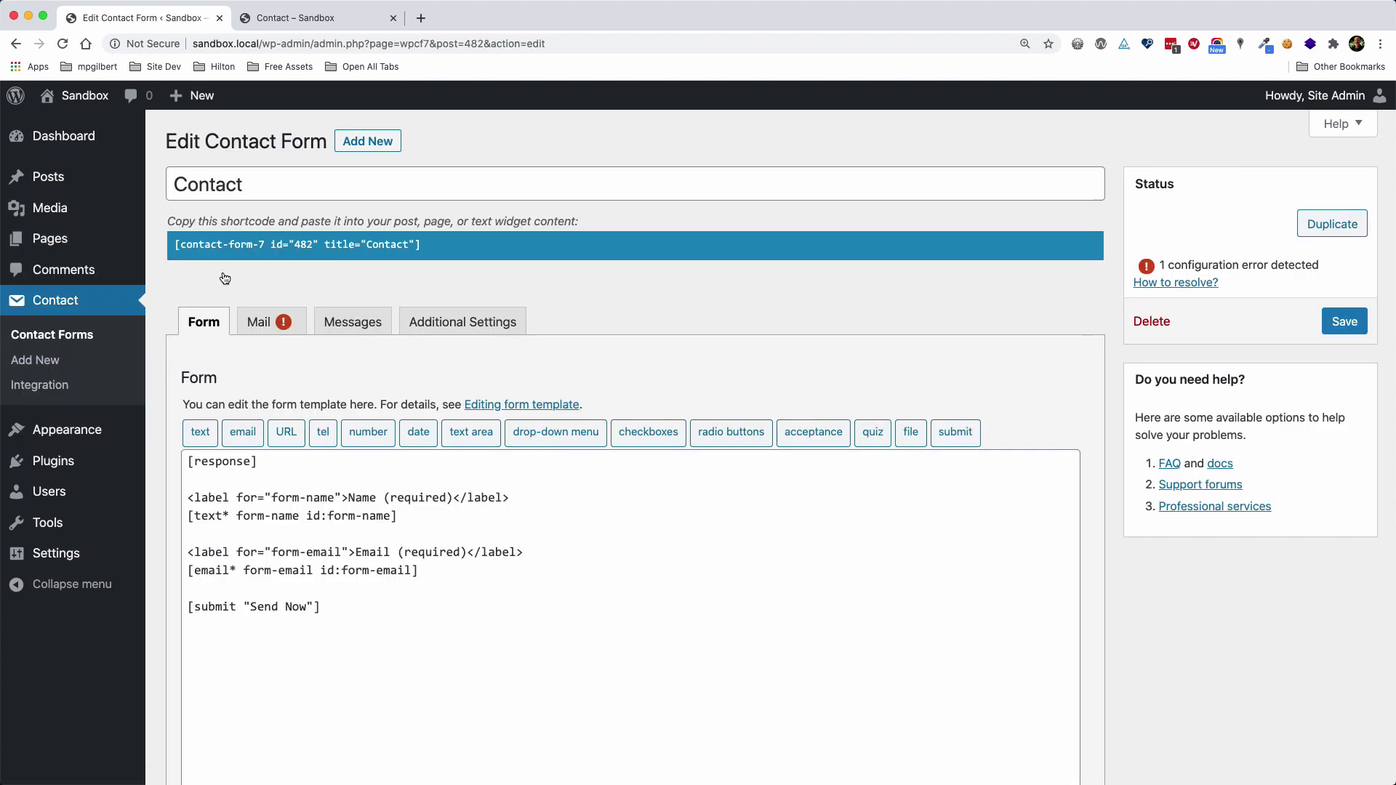
pyautogui.click(431, 570)
# Duplicate the Email label below the email field as a Phone label for 'form-phone'
pyautogui.moveTo(533, 552); pyautogui.dragTo(181, 552)
pyautogui.press('super+c')
pyautogui.click(451, 573)
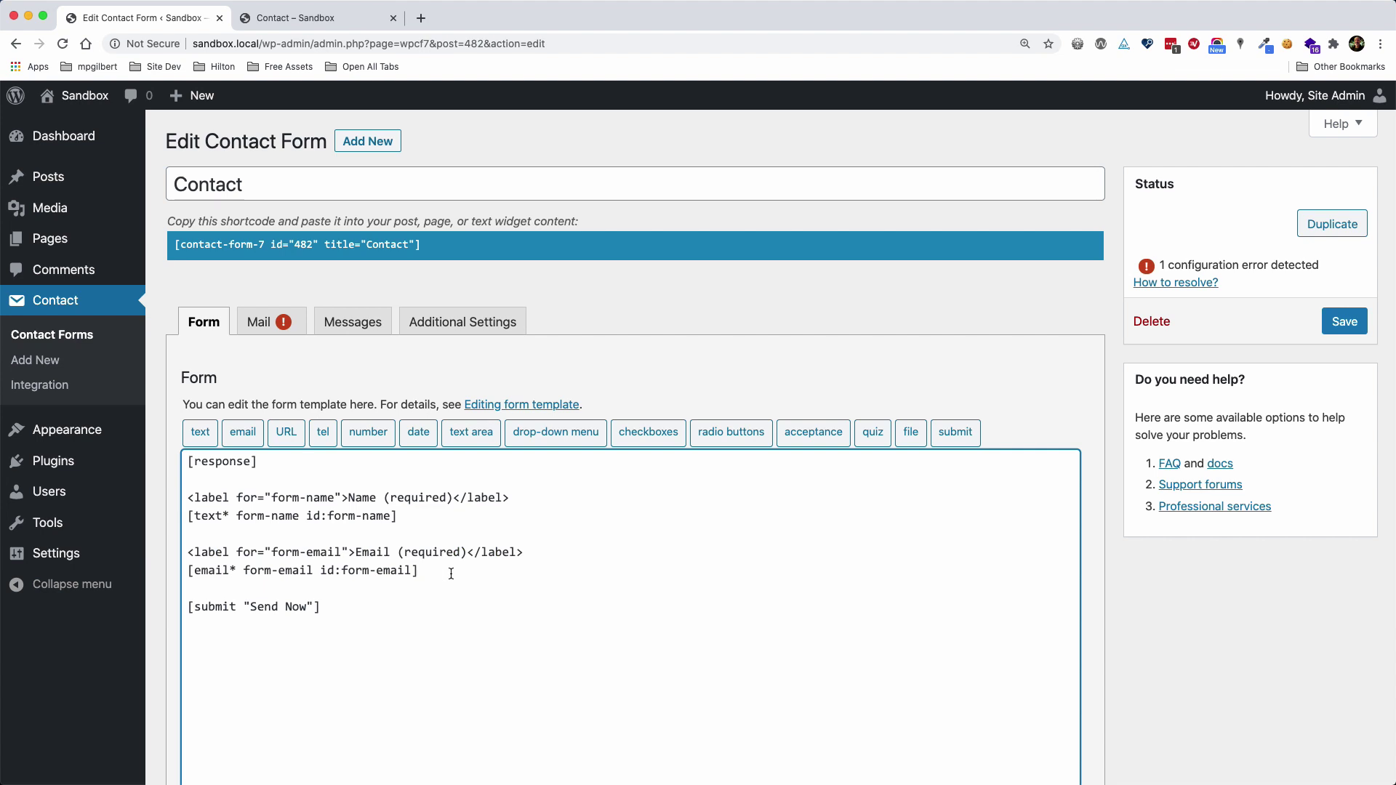
pyautogui.press('Return')
pyautogui.press('Return')
pyautogui.press('super+v')
pyautogui.click(467, 607)
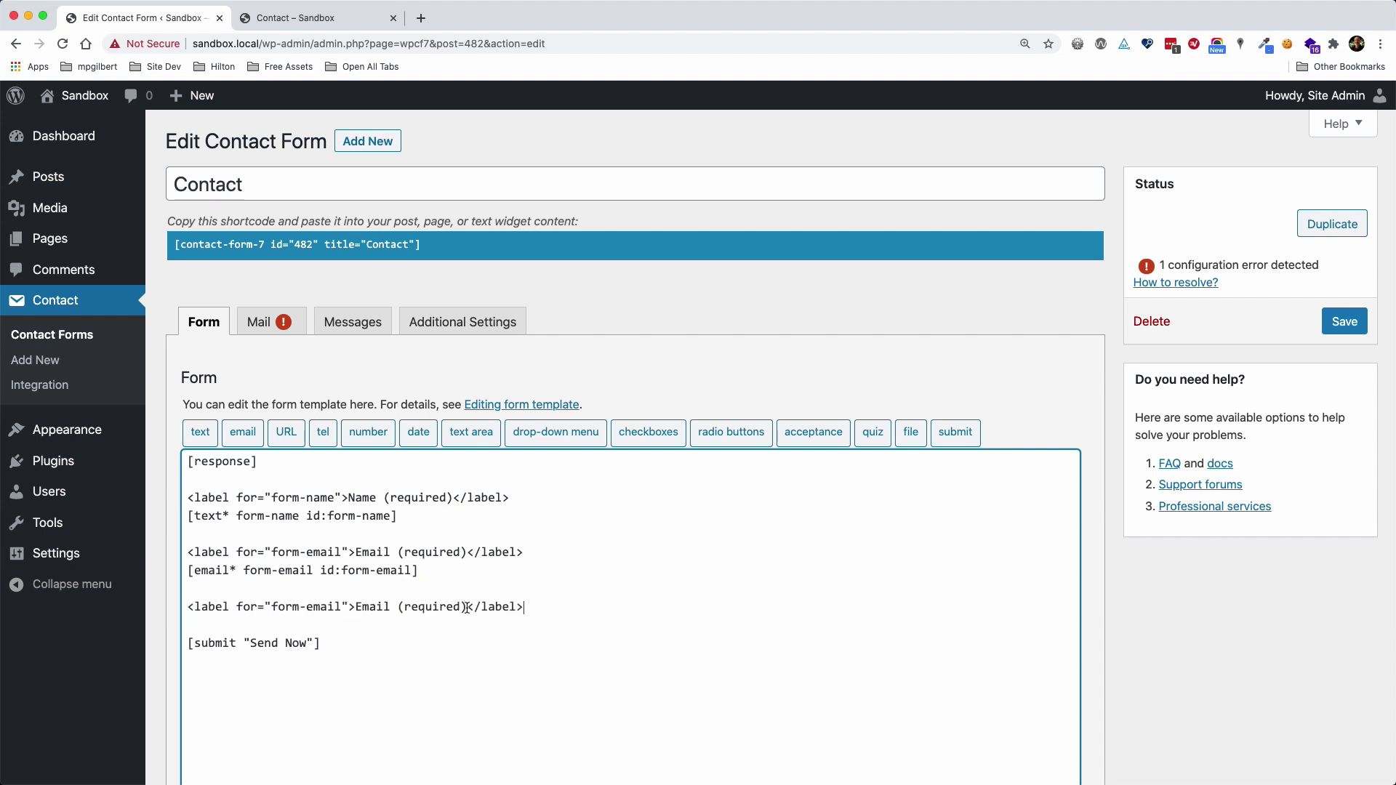
pyautogui.press('BackSpace')
pyautogui.press('BackSpace')
pyautogui.press('BackSpace')
pyautogui.press('BackSpace')
pyautogui.press('BackSpace')
pyautogui.press('BackSpace')
pyautogui.press('BackSpace')
pyautogui.press('BackSpace')
pyautogui.press('BackSpace')
pyautogui.press('BackSpace')
pyautogui.press('BackSpace')
pyautogui.press('BackSpace')
pyautogui.press('BackSpace')
pyautogui.press('BackSpace')
pyautogui.press('BackSpace')
pyautogui.press('BackSpace')
pyautogui.write('Phone')
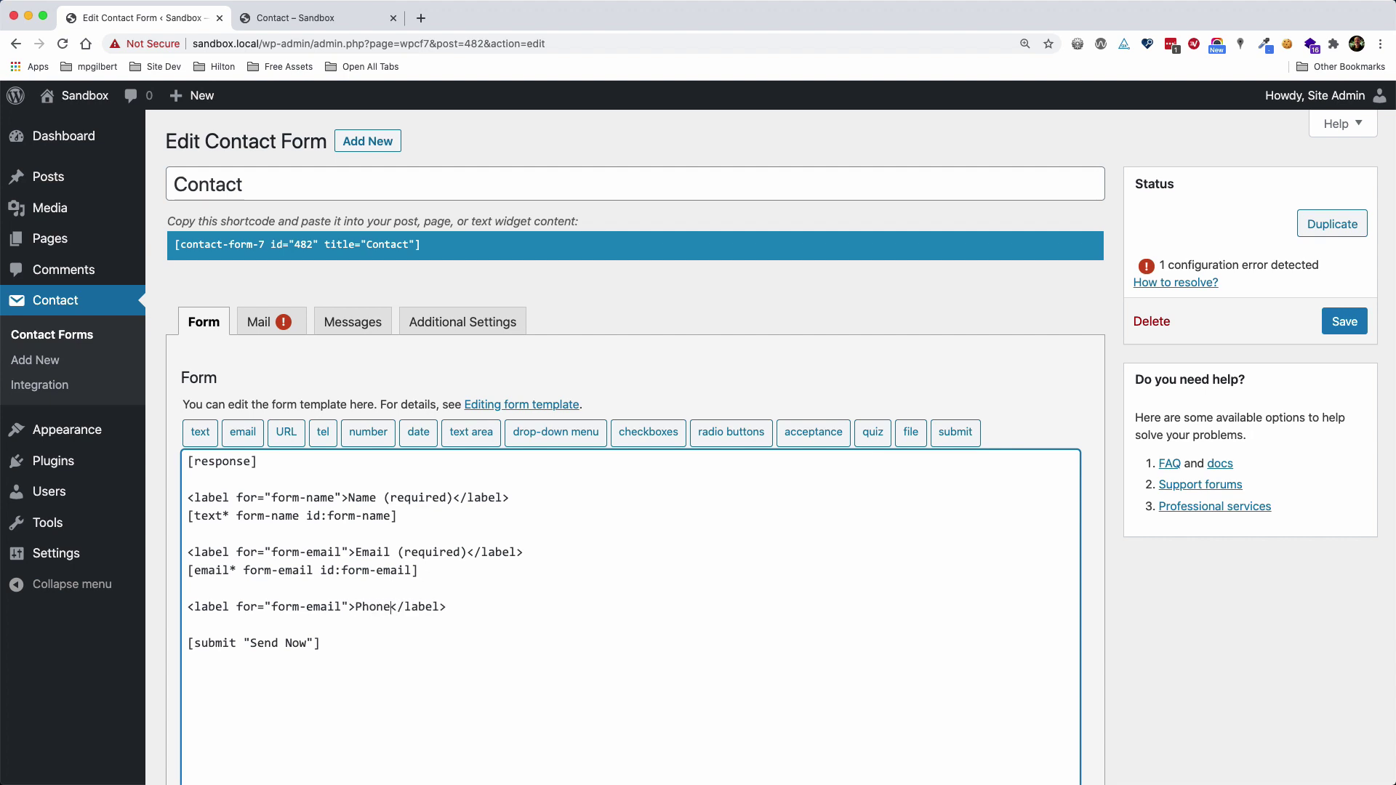
pyautogui.doubleClick(324, 605)
pyautogui.write('phone')
pyautogui.press('Return')
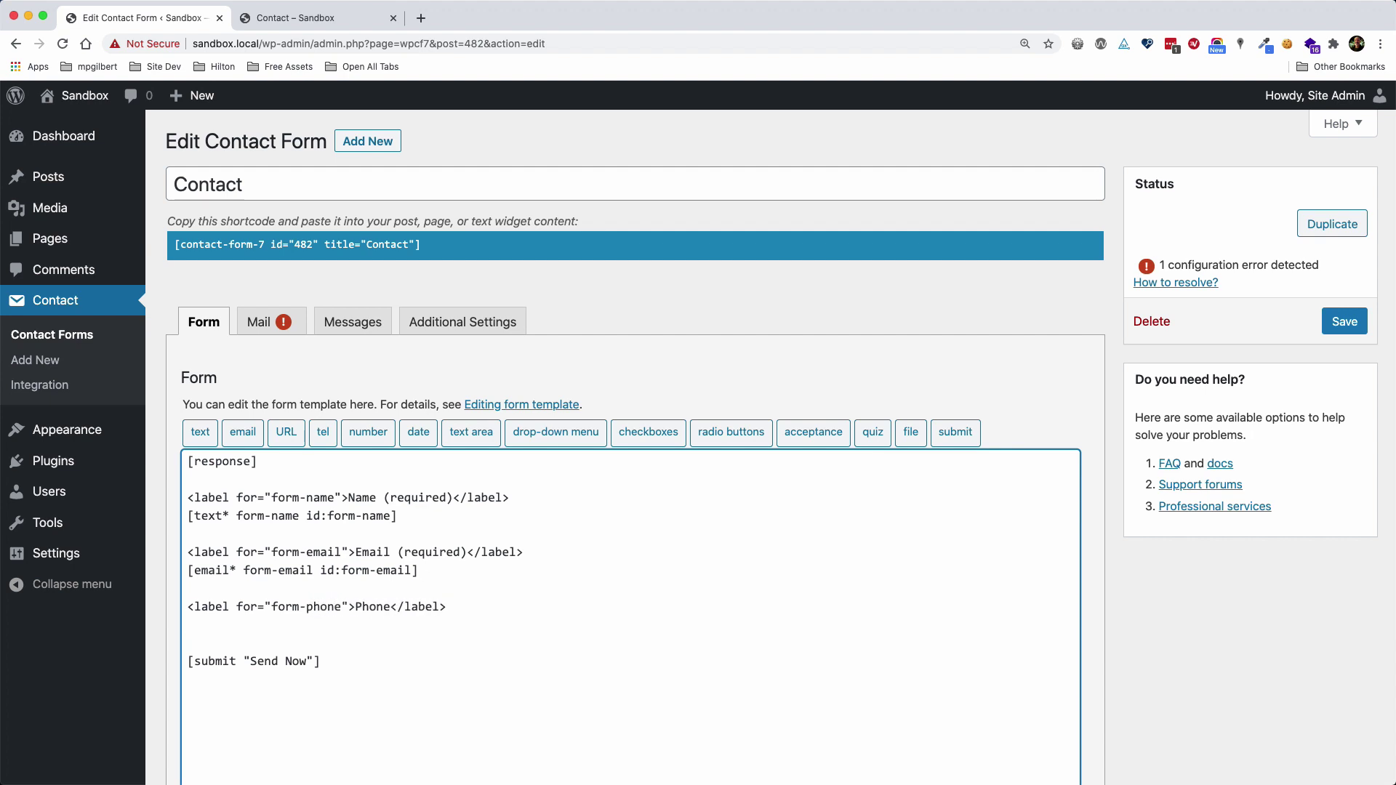
pyautogui.click(323, 438)
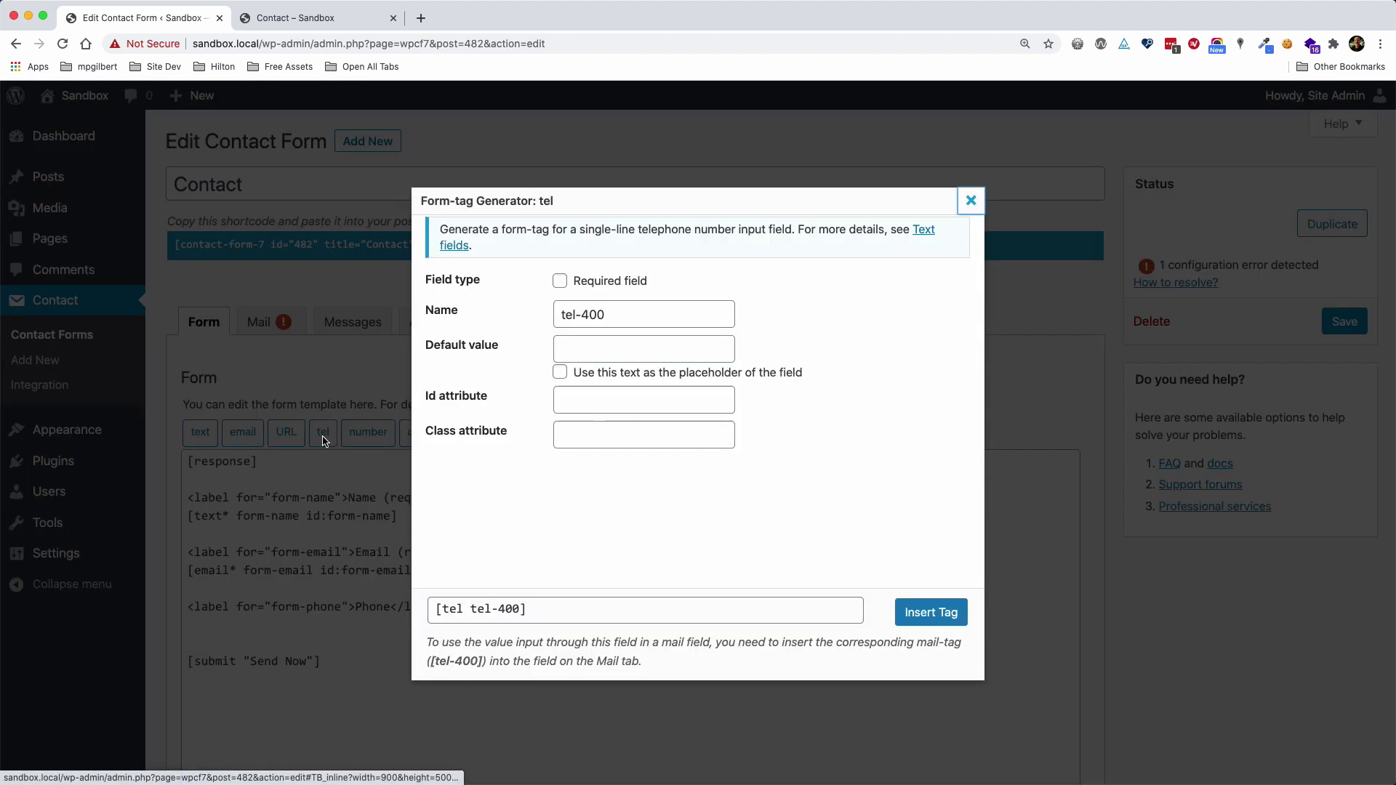
# Insert a [tel form-phone id:form-phone] tag under the Phone label, followed by blank lines
pyautogui.tripleClick(635, 313)
pyautogui.write('form-phone')
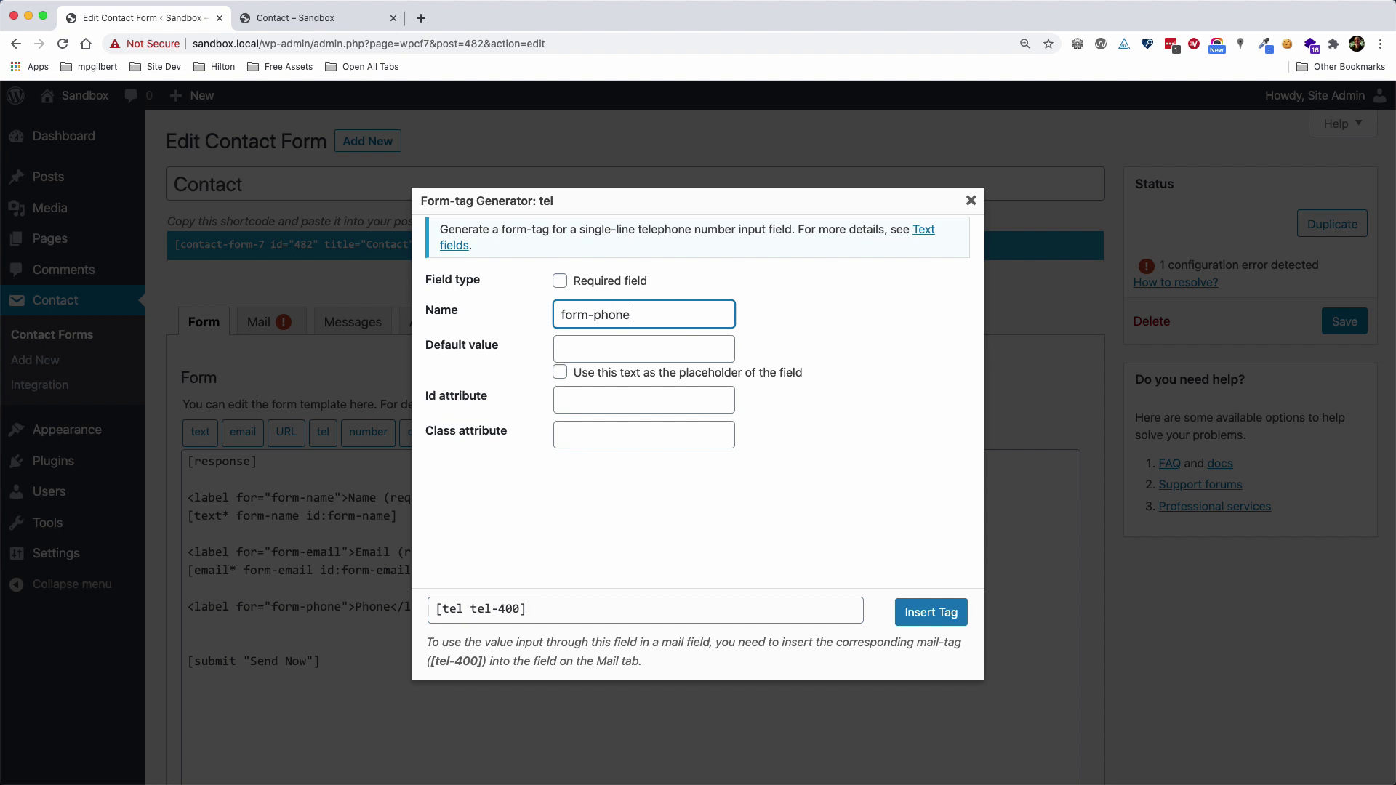
pyautogui.press('super+a')
pyautogui.press('super+c')
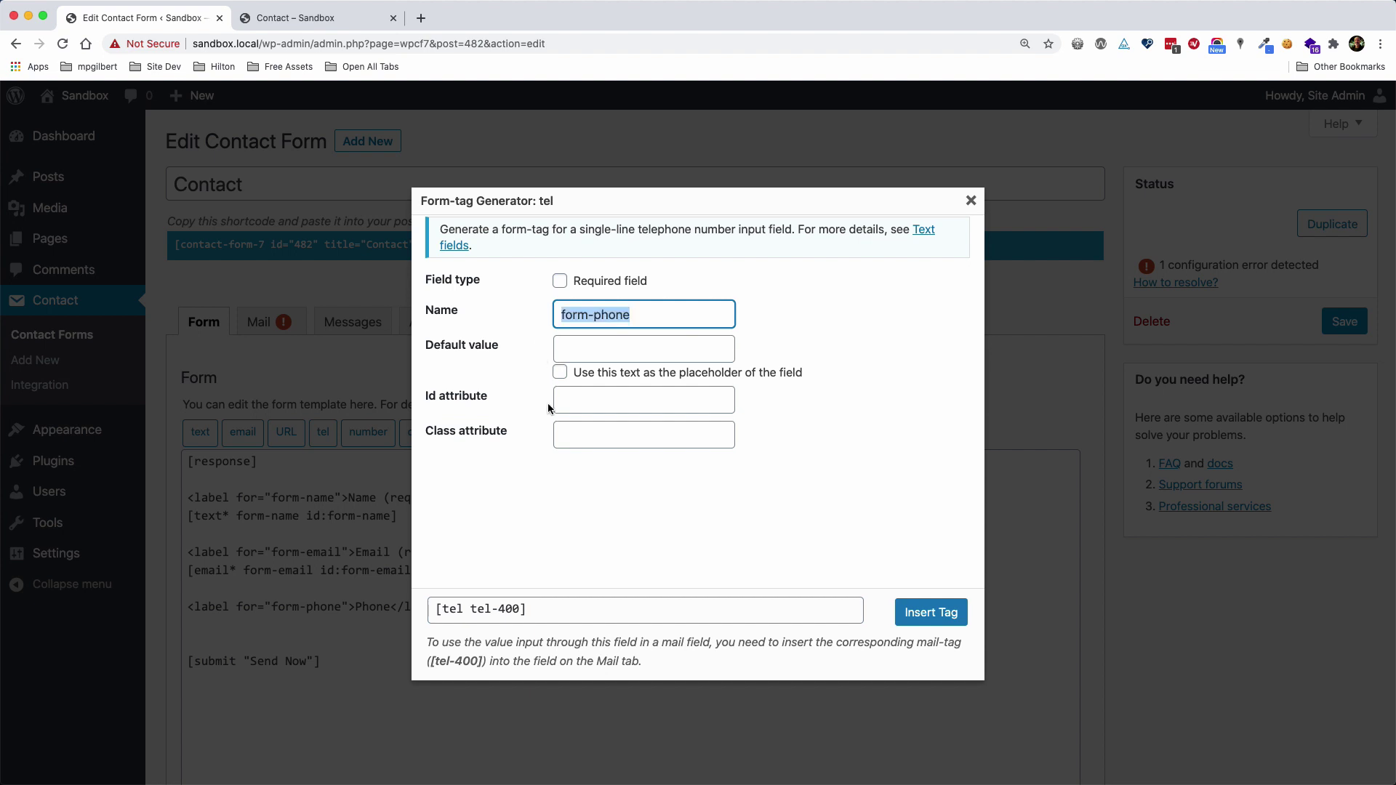
pyautogui.click(590, 399)
pyautogui.press('super+v')
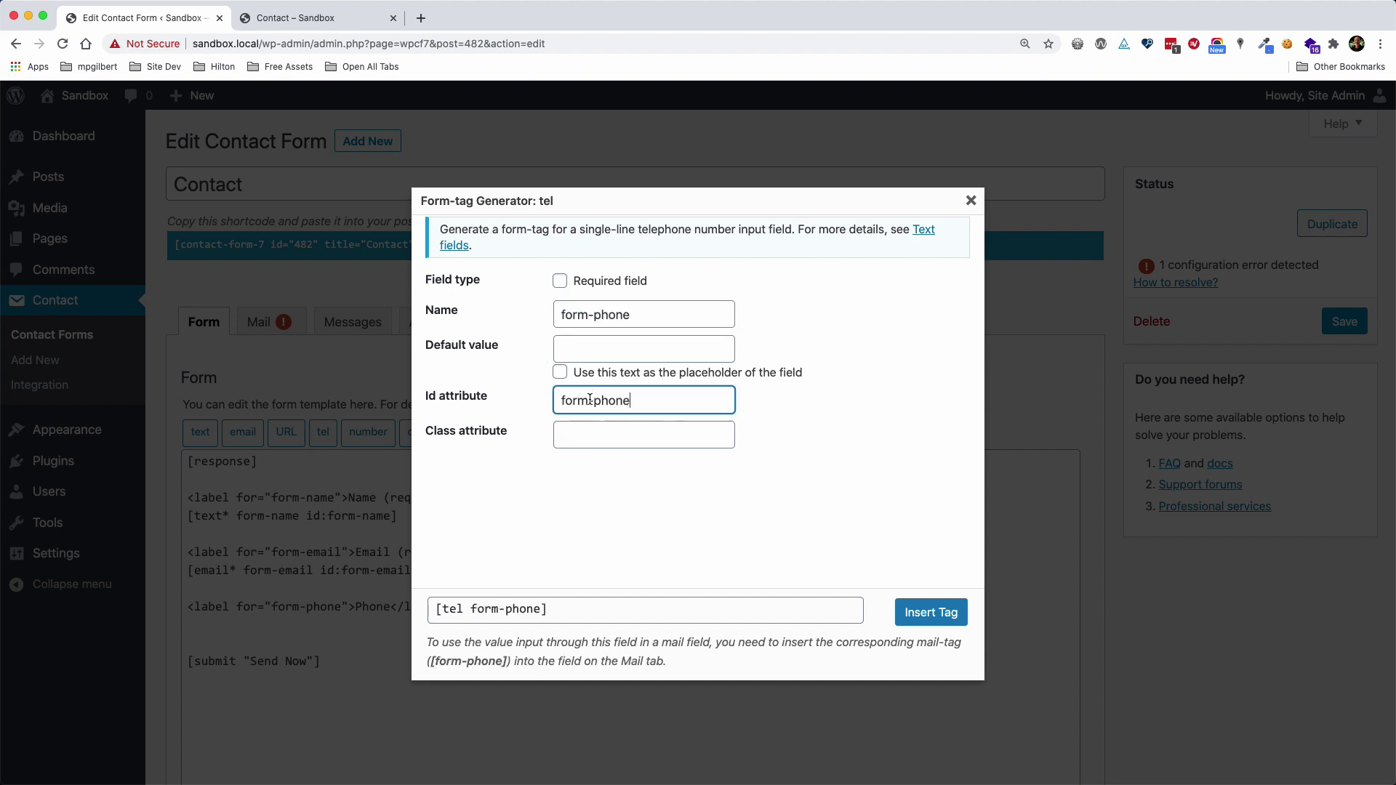
pyautogui.click(631, 434)
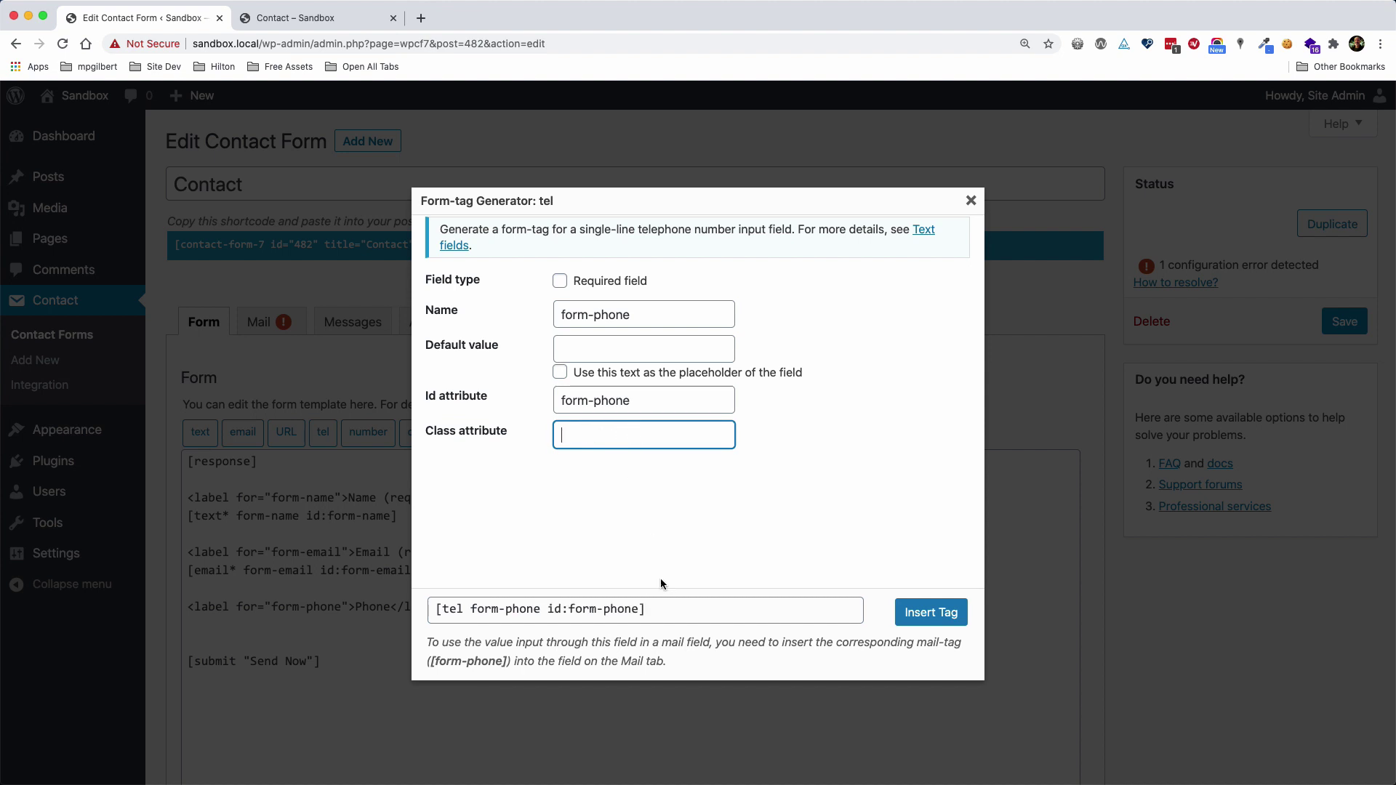
pyautogui.moveTo(436, 609); pyautogui.dragTo(648, 608)
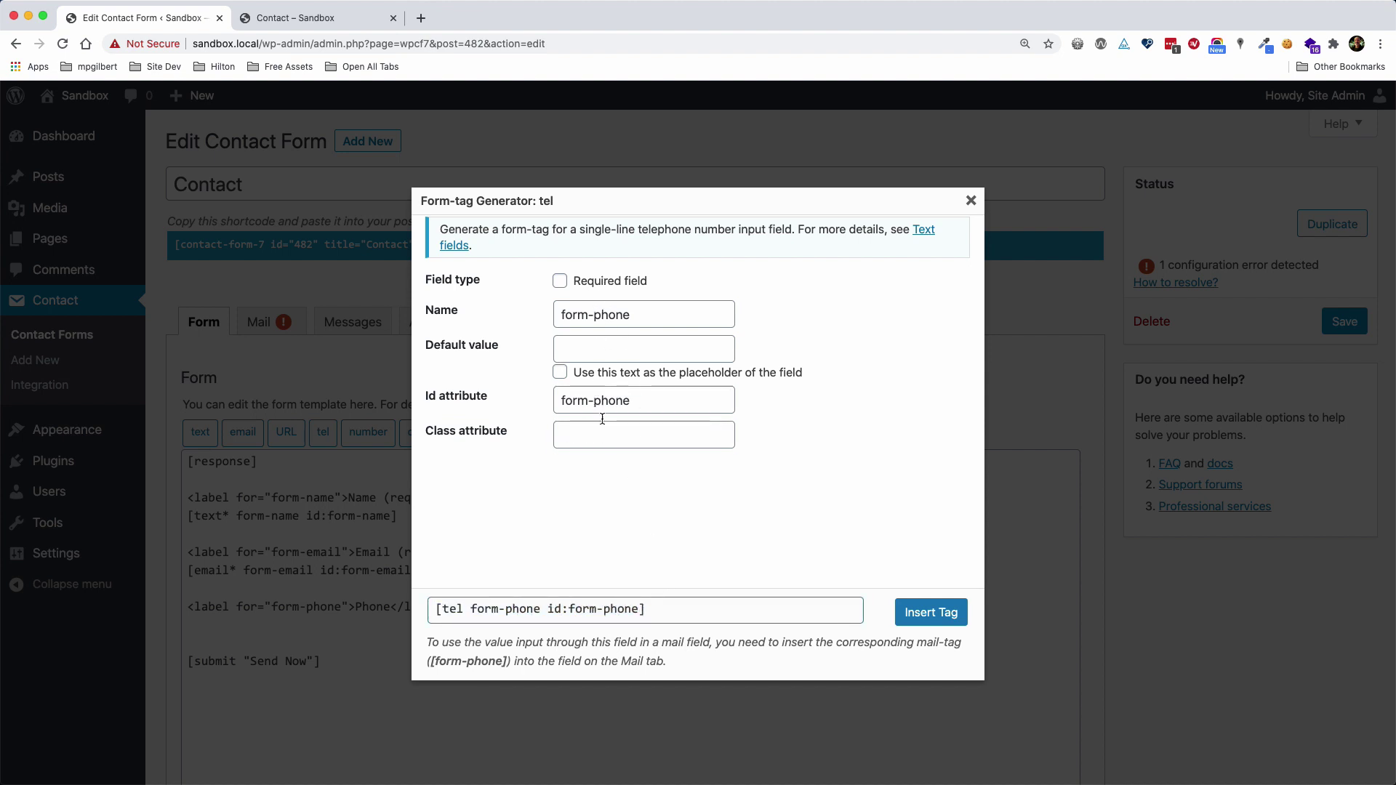
pyautogui.click(936, 619)
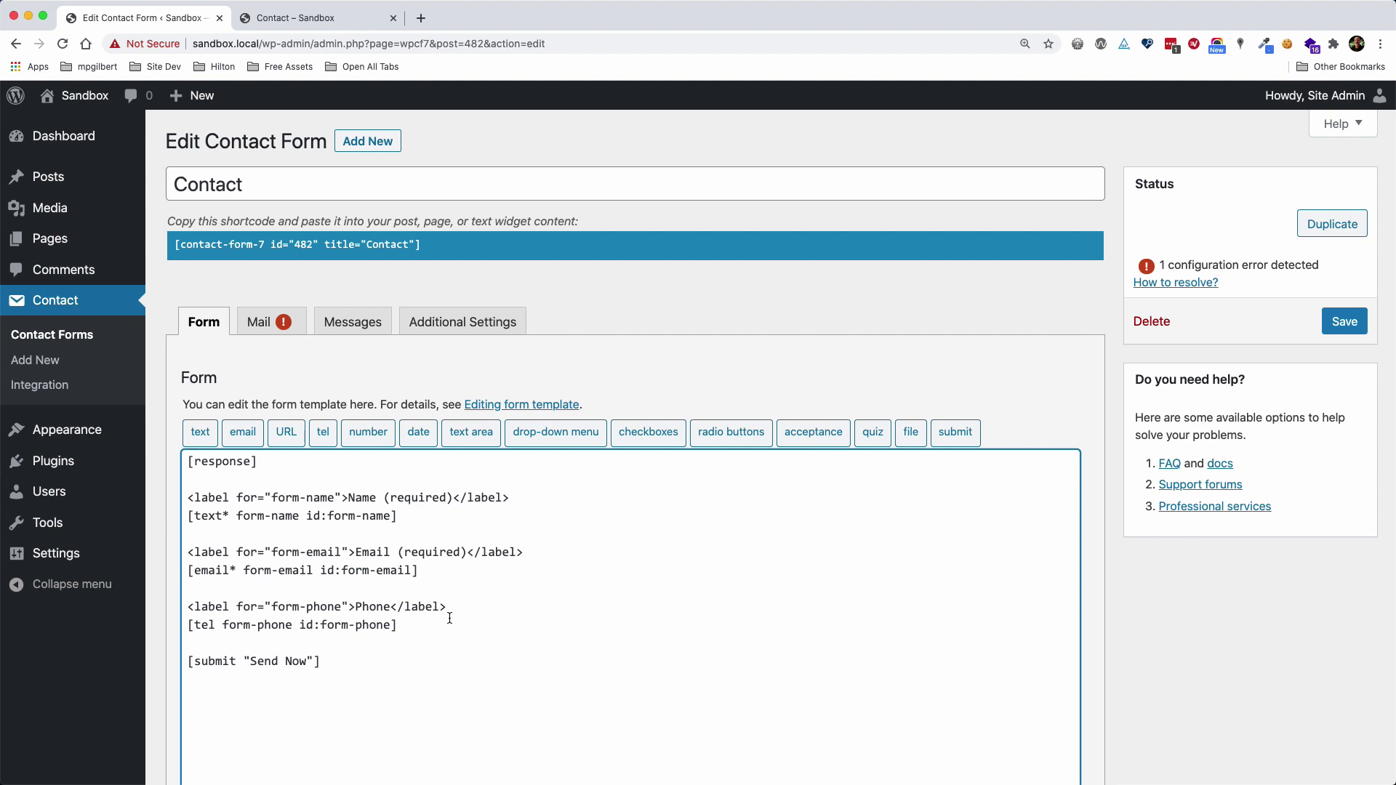
pyautogui.press('Return')
pyautogui.press('Return')
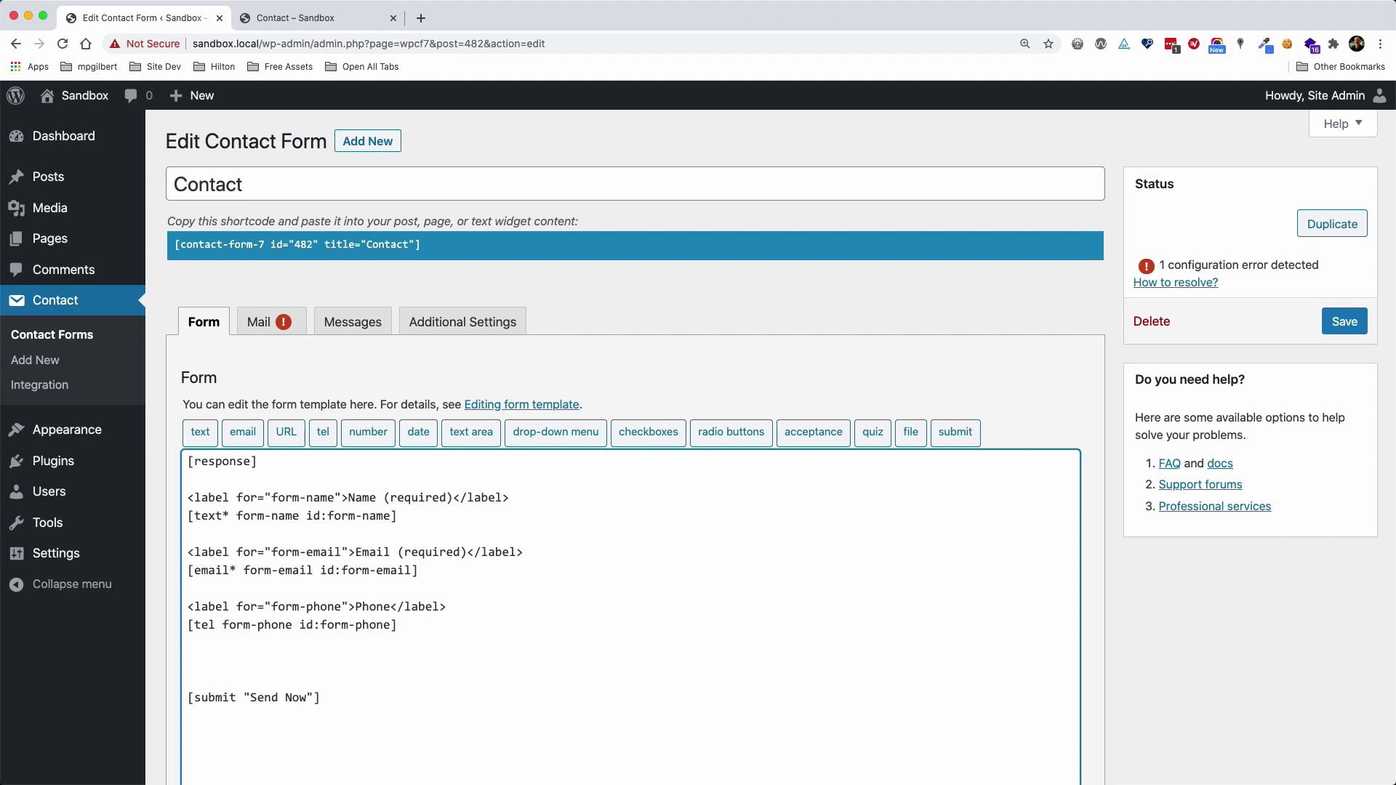
# Create a checkbox tag with name and id form-newsletter, each item wrapped in a label
pyautogui.click(644, 439)
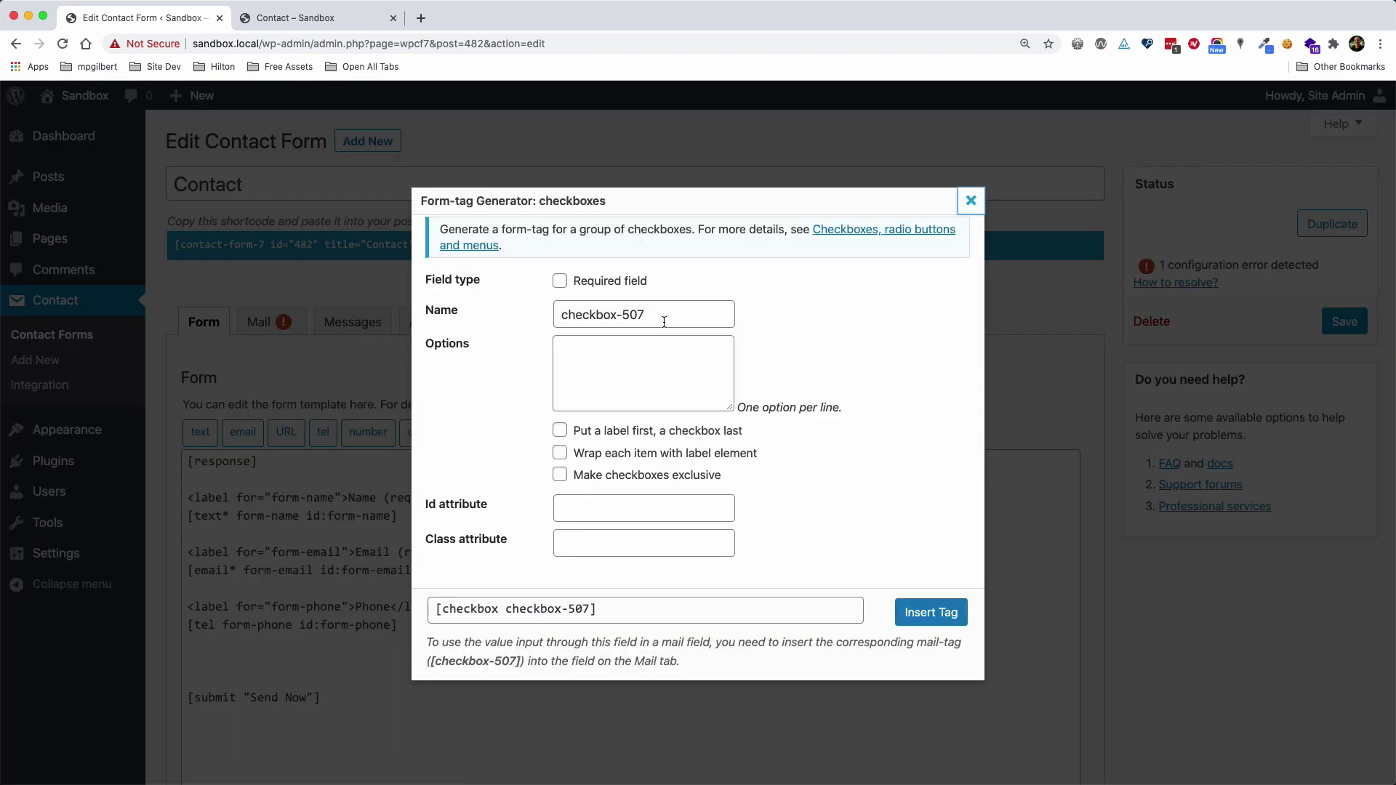
pyautogui.moveTo(664, 315); pyautogui.dragTo(536, 314)
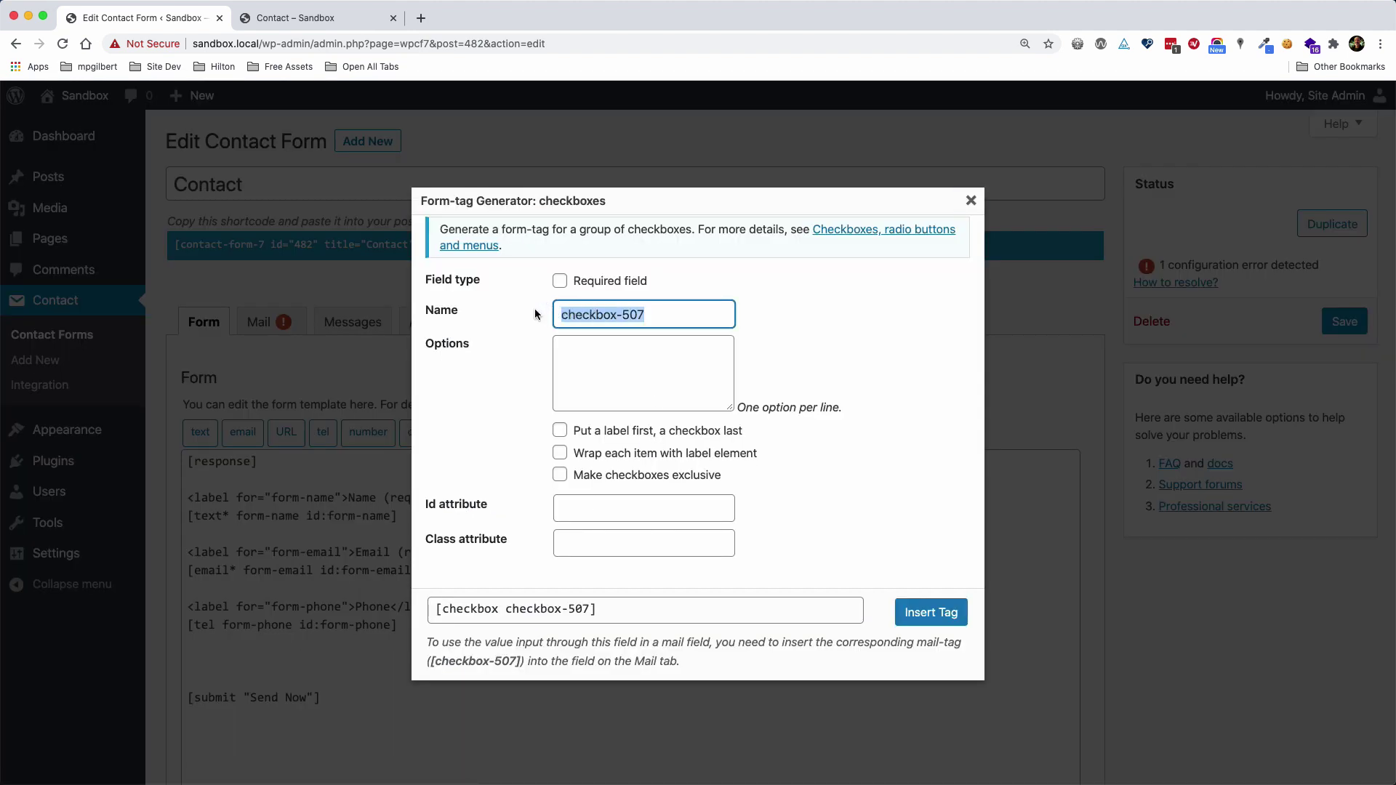
pyautogui.write('form-new')
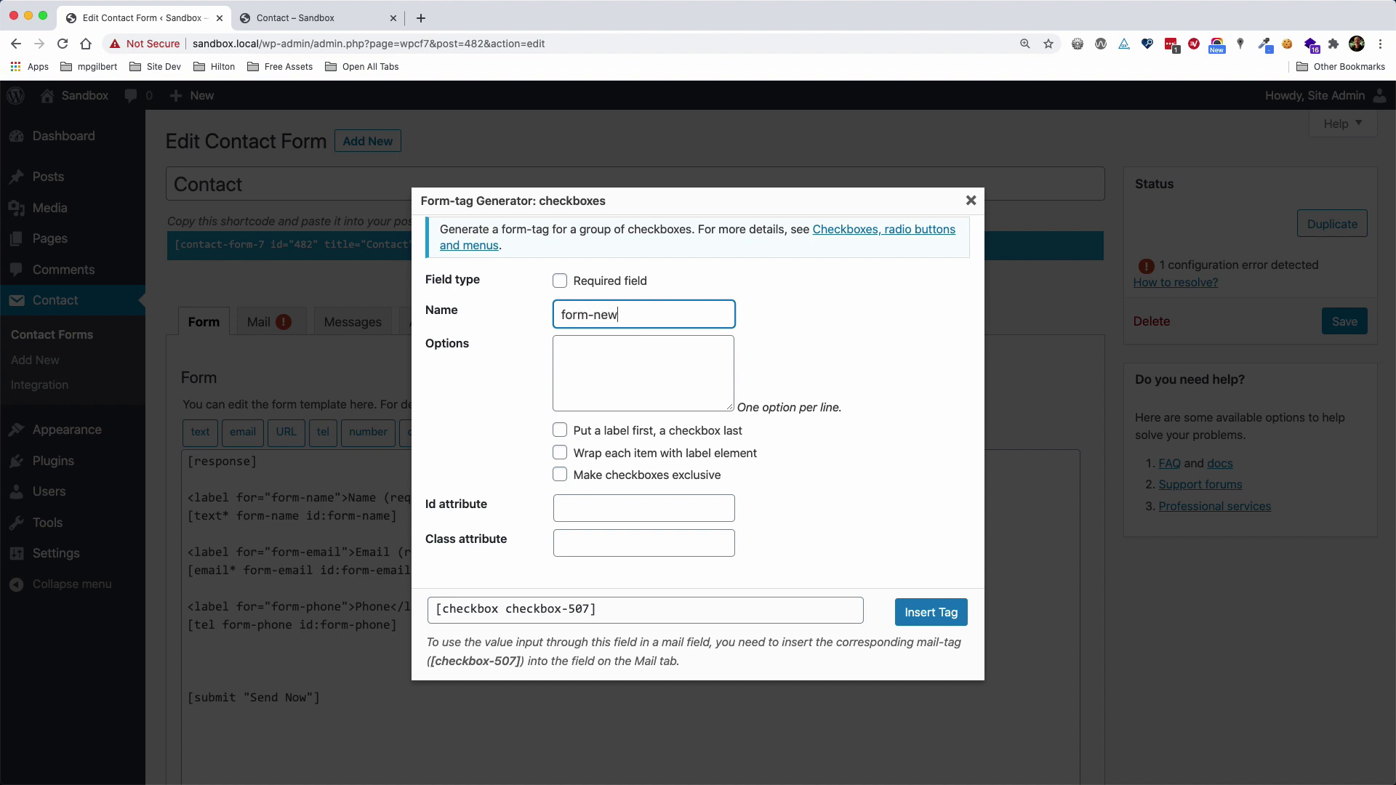
pyautogui.write('sletter')
pyautogui.press('super+a')
pyautogui.press('super+c')
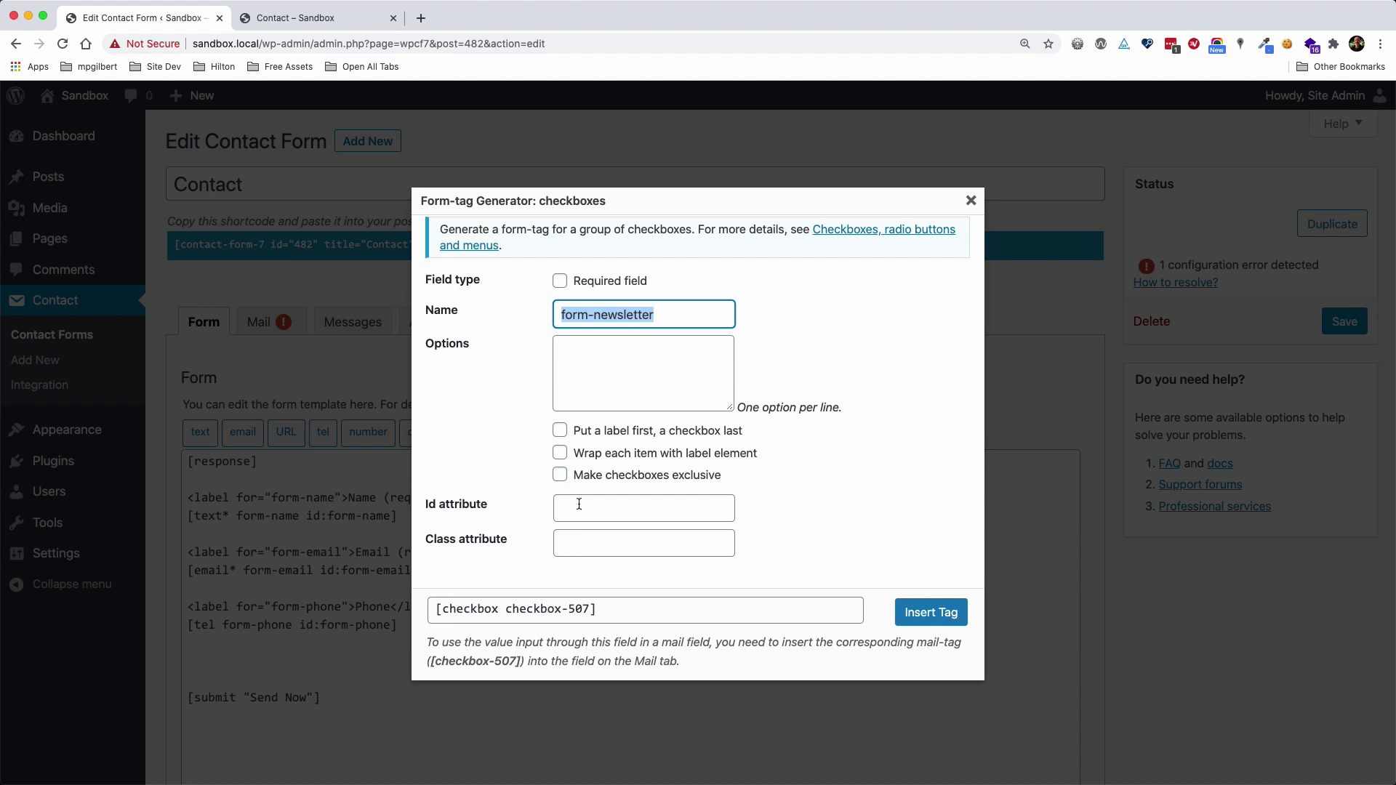
pyautogui.click(580, 504)
pyautogui.press('super+v')
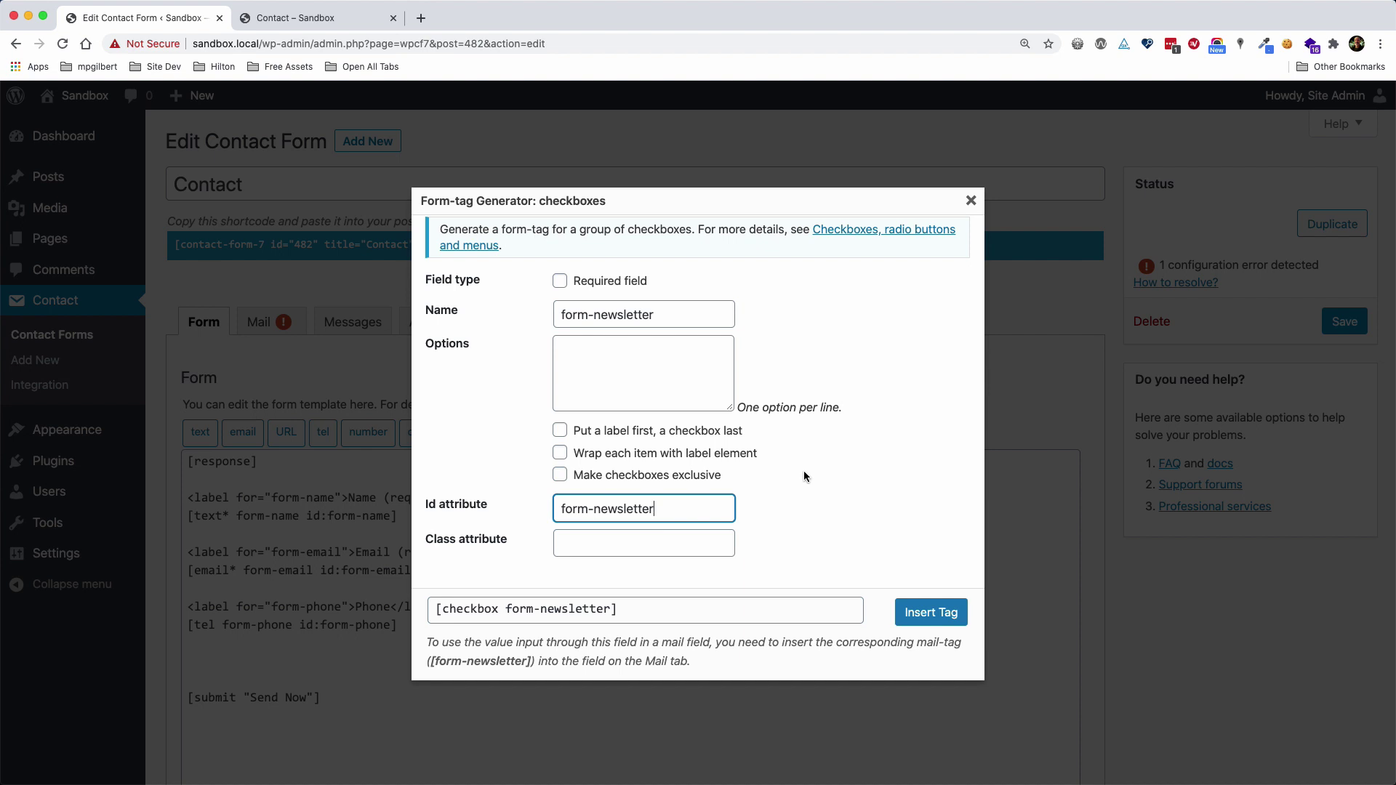
pyautogui.click(589, 454)
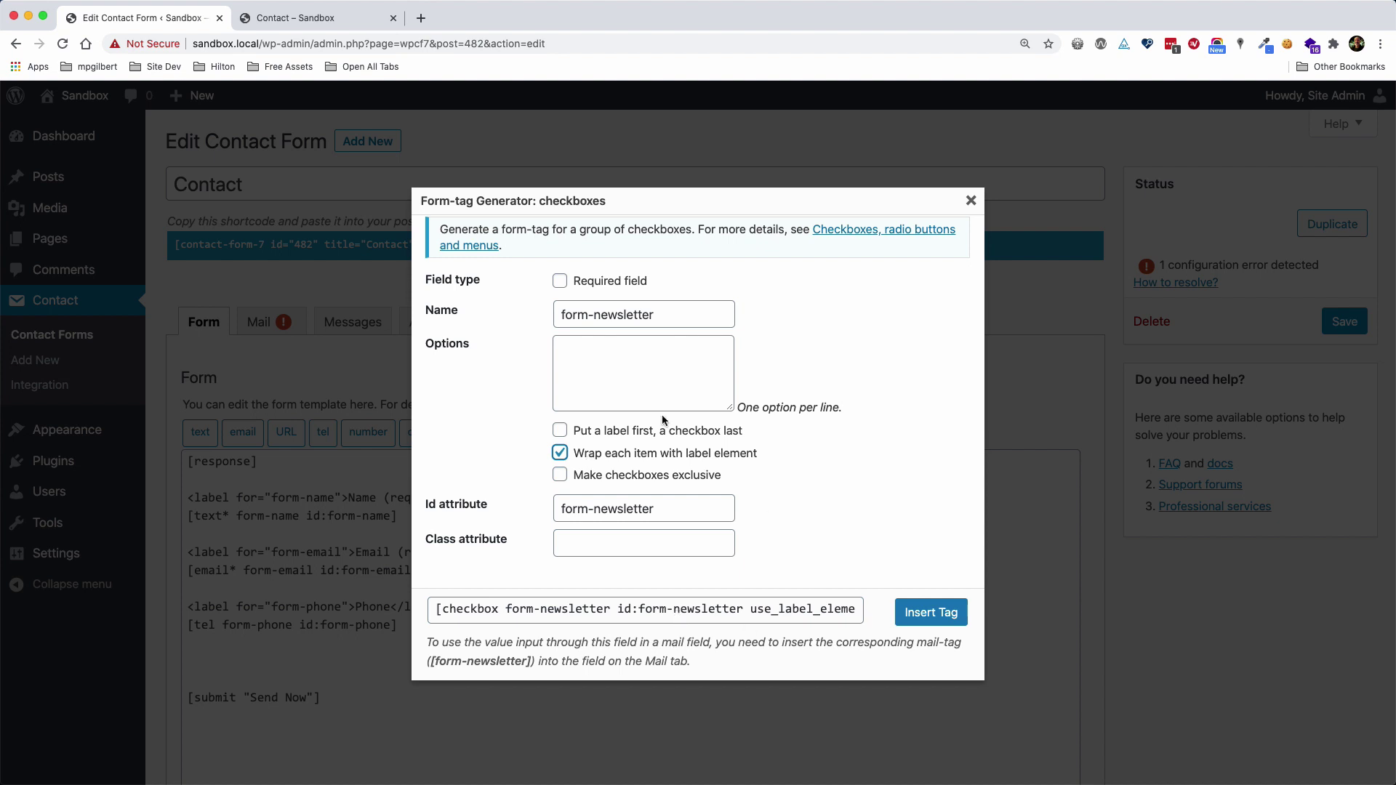
# Give it the option 'Sign me up for your newsletter', insert the tag, and save the form
pyautogui.click(608, 357)
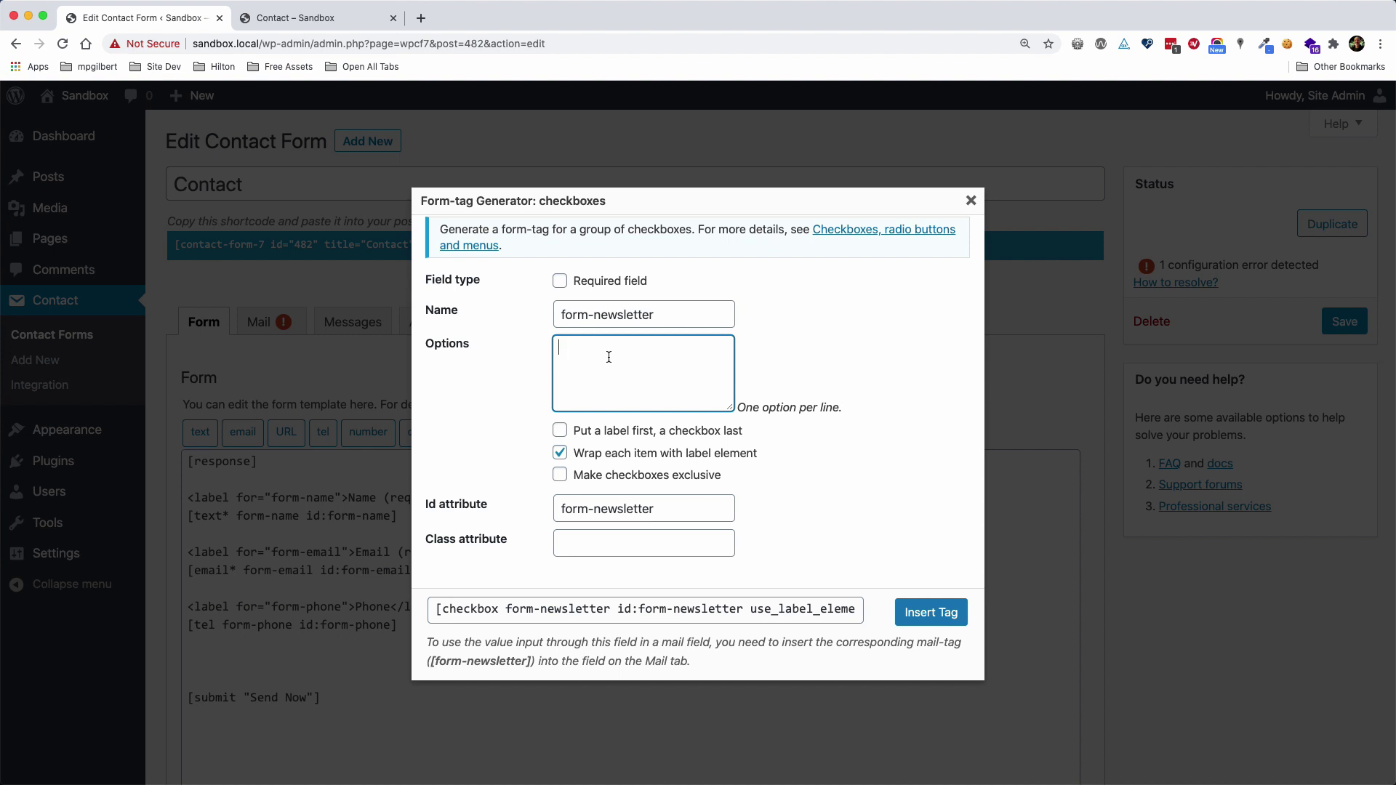
pyautogui.write('Sign me up for your newsletter.')
pyautogui.press('Tab')
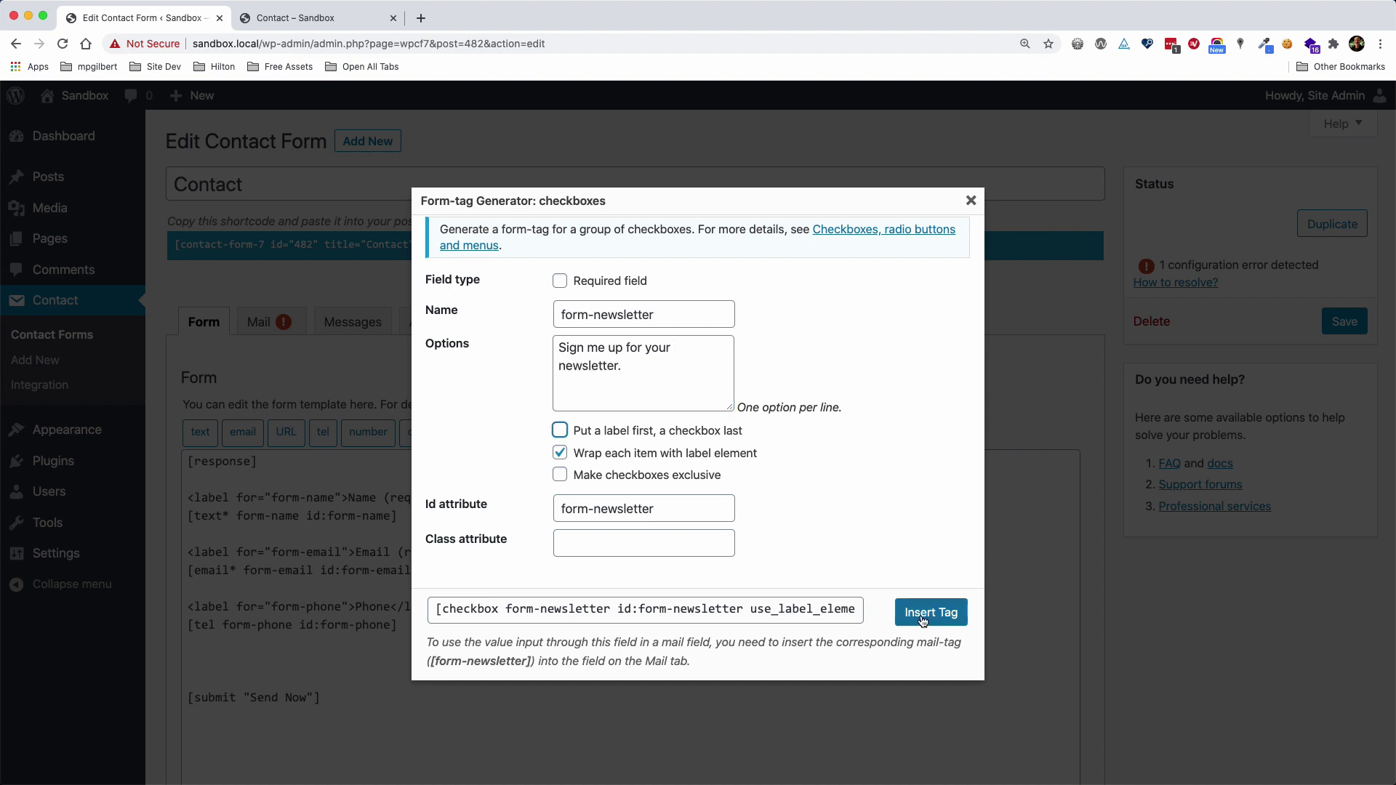
pyautogui.click(923, 614)
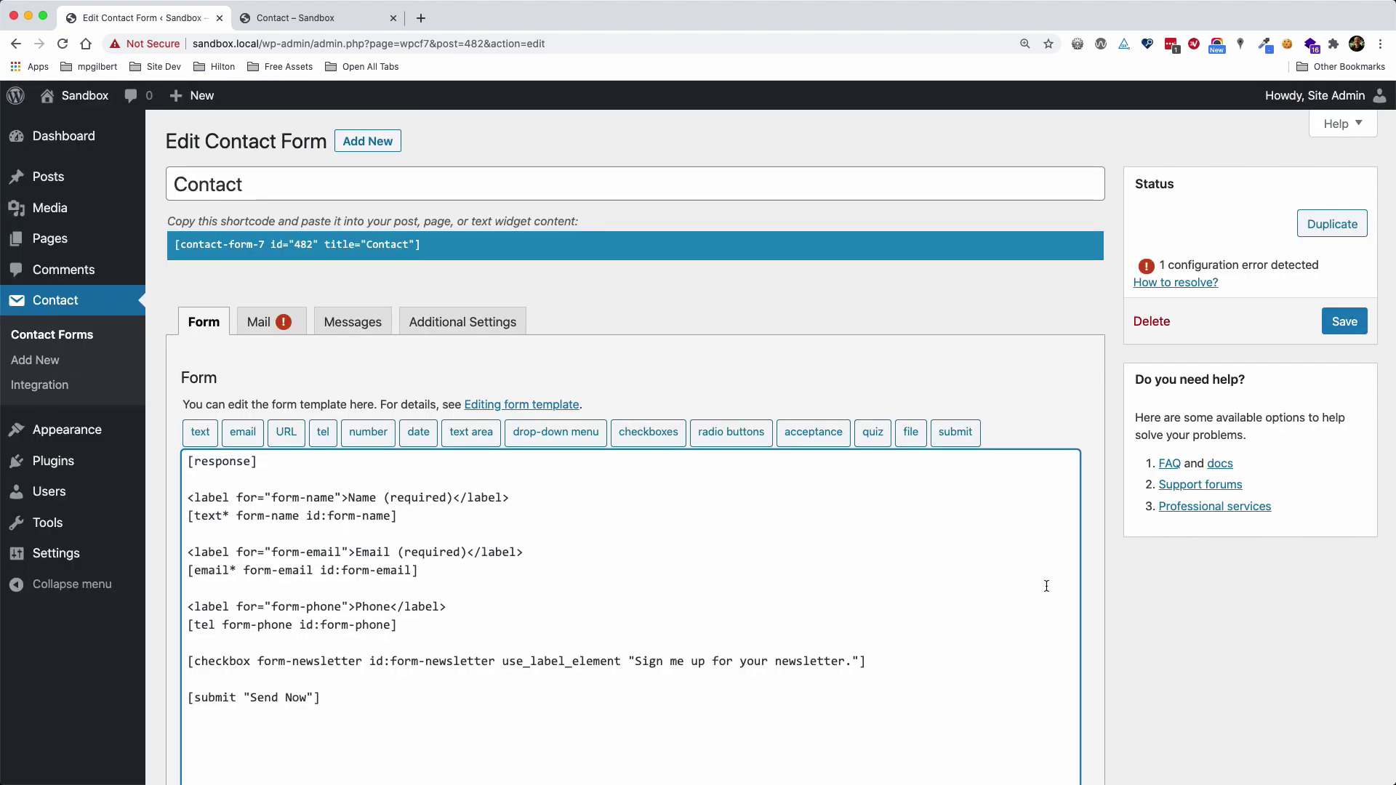
pyautogui.scroll(-3, 1046, 586)
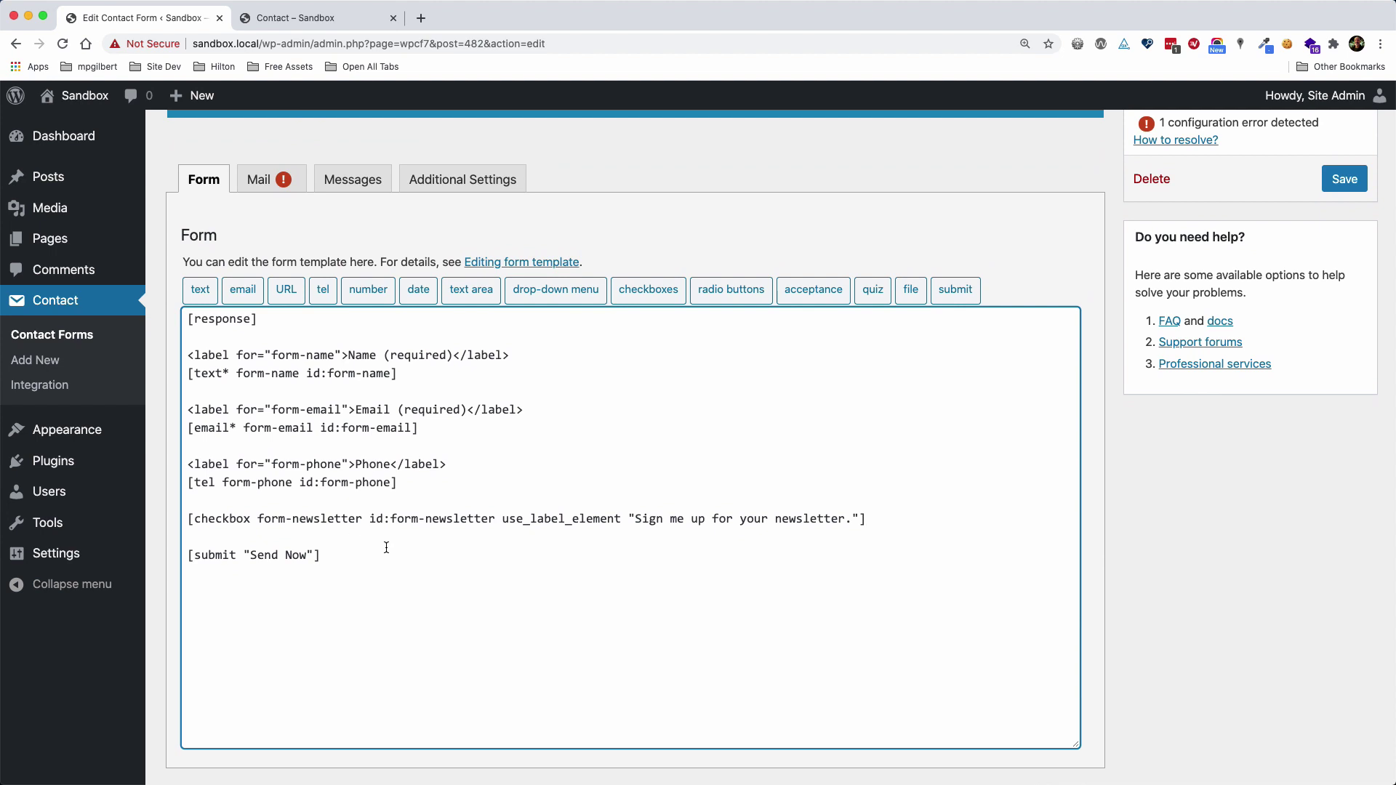
pyautogui.click(1344, 179)
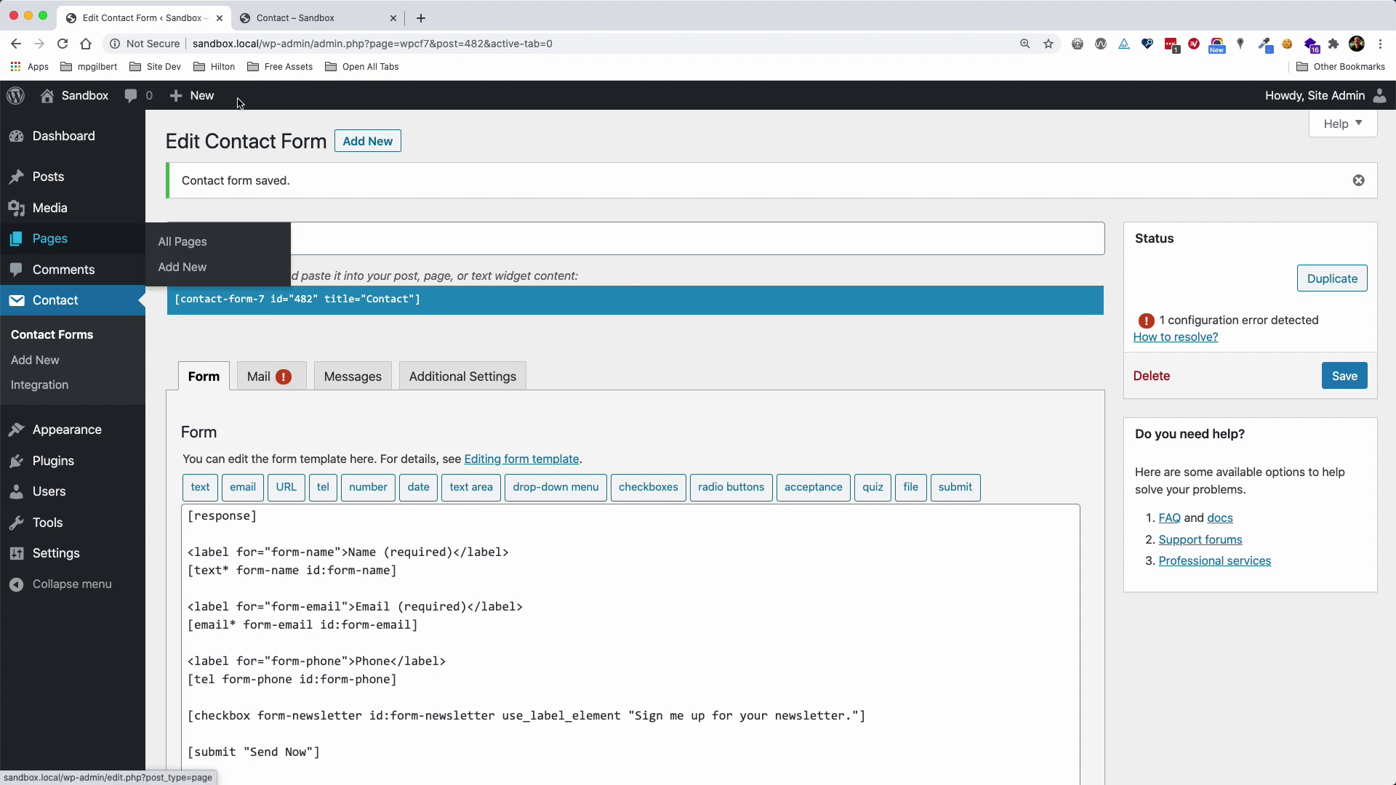
# Reload the live Contact page, enter 'asdf' as the phone, and submit to test validation
pyautogui.click(300, 15)
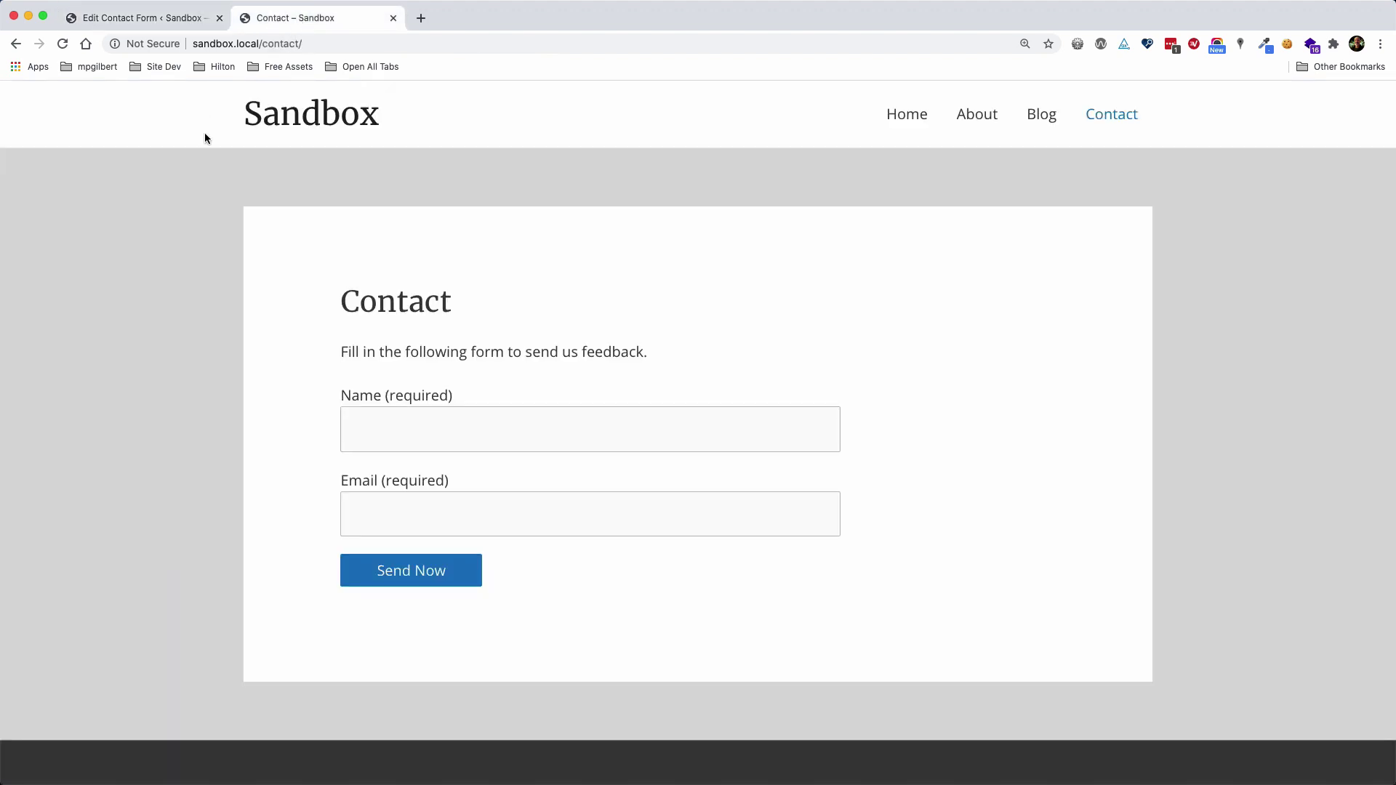
pyautogui.click(63, 44)
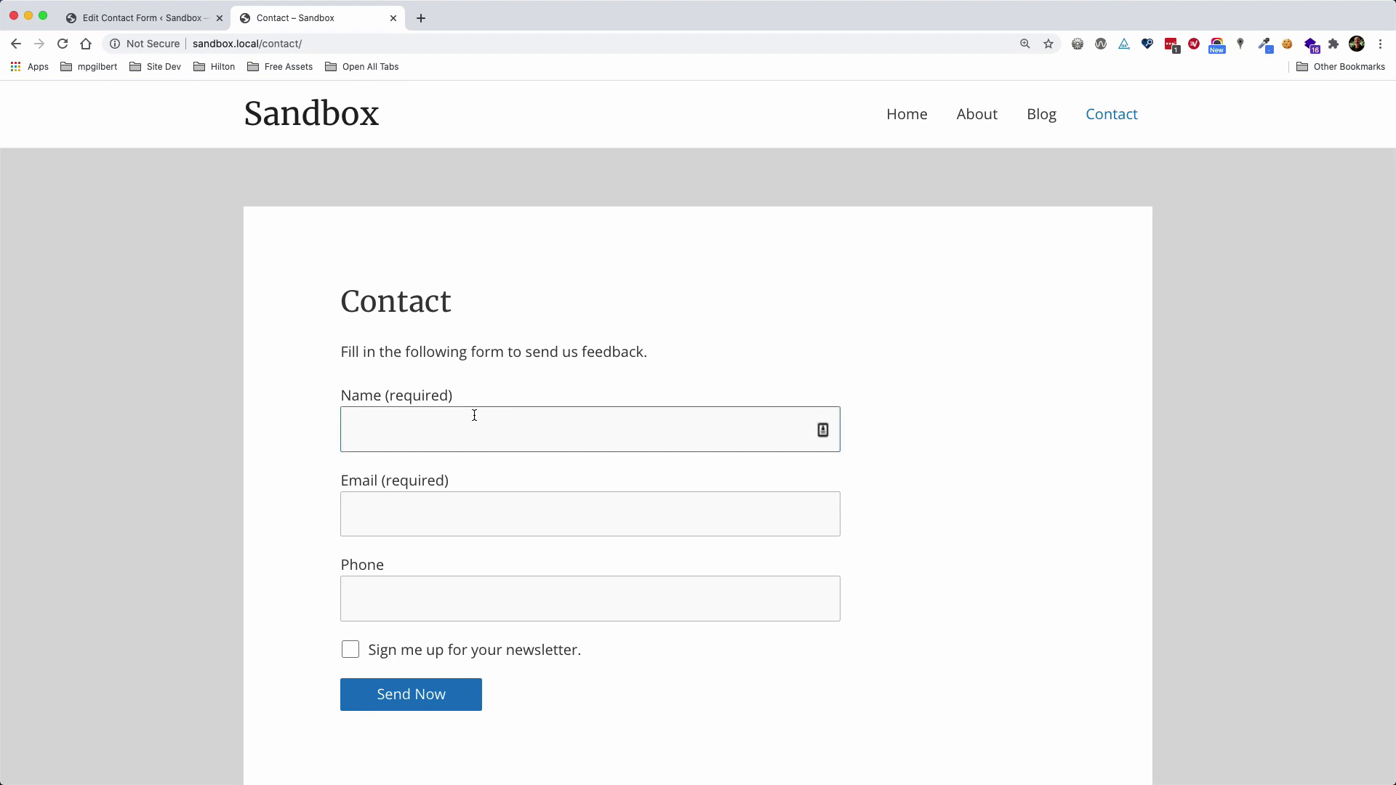
pyautogui.click(442, 416)
pyautogui.click(419, 511)
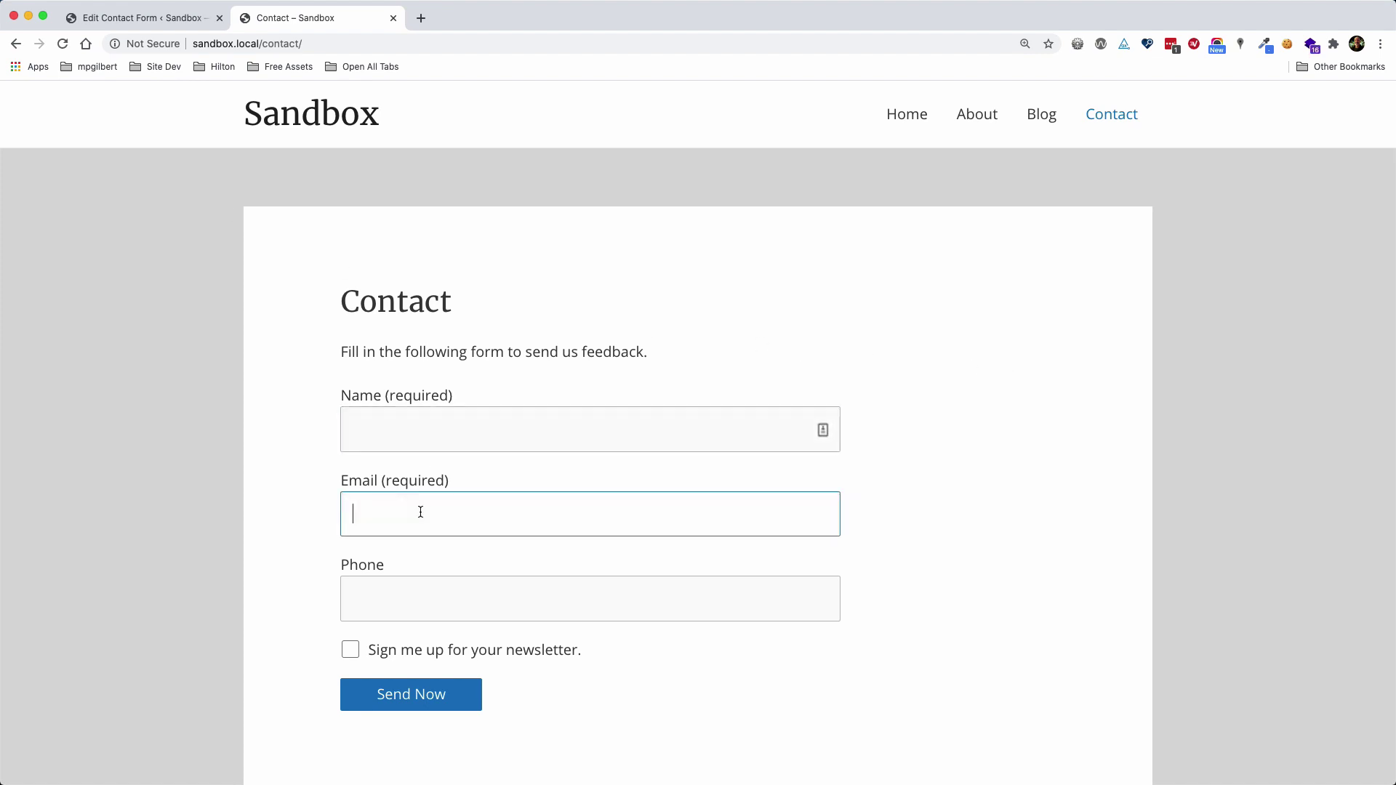
pyautogui.click(369, 567)
pyautogui.click(278, 551)
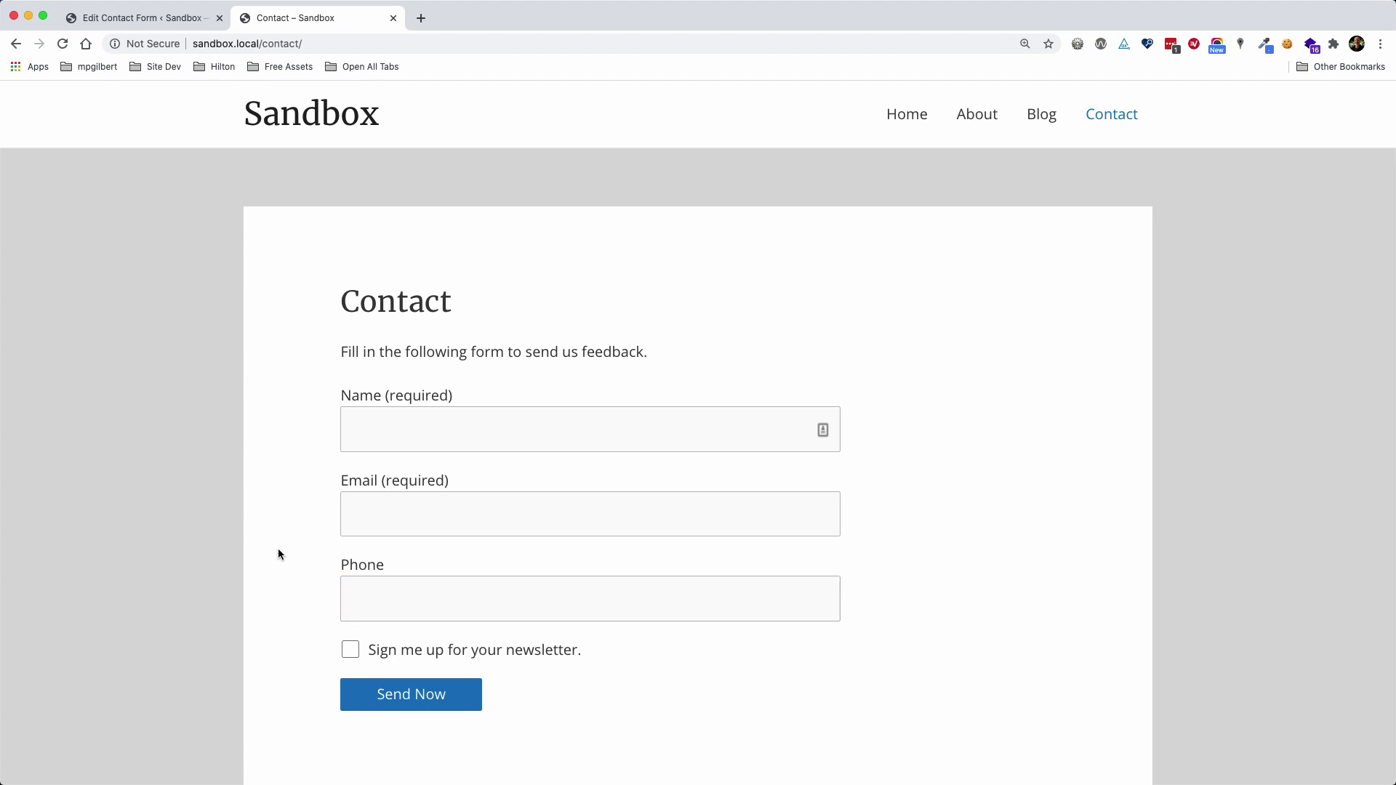
pyautogui.click(413, 599)
pyautogui.write('asdf')
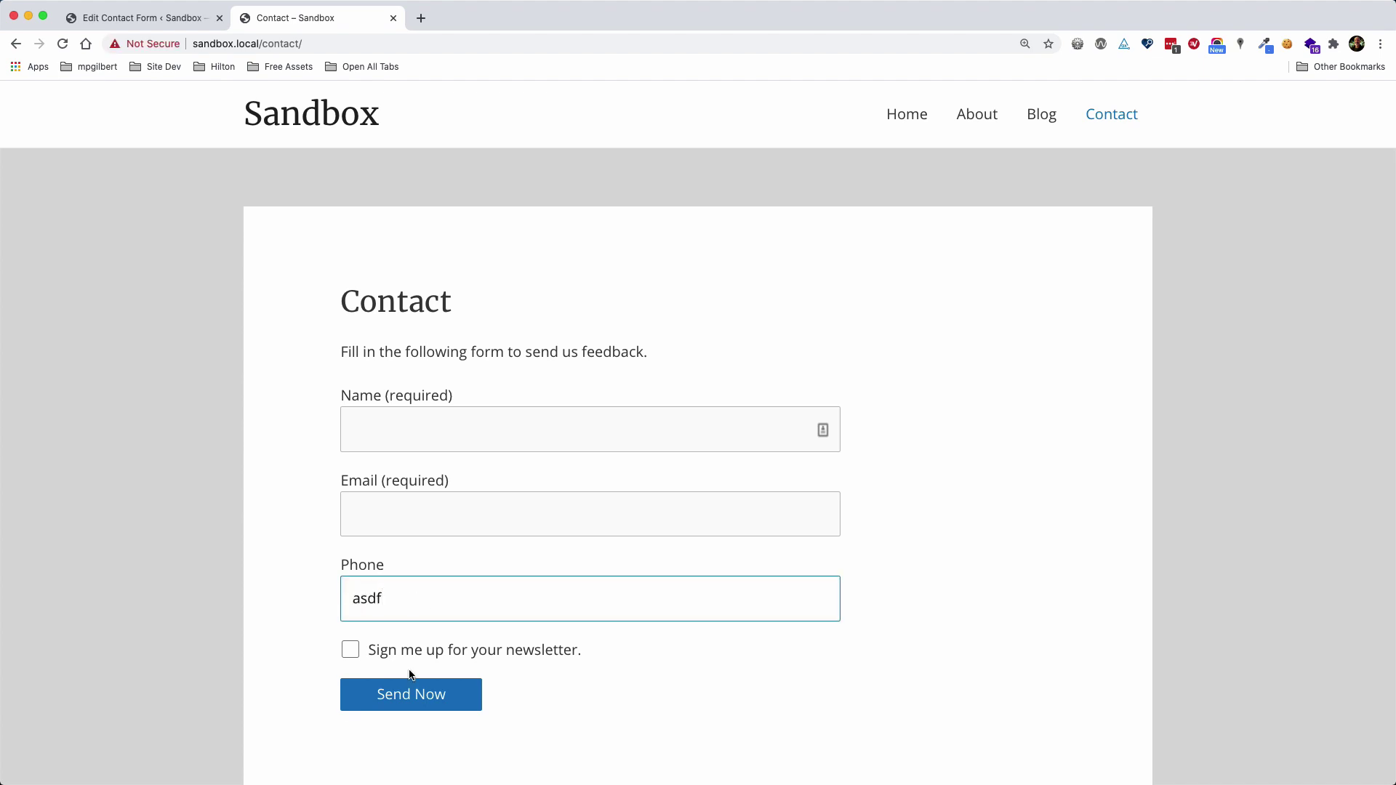
pyautogui.click(412, 696)
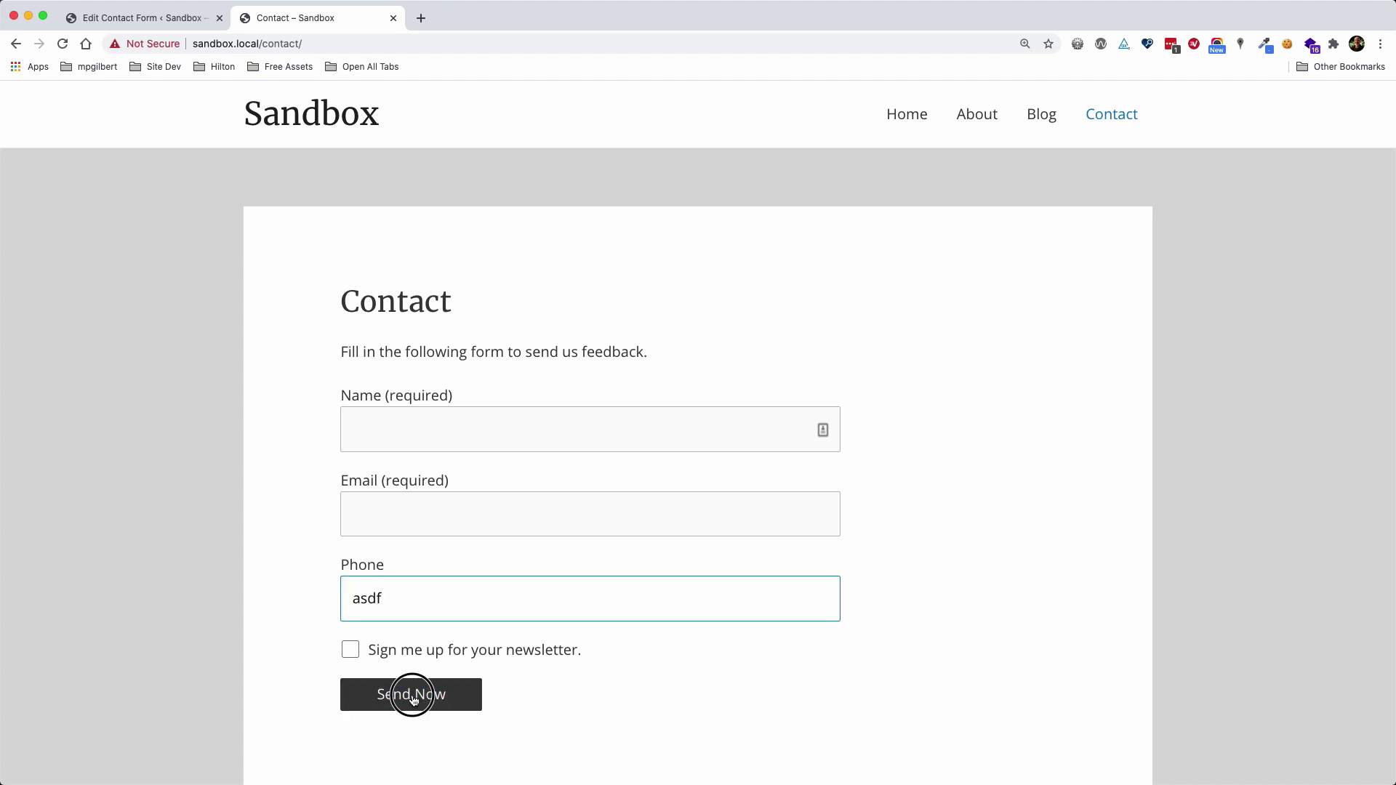
# Retry the phone as '333-4444' and '(214)', resubmit, then return to the form editor
pyautogui.scroll(-3, 250, 623)
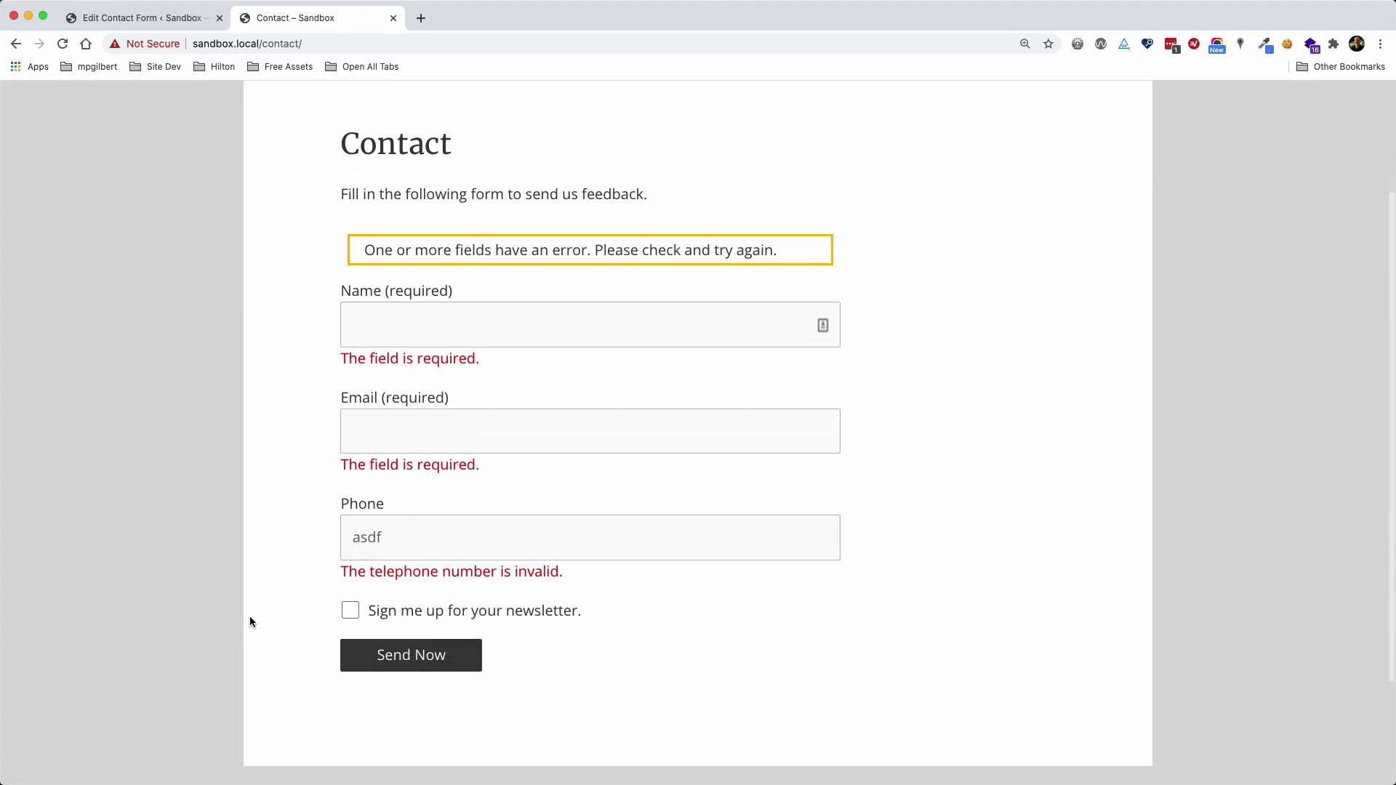
pyautogui.moveTo(386, 539); pyautogui.dragTo(328, 535)
pyautogui.write('333')
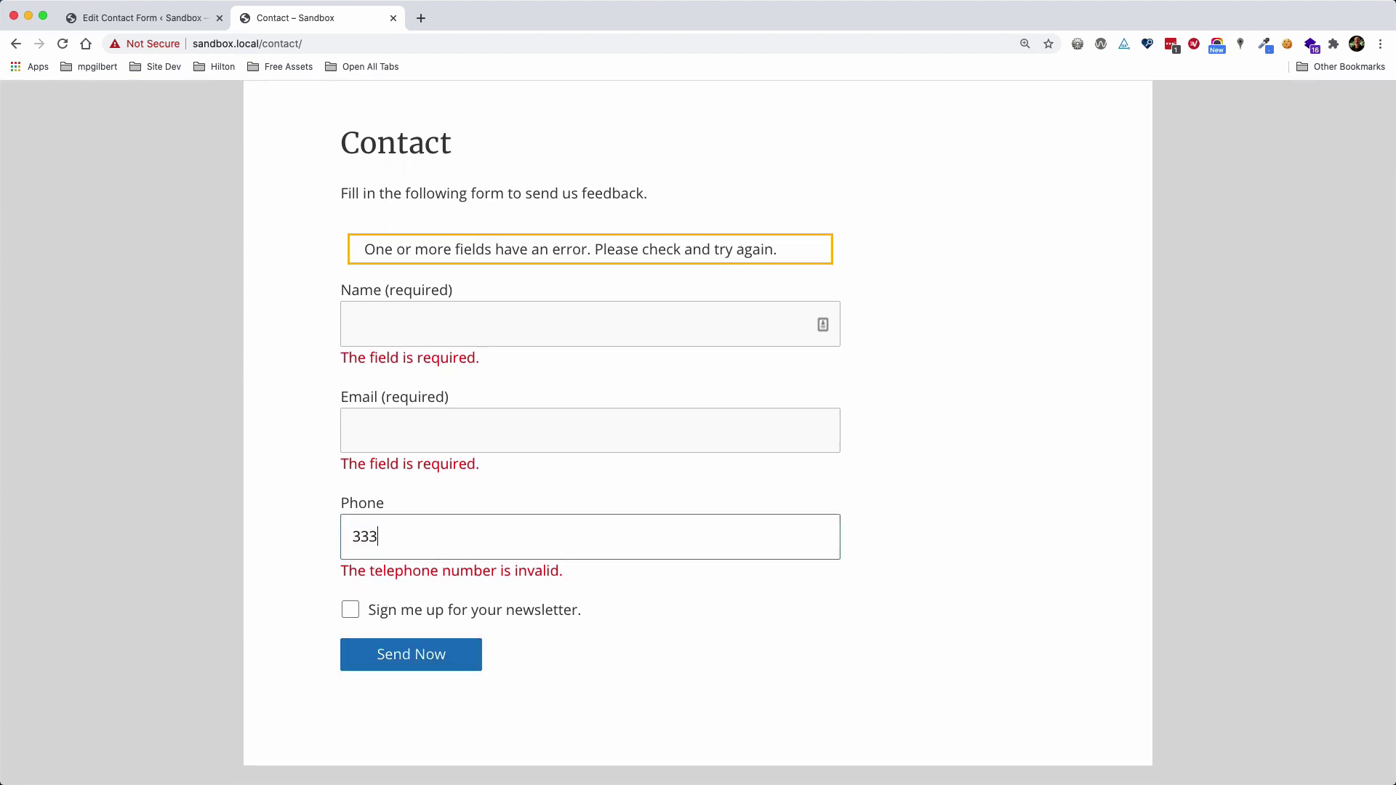
pyautogui.write('-4444')
pyautogui.click(407, 669)
pyautogui.click(440, 558)
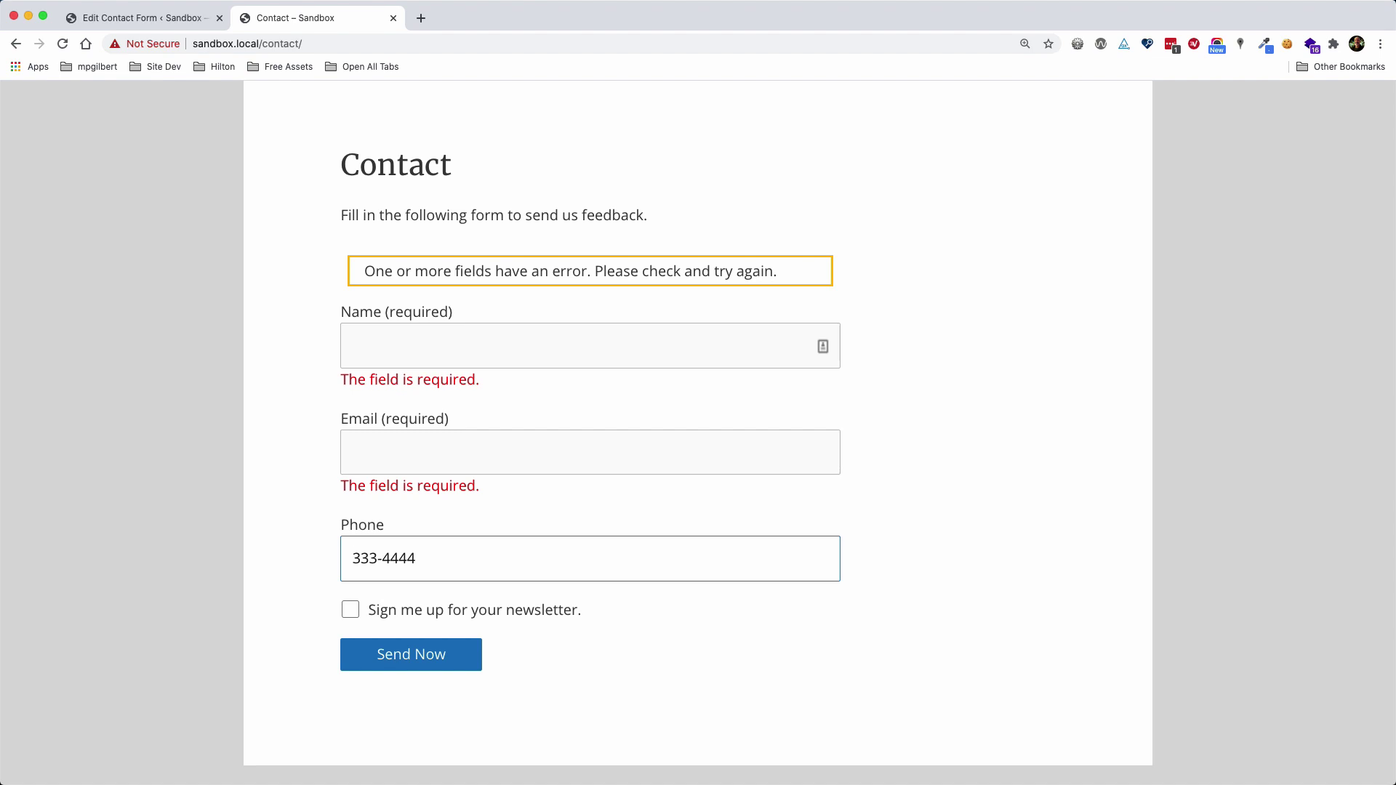
pyautogui.write('(214)')
pyautogui.click(410, 640)
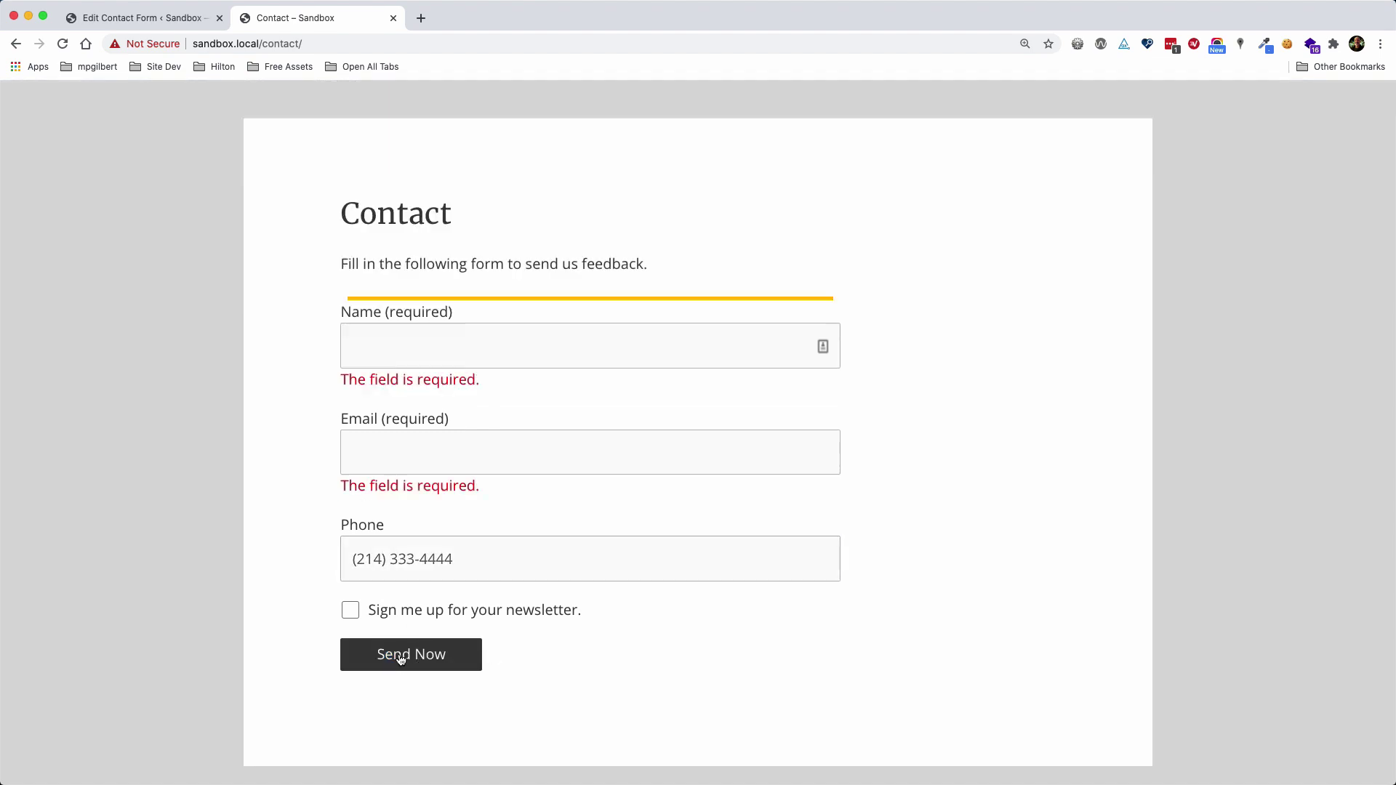
pyautogui.click(138, 17)
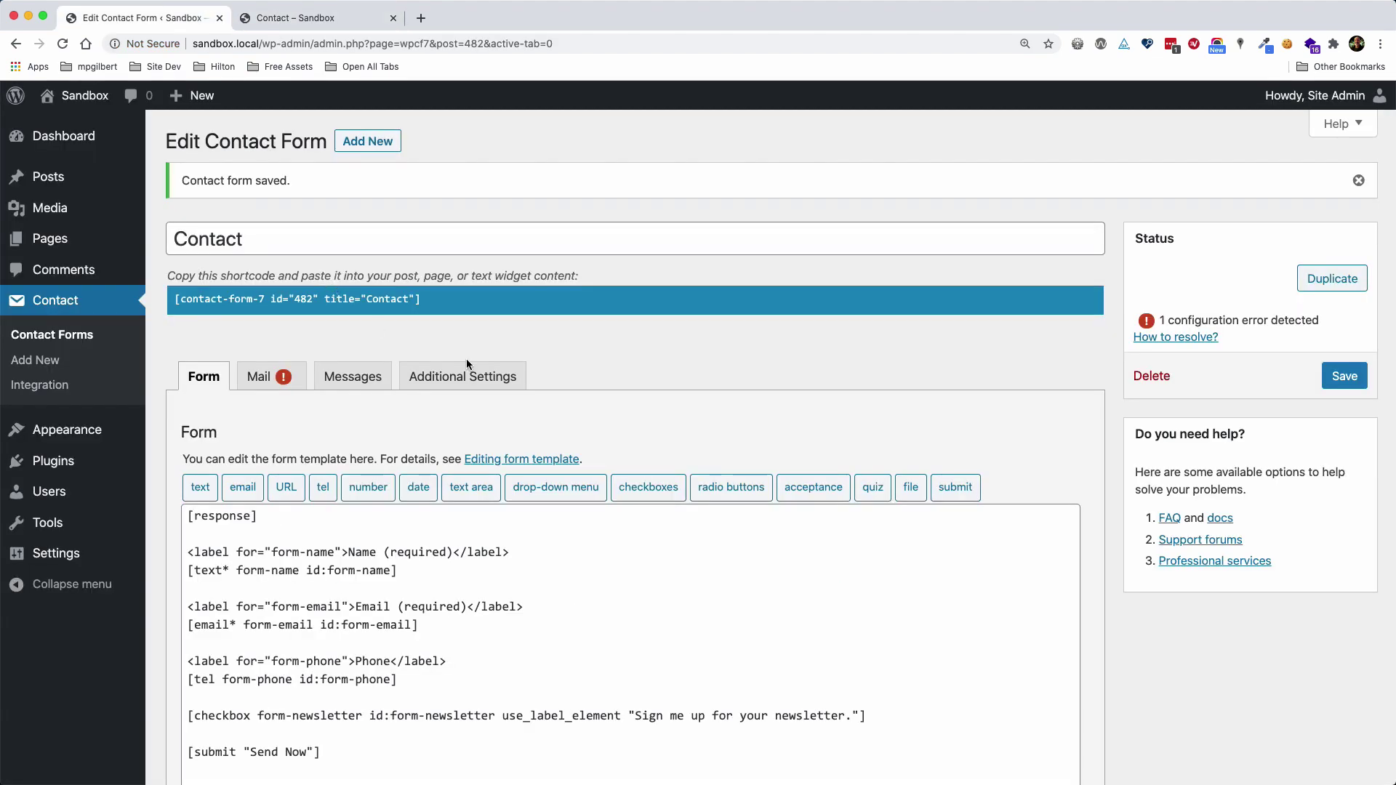
# Below the phone field, add blank lines and duplicate the Phone label line
pyautogui.scroll(-2, 572, 378)
pyautogui.scroll(-3, 570, 378)
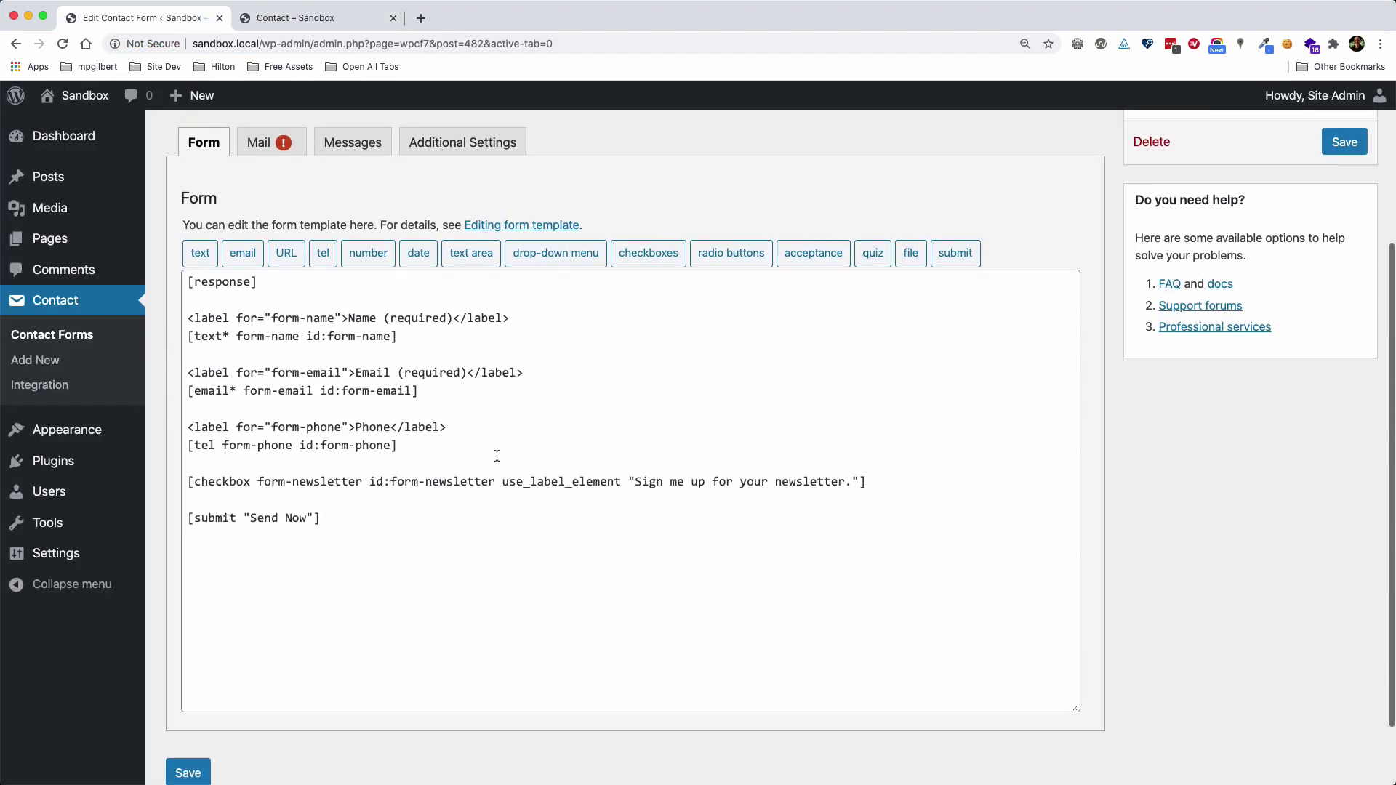
pyautogui.click(417, 447)
pyautogui.press('Return')
pyautogui.press('Return')
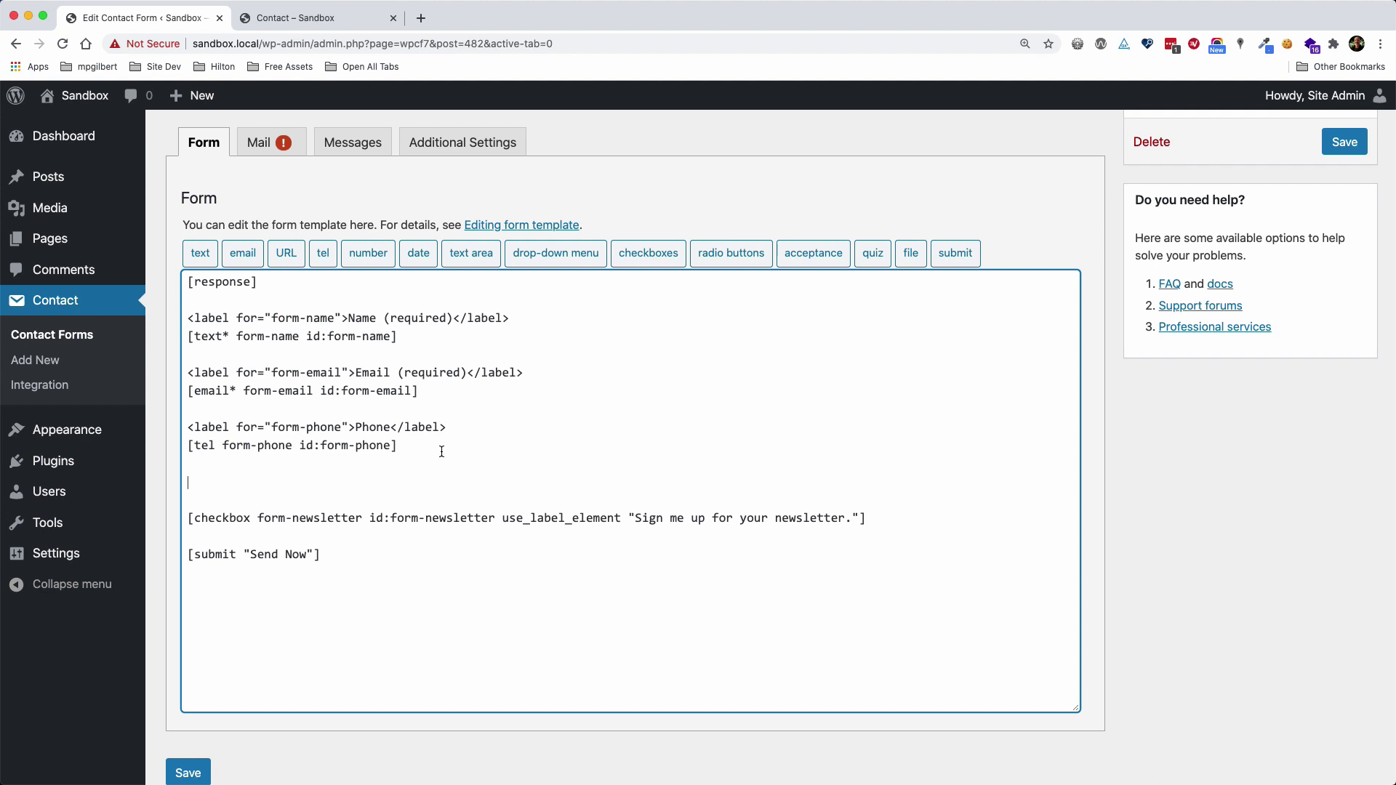
pyautogui.moveTo(451, 427); pyautogui.dragTo(186, 427)
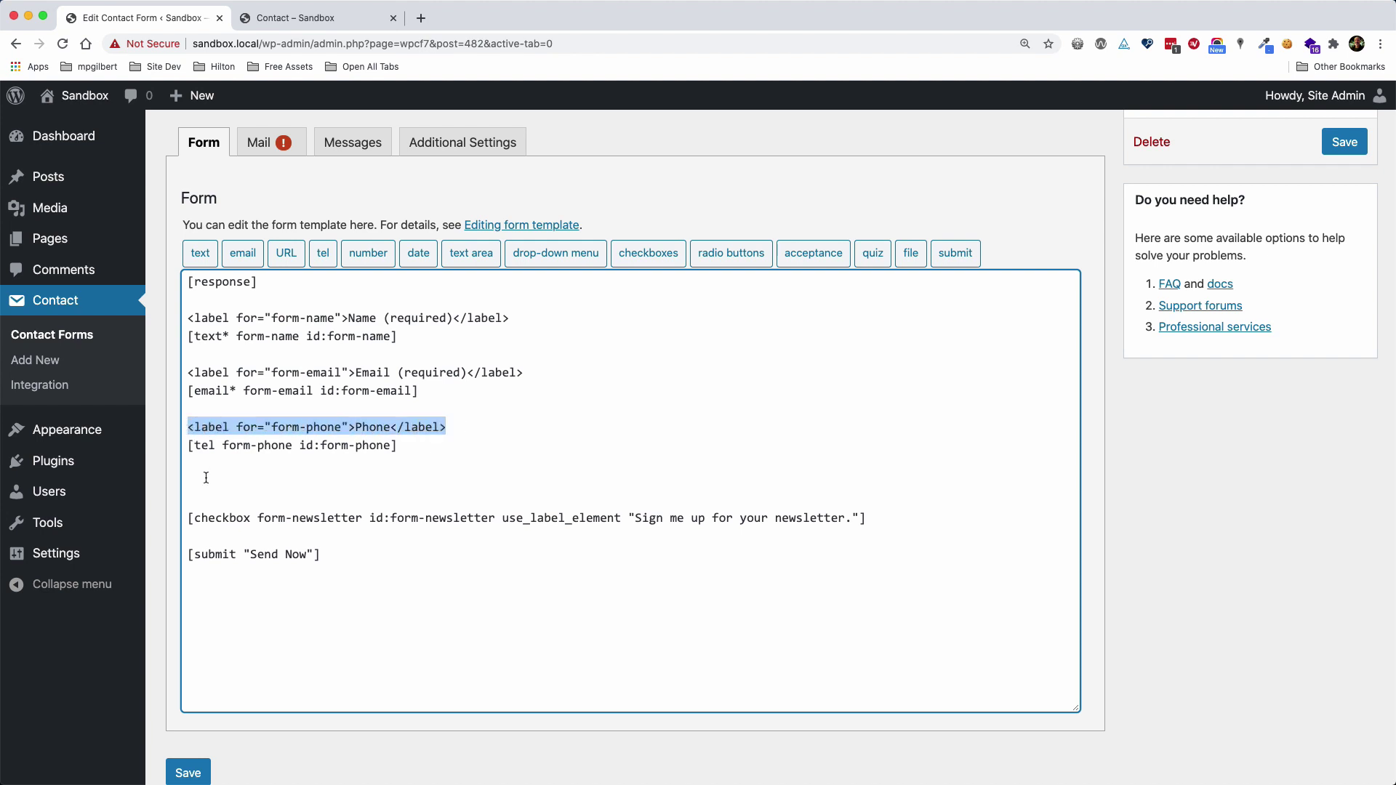
pyautogui.click(210, 481)
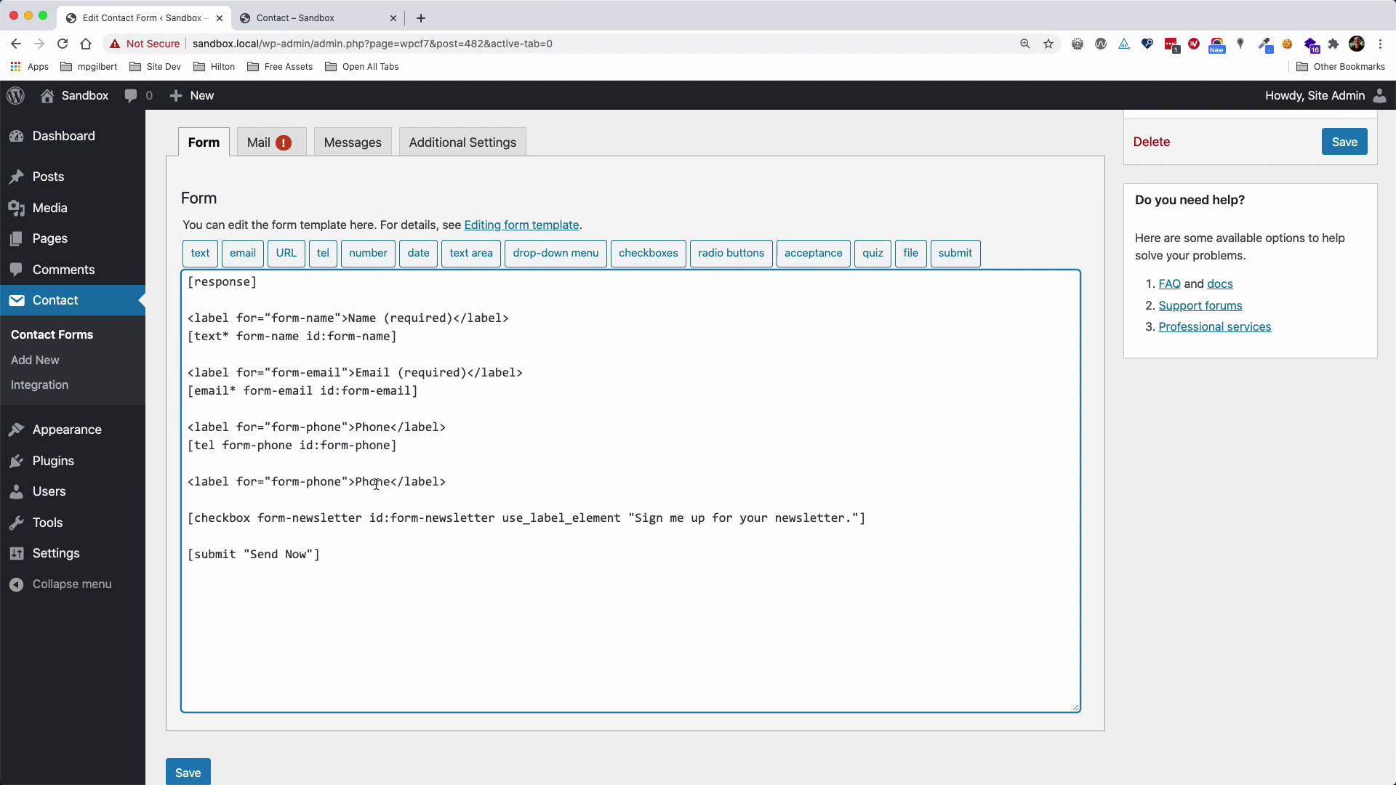
# Change the copied label to 'Message' with for="form-message", leaving a new line beneath
pyautogui.doubleClick(376, 484)
pyautogui.write('Message')
pyautogui.doubleClick(318, 484)
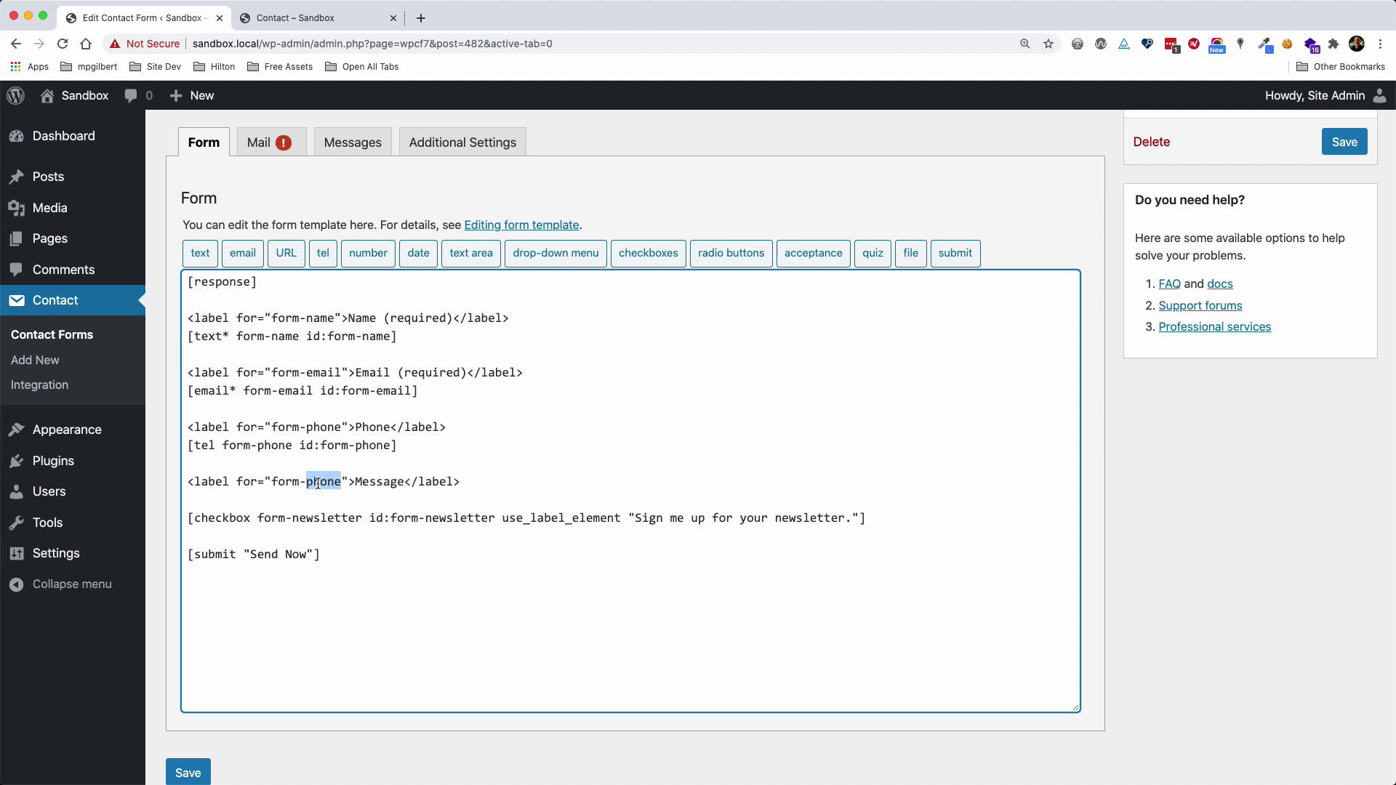
pyautogui.write('message')
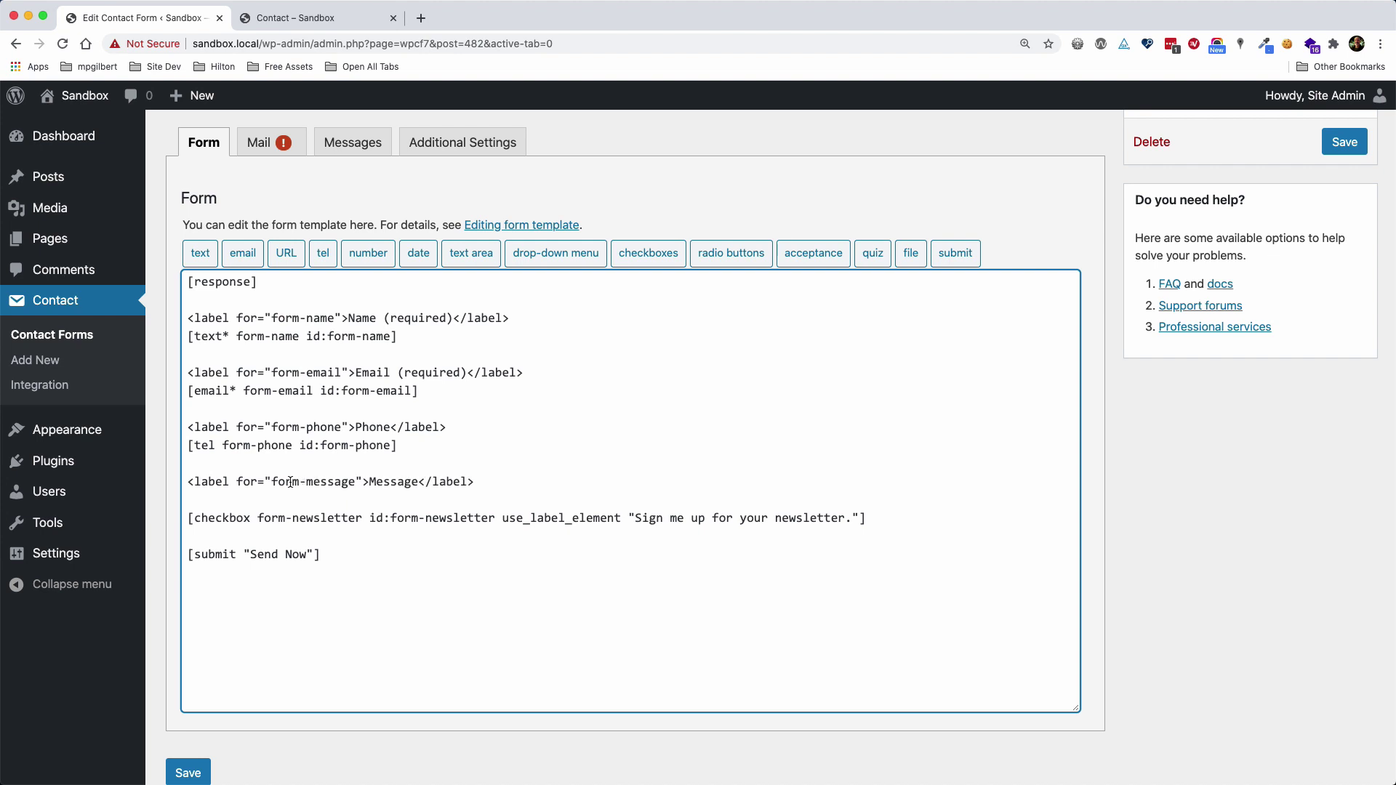
pyautogui.moveTo(272, 482); pyautogui.dragTo(356, 482)
pyautogui.press('super+c')
pyautogui.click(493, 483)
pyautogui.press('Return')
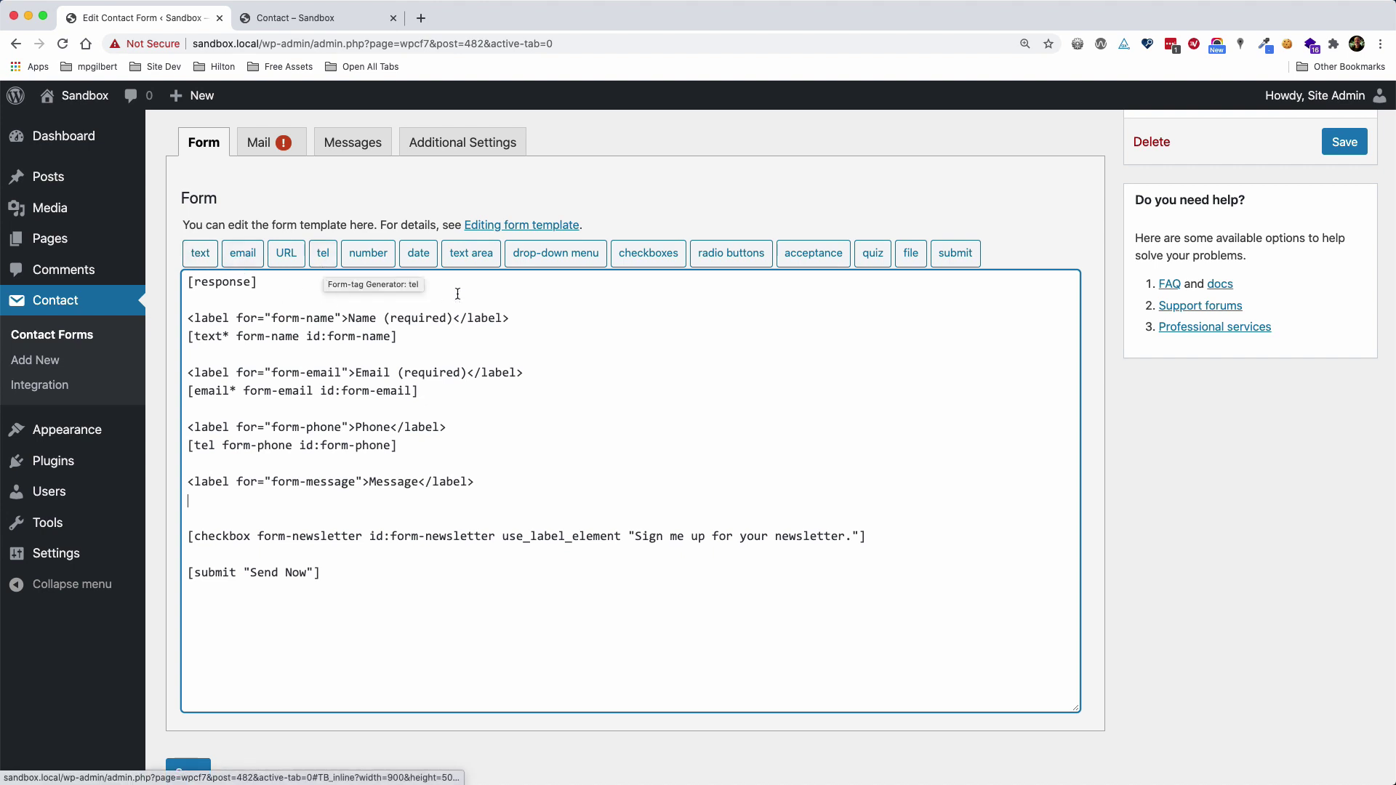
# Insert a text area tag named form-message with id form-message under the Message label
pyautogui.click(474, 253)
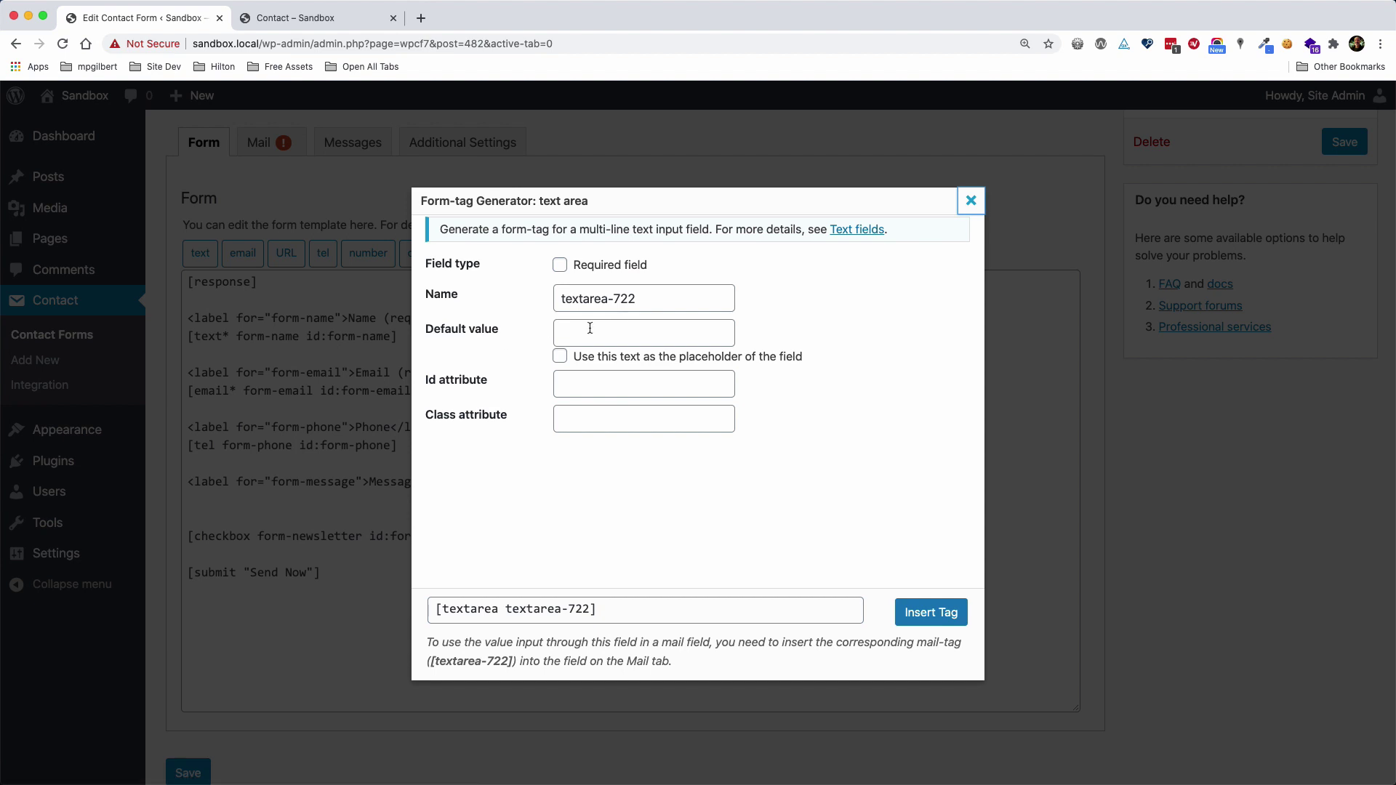
pyautogui.tripleClick(647, 298)
pyautogui.write('form-message')
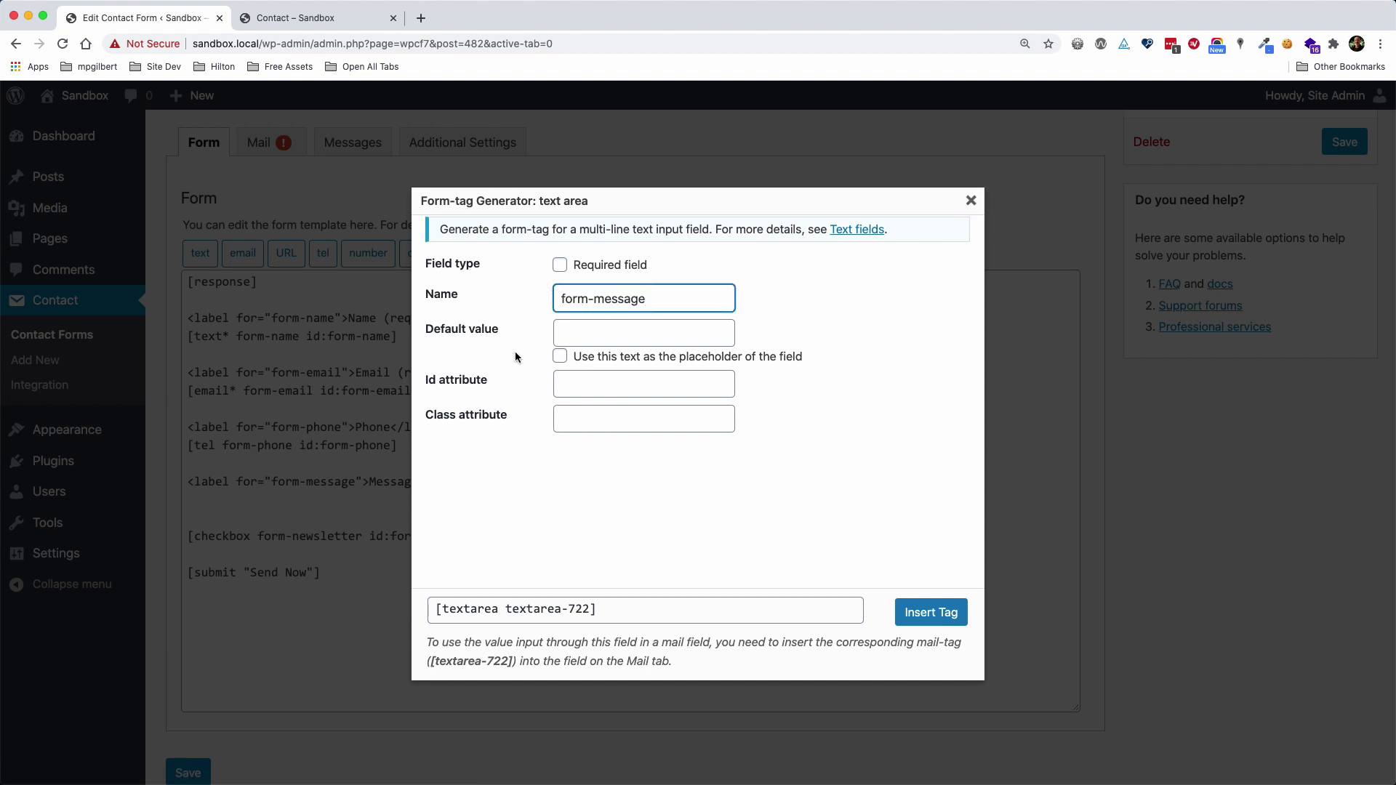
pyautogui.click(577, 381)
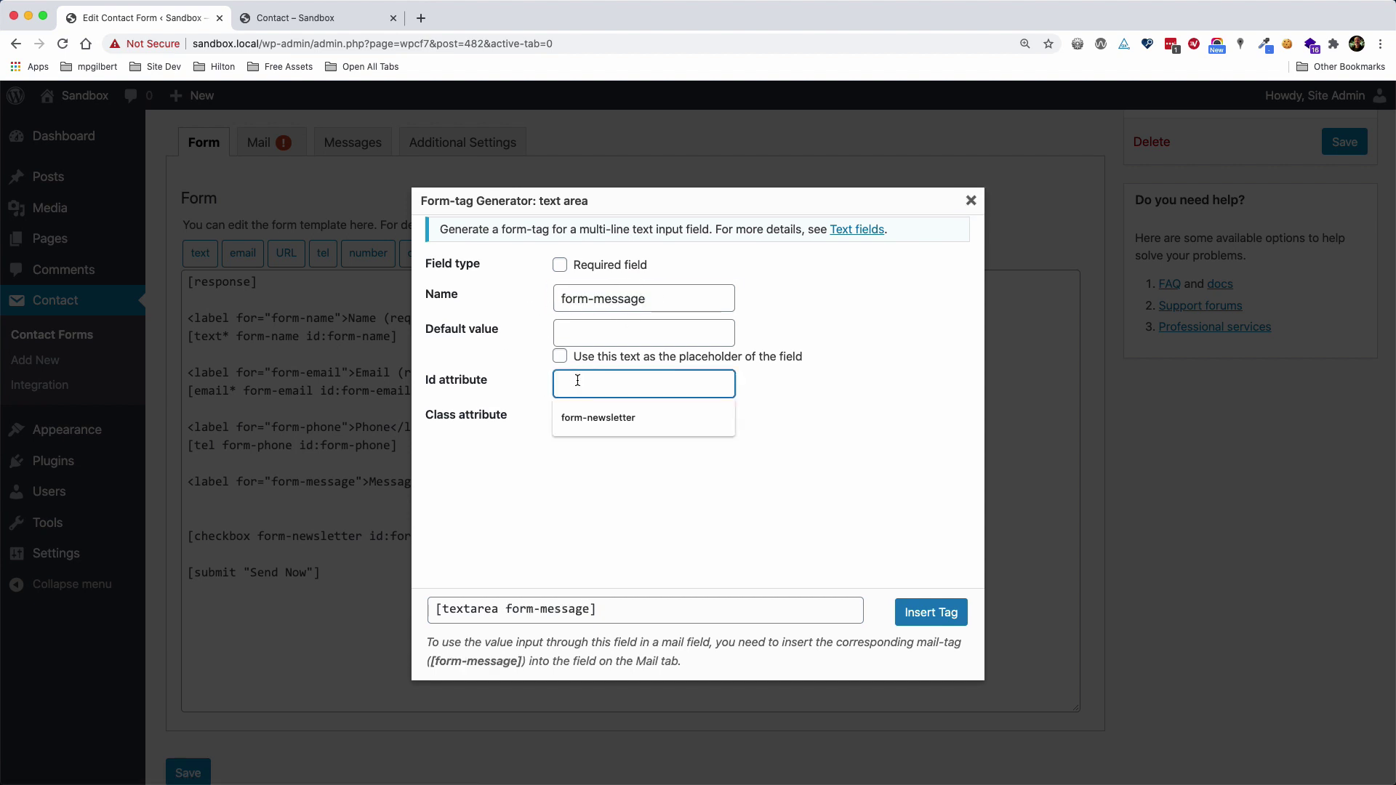
pyautogui.press('super+v')
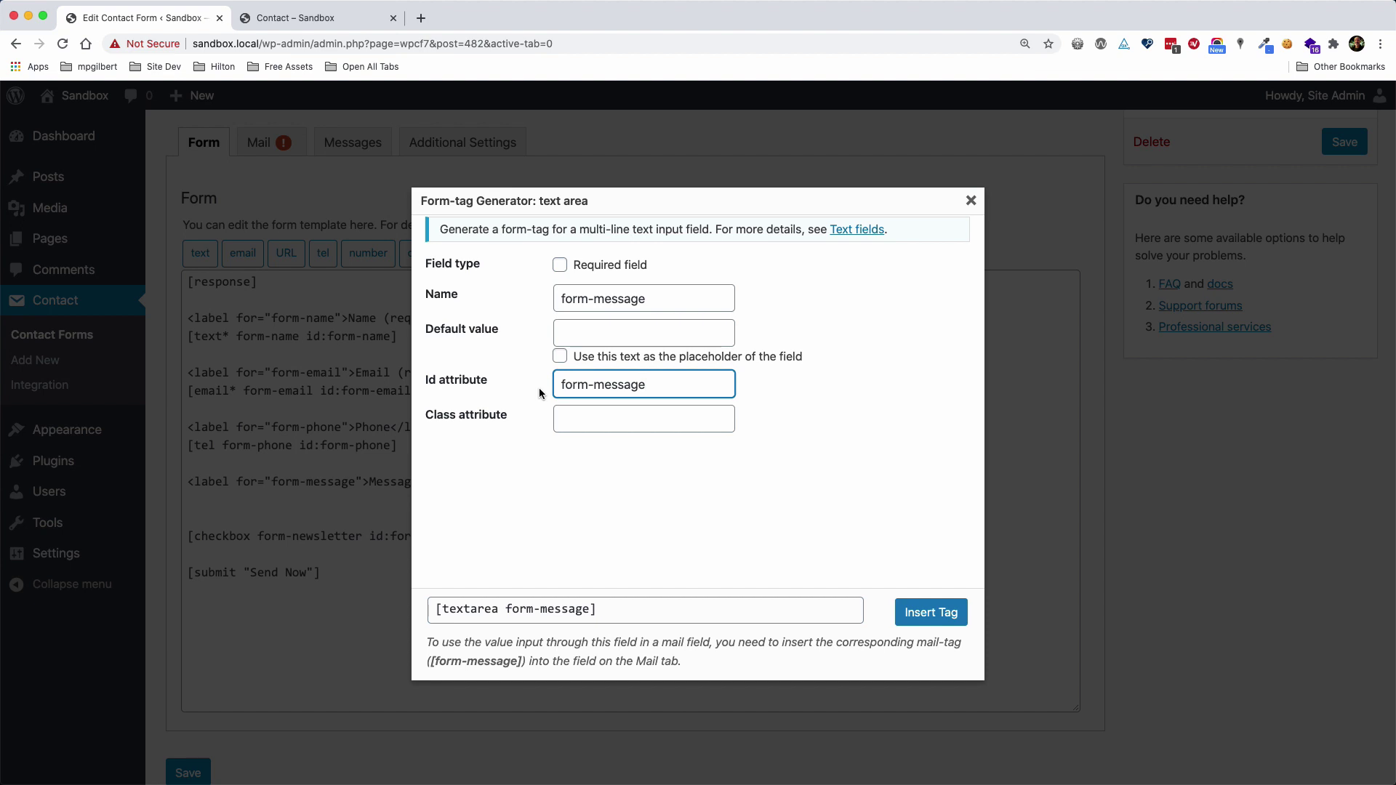
pyautogui.press('Tab')
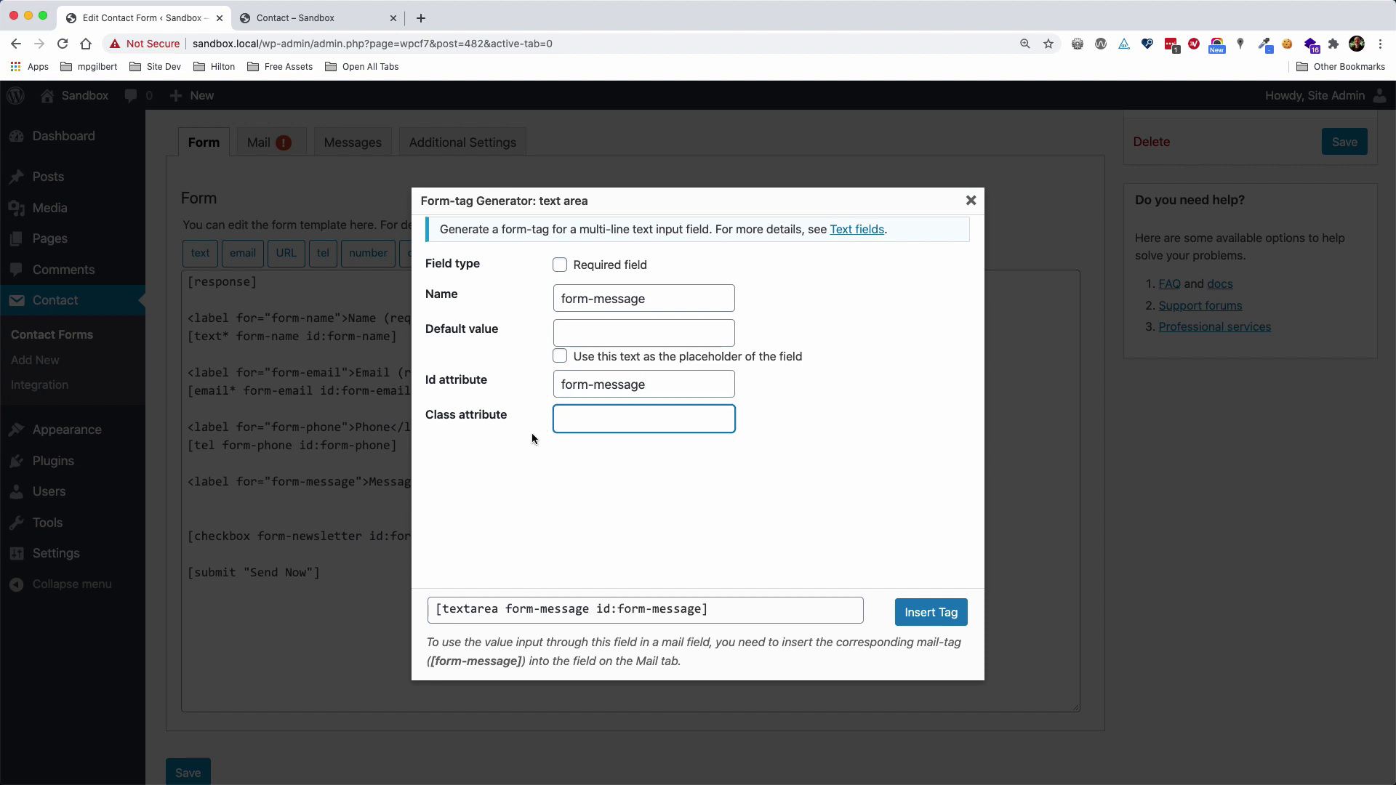
pyautogui.click(915, 605)
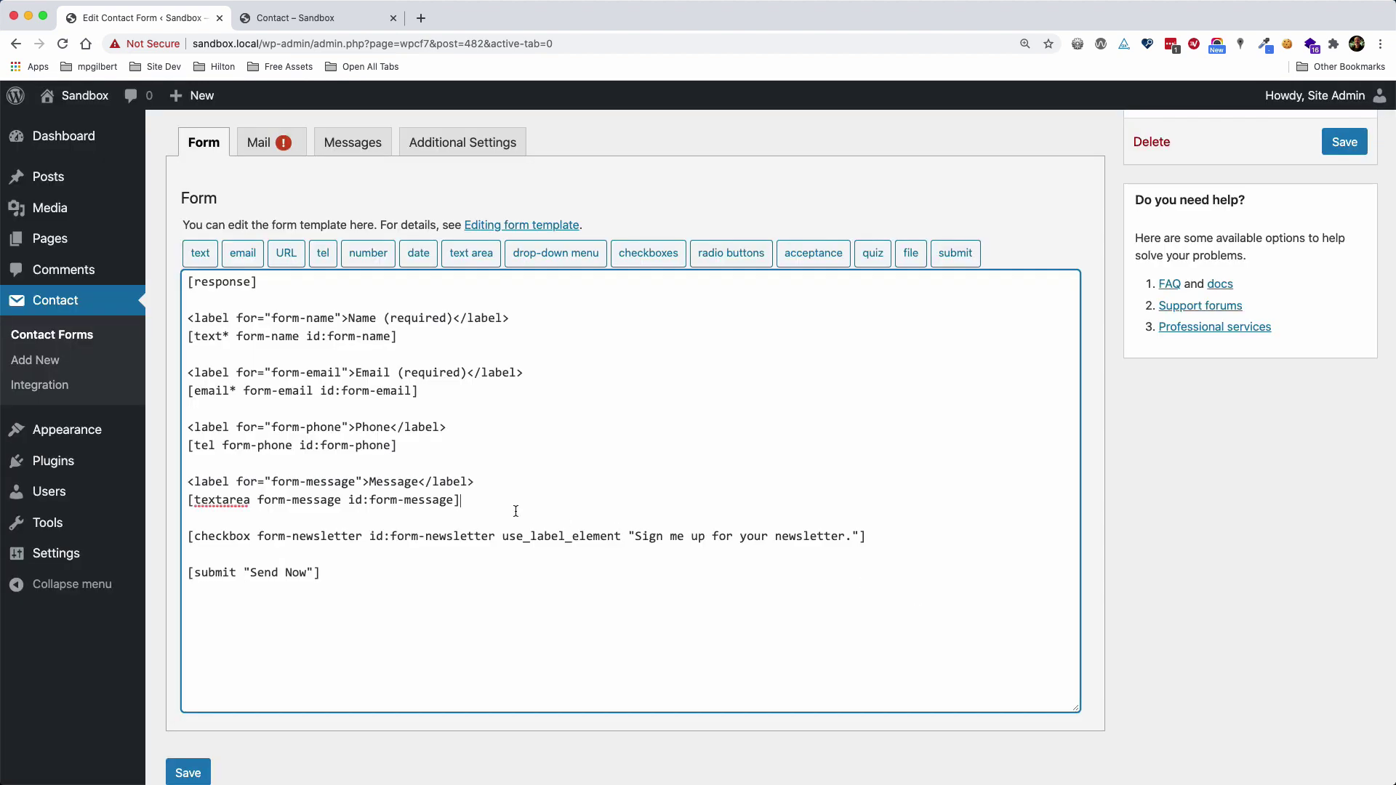
# Check that the form-message name matches in the label and tag, then save the form
pyautogui.doubleClick(282, 482)
pyautogui.moveTo(282, 482); pyautogui.dragTo(446, 508)
pyautogui.doubleClick(389, 501)
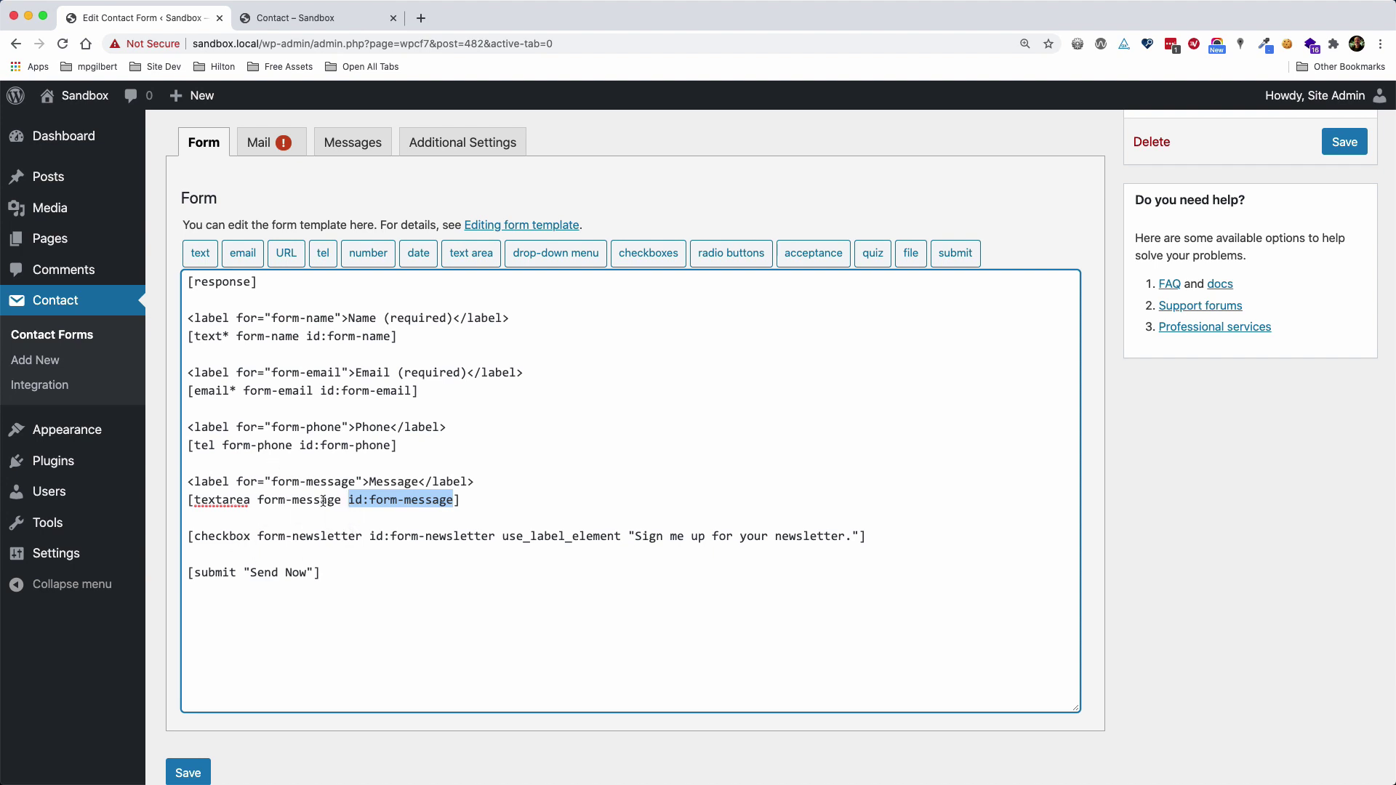
pyautogui.scroll(3, 1111, 440)
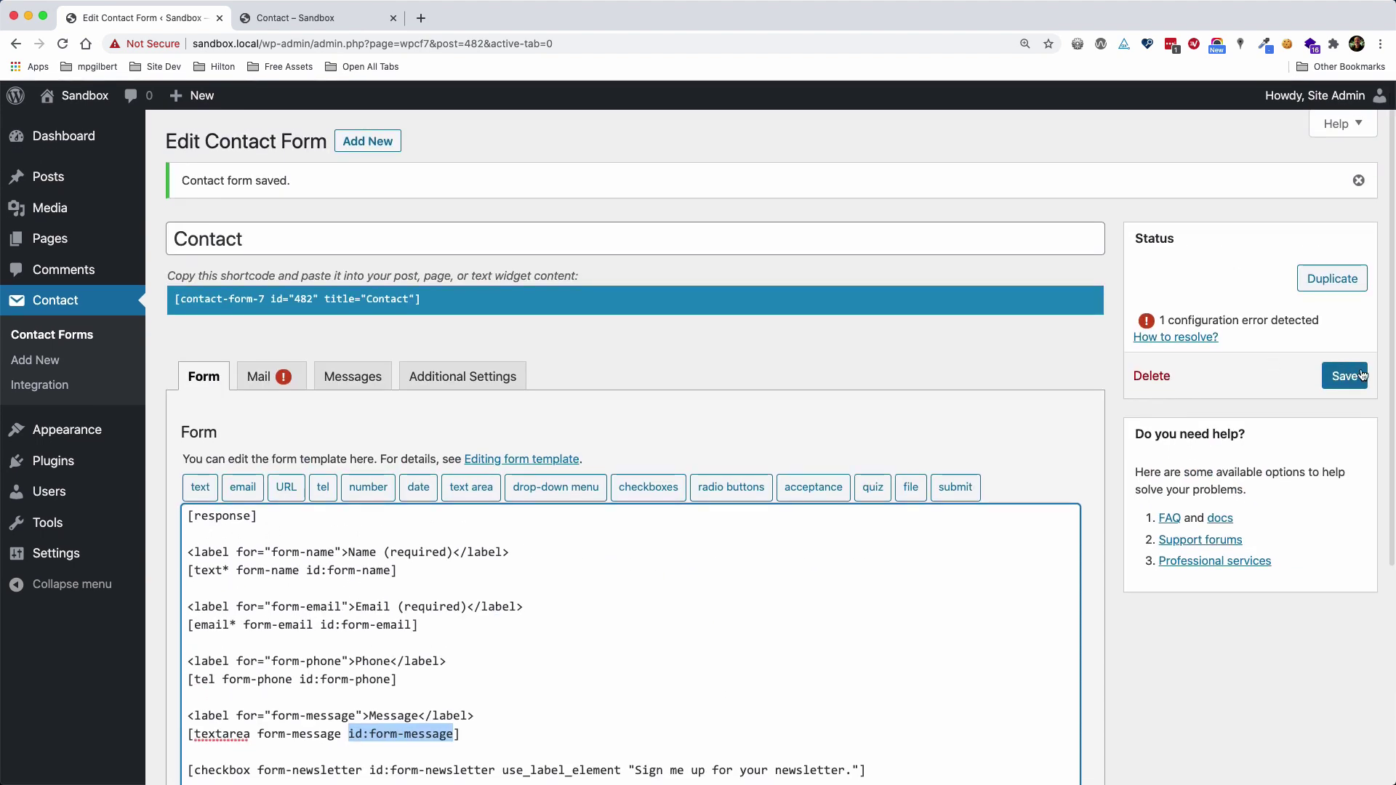
pyautogui.click(1345, 377)
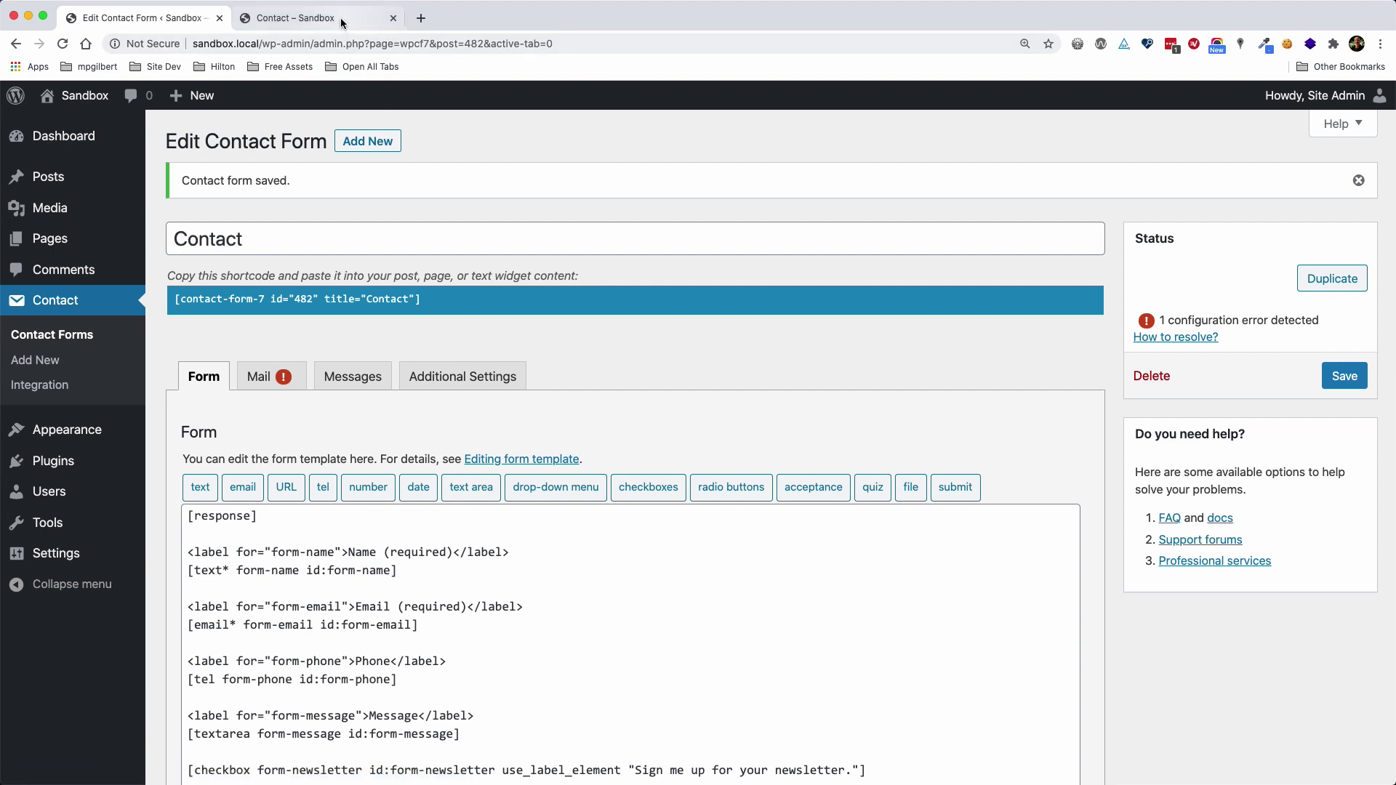
# After viewing the live Message box, add x6 to the textarea tag and save
pyautogui.click(320, 17)
pyautogui.click(64, 46)
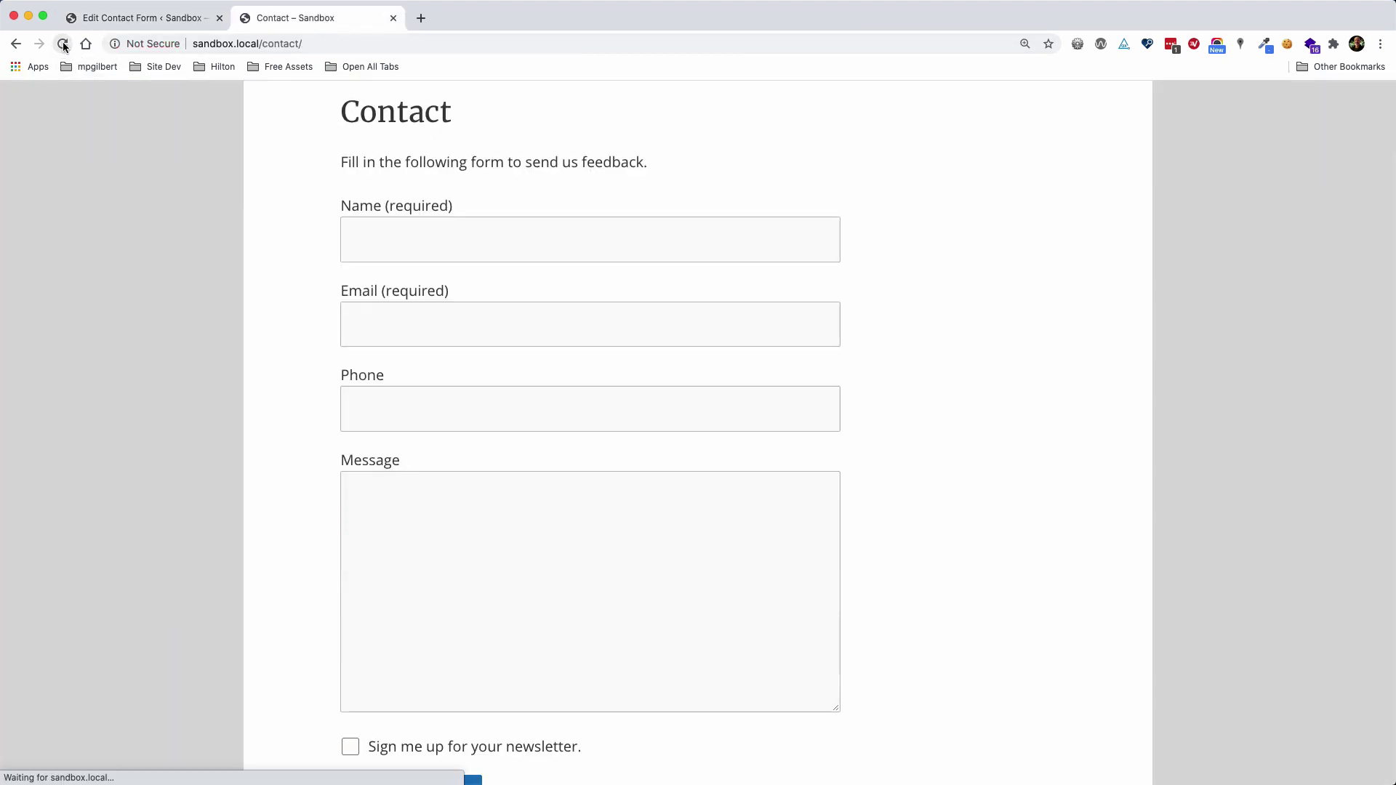
pyautogui.scroll(-2, 160, 239)
pyautogui.click(146, 18)
pyautogui.scroll(-3, 471, 486)
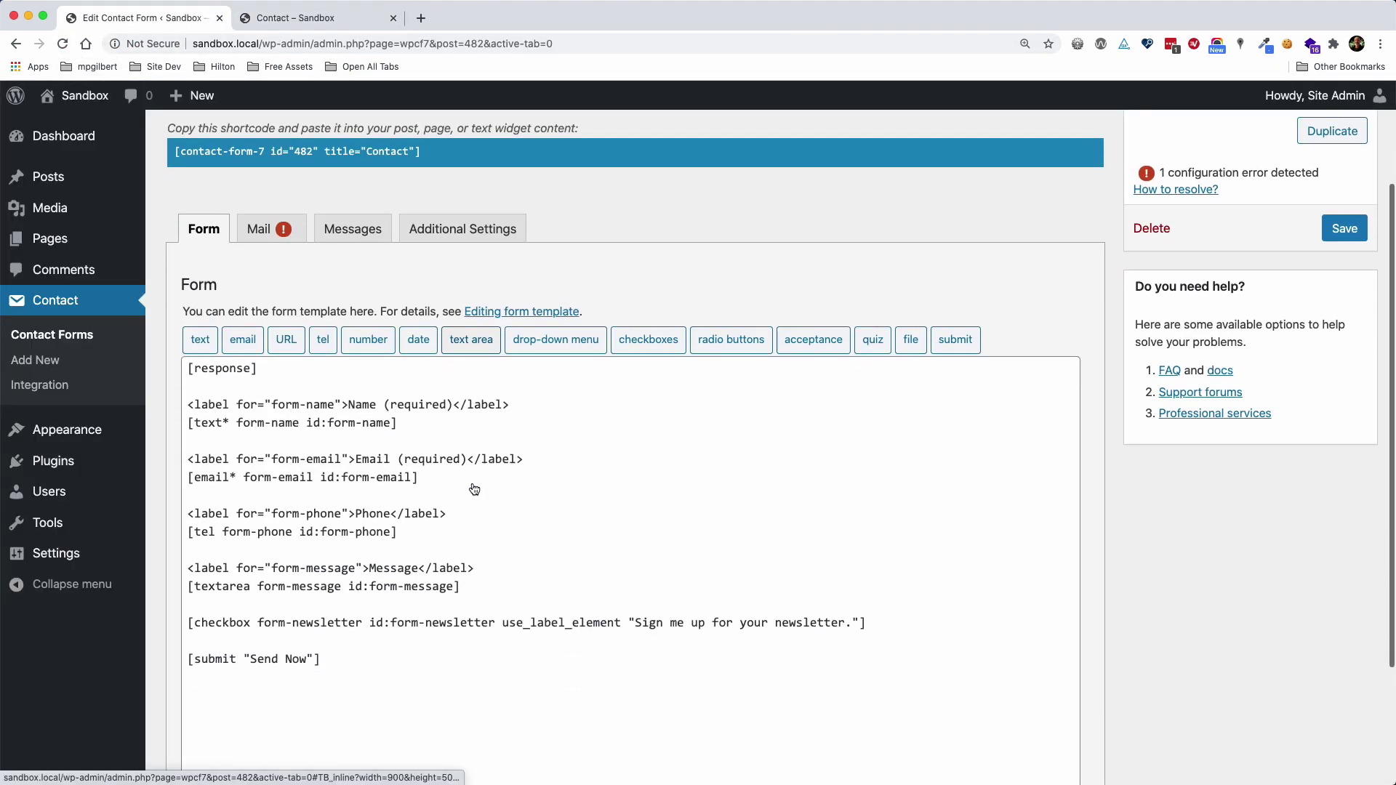
pyautogui.click(457, 572)
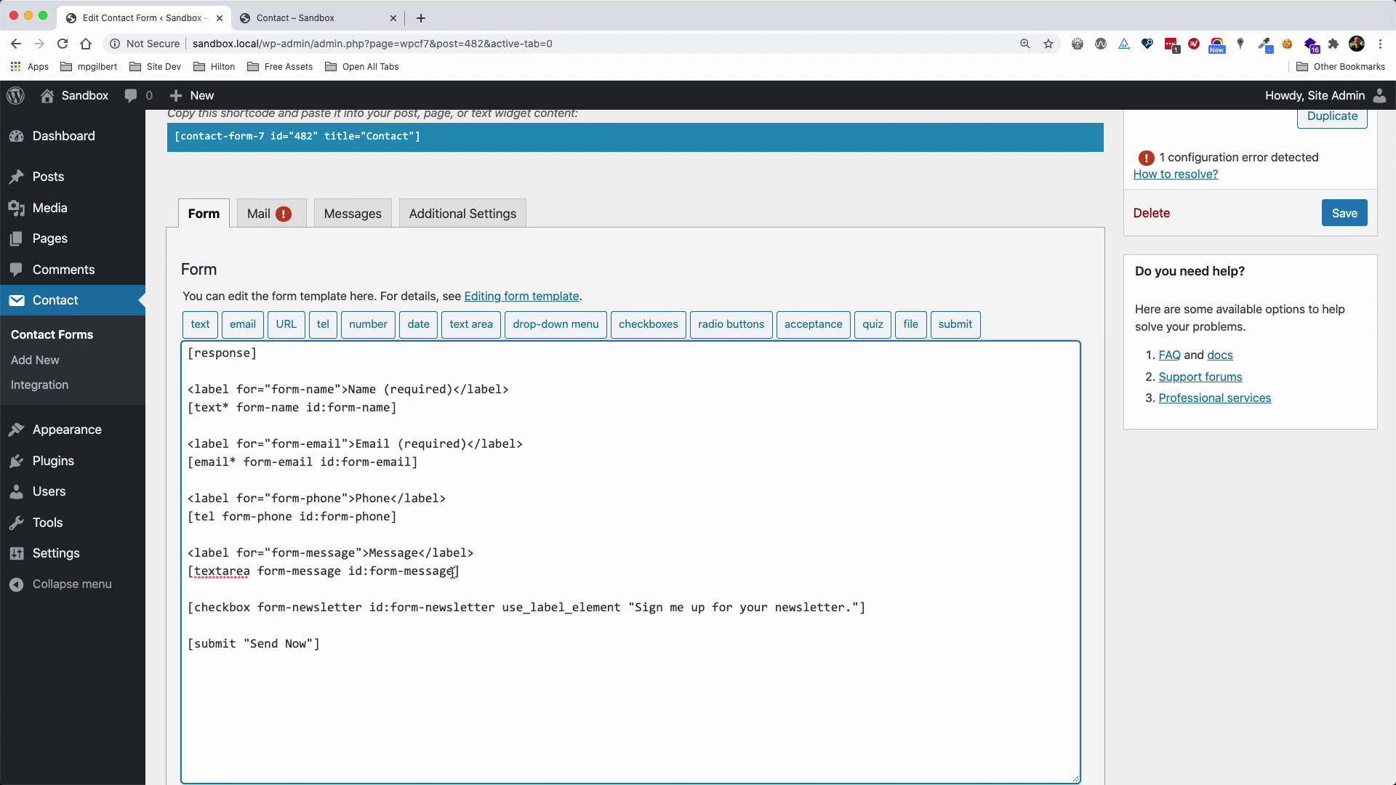
pyautogui.write('x6')
pyautogui.click(1345, 213)
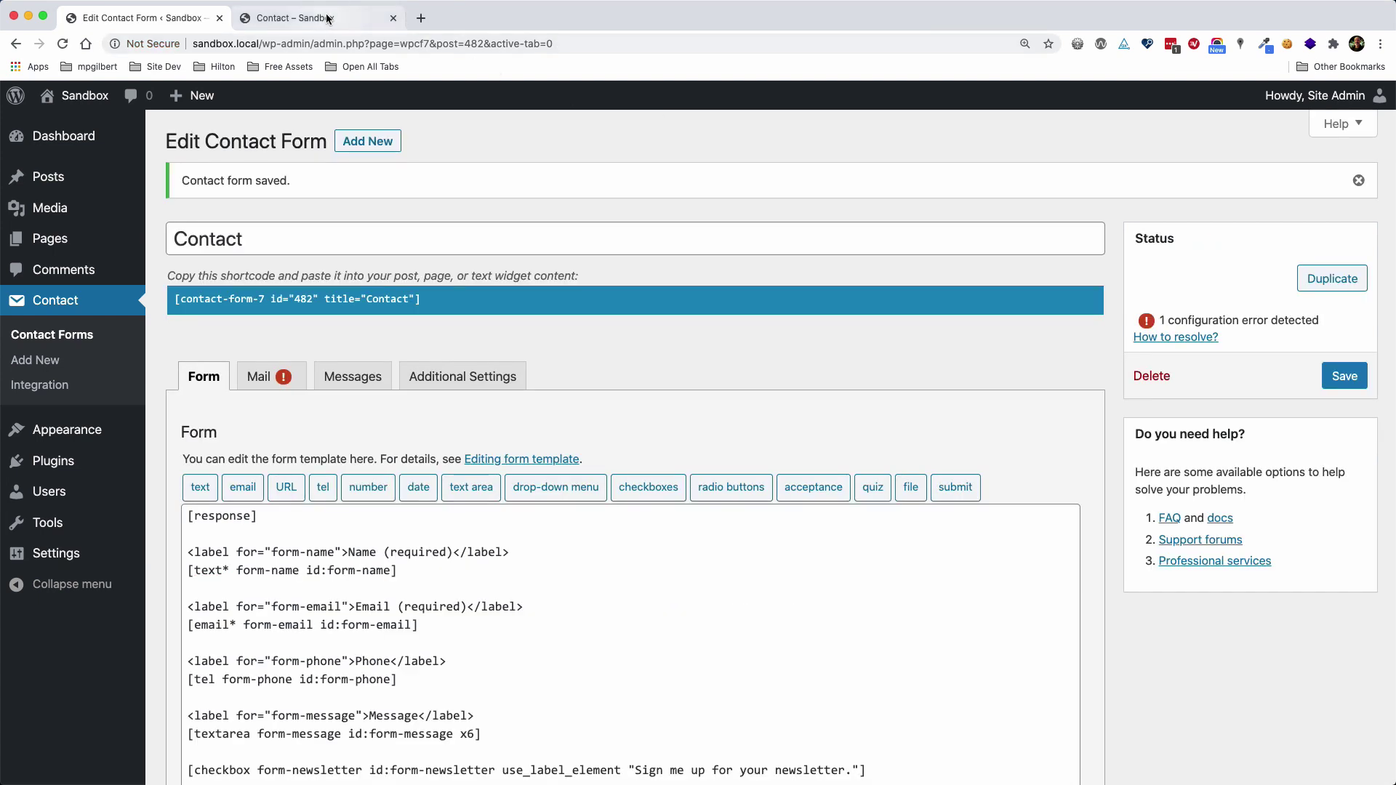
# Reload the live page to confirm the shorter Message box and working Name, Email, Phone labels
pyautogui.click(305, 17)
pyautogui.click(64, 44)
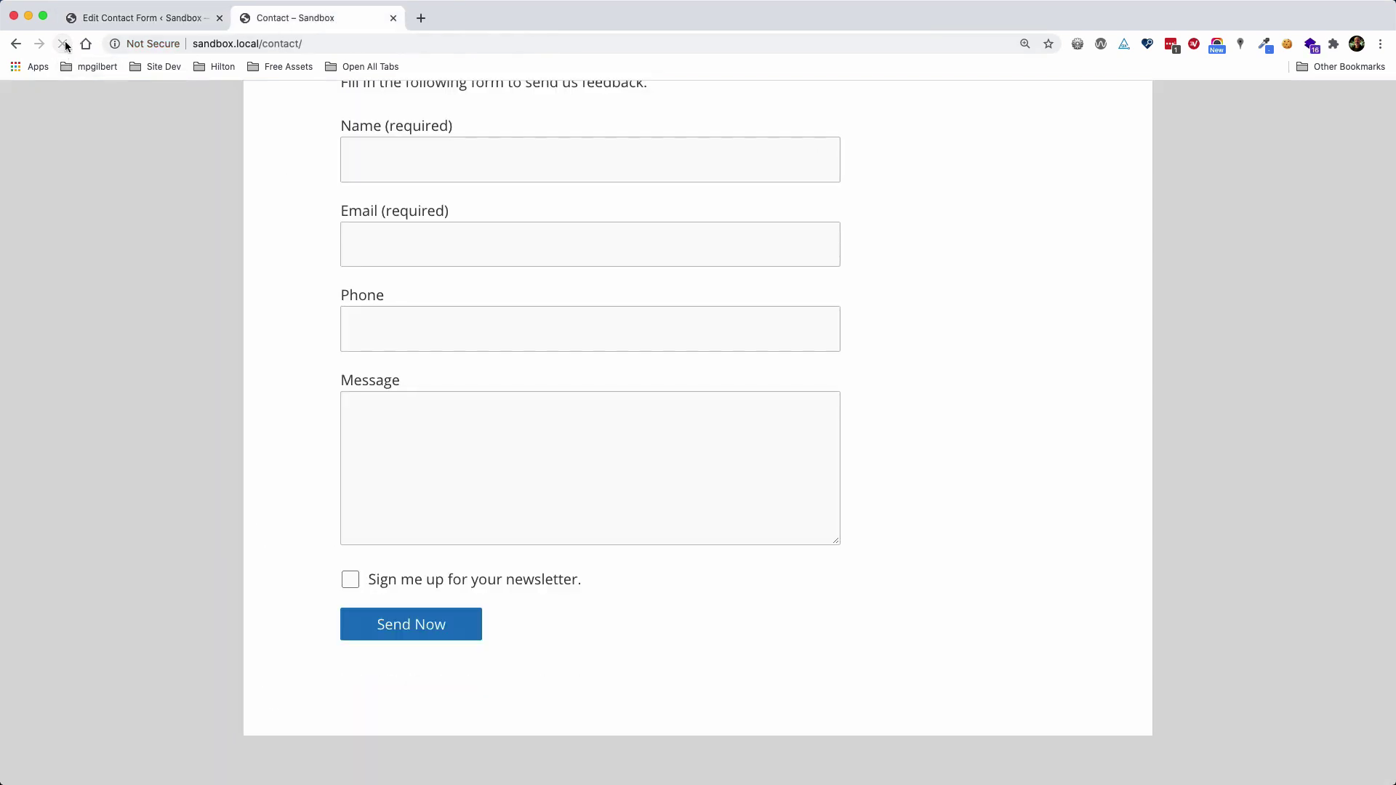
pyautogui.click(368, 408)
pyautogui.click(944, 509)
pyautogui.scroll(3, 962, 515)
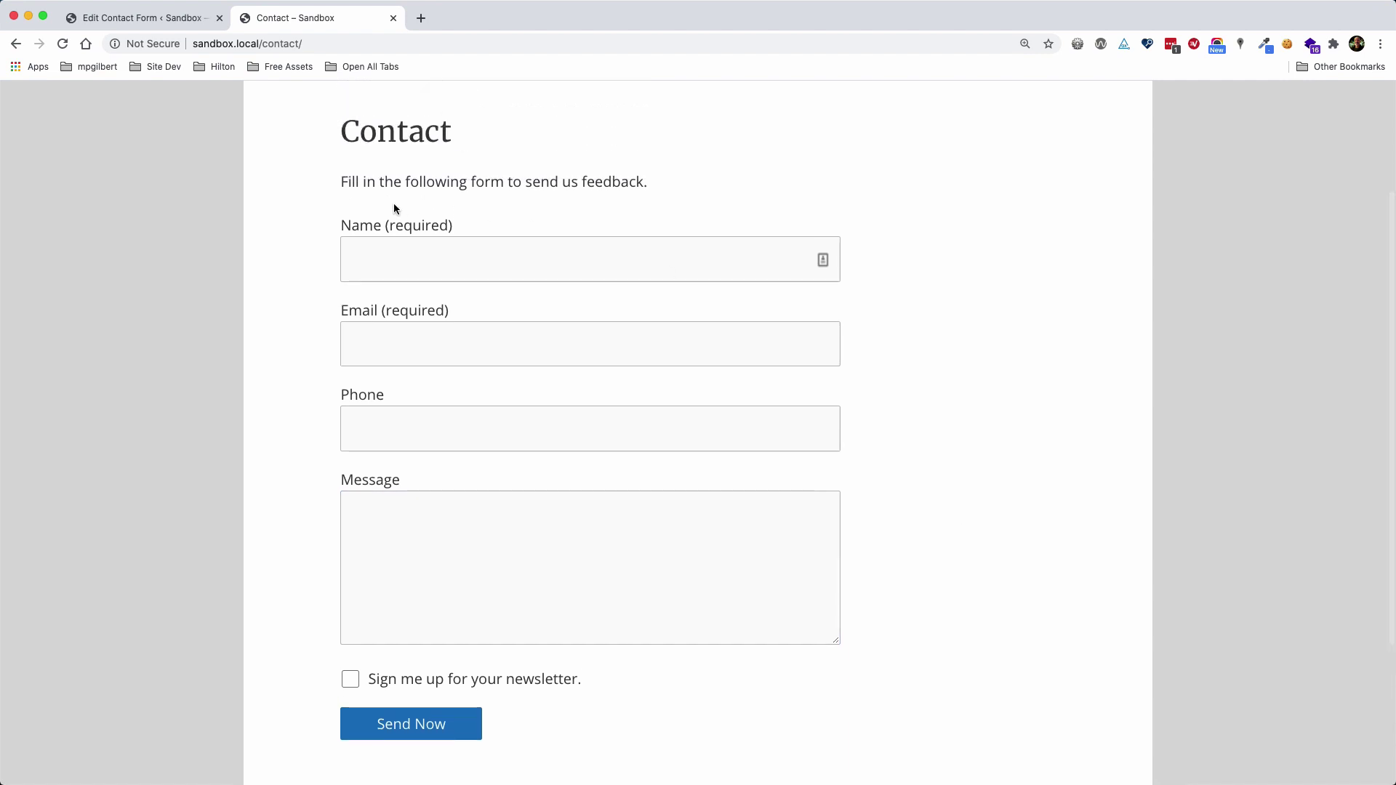
pyautogui.click(366, 228)
pyautogui.click(357, 316)
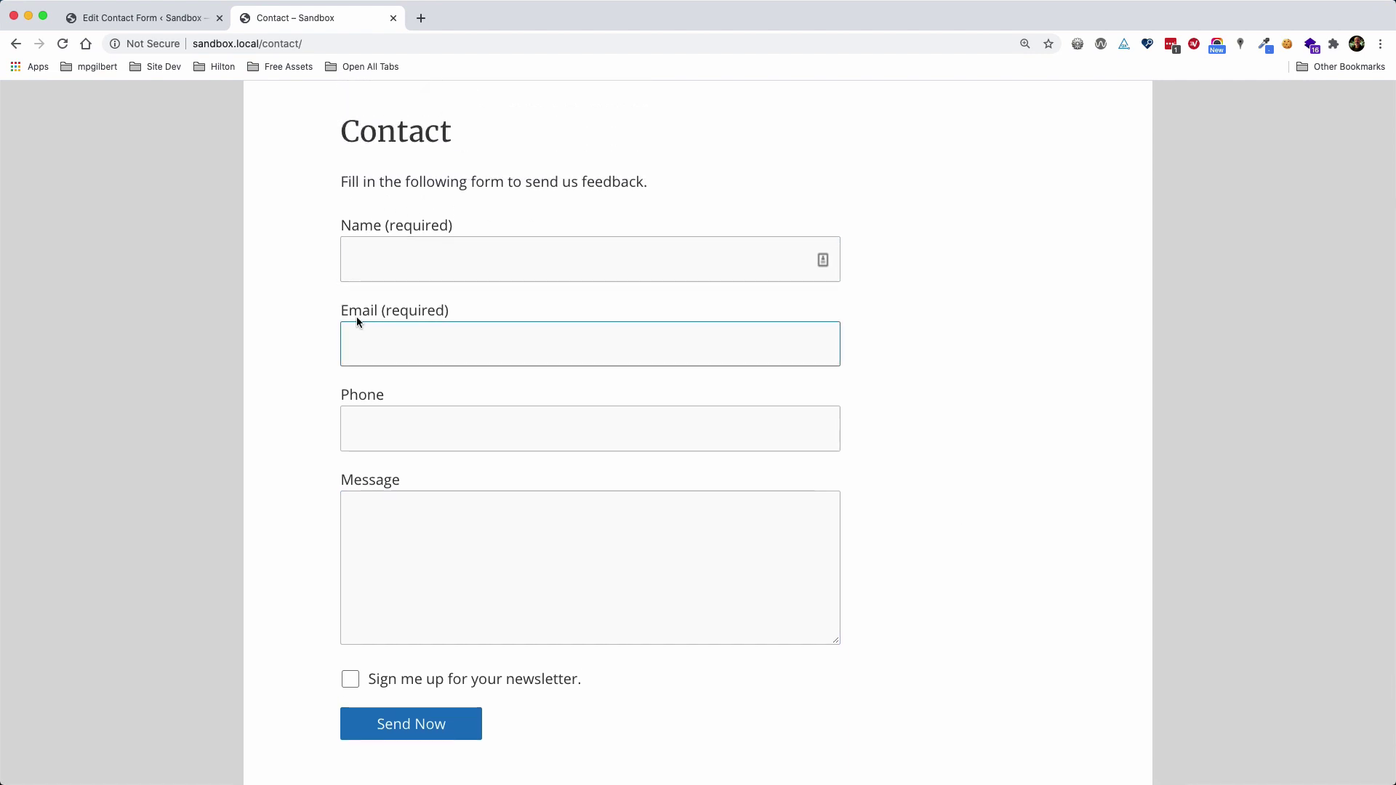
pyautogui.click(370, 396)
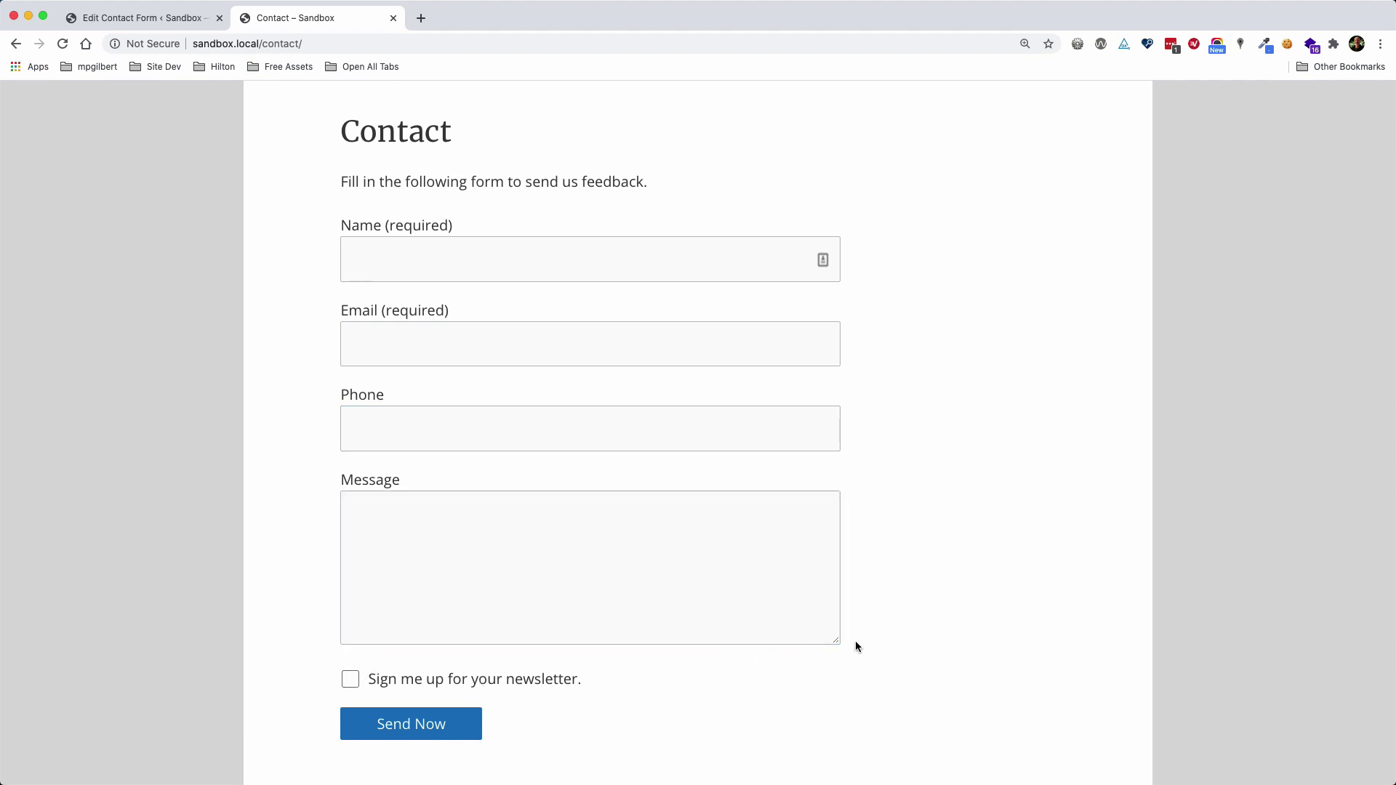
pyautogui.click(138, 18)
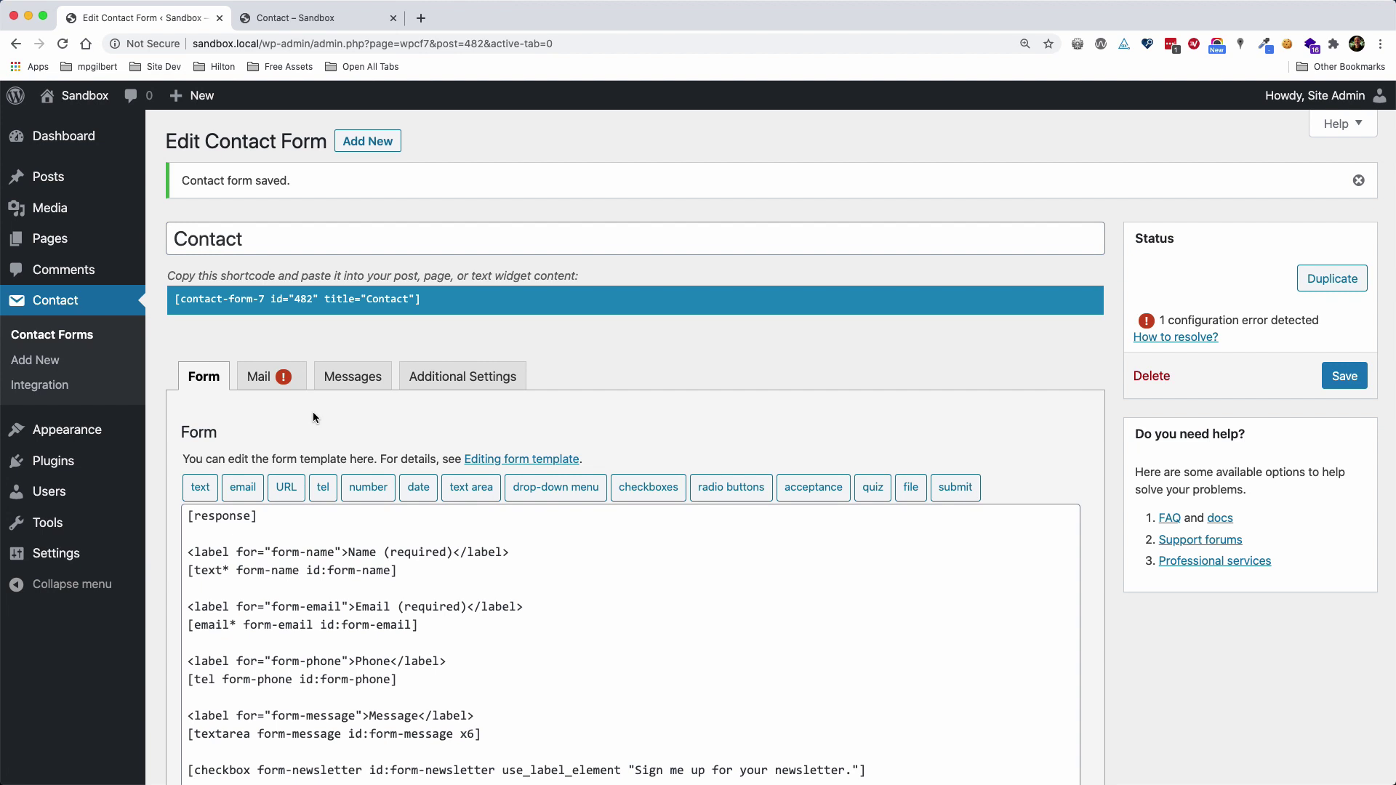
# In the mail settings, change the Reply-To tag to [form-email]
pyautogui.click(262, 377)
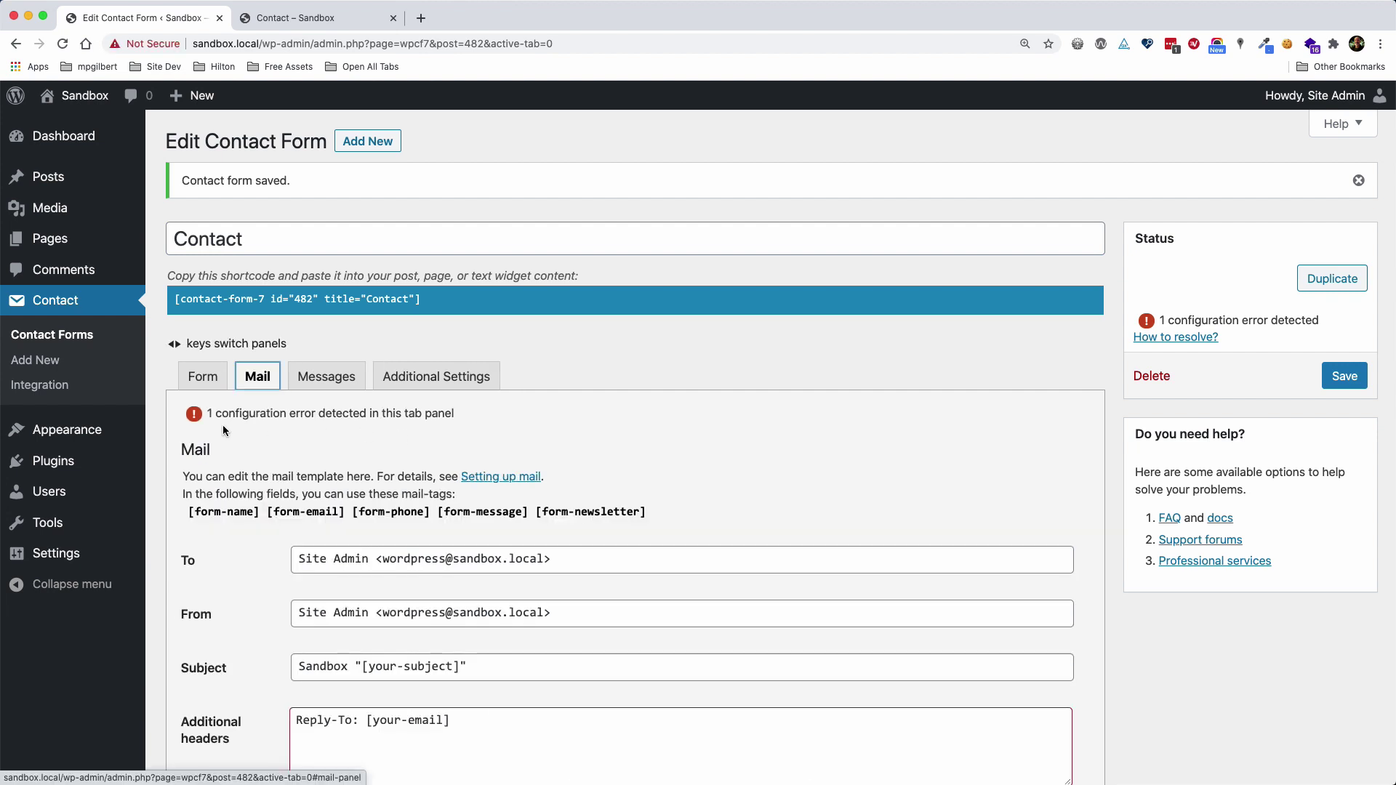
pyautogui.scroll(-3, 317, 425)
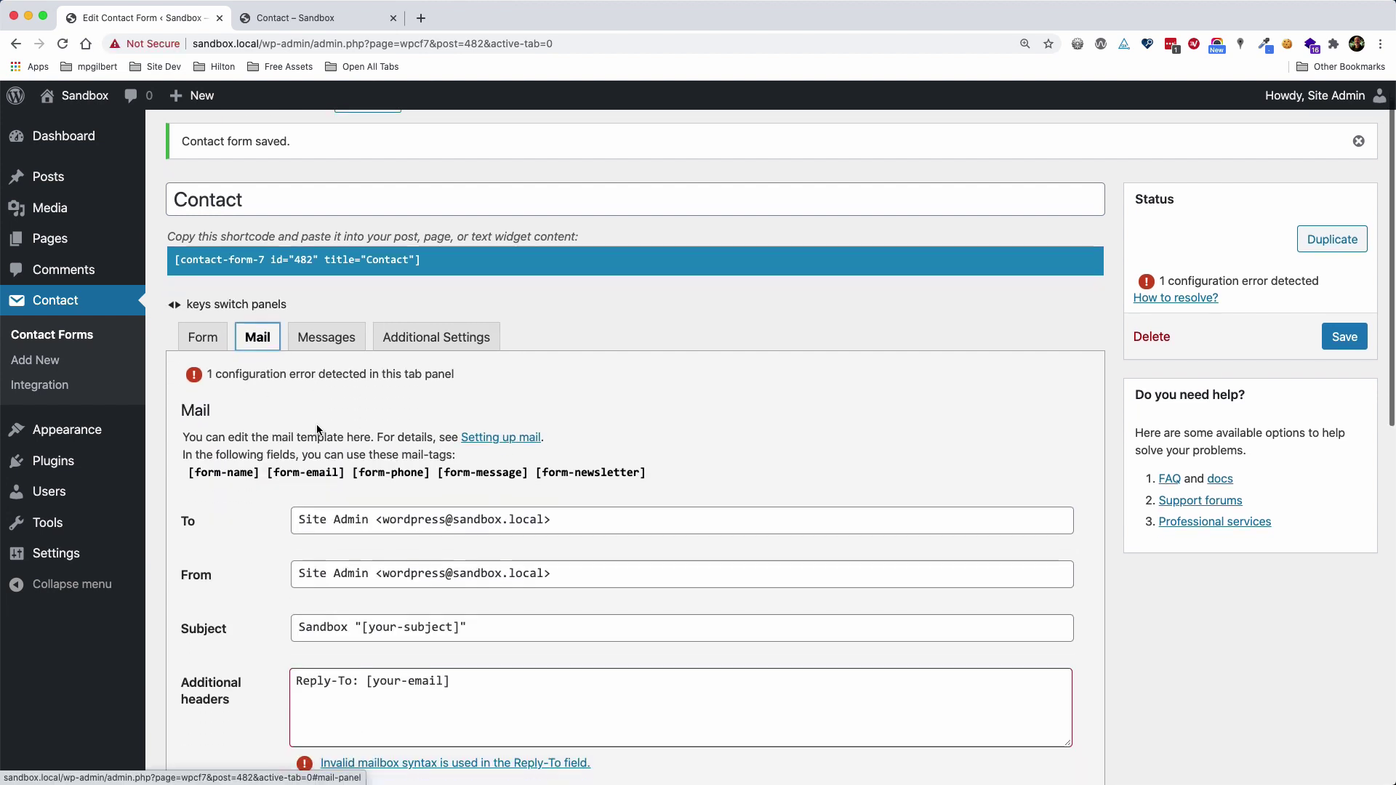
pyautogui.scroll(-3, 314, 429)
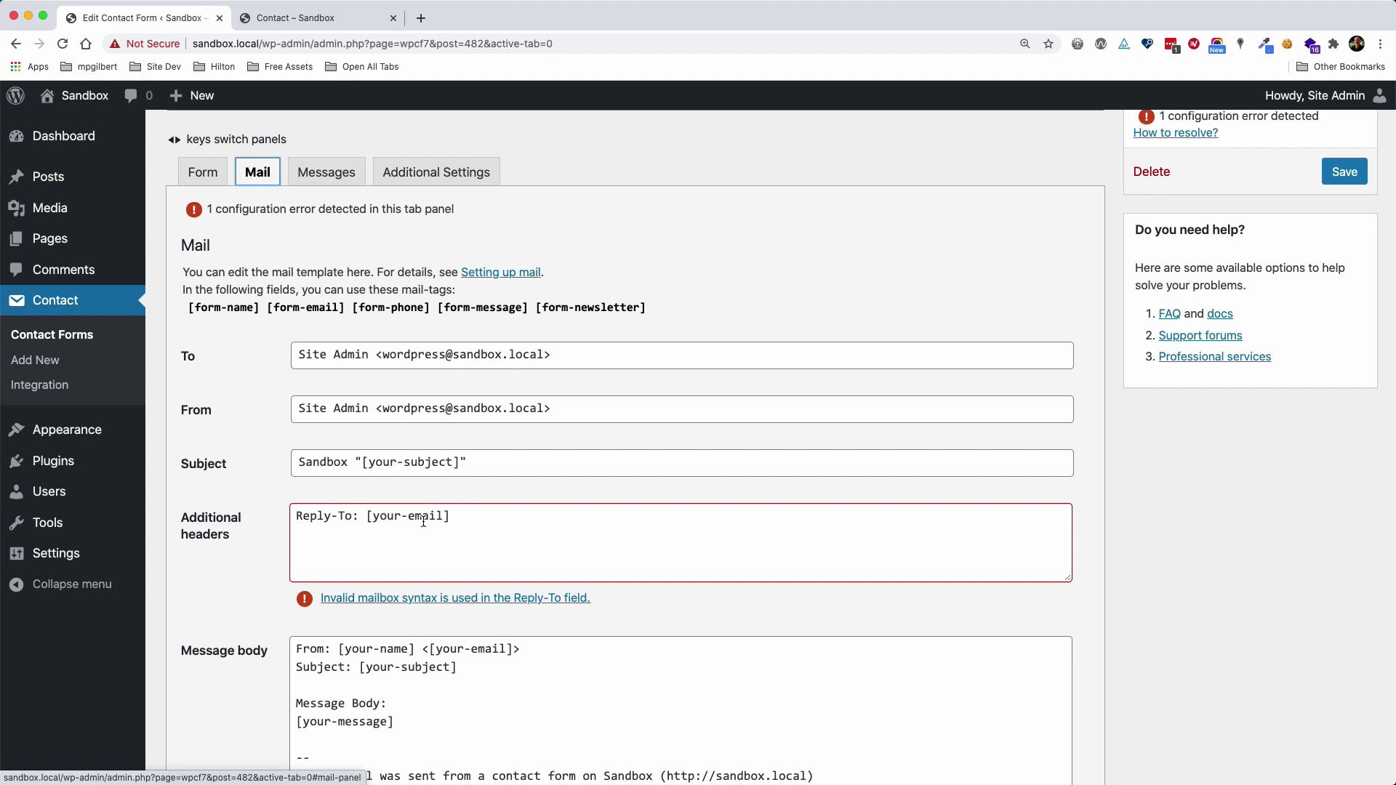
pyautogui.scroll(-1, 447, 521)
pyautogui.scroll(-2, 447, 520)
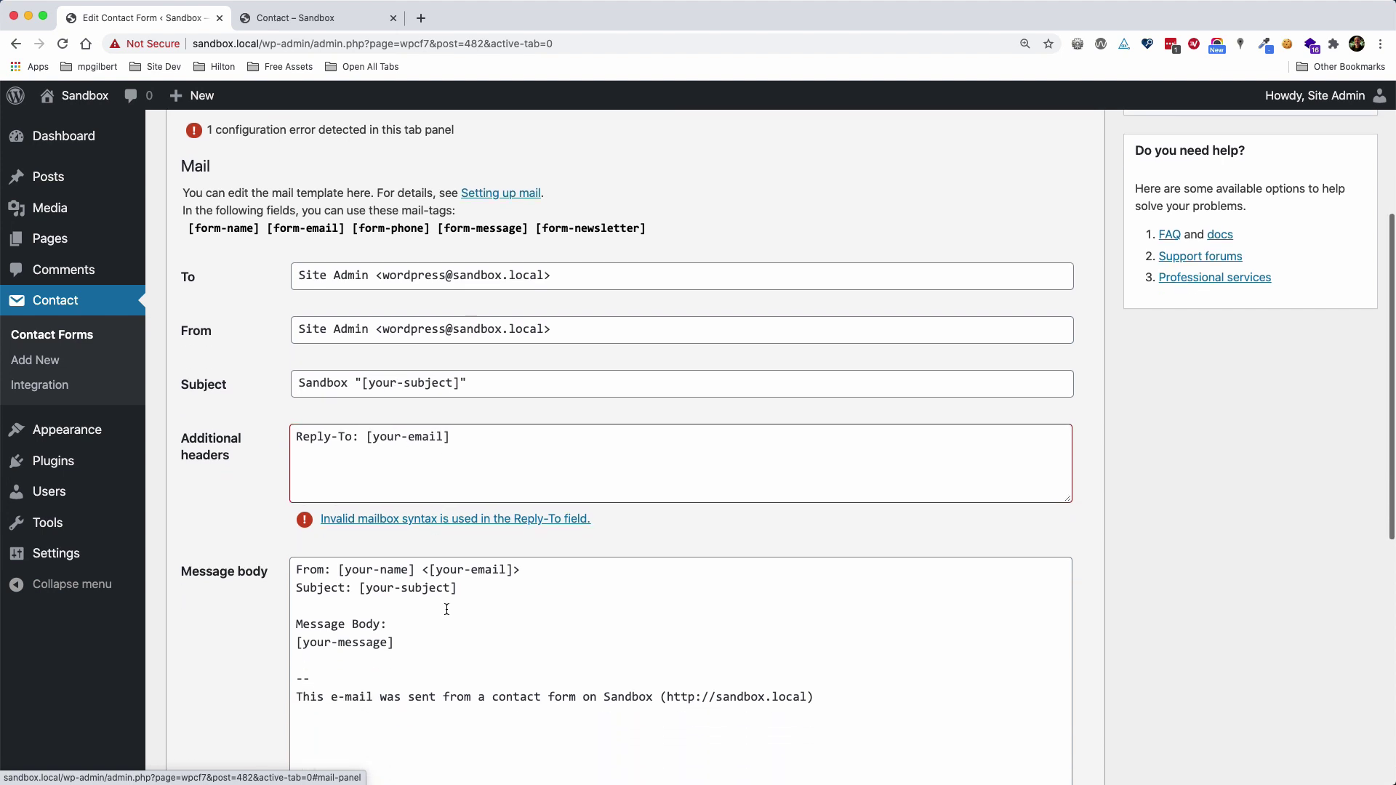
pyautogui.doubleClick(384, 438)
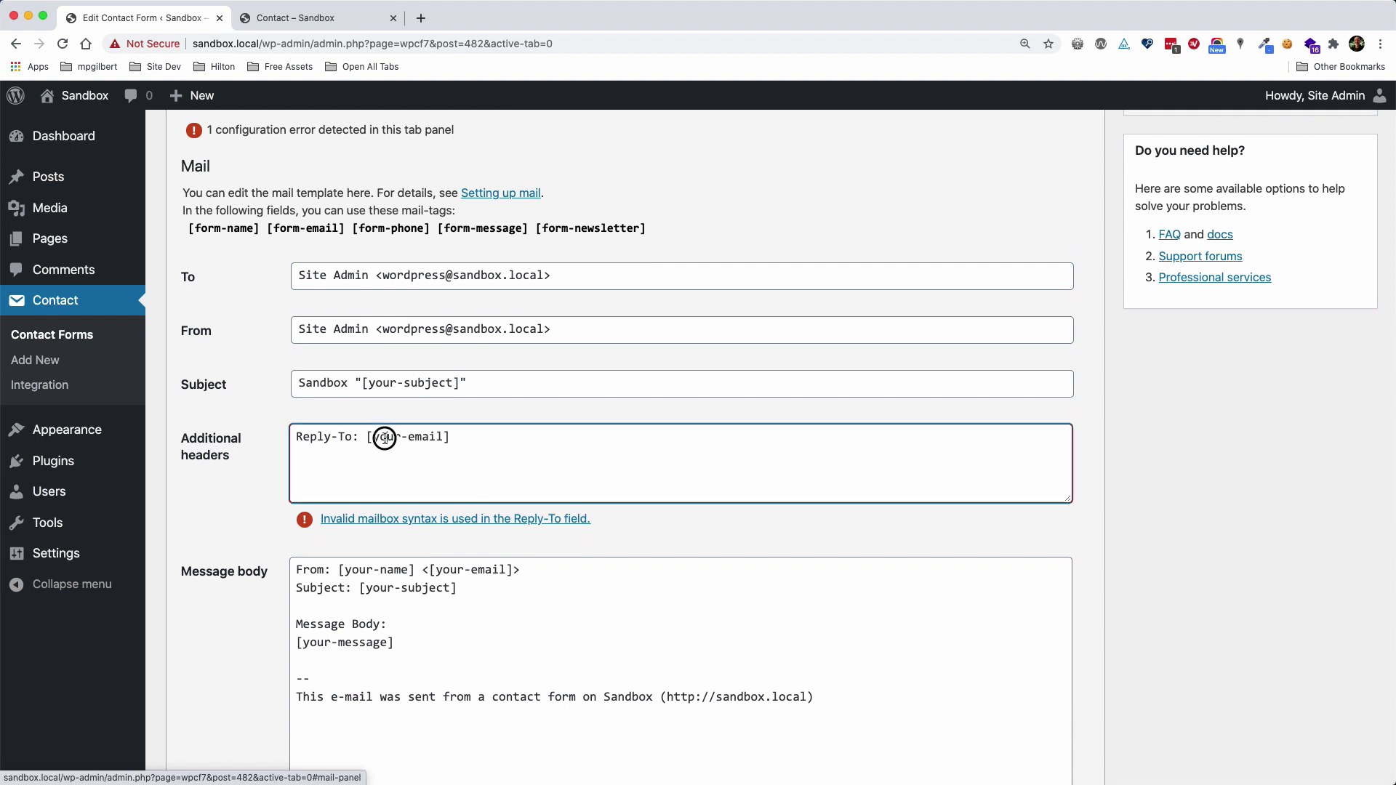
pyautogui.write('form')
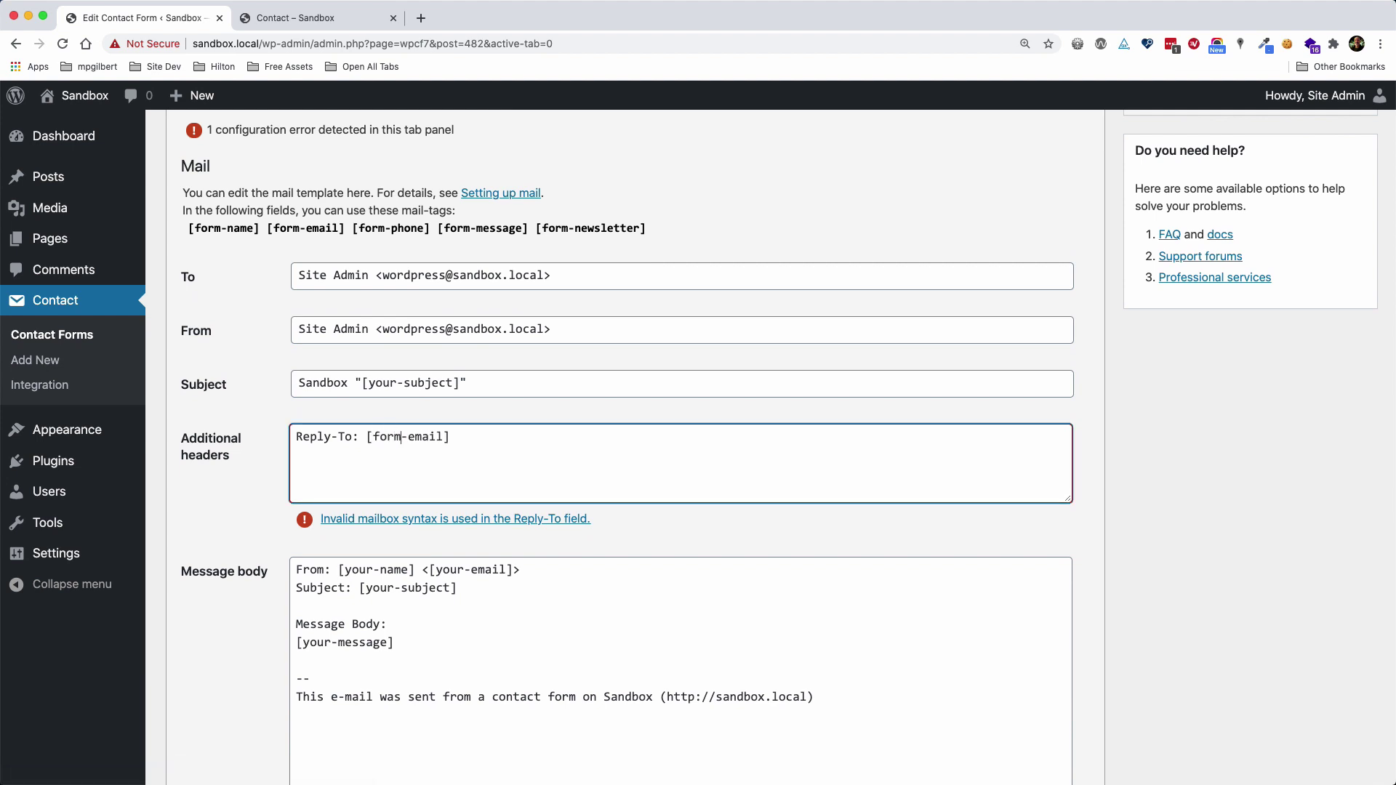
# Change the body's From line to use [form-name] and [form-email]
pyautogui.doubleClick(385, 436)
pyautogui.press('super+c')
pyautogui.doubleClick(353, 569)
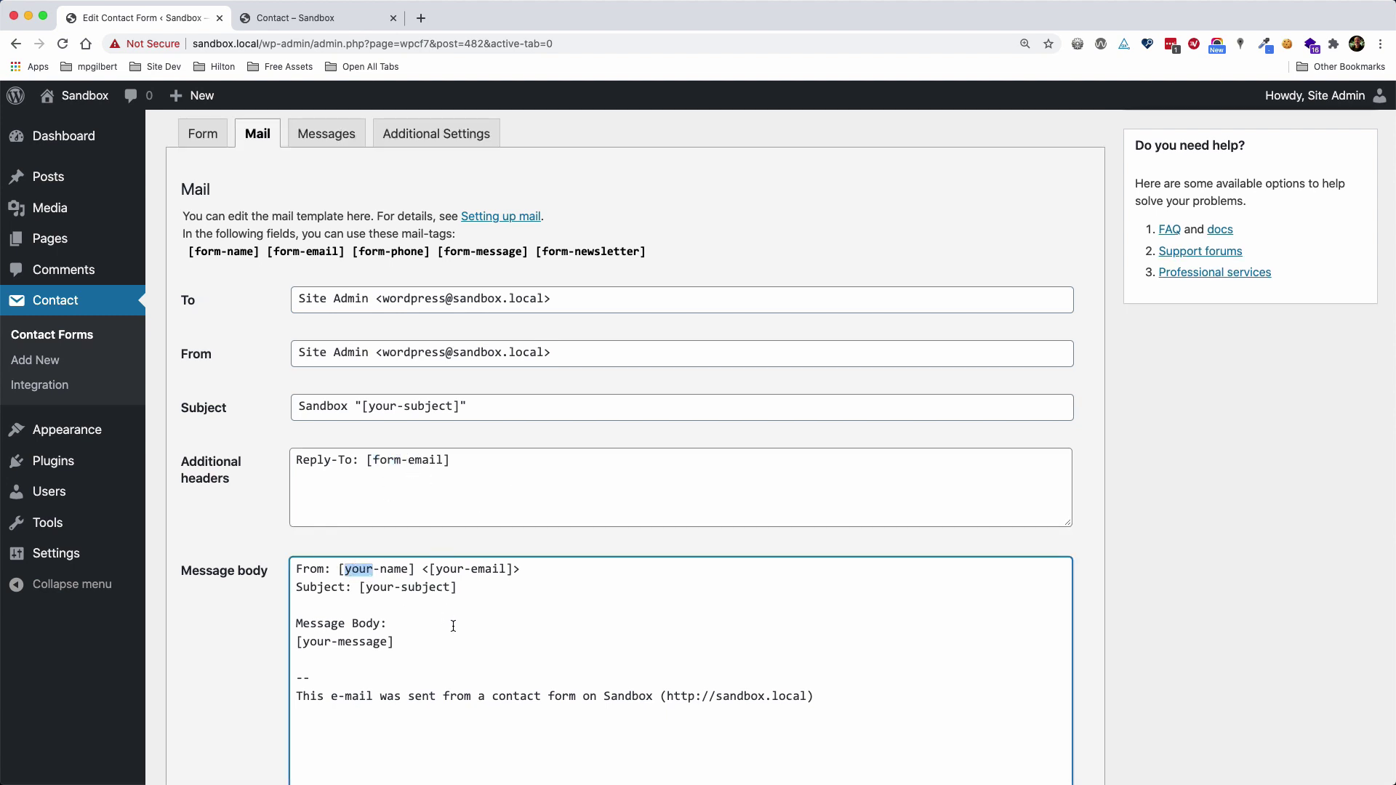
pyautogui.press('super+v')
pyautogui.doubleClick(445, 570)
pyautogui.press('super+v')
pyautogui.moveTo(356, 406); pyautogui.dragTo(477, 409)
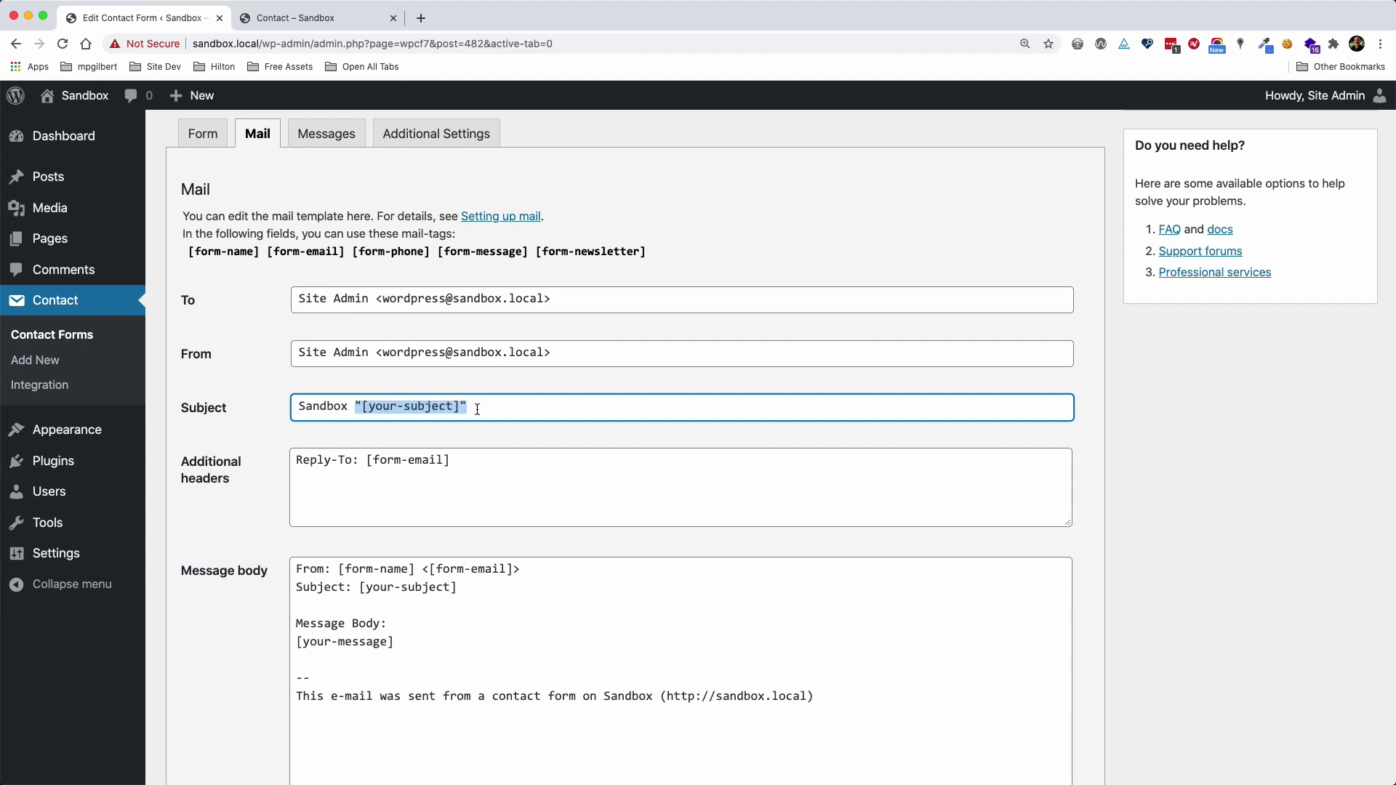
# Set the Subject to 'Sandbox Contact Form' and use the same text in the body's Subject line
pyautogui.write('Contact Form')
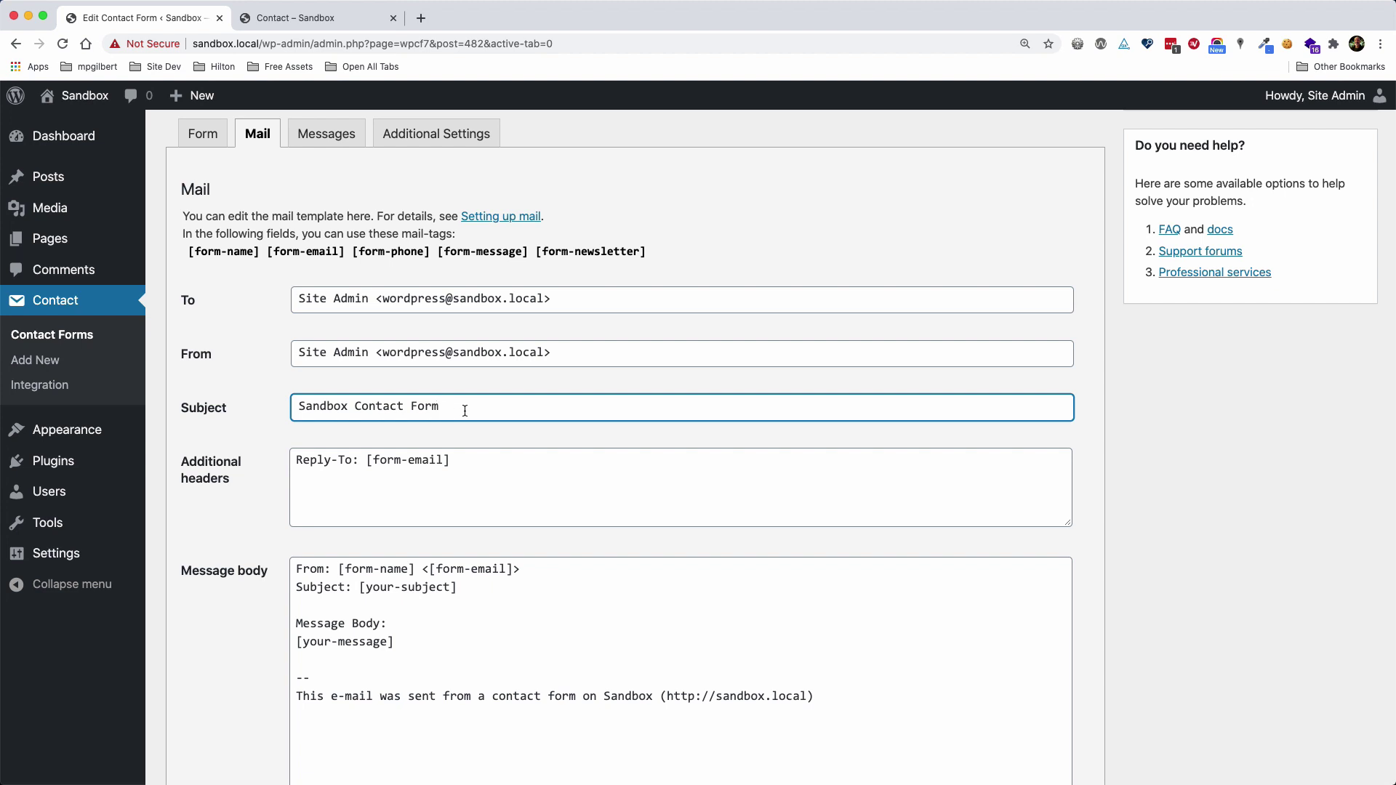
pyautogui.moveTo(456, 408); pyautogui.dragTo(291, 405)
pyautogui.press('super+c')
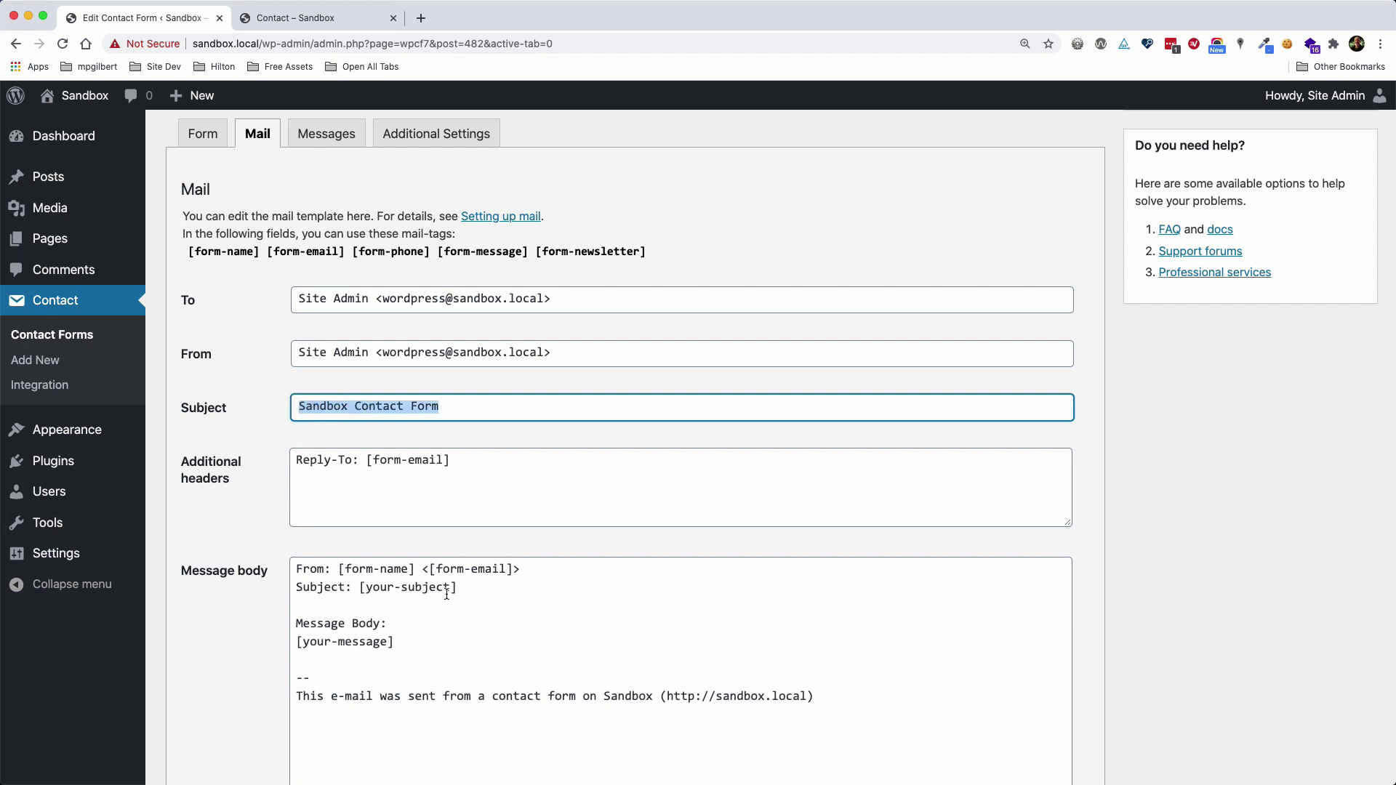
pyautogui.moveTo(457, 587); pyautogui.dragTo(200, 586)
pyautogui.press('super+v')
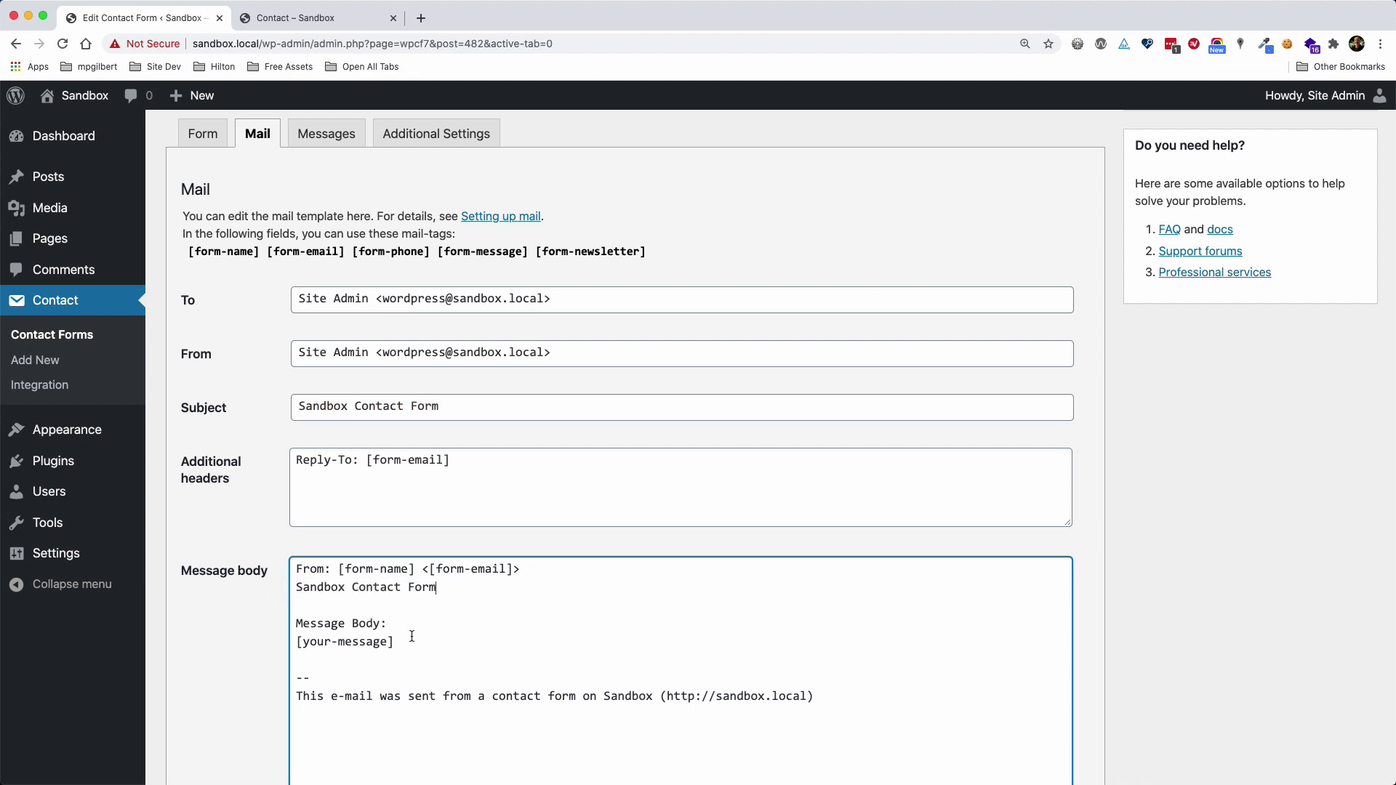
pyautogui.press('super+z')
pyautogui.click(481, 581)
pyautogui.moveTo(362, 588); pyautogui.dragTo(457, 588)
pyautogui.press('super+v')
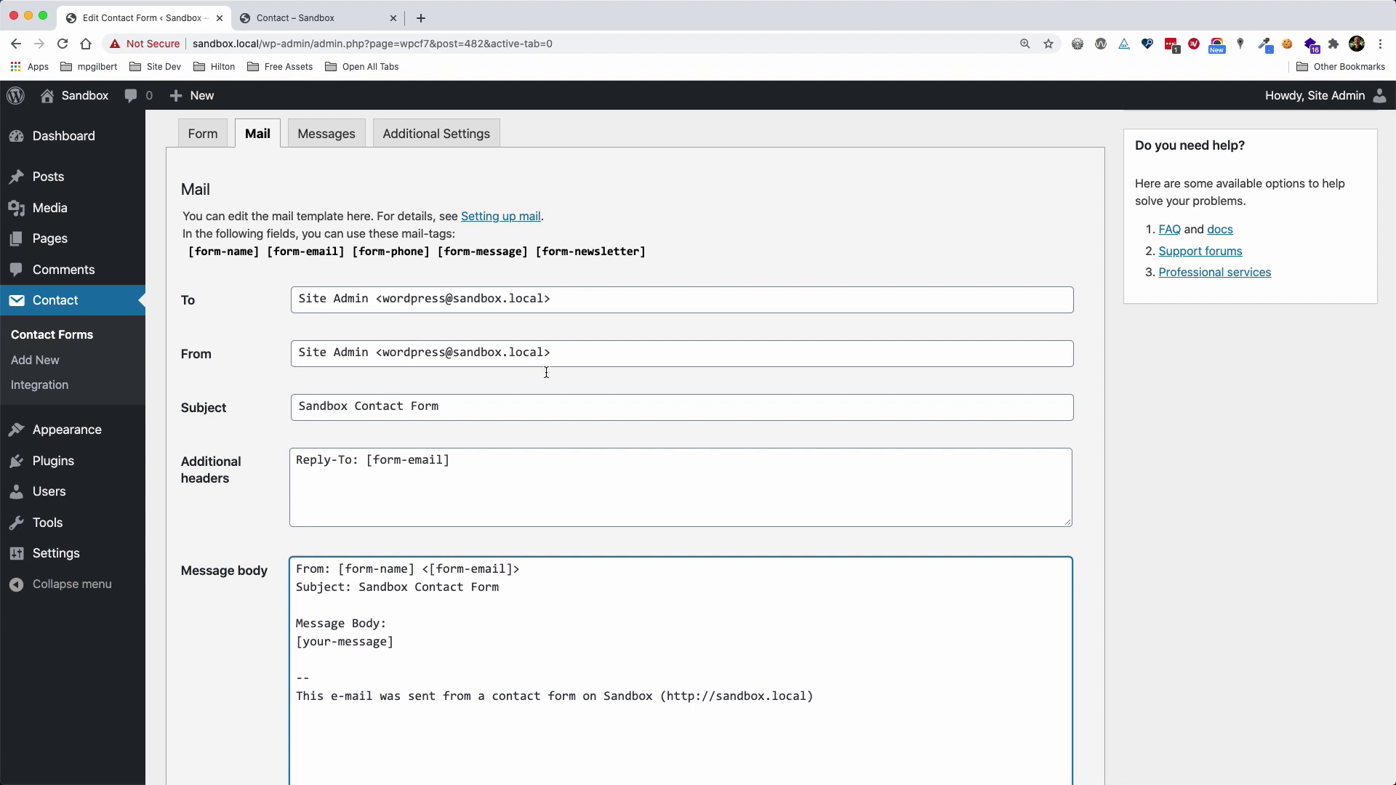
# Add 'Phone: [form-phone]' and '[form-newsletter]' lines to the message body
pyautogui.scroll(-2, 551, 606)
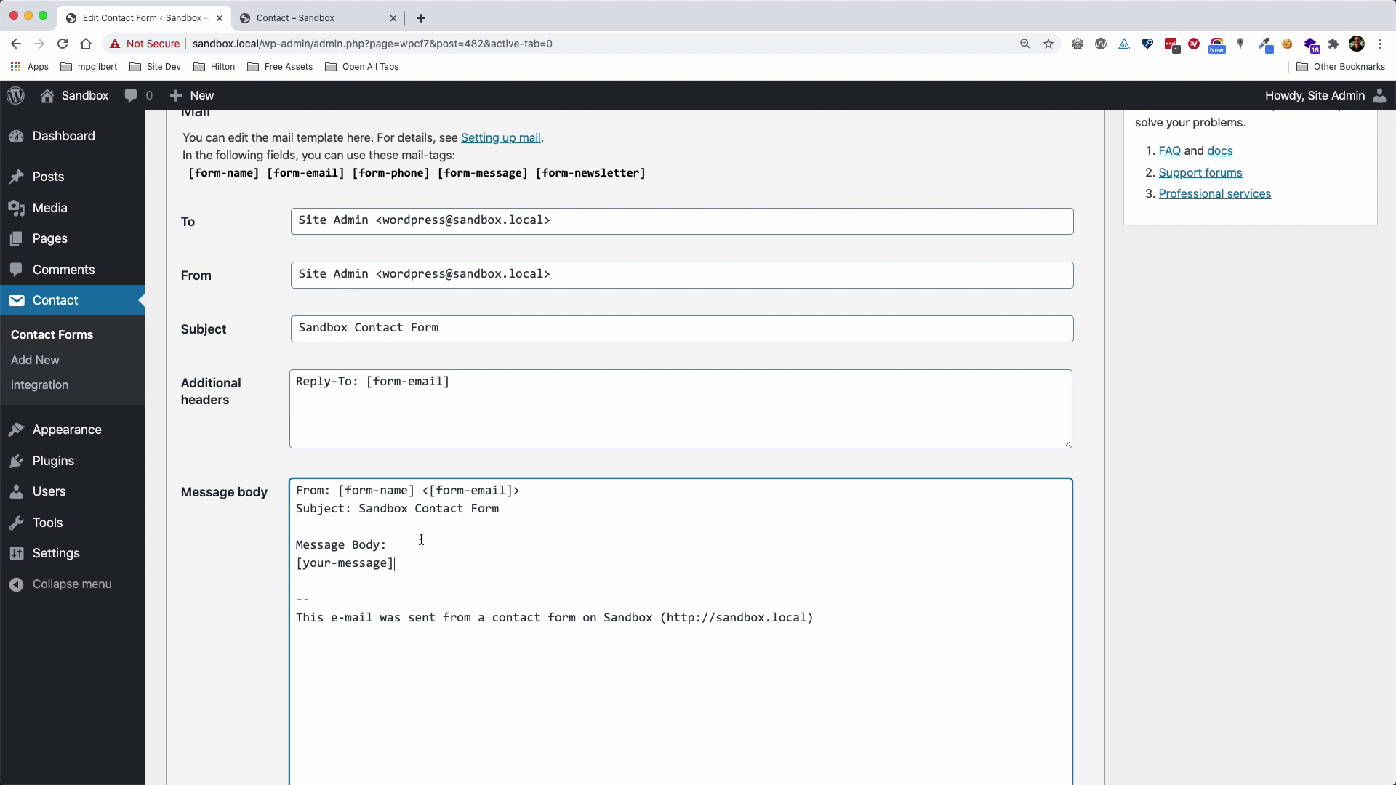
pyautogui.click(396, 524)
pyautogui.press('Return')
pyautogui.press('Return')
pyautogui.press('Up')
pyautogui.write('Phone')
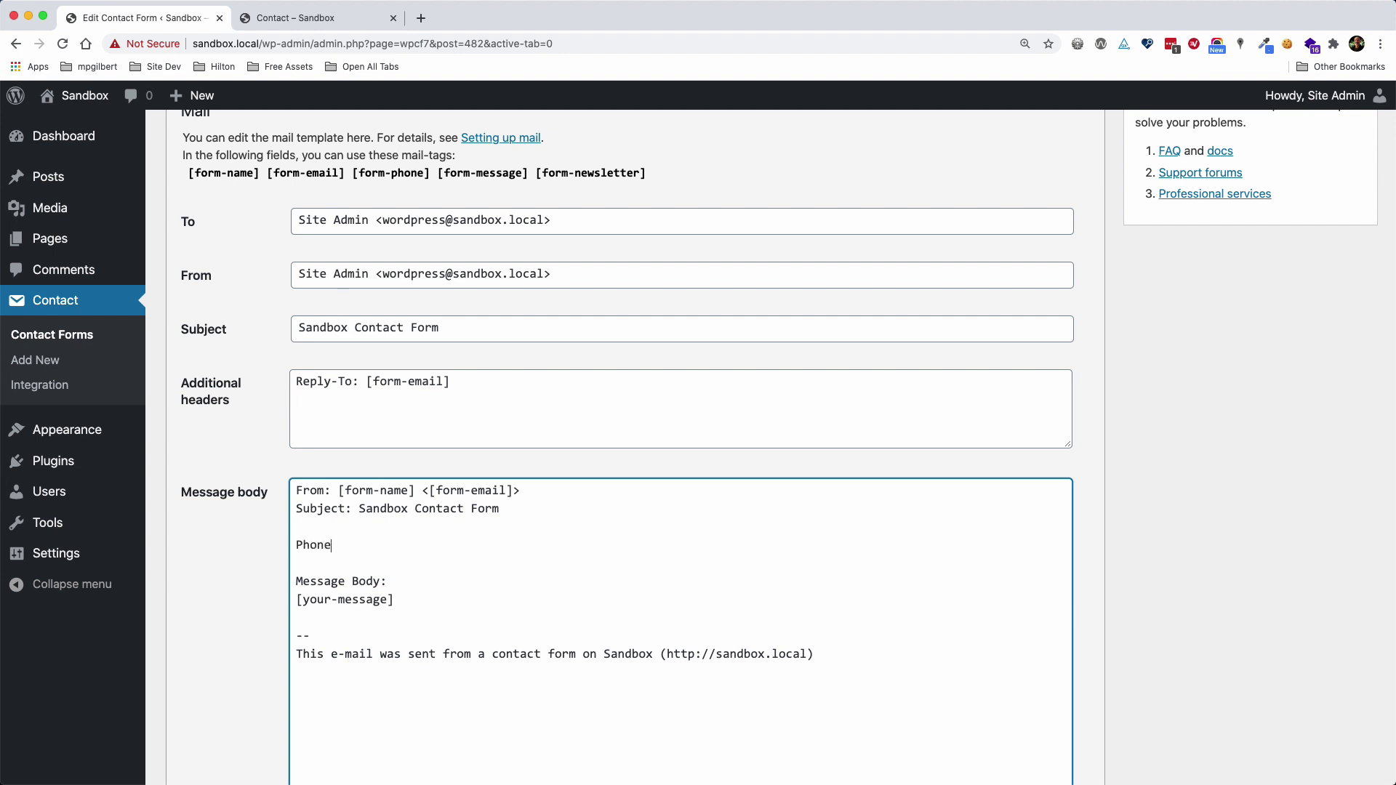
pyautogui.write(': [form-phone')
pyautogui.click(421, 599)
pyautogui.press('Return')
pyautogui.press('Return')
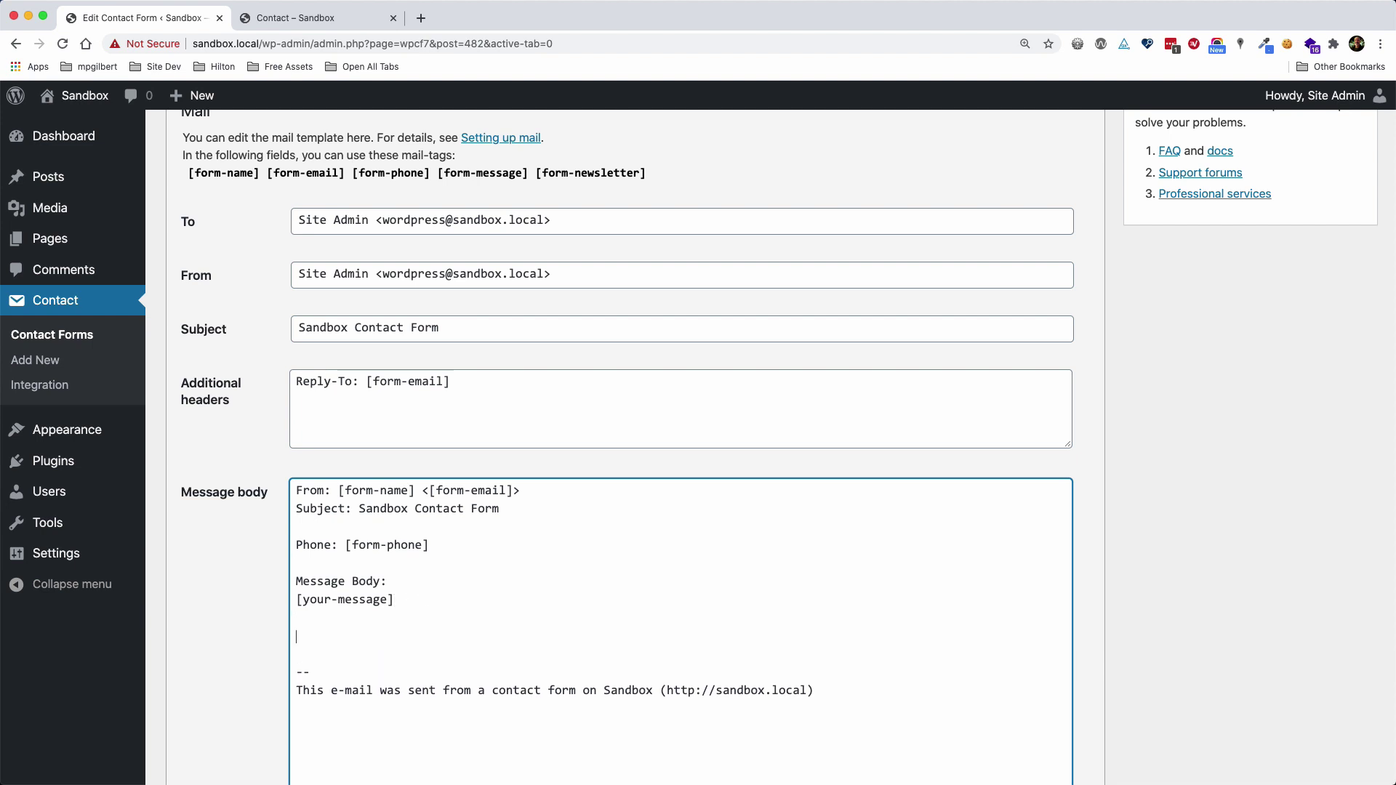
pyautogui.write('[form-newsletter]')
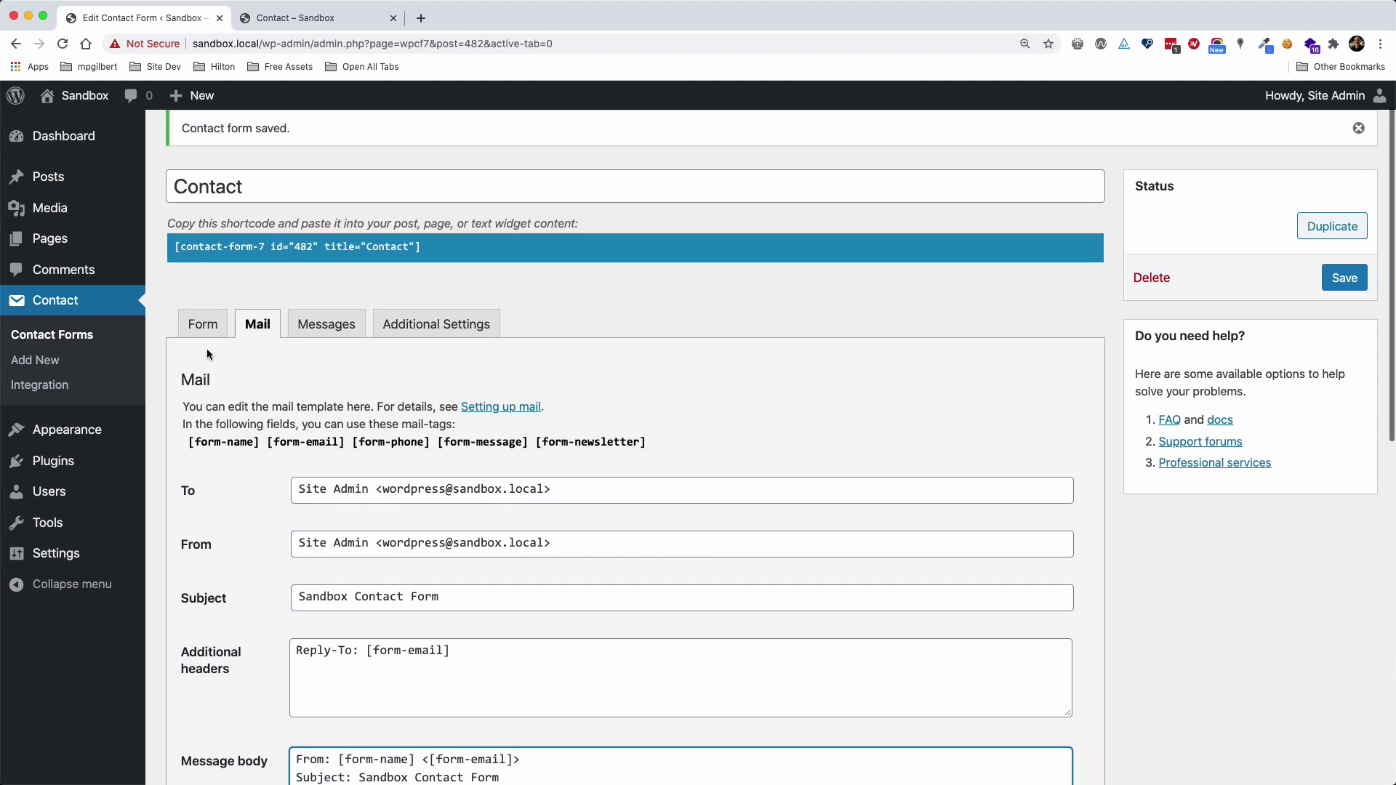
# Save the mail changes, recheck the Form and Mail tabs, and save the Contact form again
pyautogui.click(203, 324)
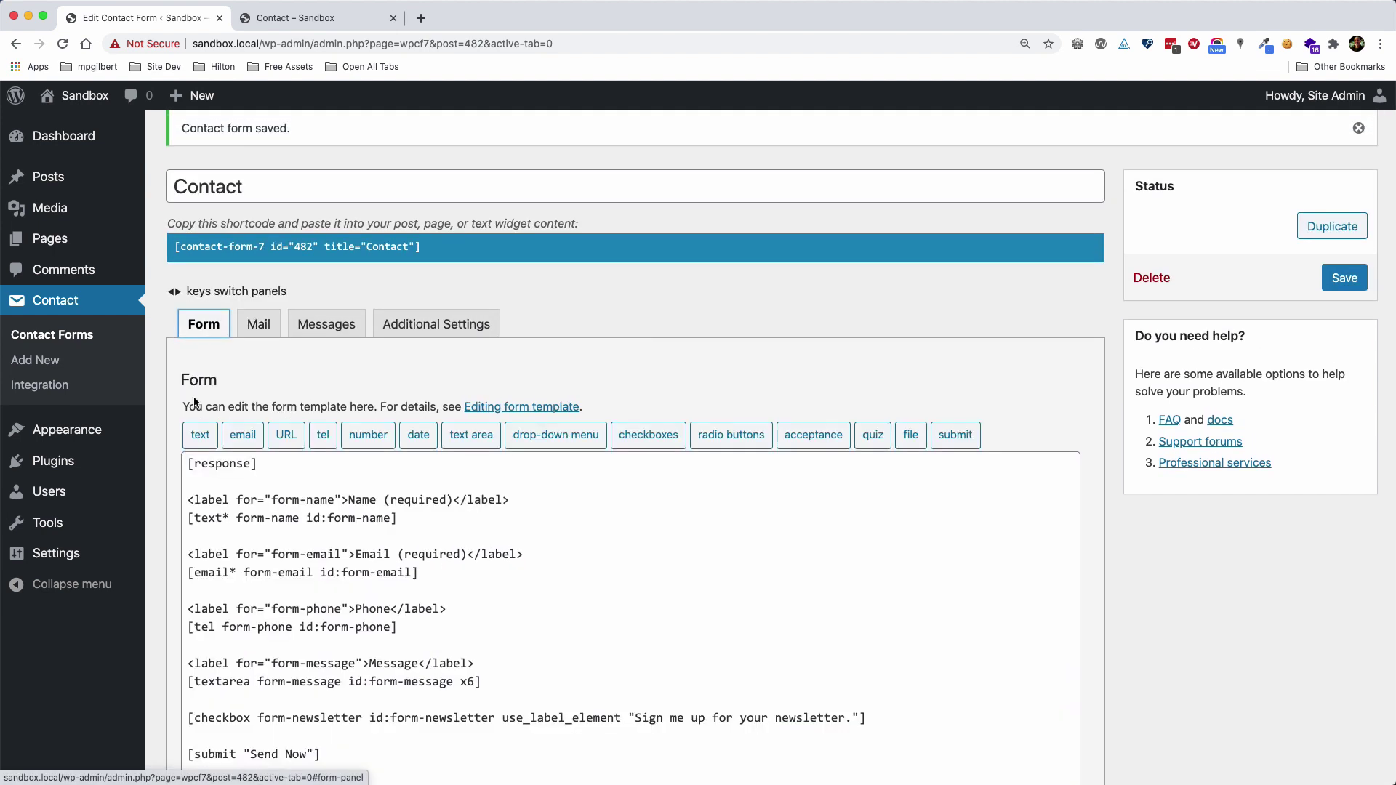
pyautogui.scroll(-1, 431, 666)
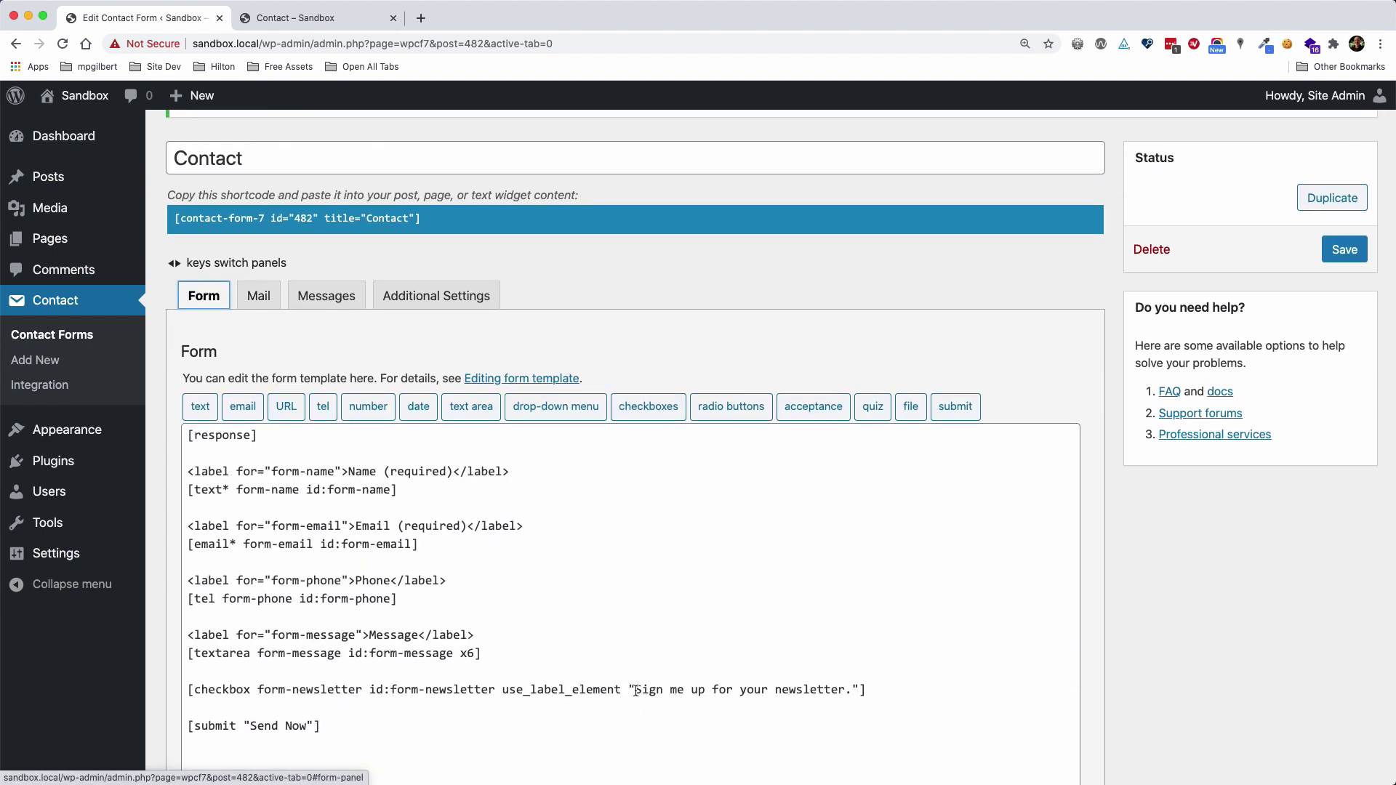
pyautogui.moveTo(635, 689); pyautogui.dragTo(852, 686)
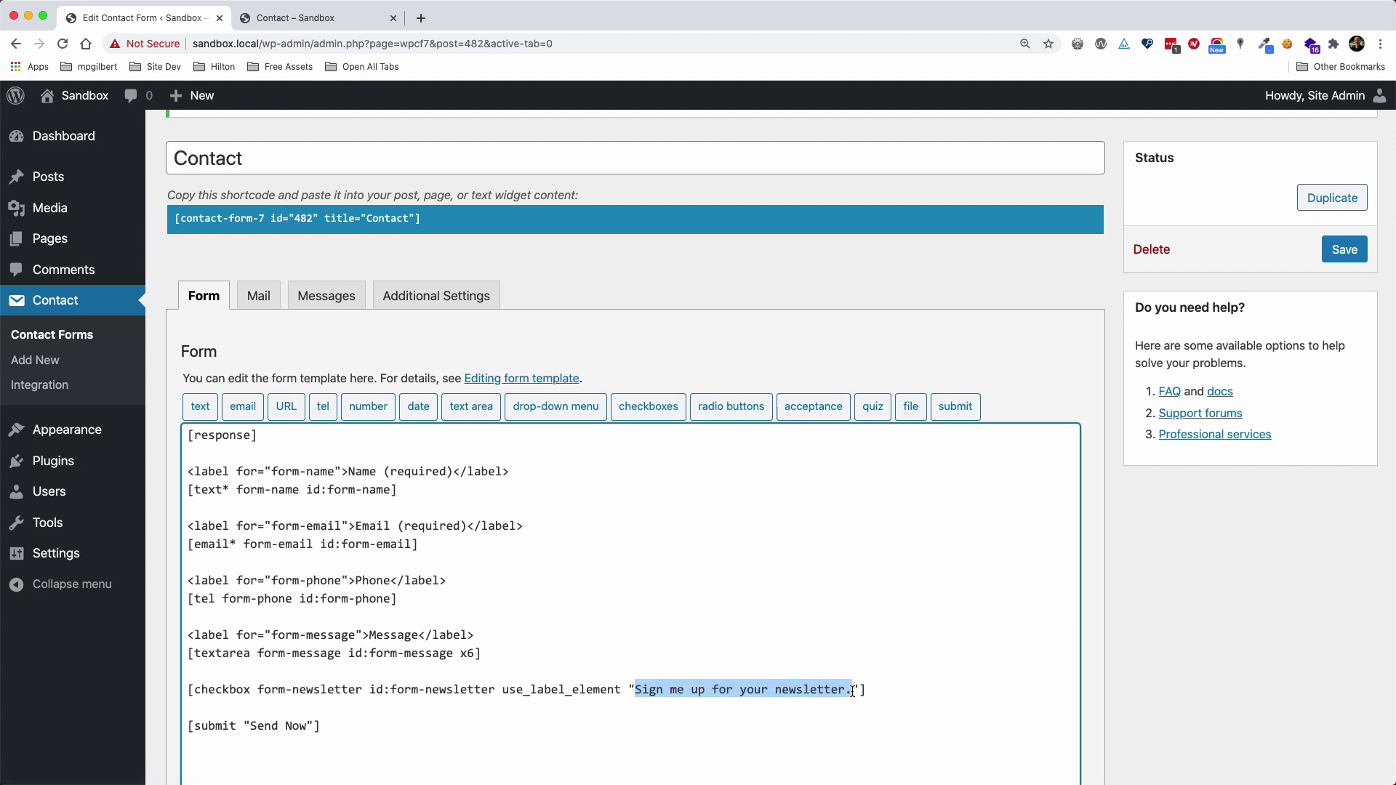
pyautogui.scroll(2, 853, 687)
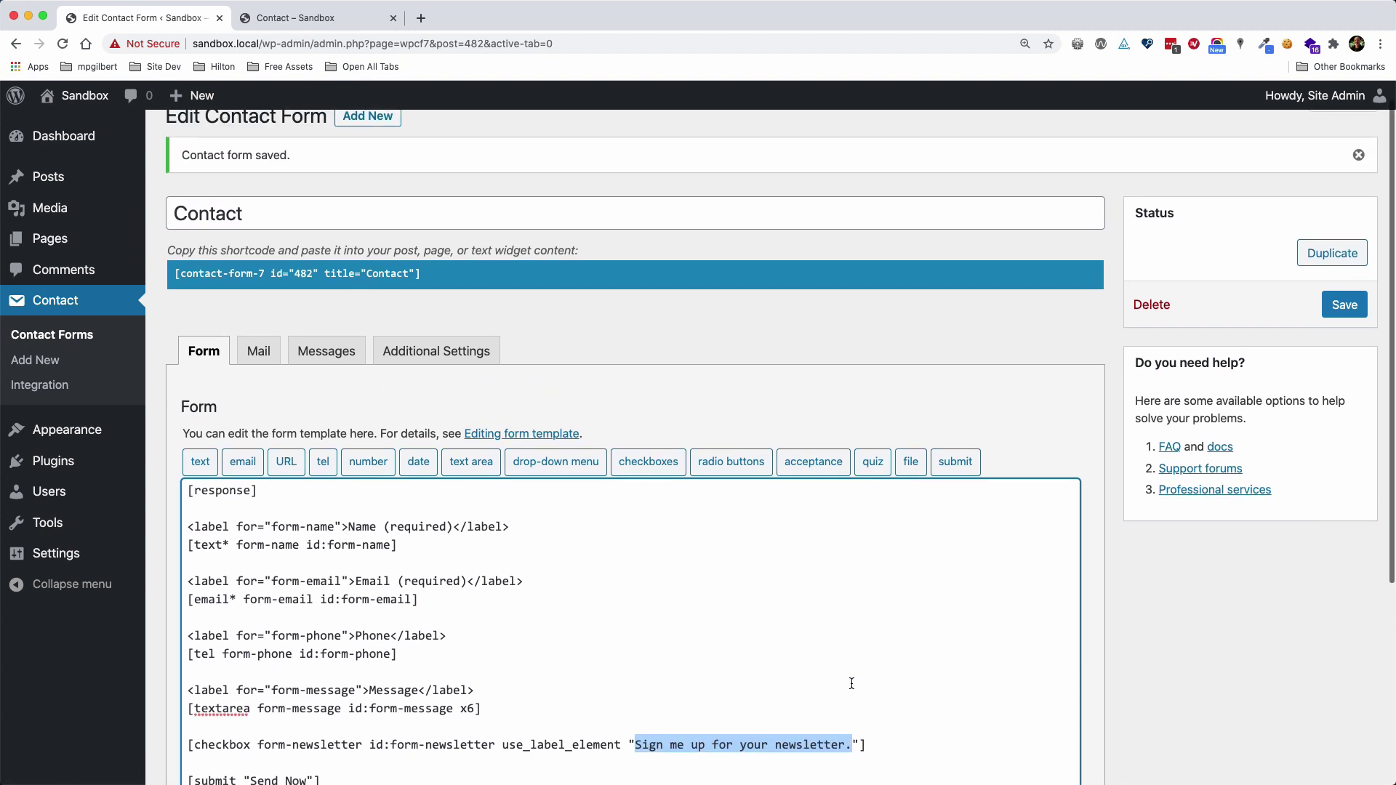
pyautogui.click(261, 305)
pyautogui.scroll(-3, 684, 567)
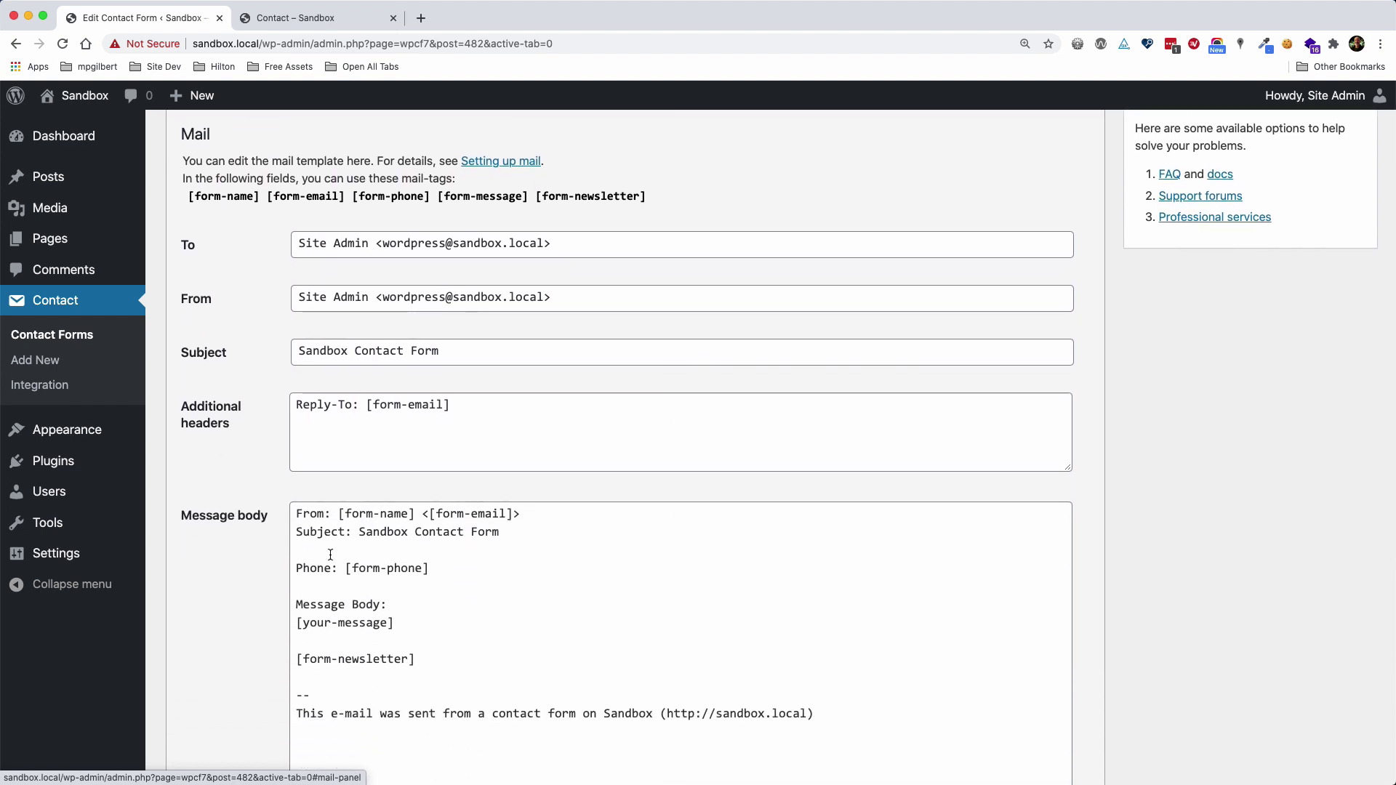
pyautogui.scroll(-1, 388, 662)
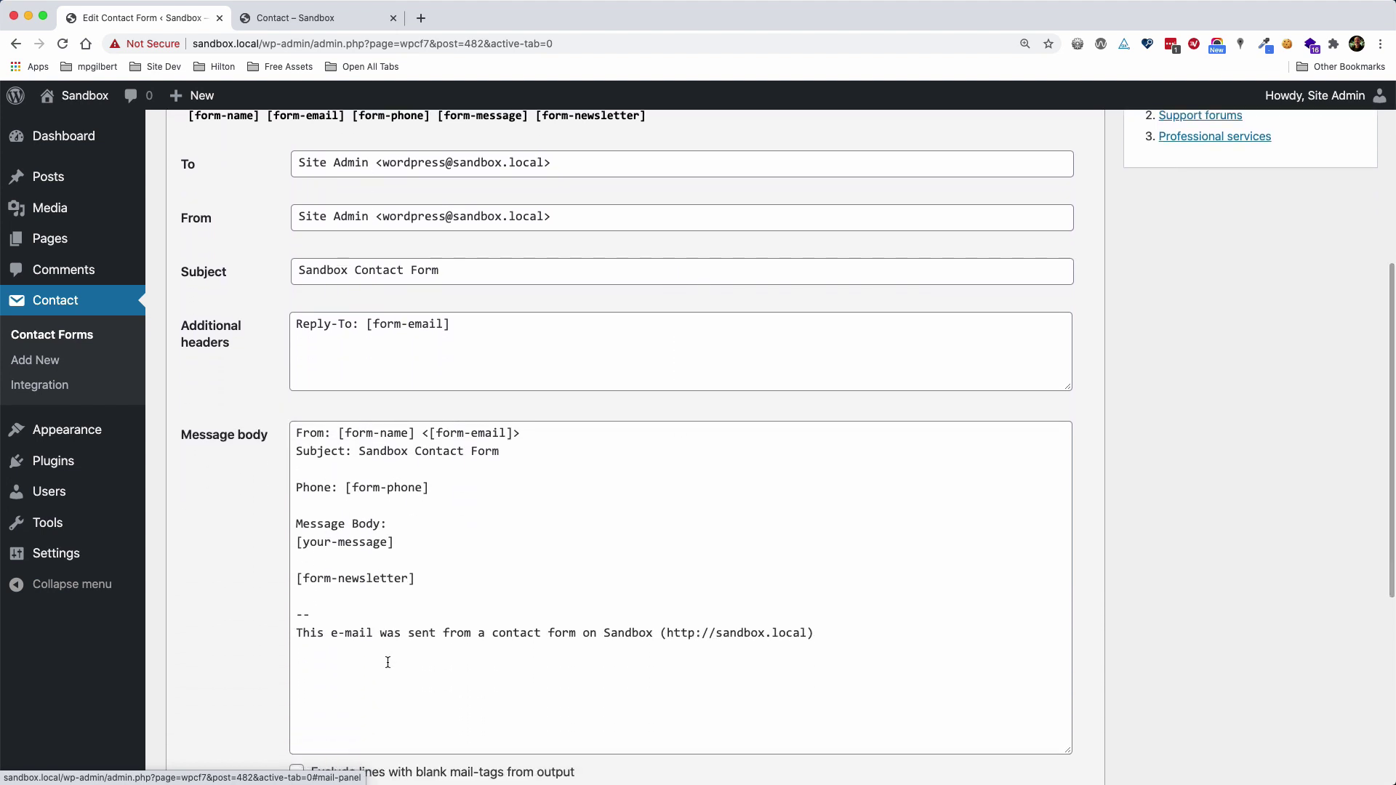
pyautogui.scroll(5, 533, 650)
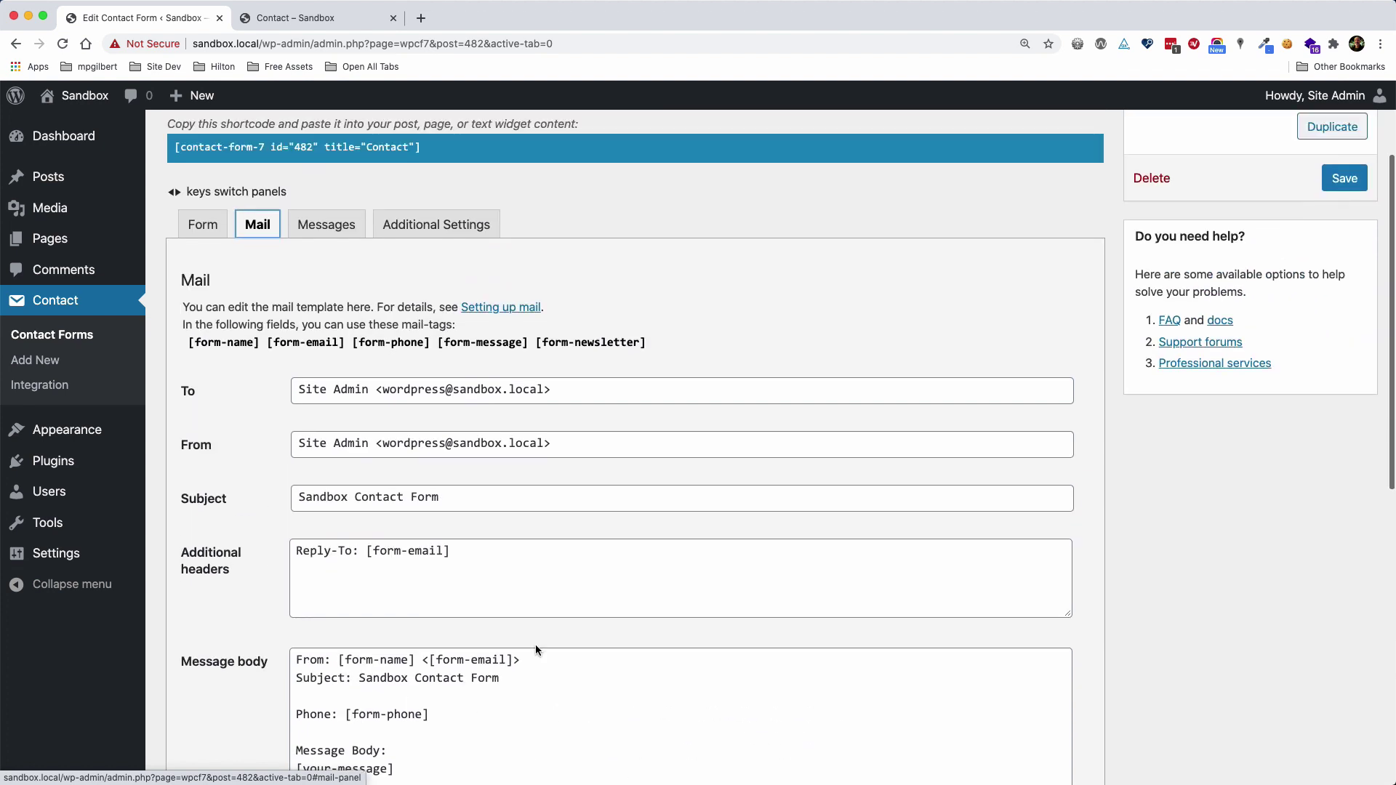
pyautogui.click(1343, 331)
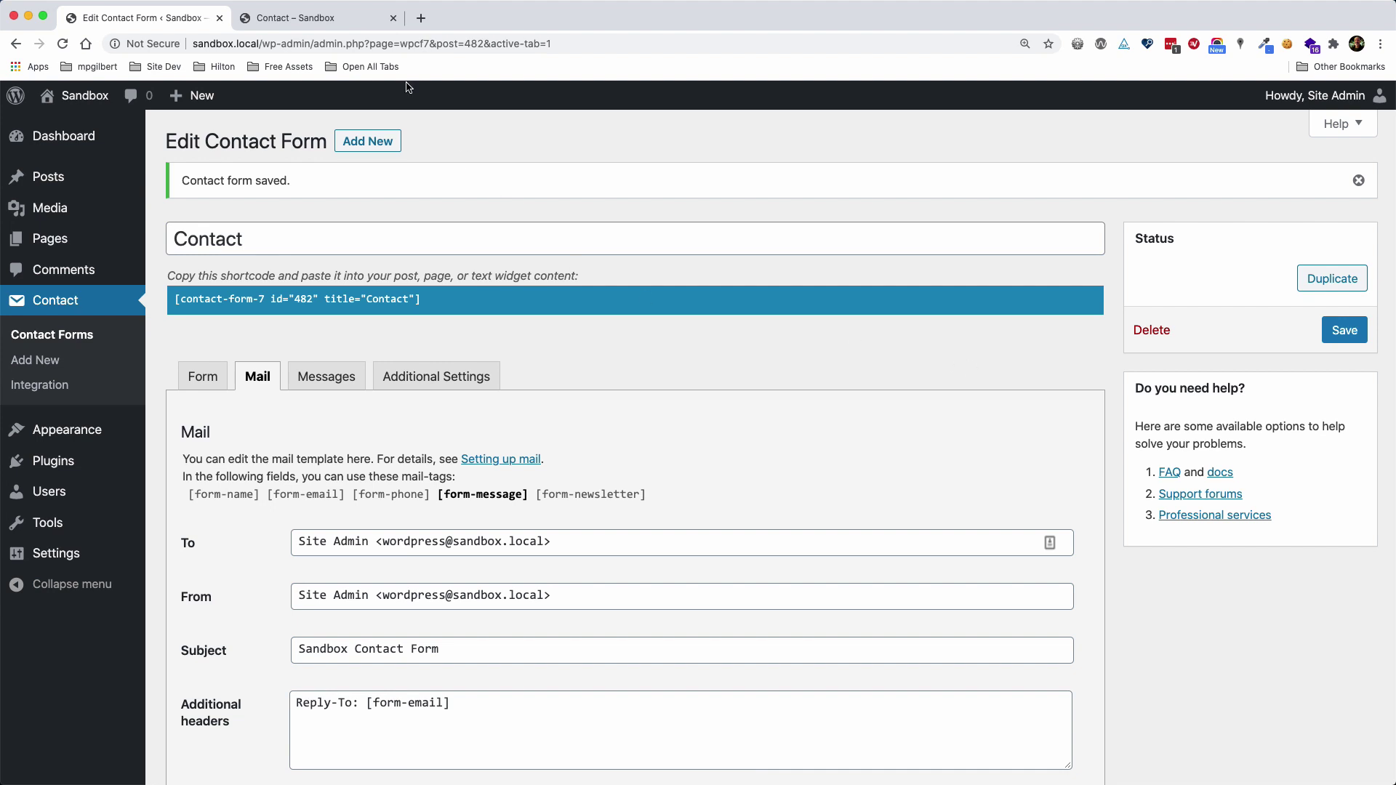
# Reload the live Contact page and fill in the sender's name, e-mail address and phone number
pyautogui.click(317, 18)
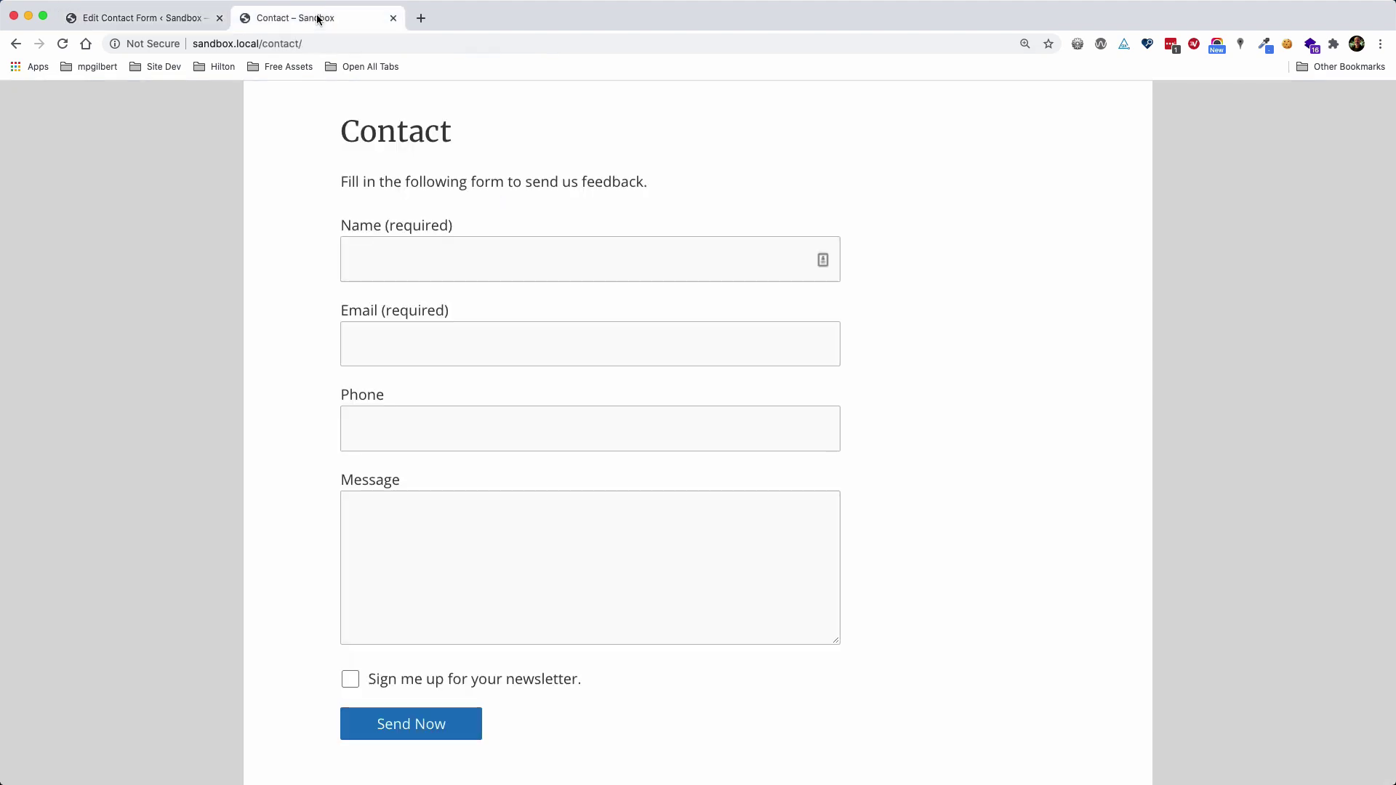
pyautogui.click(63, 44)
pyautogui.click(382, 258)
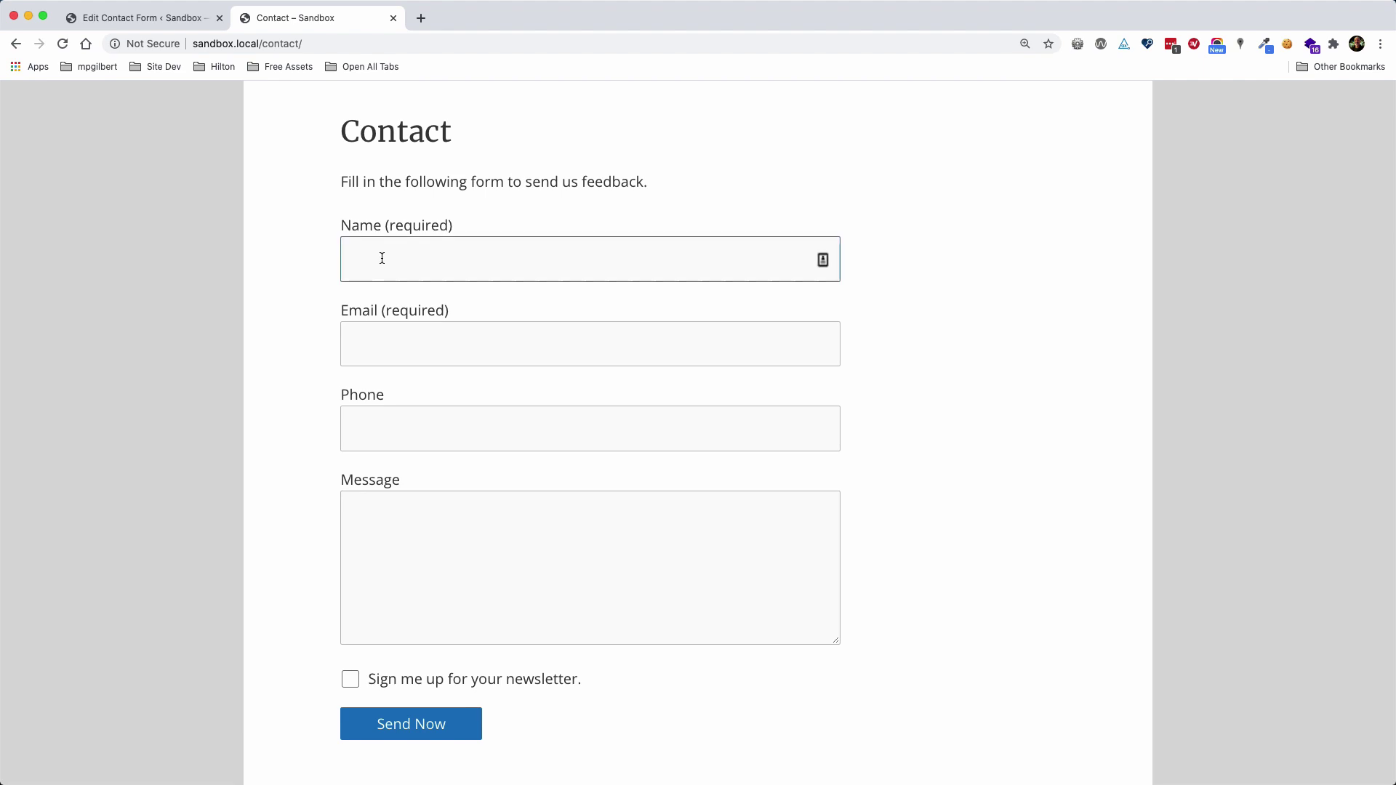
pyautogui.press('Tab')
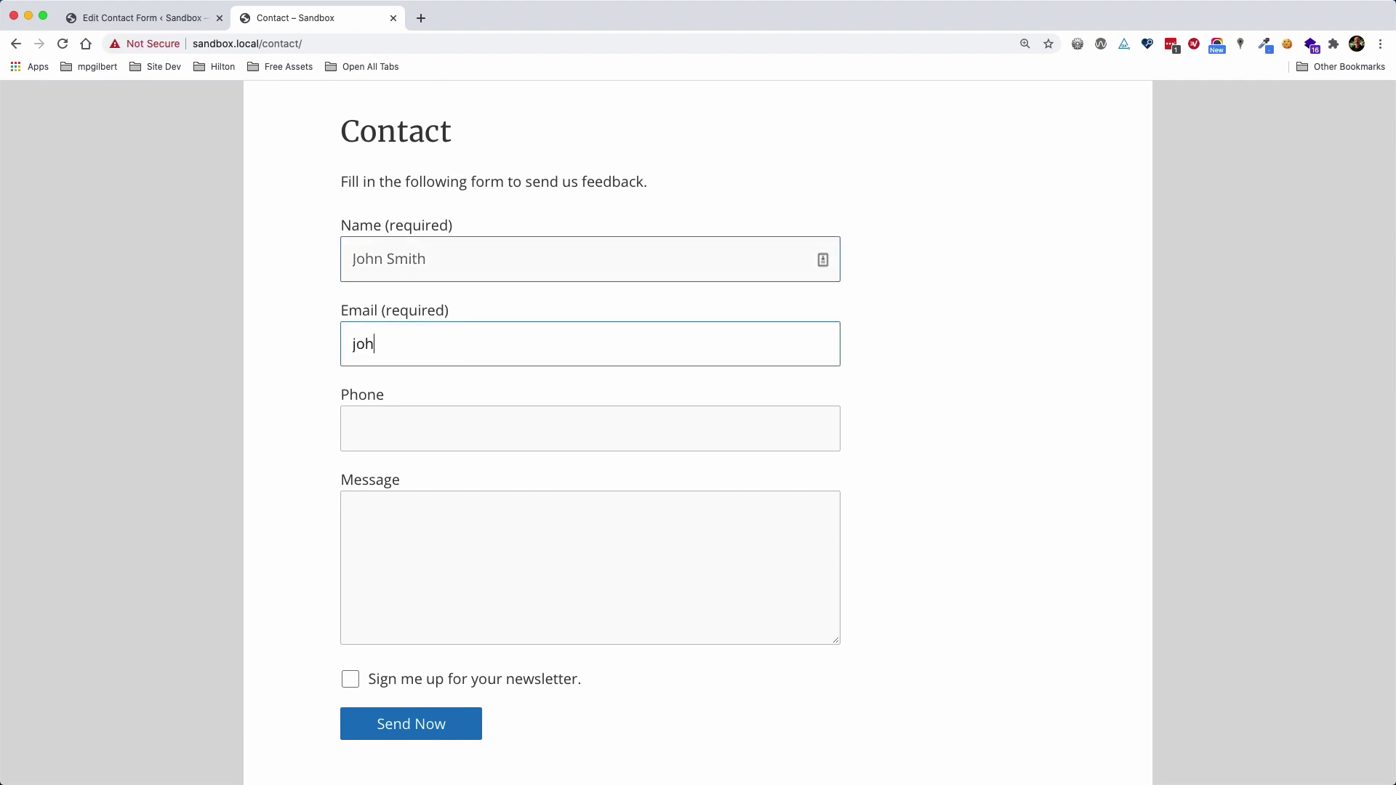
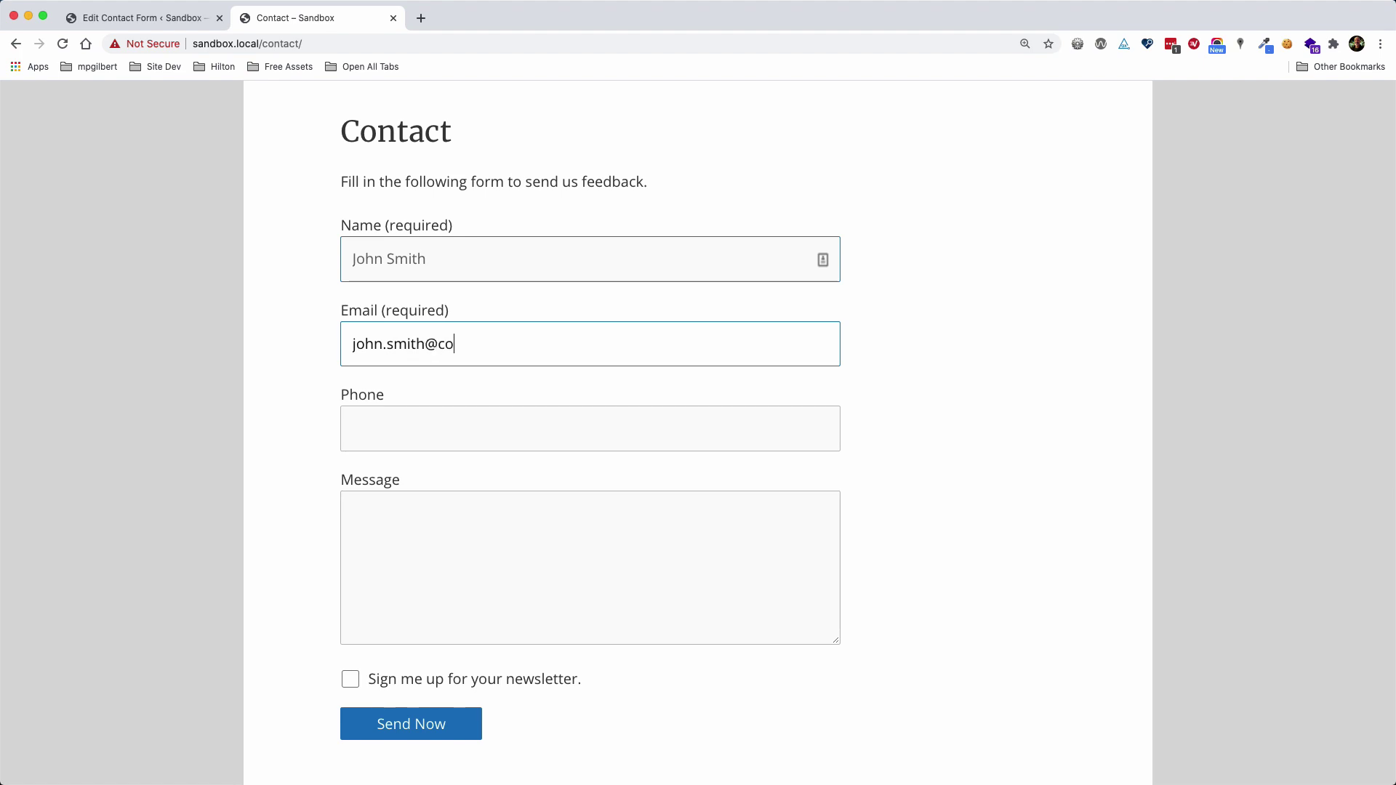
pyautogui.press('Tab')
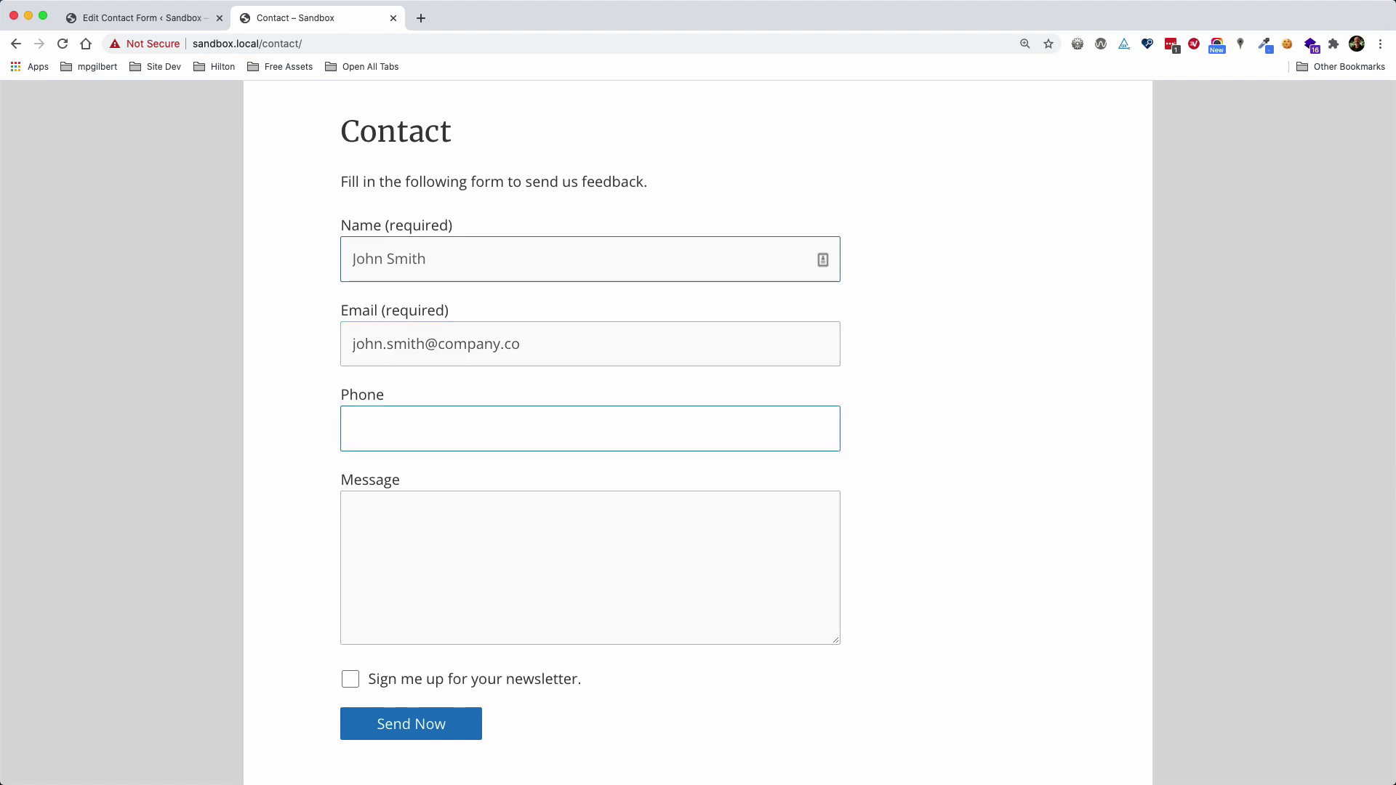
pyautogui.hotkey('shift', 'Tab')
pyautogui.press('Right')
pyautogui.press('Tab')
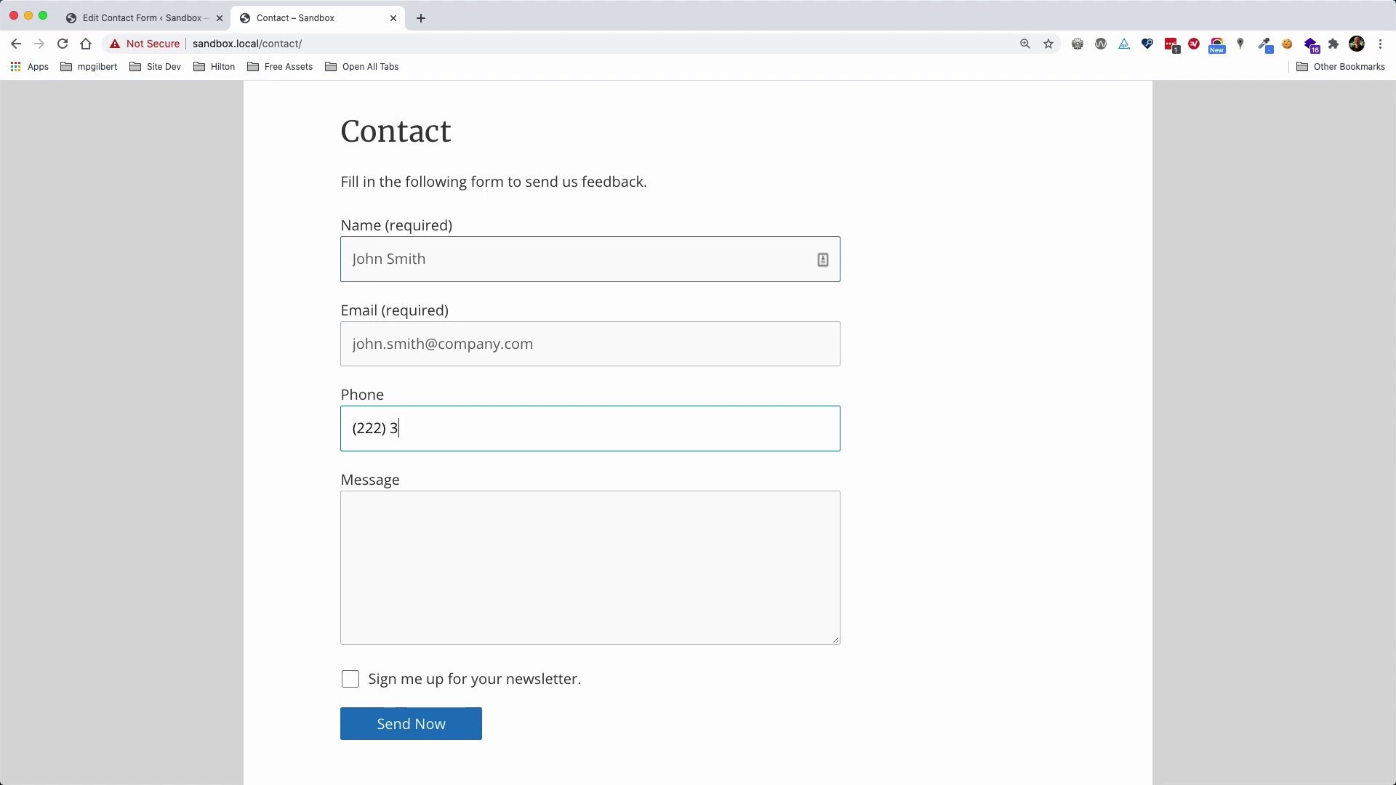
# Enter the message 'This is a message', opt in to the newsletter, and send the form
pyautogui.press('Tab')
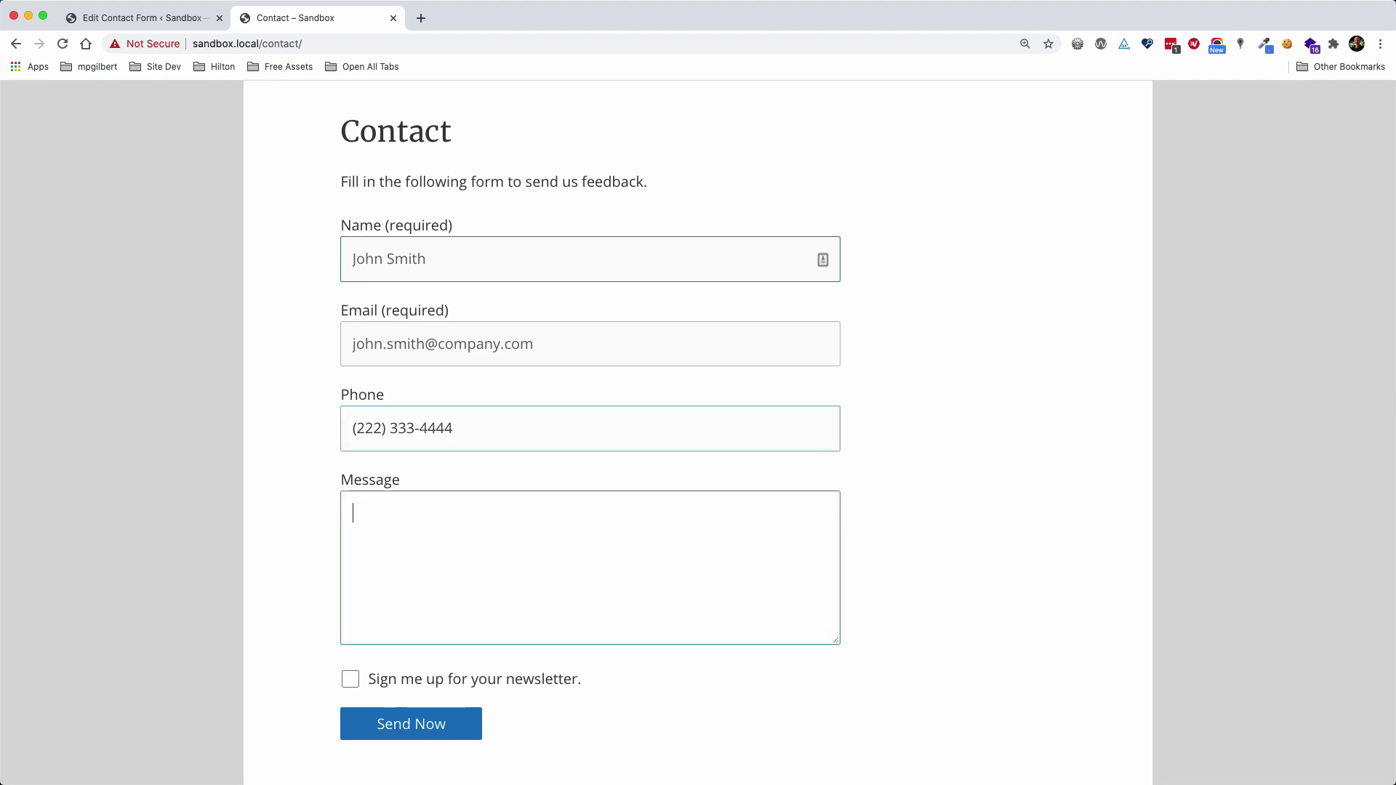
pyautogui.write('This is')
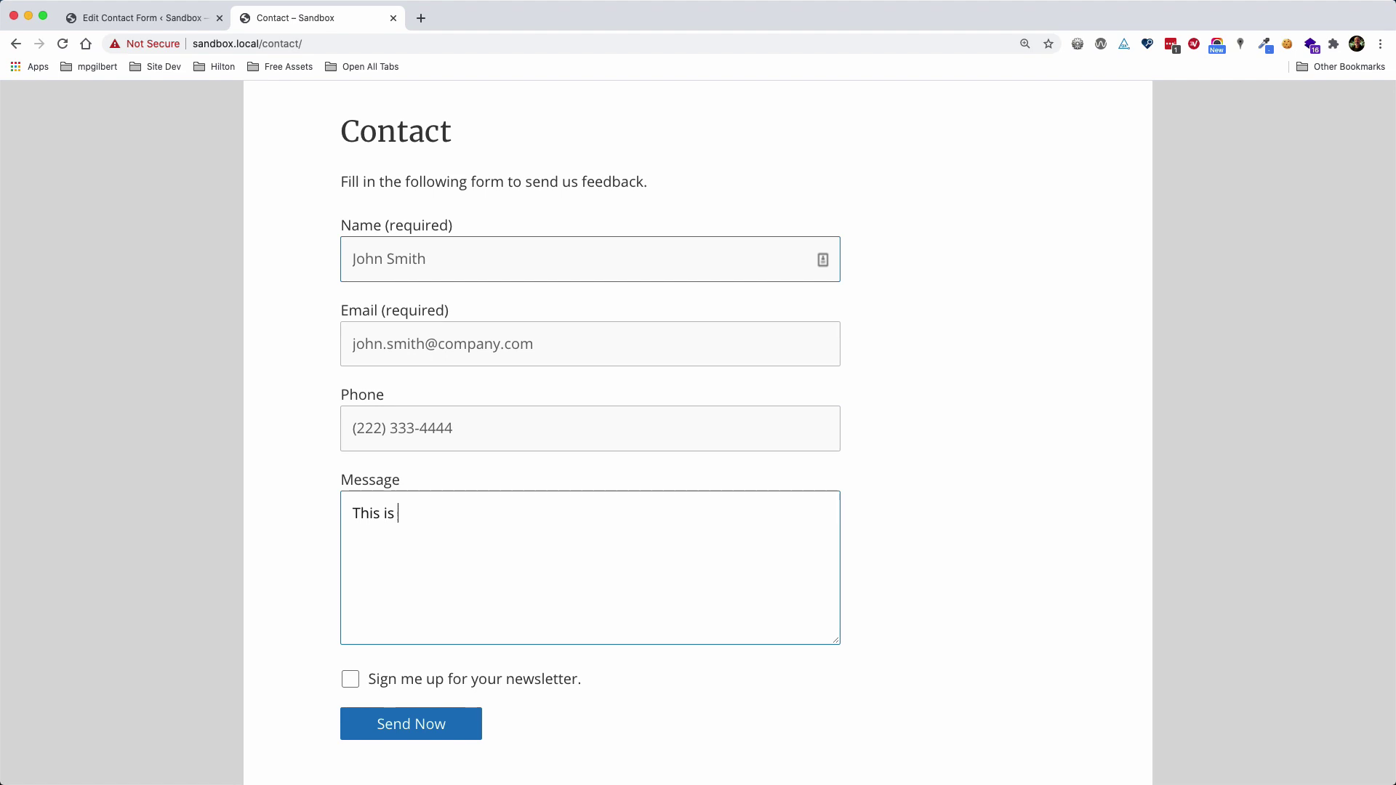
pyautogui.write(' a message.')
pyautogui.click(350, 679)
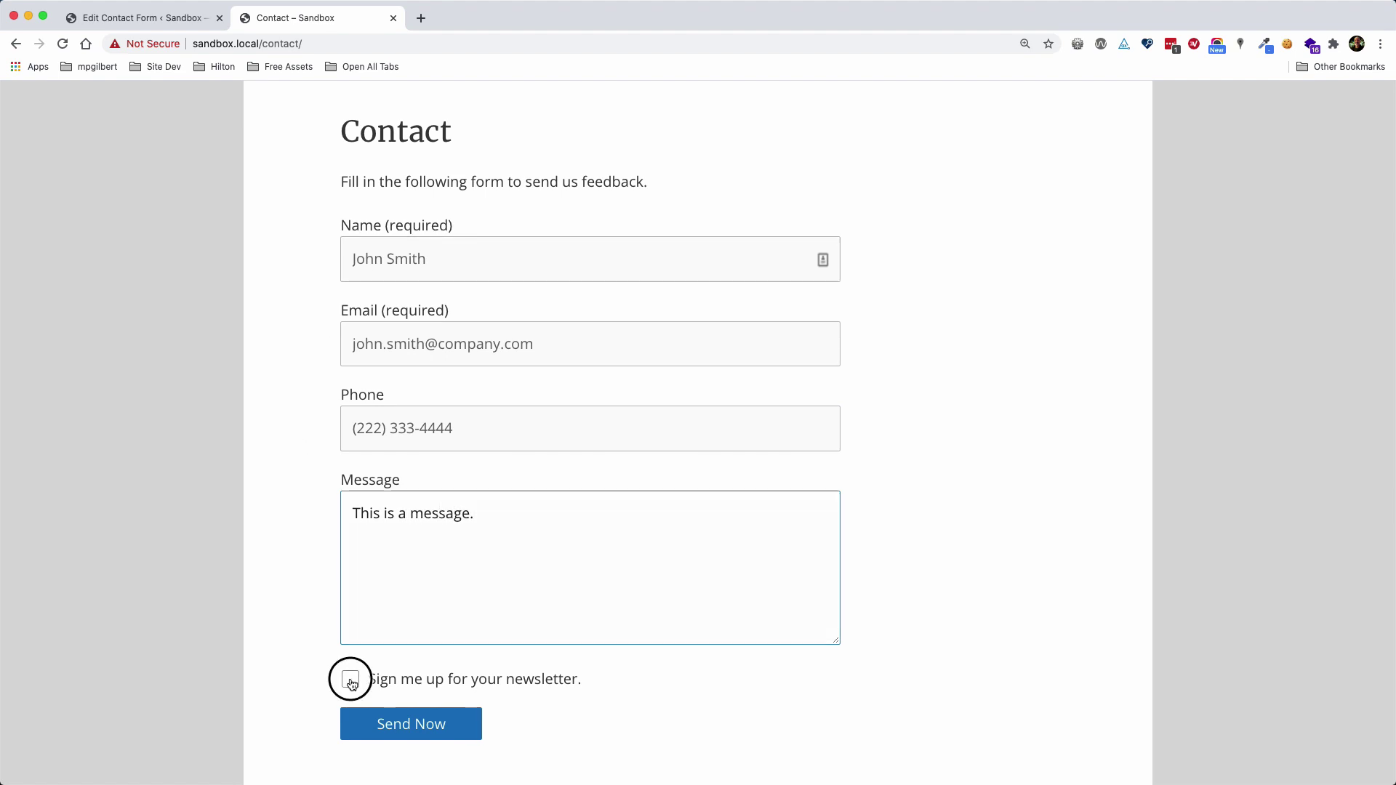
pyautogui.click(416, 735)
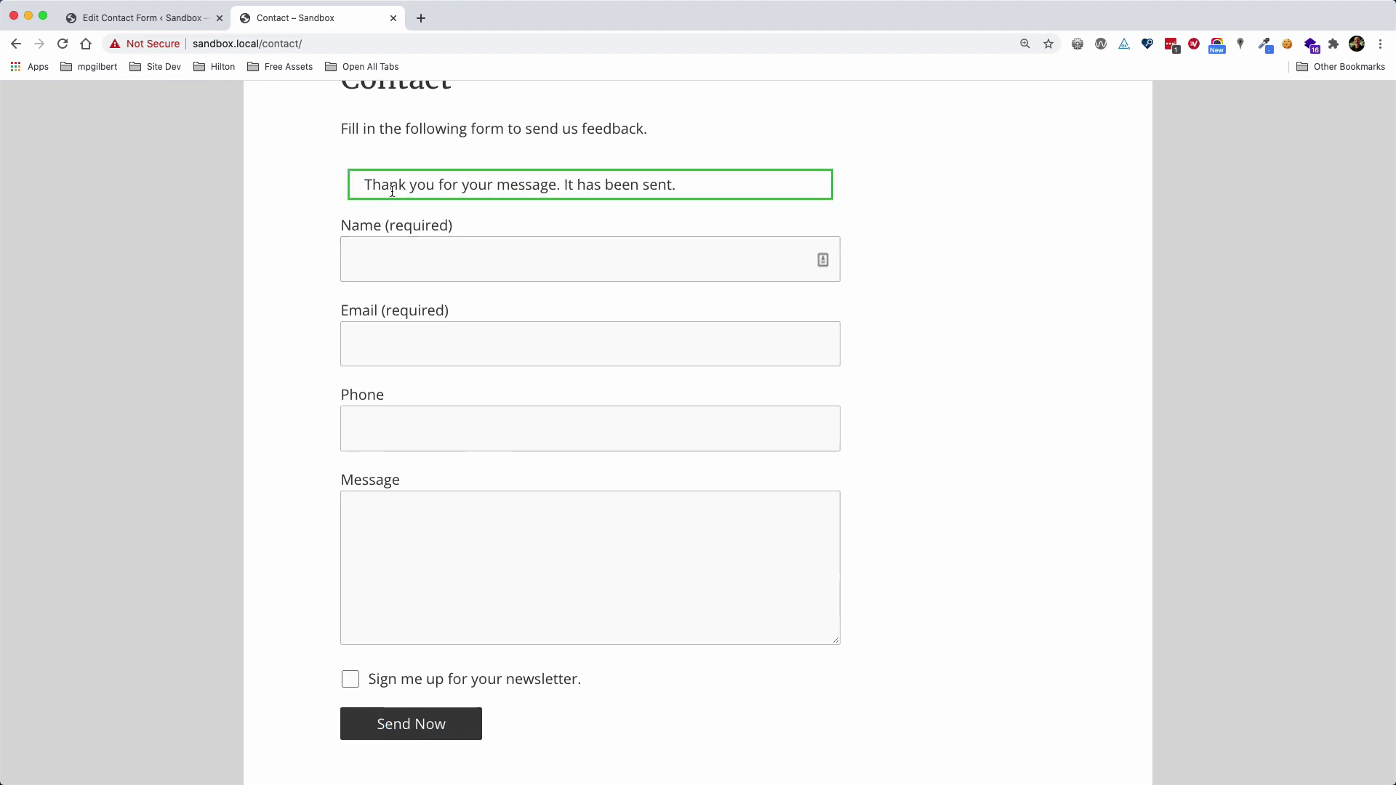
pyautogui.moveTo(365, 187); pyautogui.dragTo(679, 194)
# Open the Sandbox Contact Form e-mail in MailHog
pyautogui.press('super+Tab')
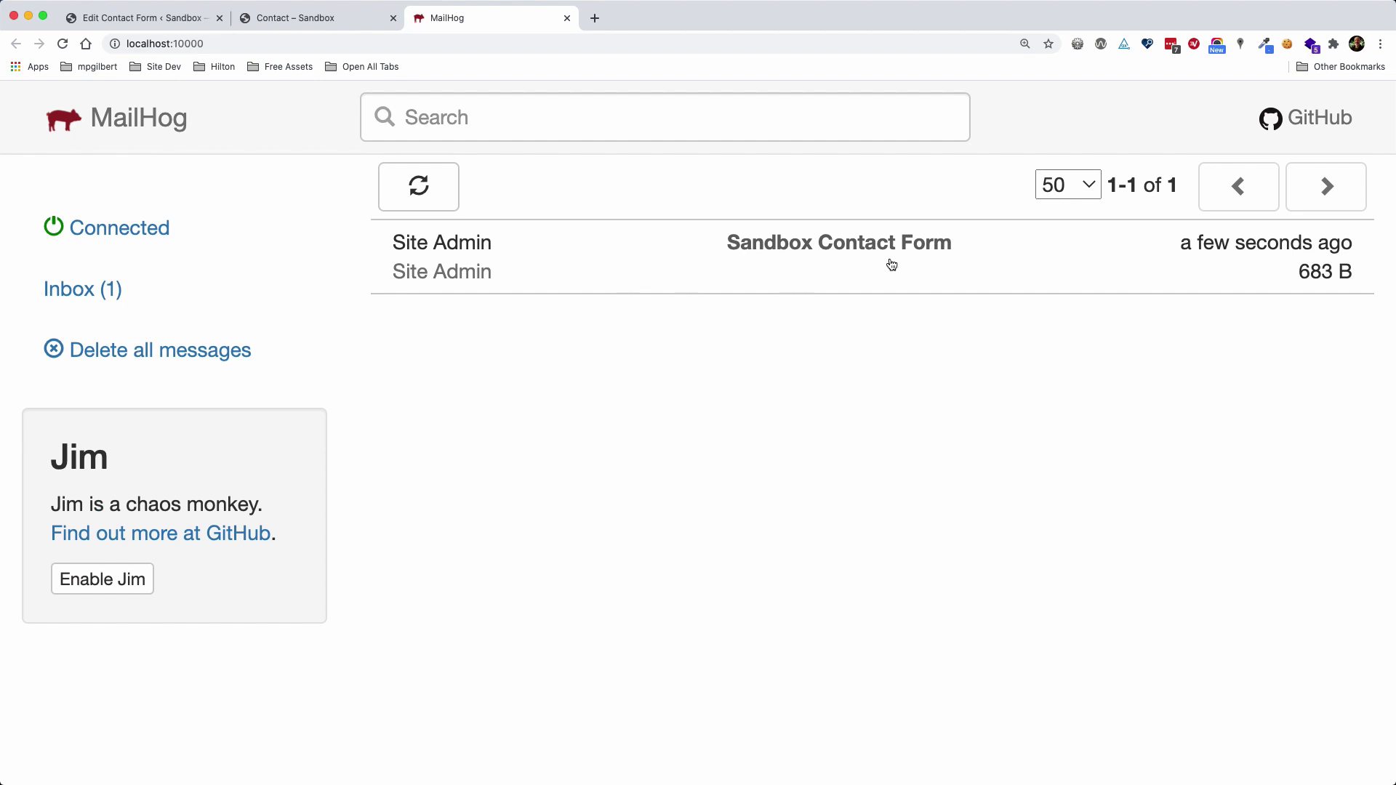
pyautogui.click(663, 256)
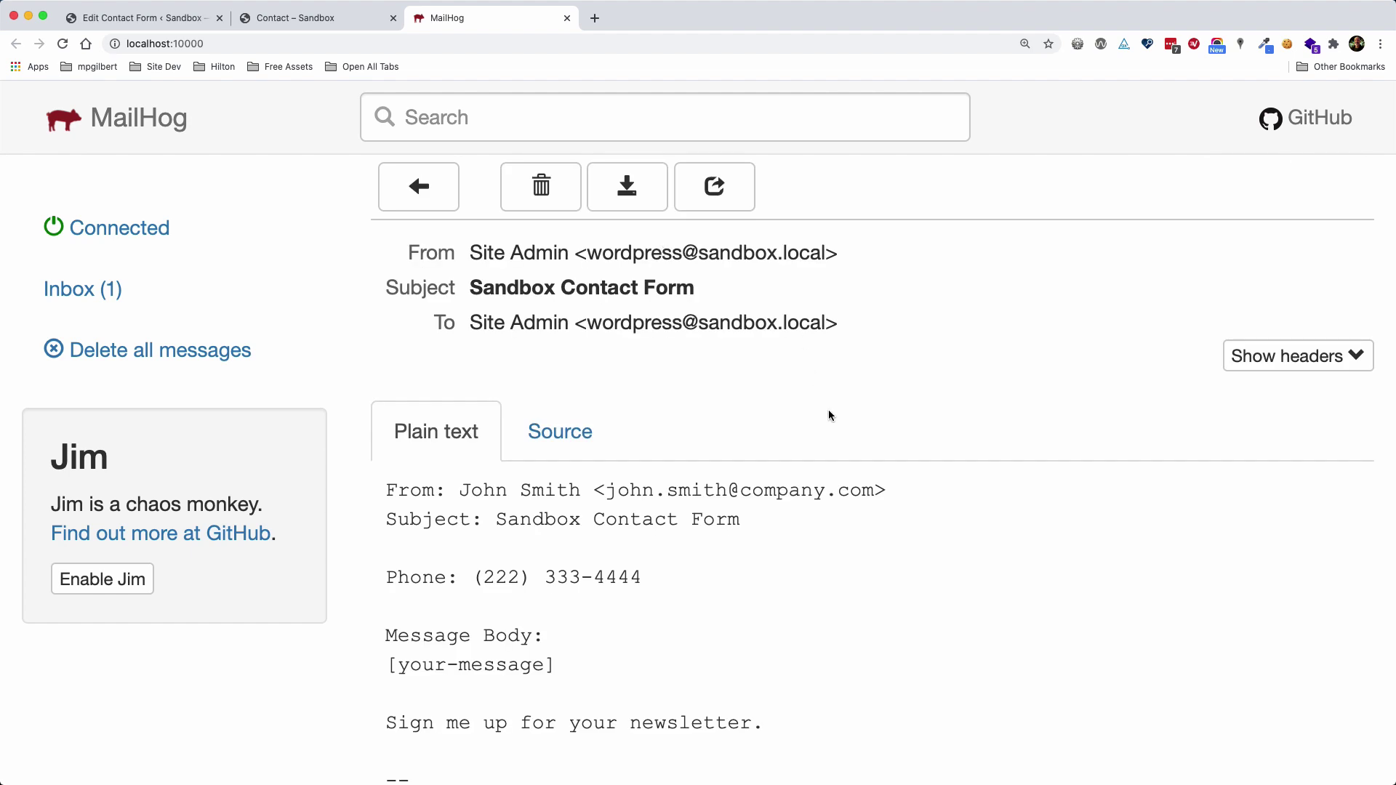
pyautogui.scroll(-3, 829, 414)
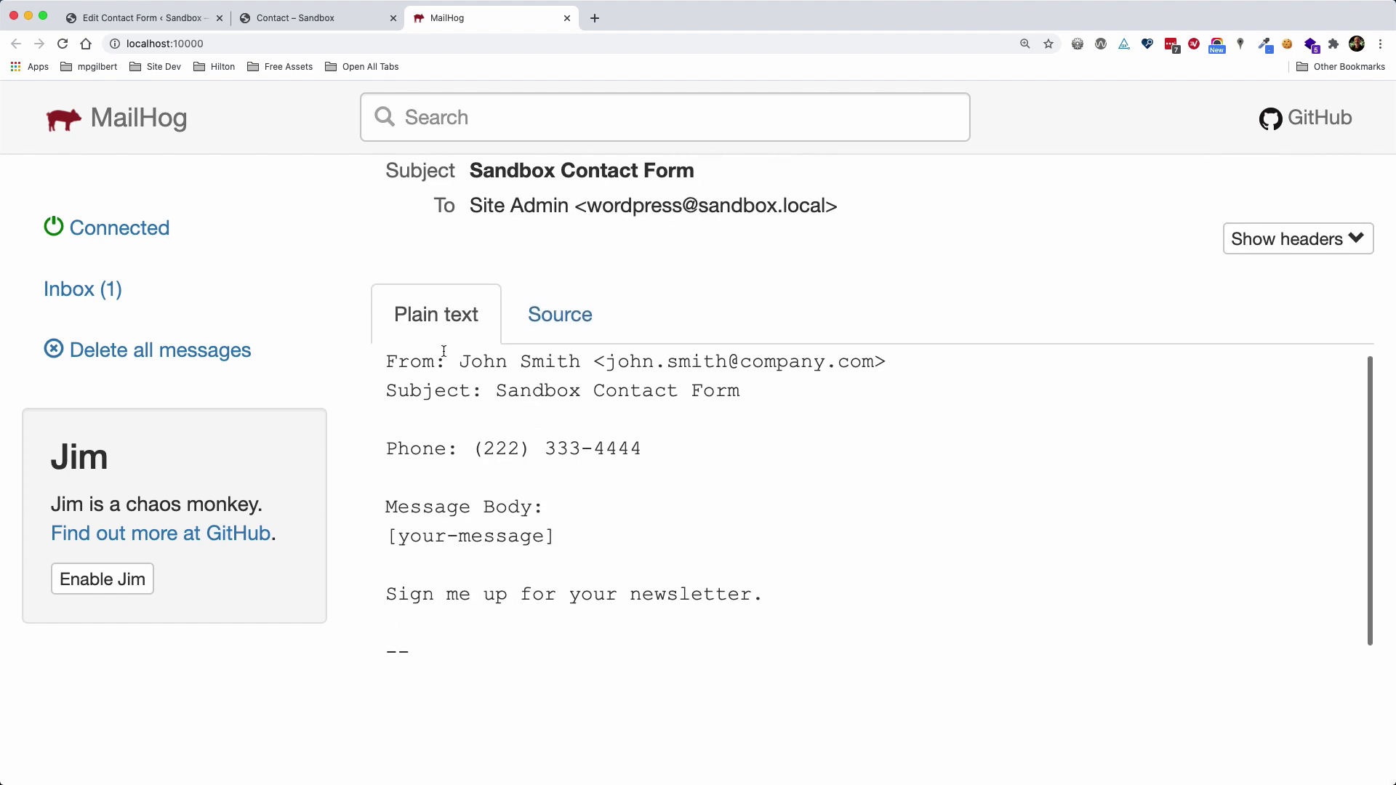
pyautogui.scroll(1, 487, 393)
# Inspect the sender, subject, phone, [your-message] placeholder and newsletter lines, then return to the inbox
pyautogui.moveTo(461, 375); pyautogui.dragTo(876, 374)
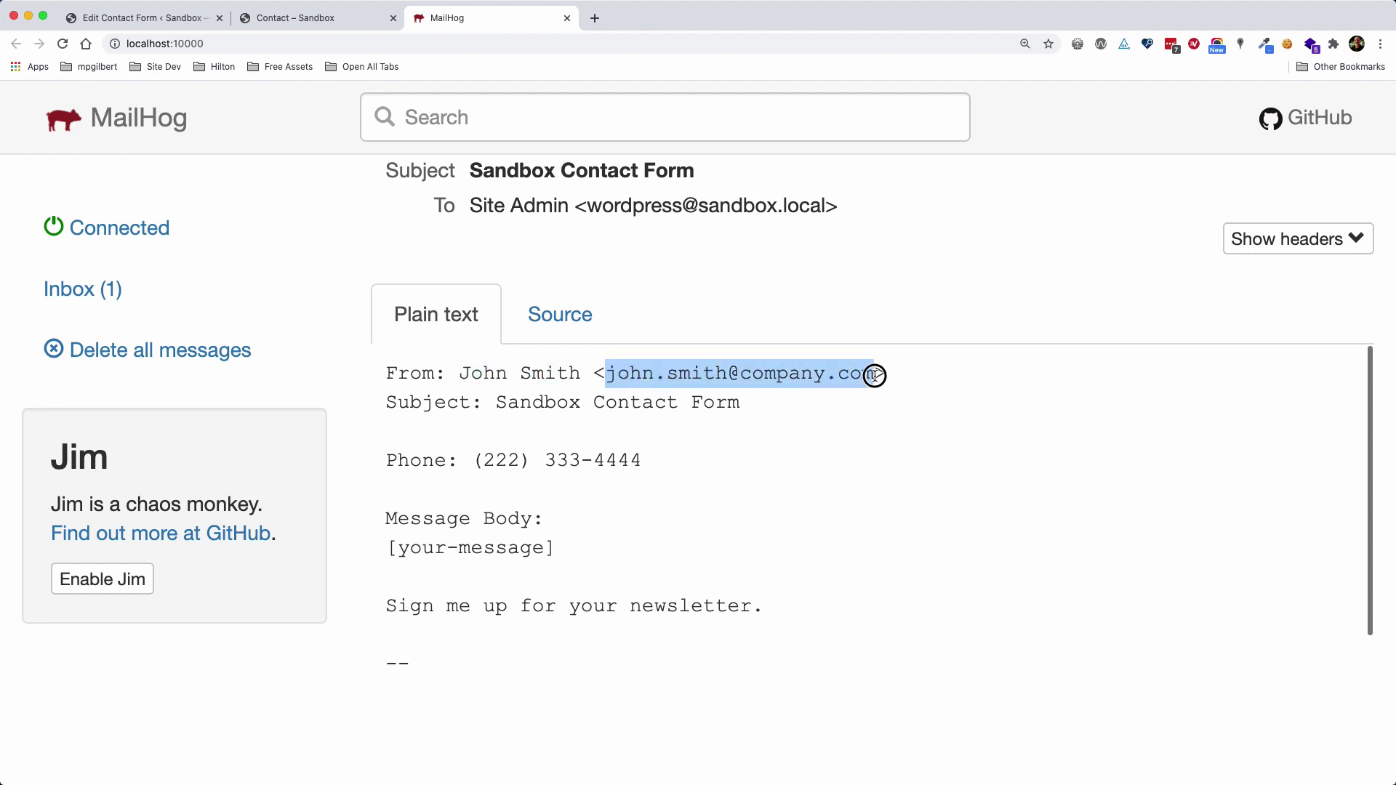
pyautogui.moveTo(496, 403); pyautogui.dragTo(738, 402)
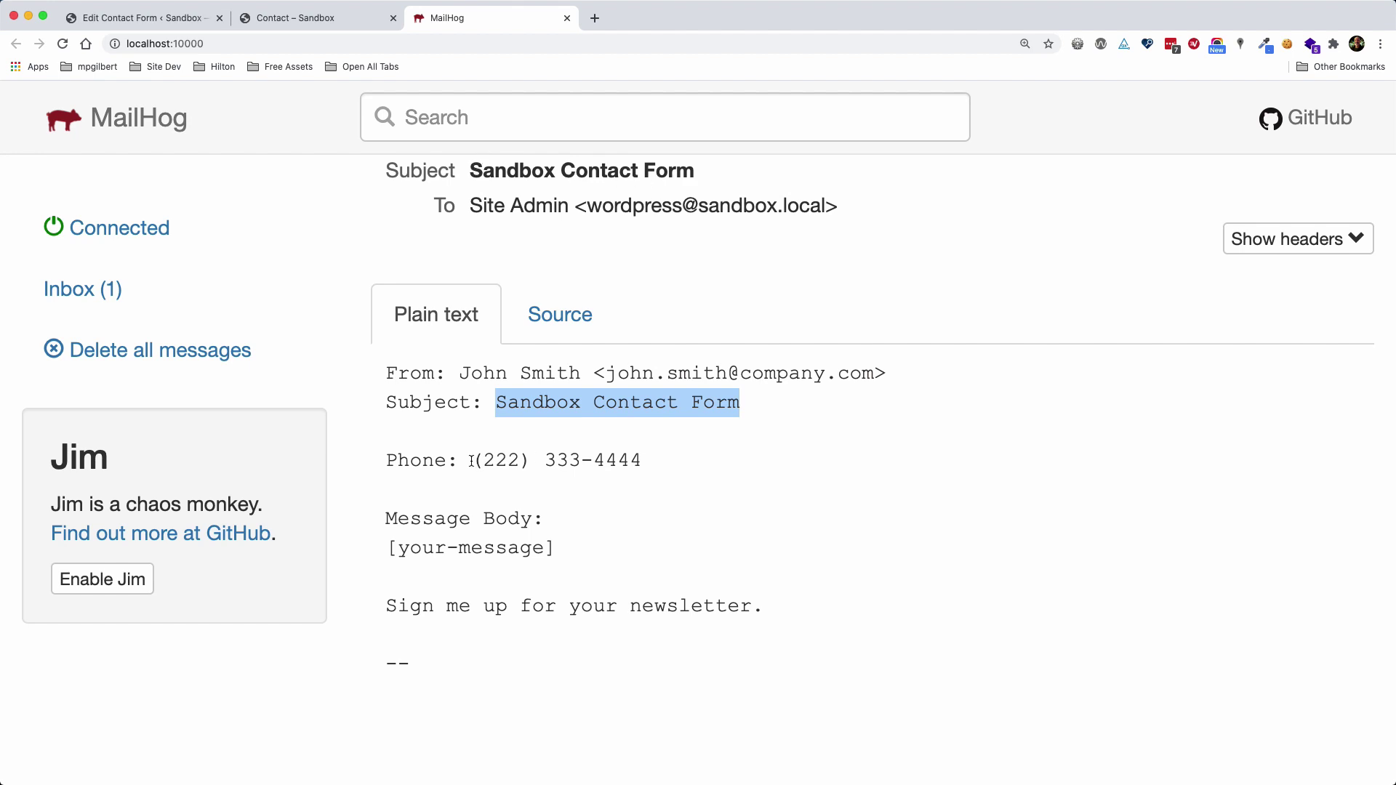
pyautogui.moveTo(471, 461); pyautogui.dragTo(642, 461)
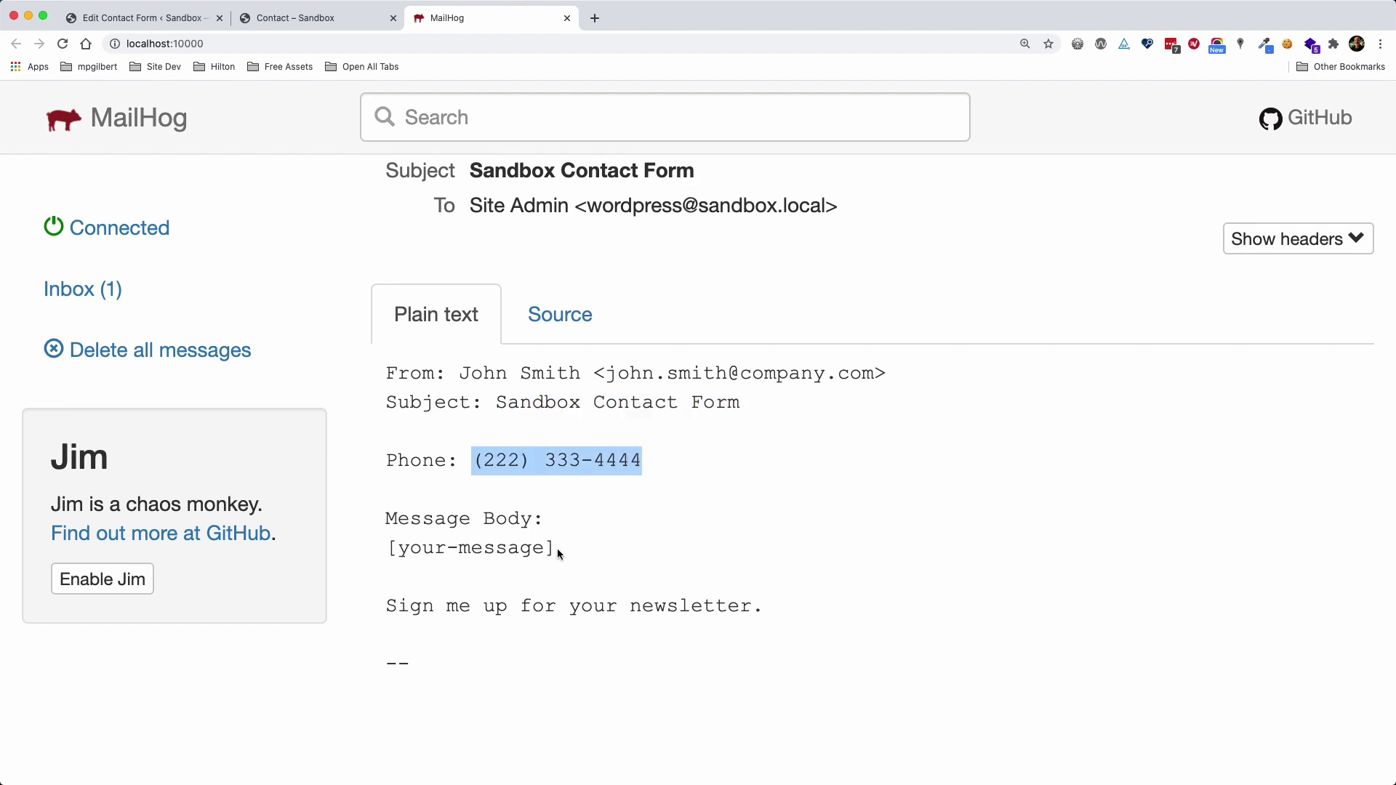
pyautogui.moveTo(558, 550); pyautogui.dragTo(383, 549)
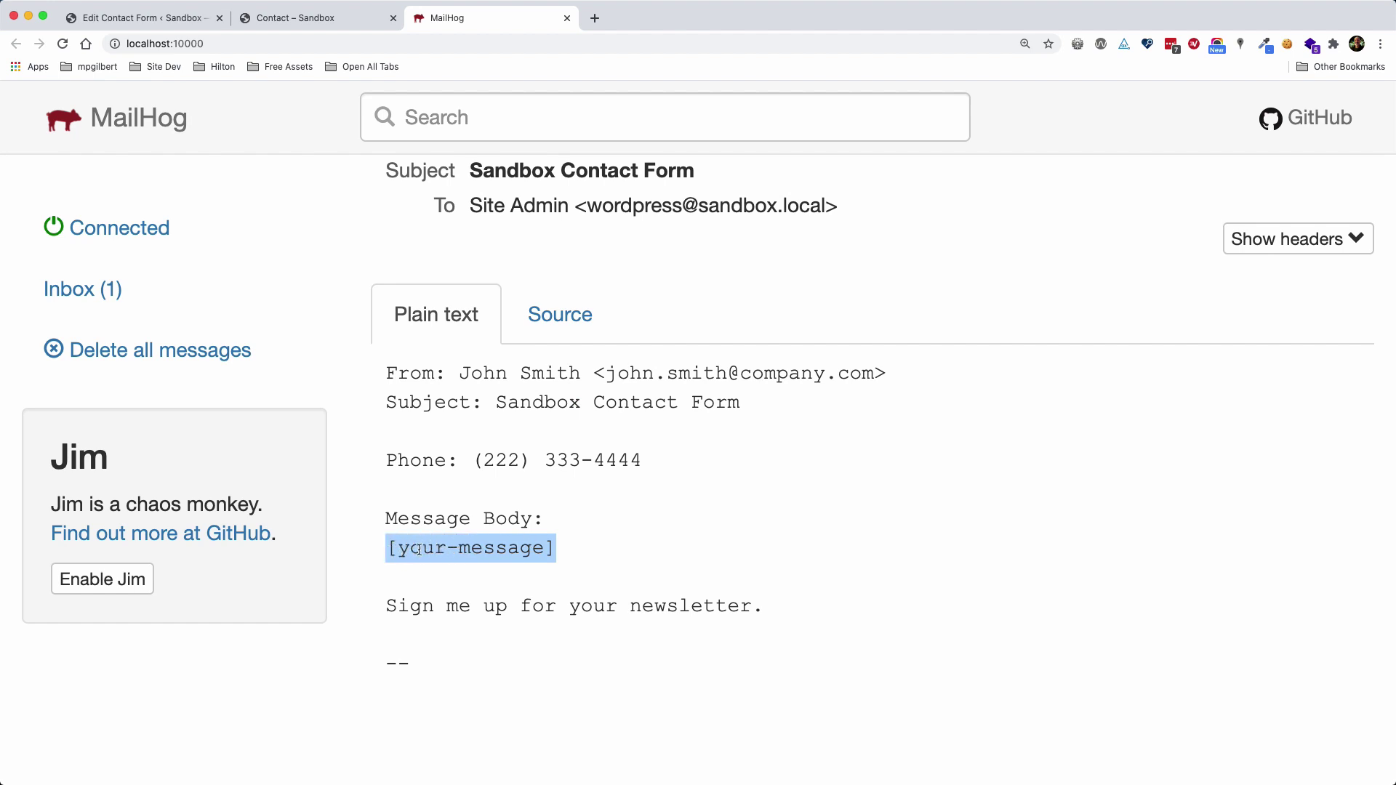
pyautogui.doubleClick(419, 551)
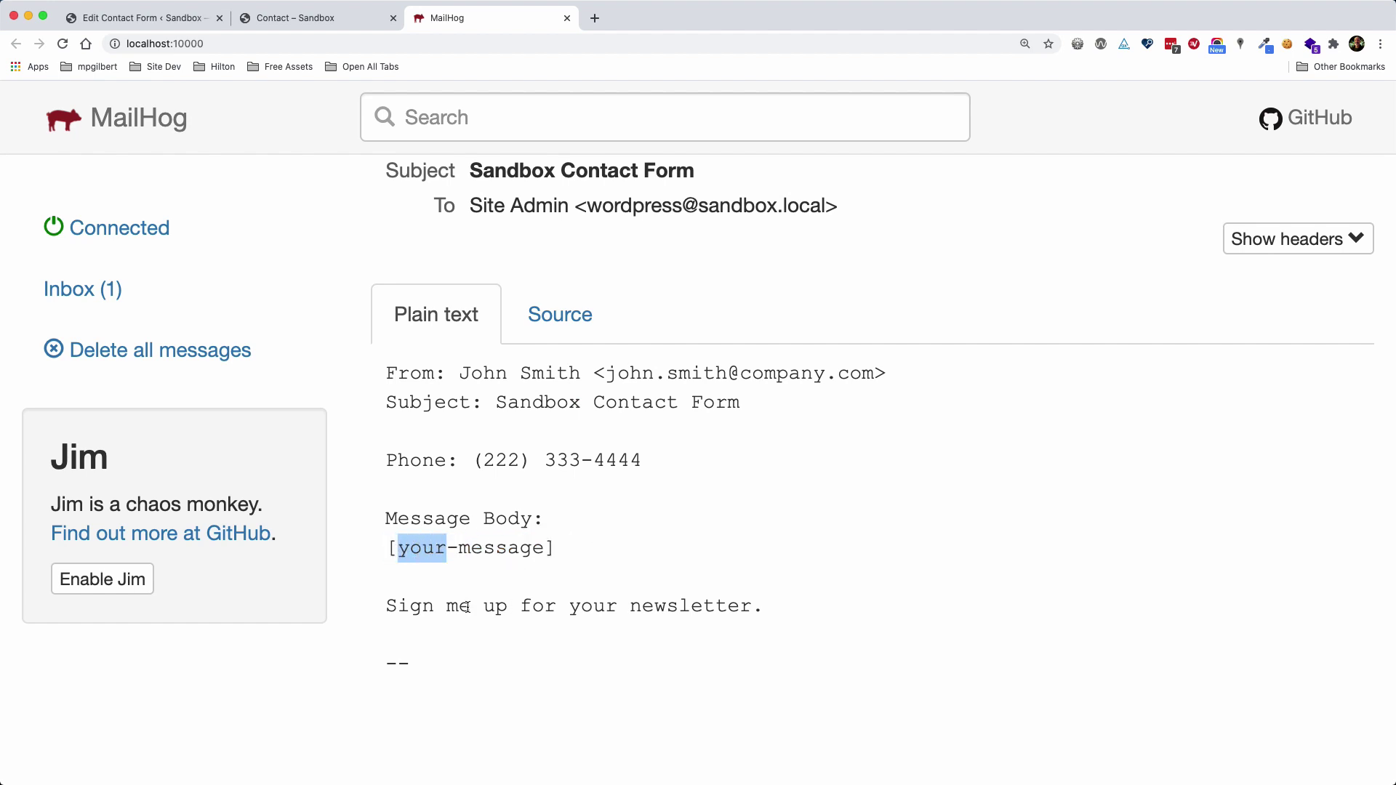
pyautogui.moveTo(387, 606); pyautogui.dragTo(766, 605)
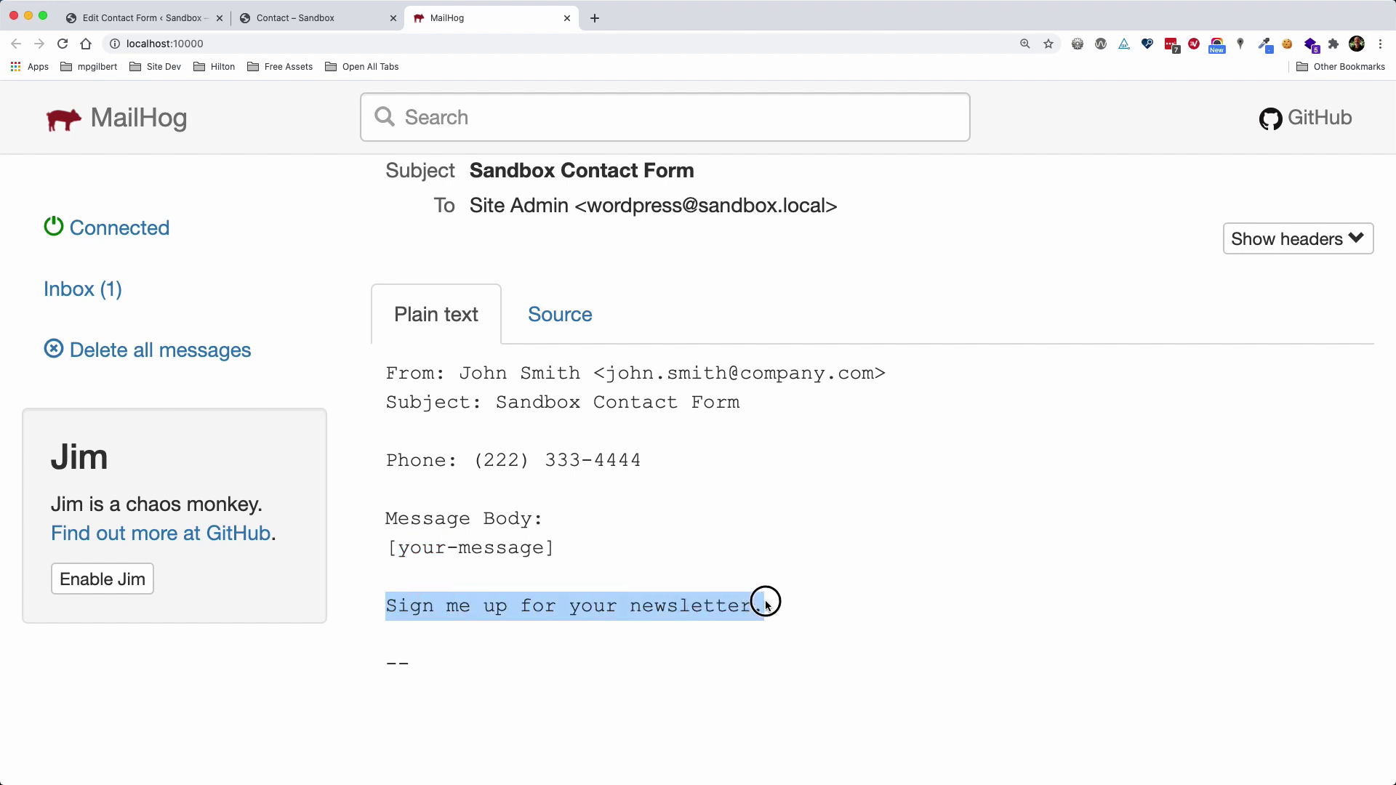
pyautogui.click(599, 565)
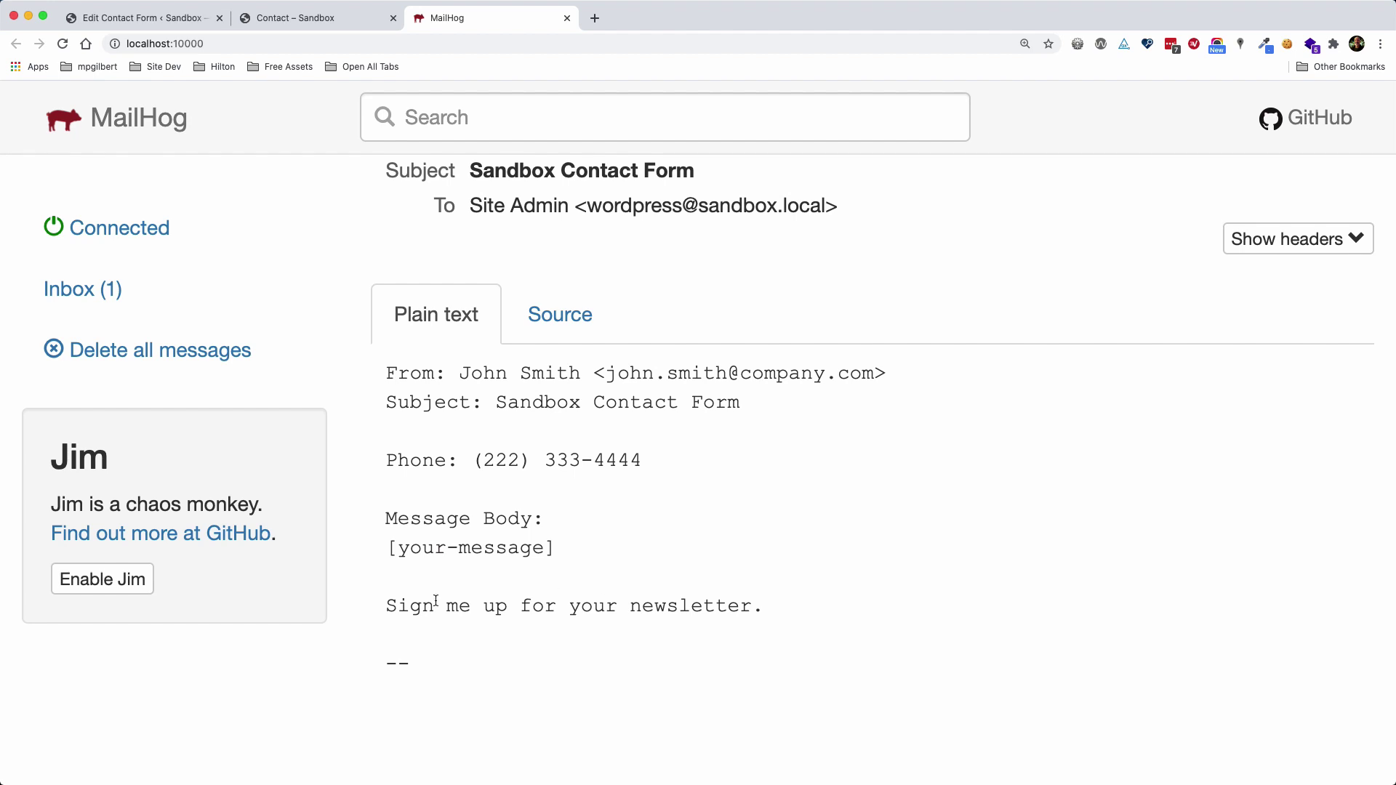
pyautogui.click(109, 293)
# Swap the [your-message] tag under Message Body for [form-message] and save the Contact form
pyautogui.click(153, 16)
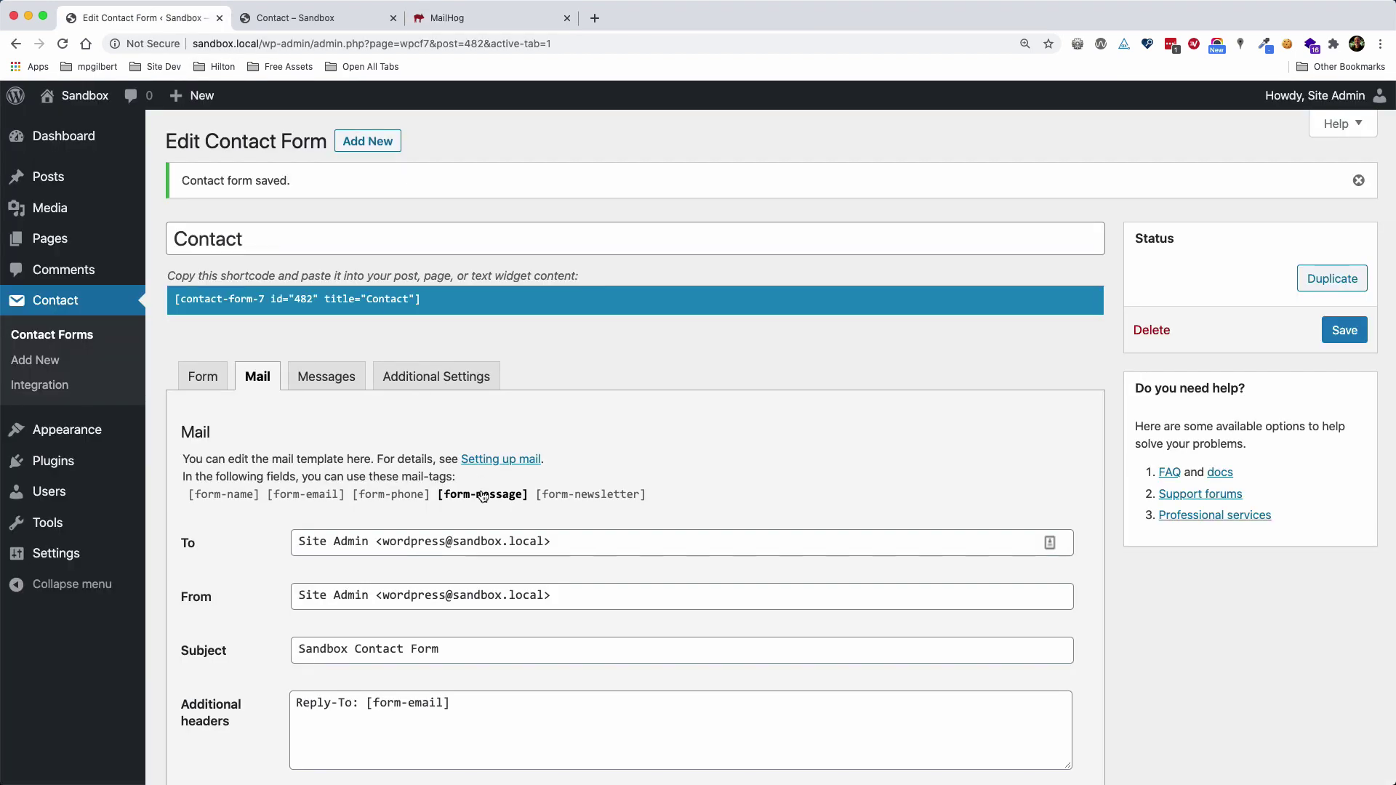
pyautogui.scroll(-1, 280, 398)
pyautogui.scroll(-3, 281, 399)
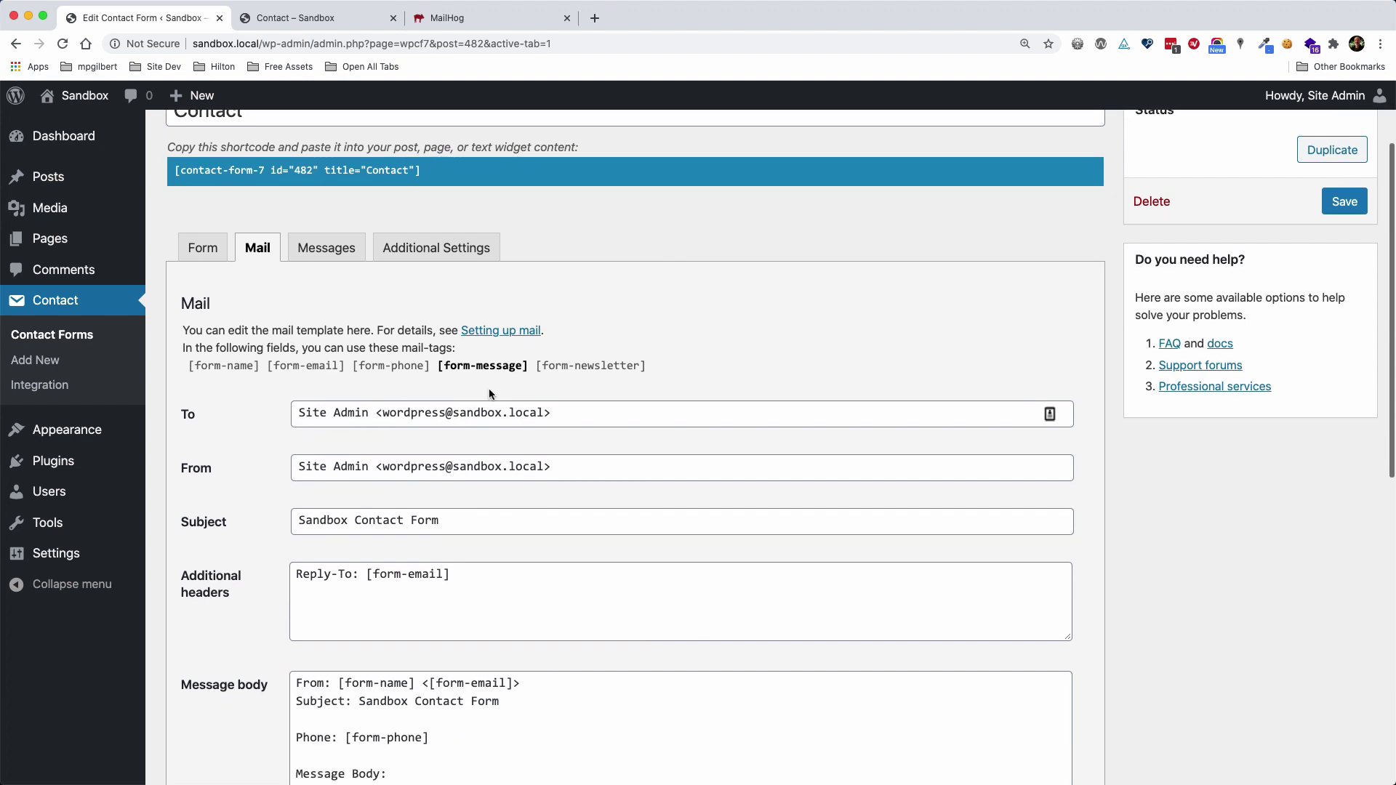
pyautogui.scroll(-3, 524, 646)
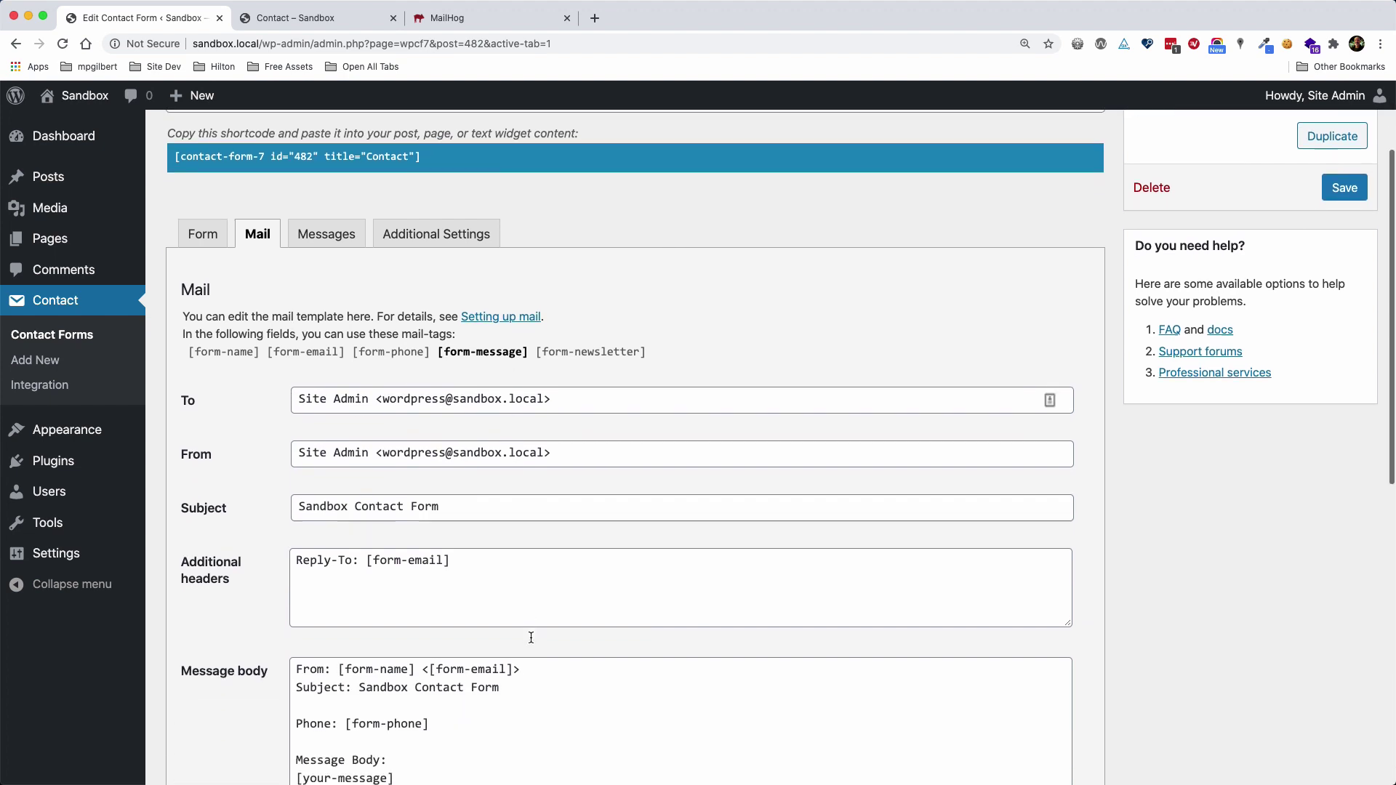
pyautogui.moveTo(396, 681); pyautogui.dragTo(290, 680)
pyautogui.press('BackSpace')
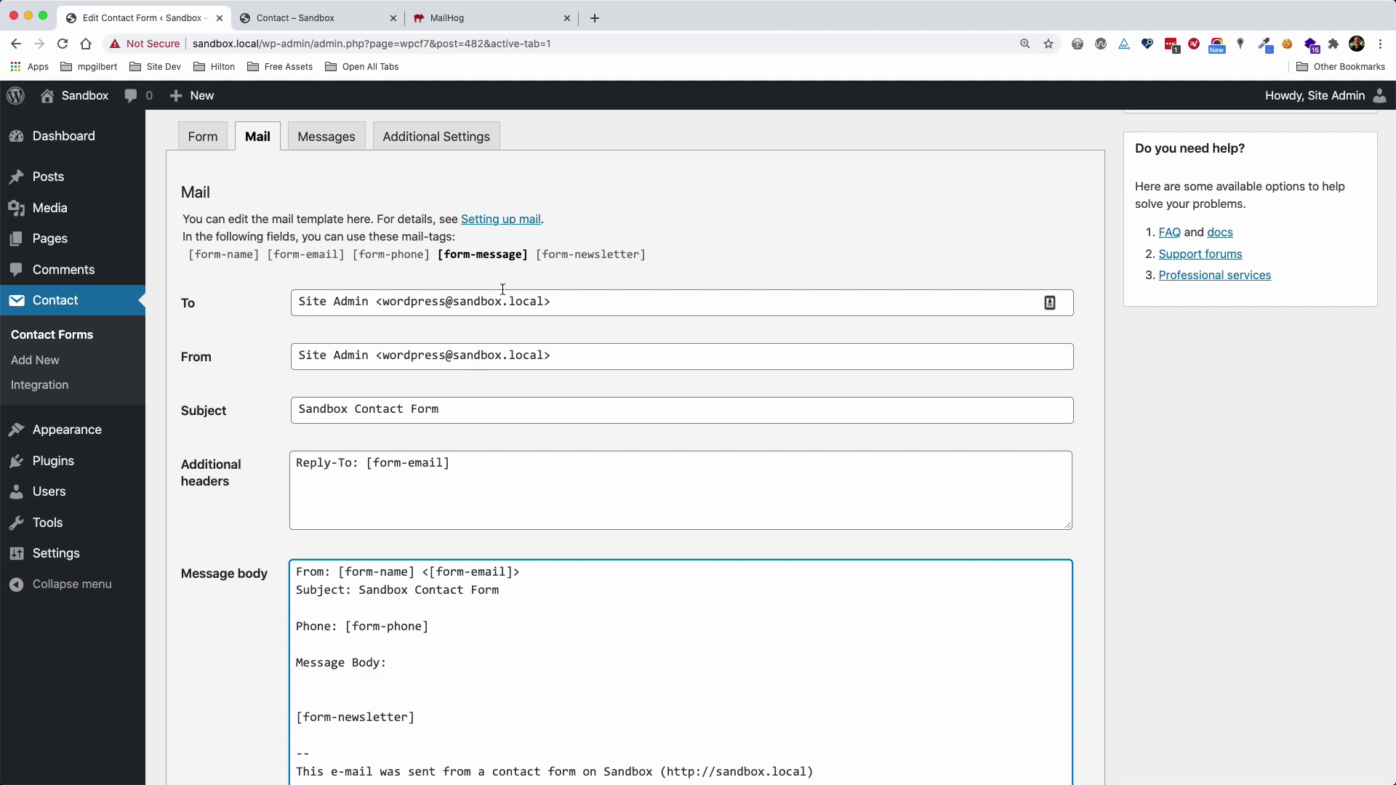
pyautogui.click(495, 262)
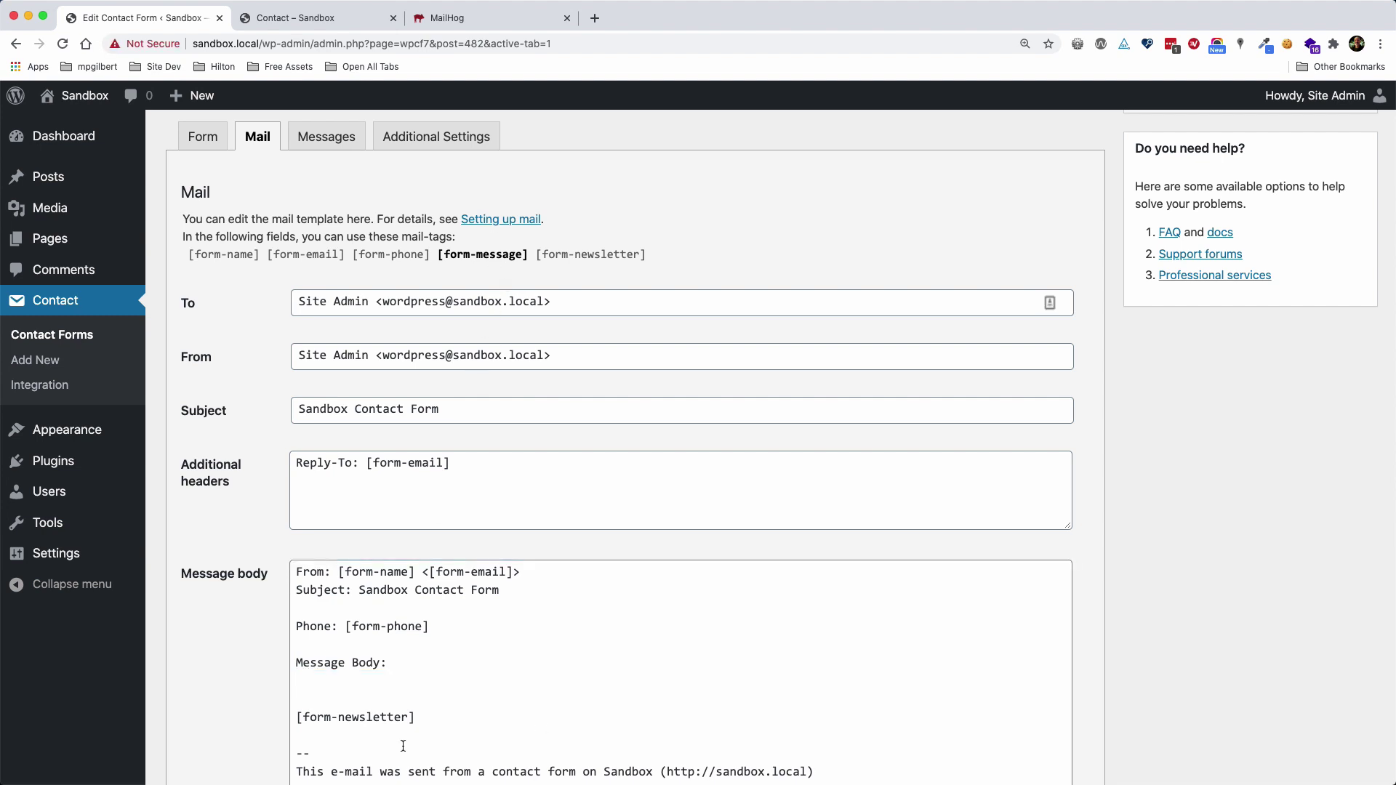
pyautogui.click(360, 677)
pyautogui.write('[')
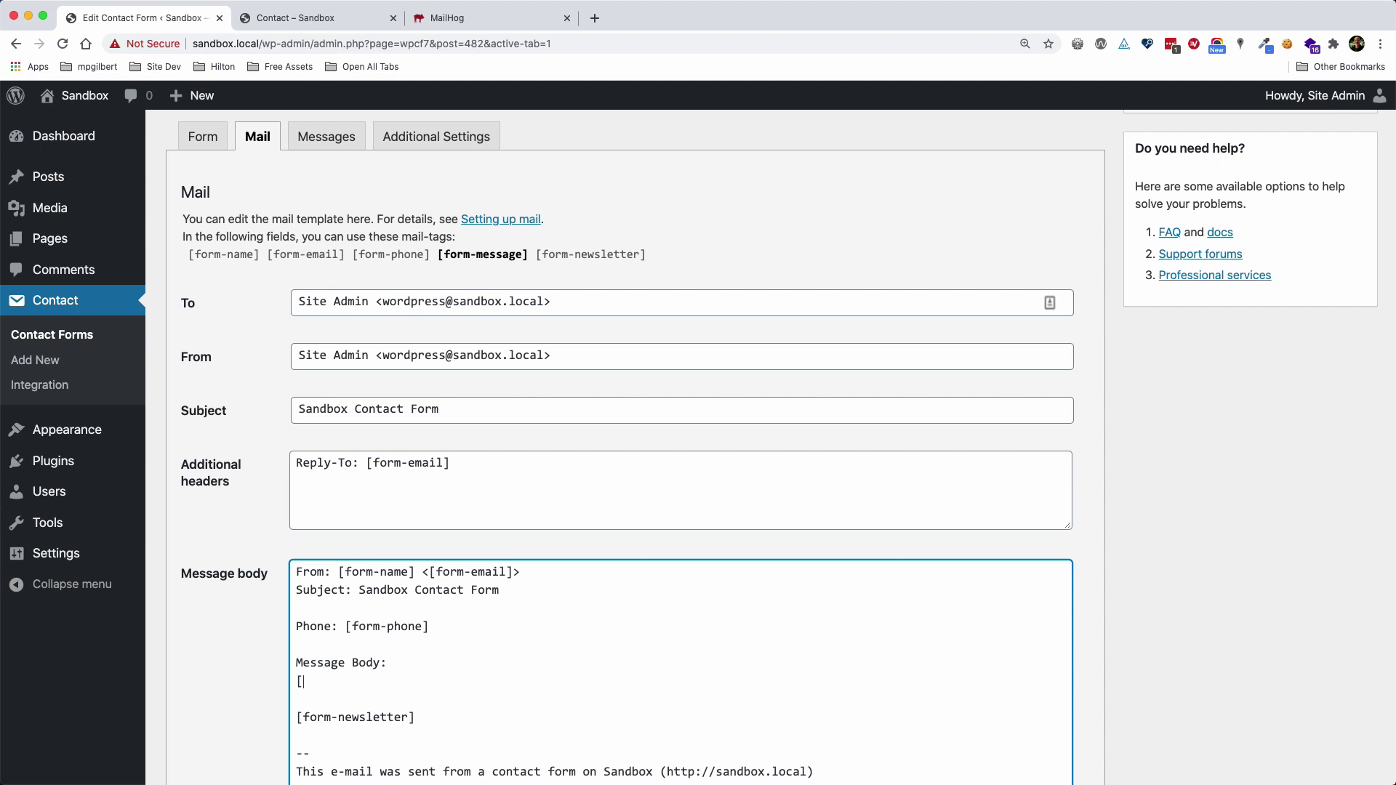
pyautogui.write('form-message]')
pyautogui.scroll(3, 1366, 402)
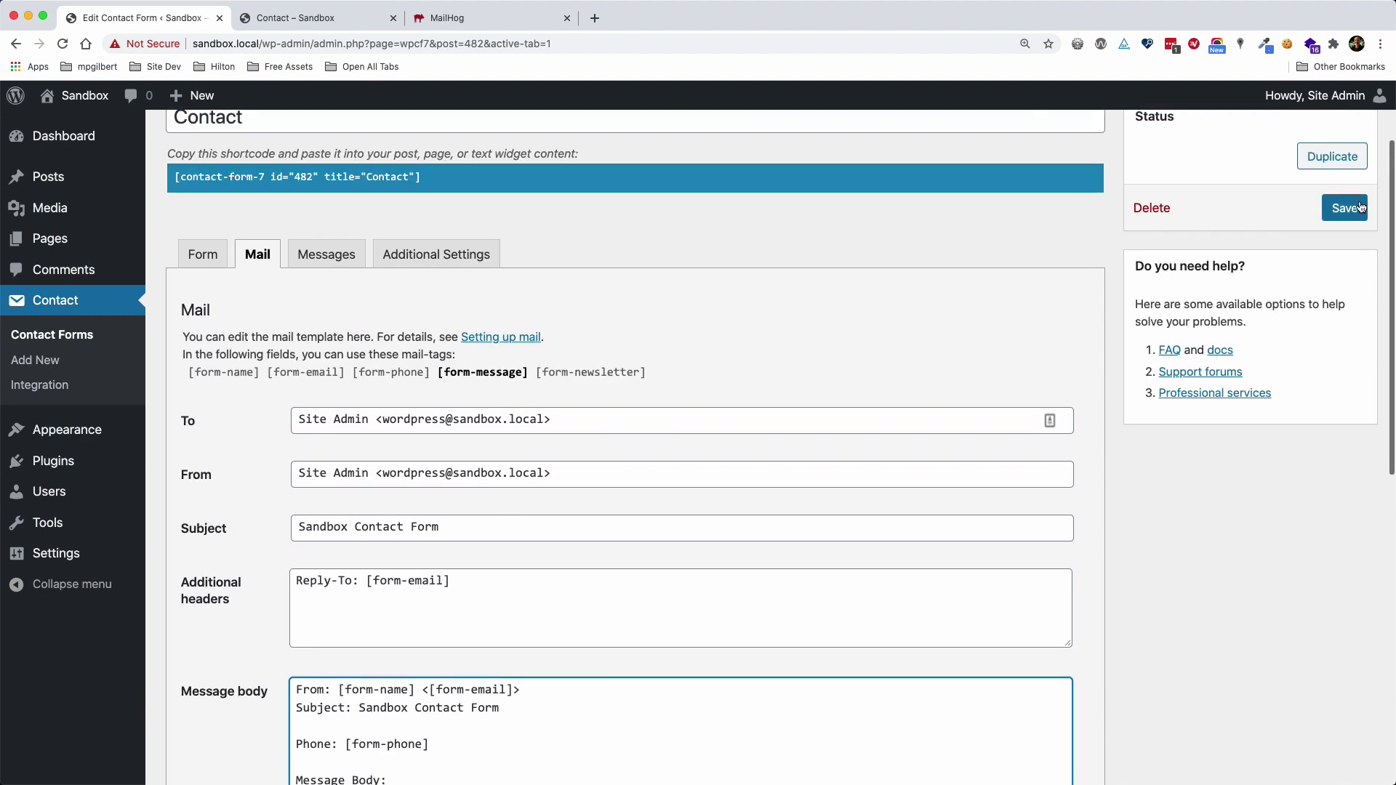
pyautogui.click(1359, 208)
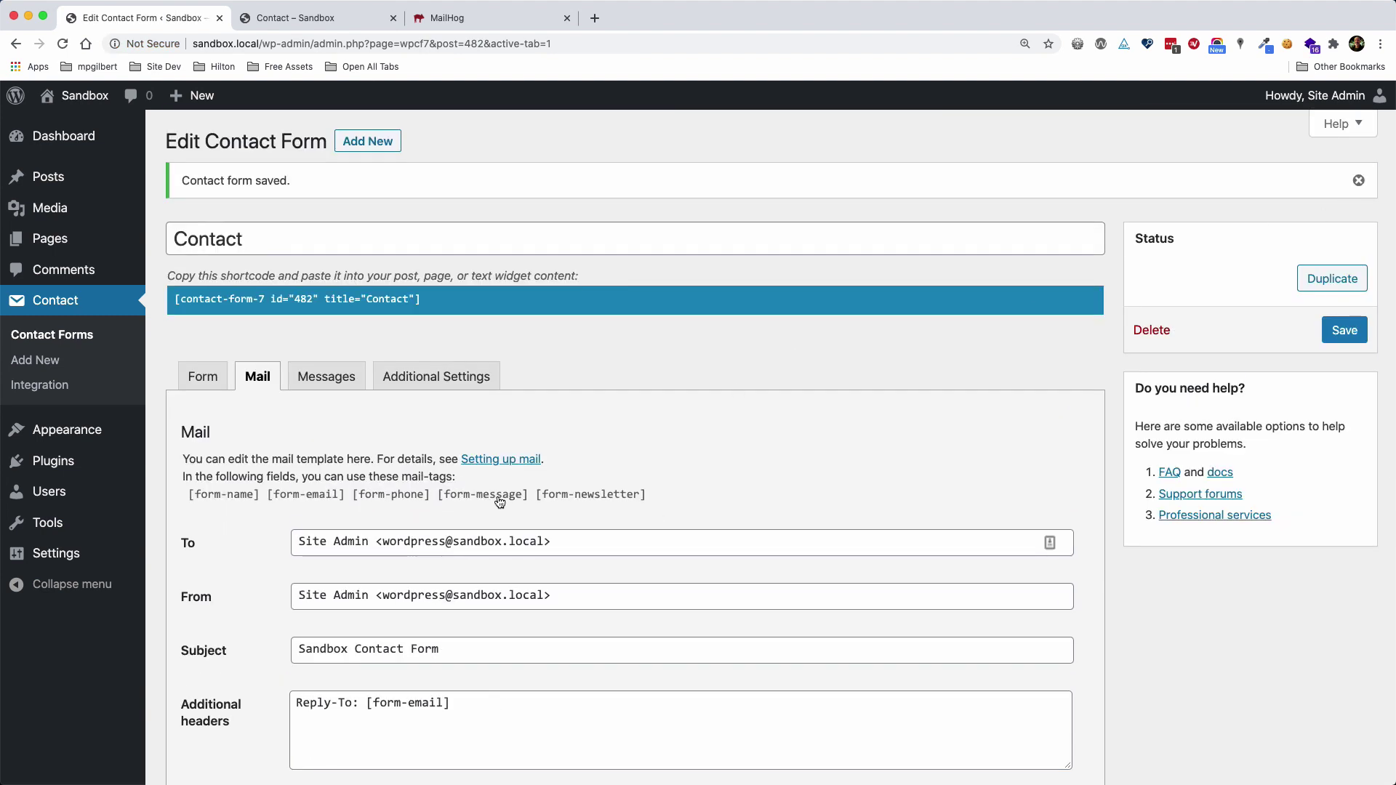
# Reload the live Contact page and autofill the Name, Email and Phone fields from saved suggestions
pyautogui.click(339, 18)
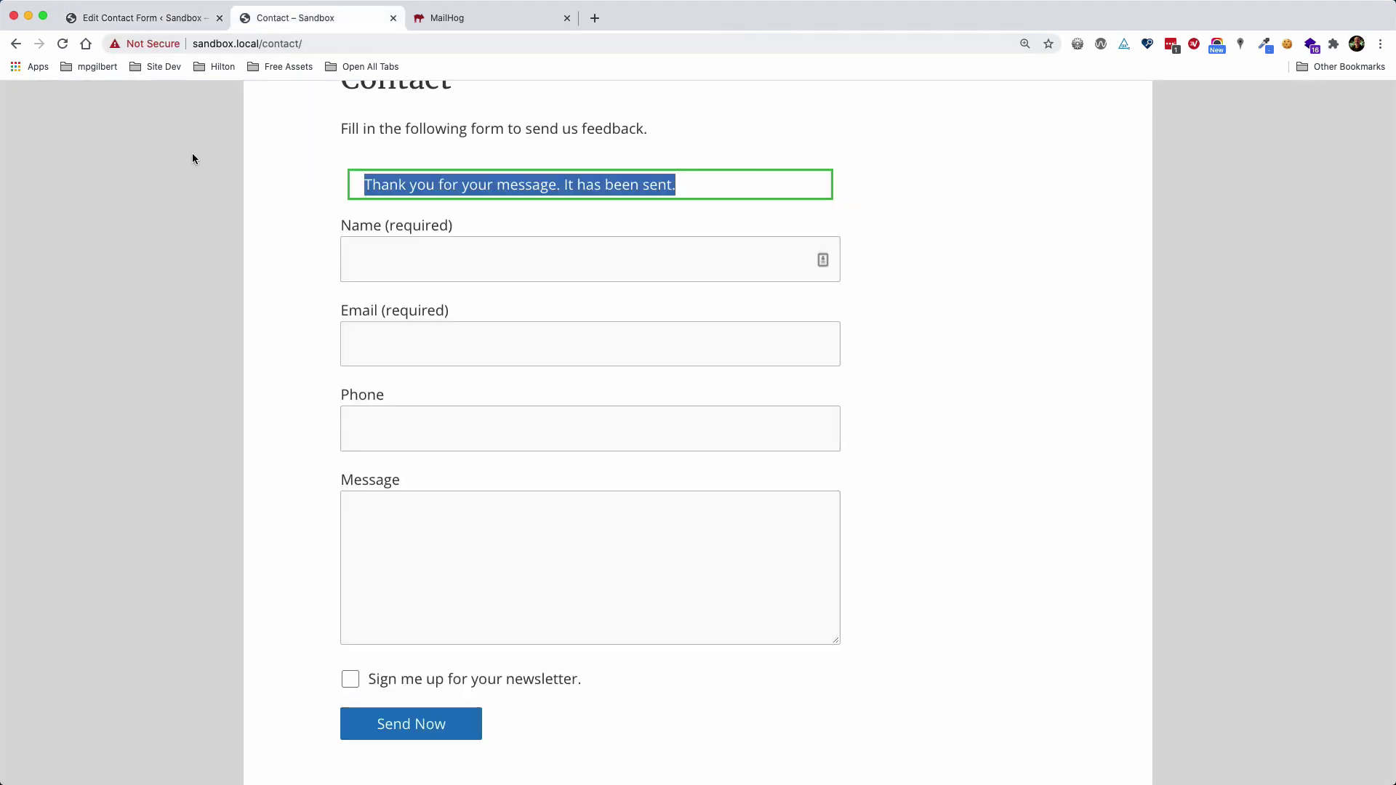
pyautogui.click(62, 43)
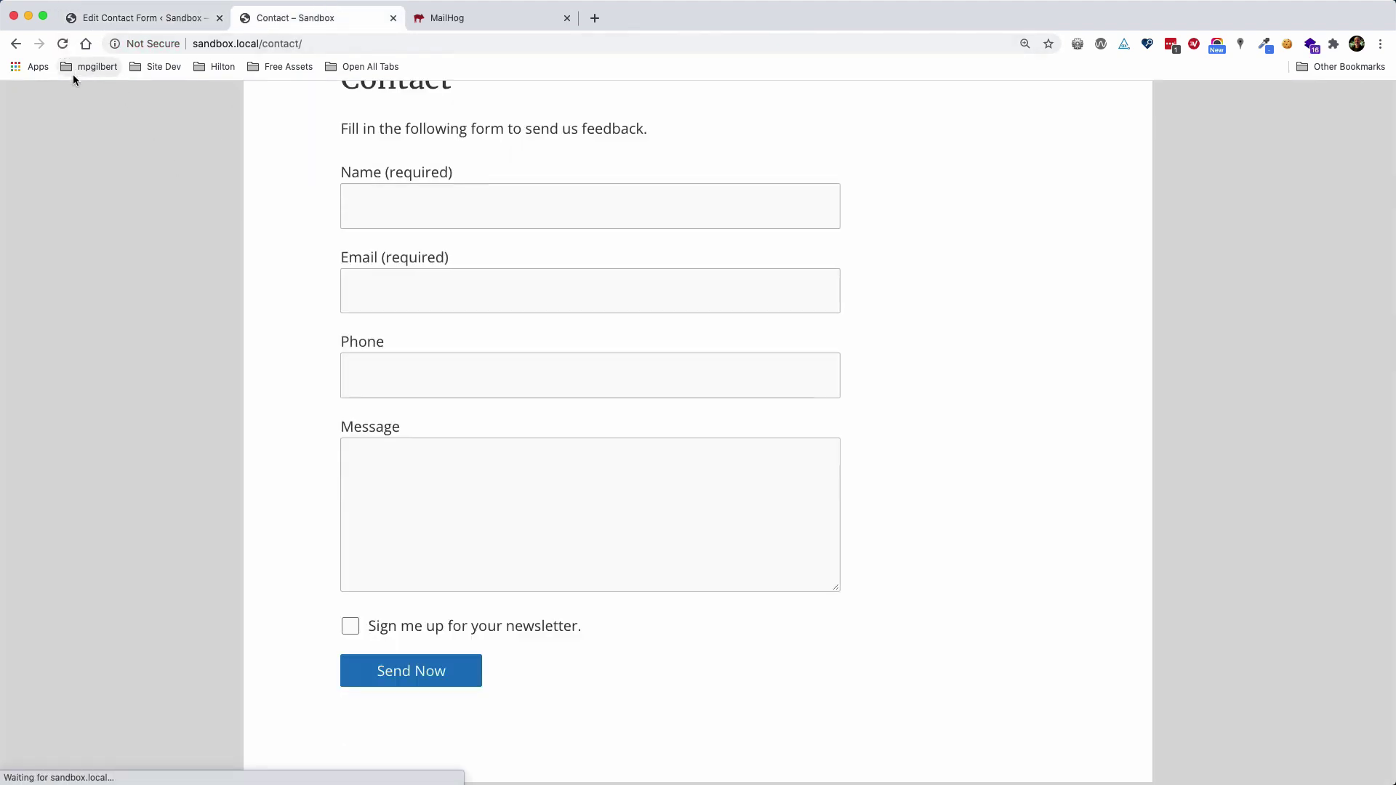
pyautogui.click(406, 207)
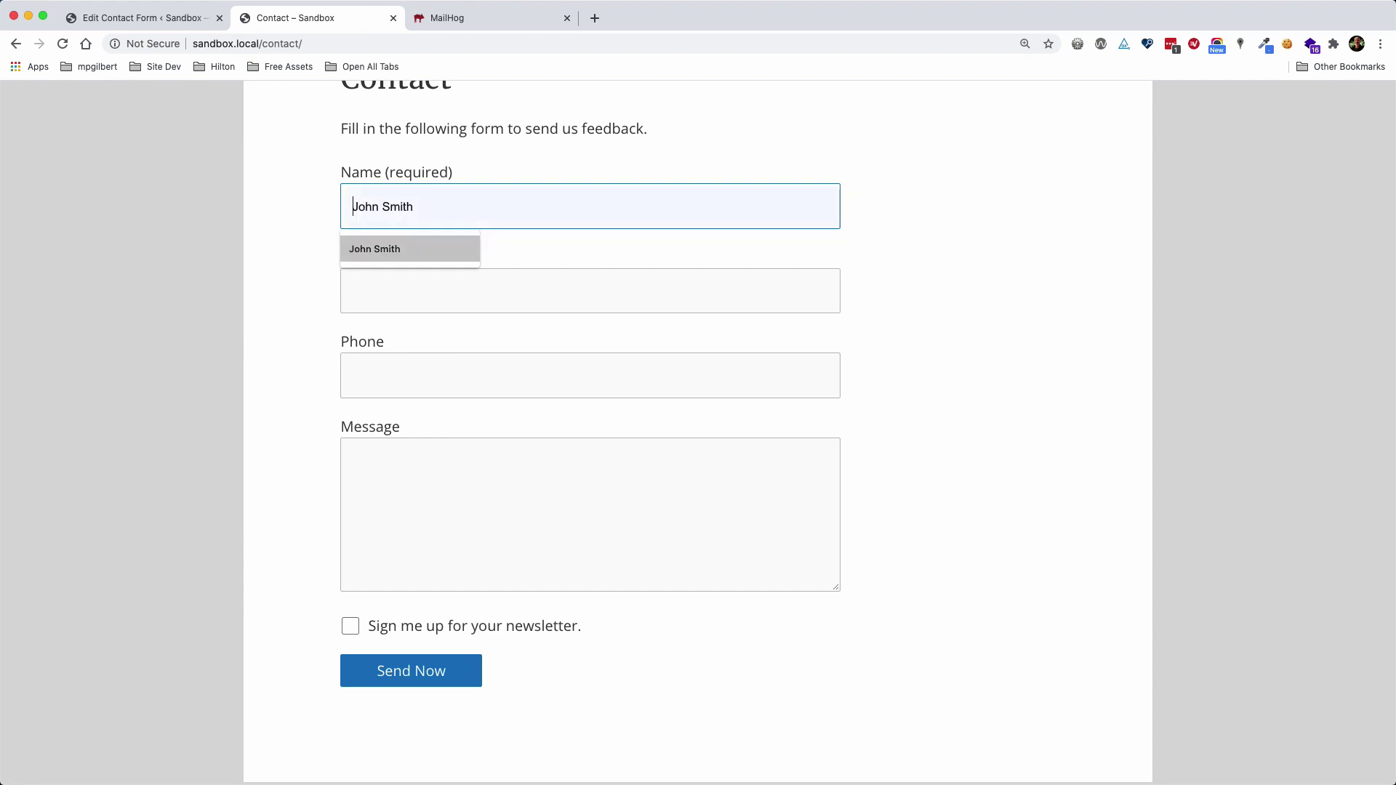
pyautogui.click(405, 246)
pyautogui.press('Tab')
pyautogui.click(372, 282)
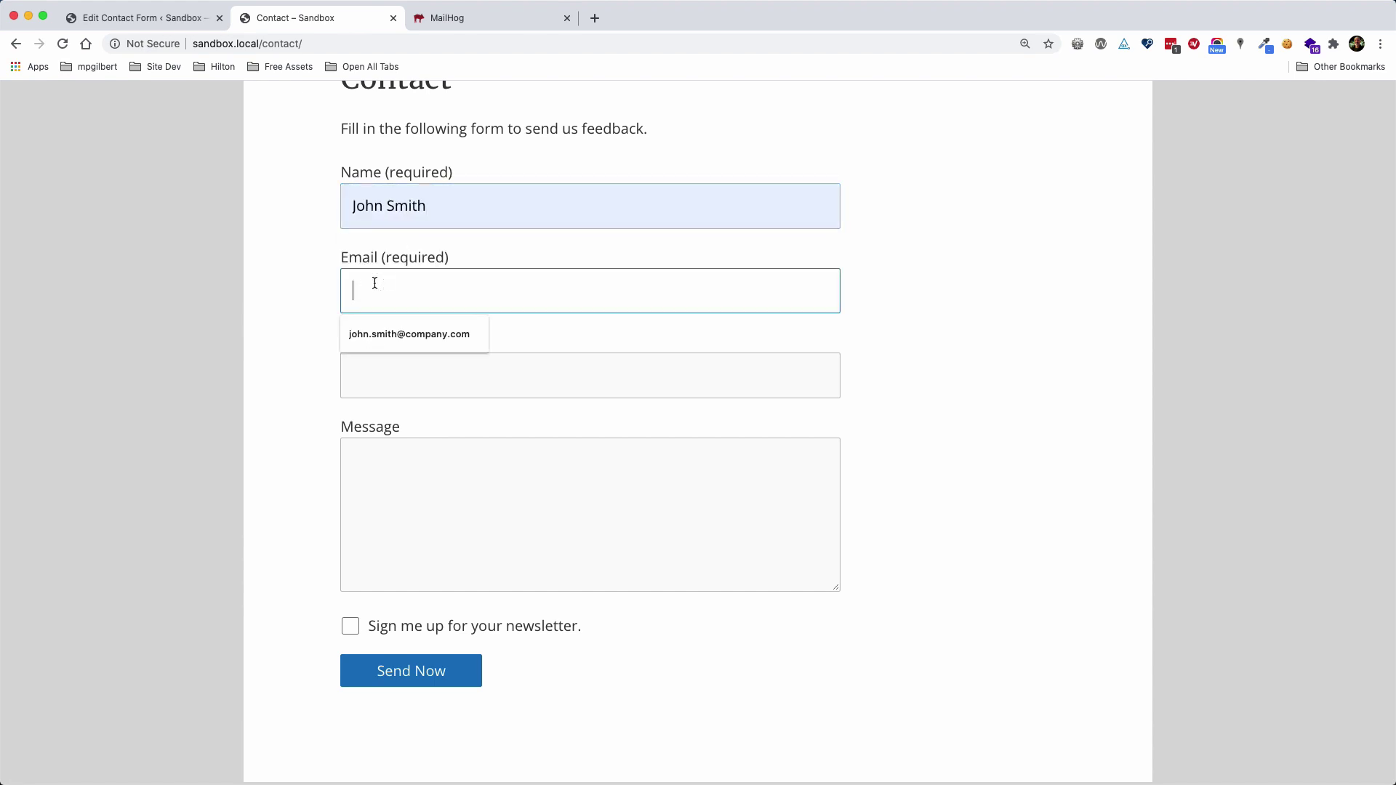
pyautogui.click(372, 330)
pyautogui.click(373, 384)
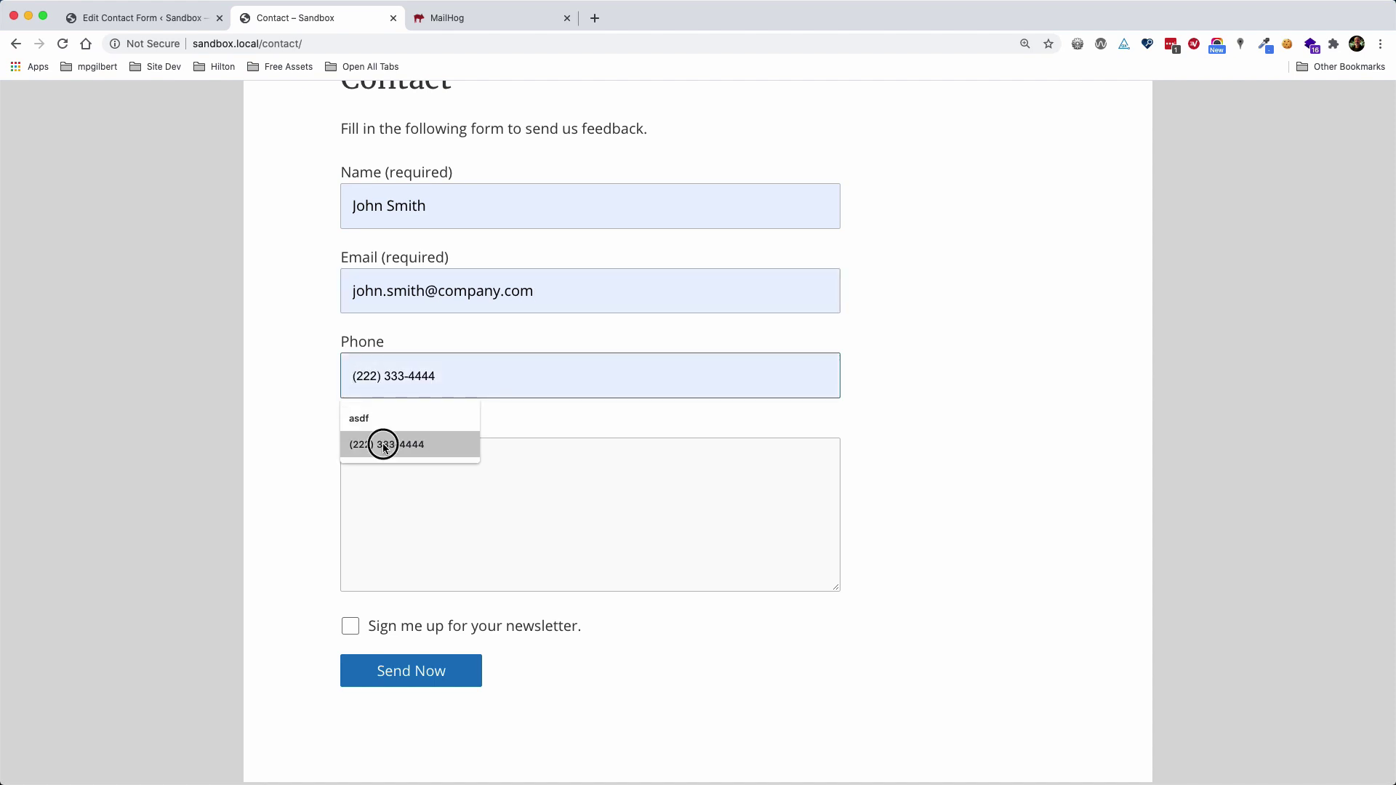
pyautogui.click(386, 443)
# Write the message 'This is another message.' and send the form
pyautogui.click(415, 477)
pyautogui.write('Ths i')
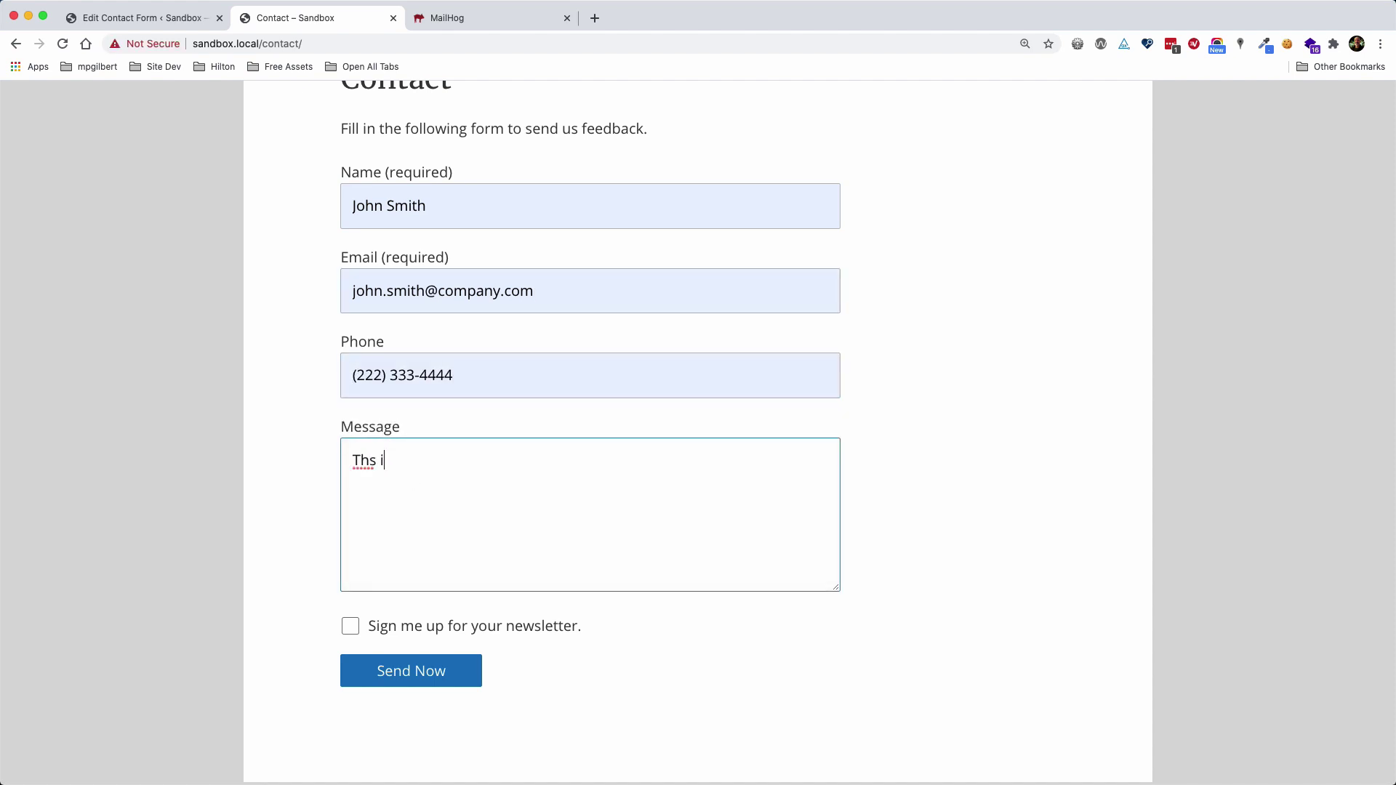
pyautogui.press('BackSpace')
pyautogui.write('is is a nother message.')
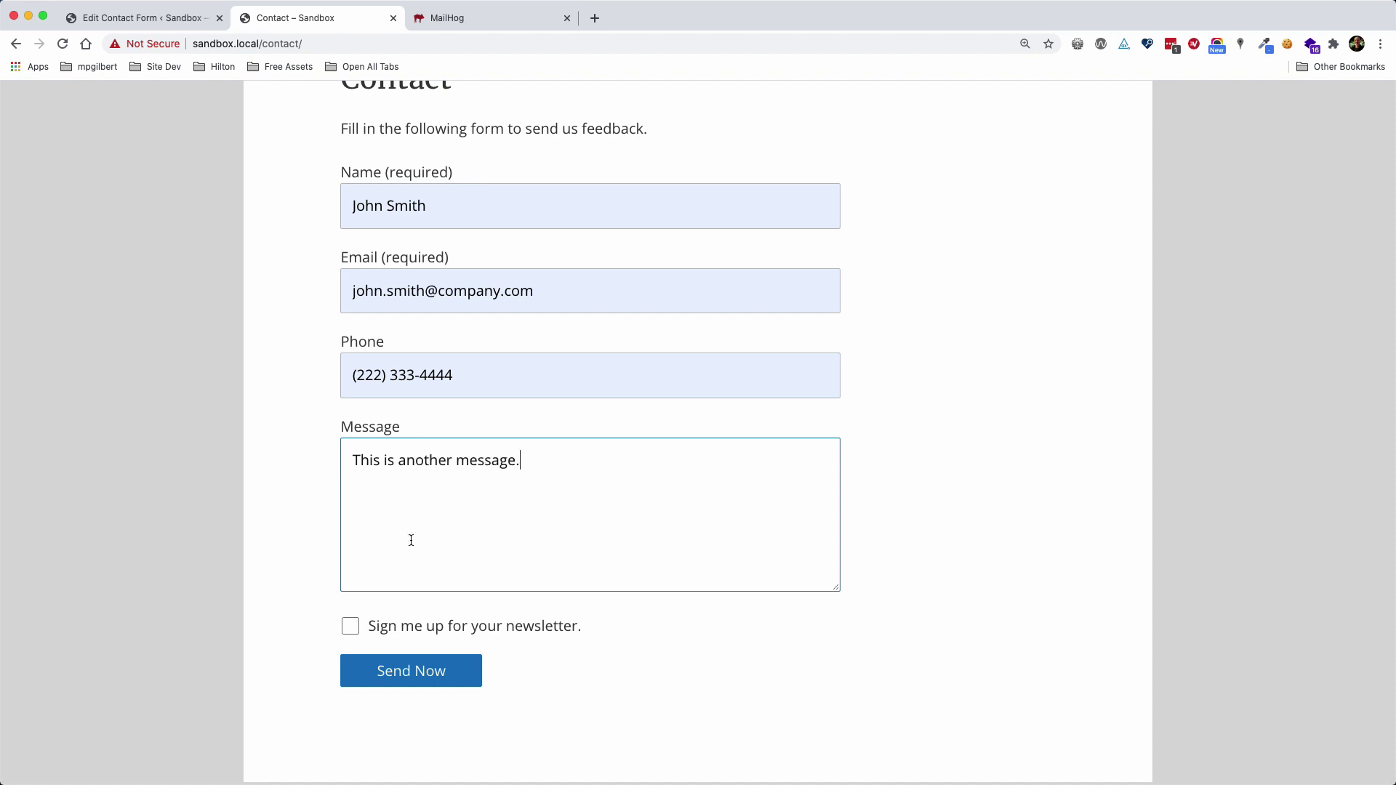
pyautogui.click(397, 670)
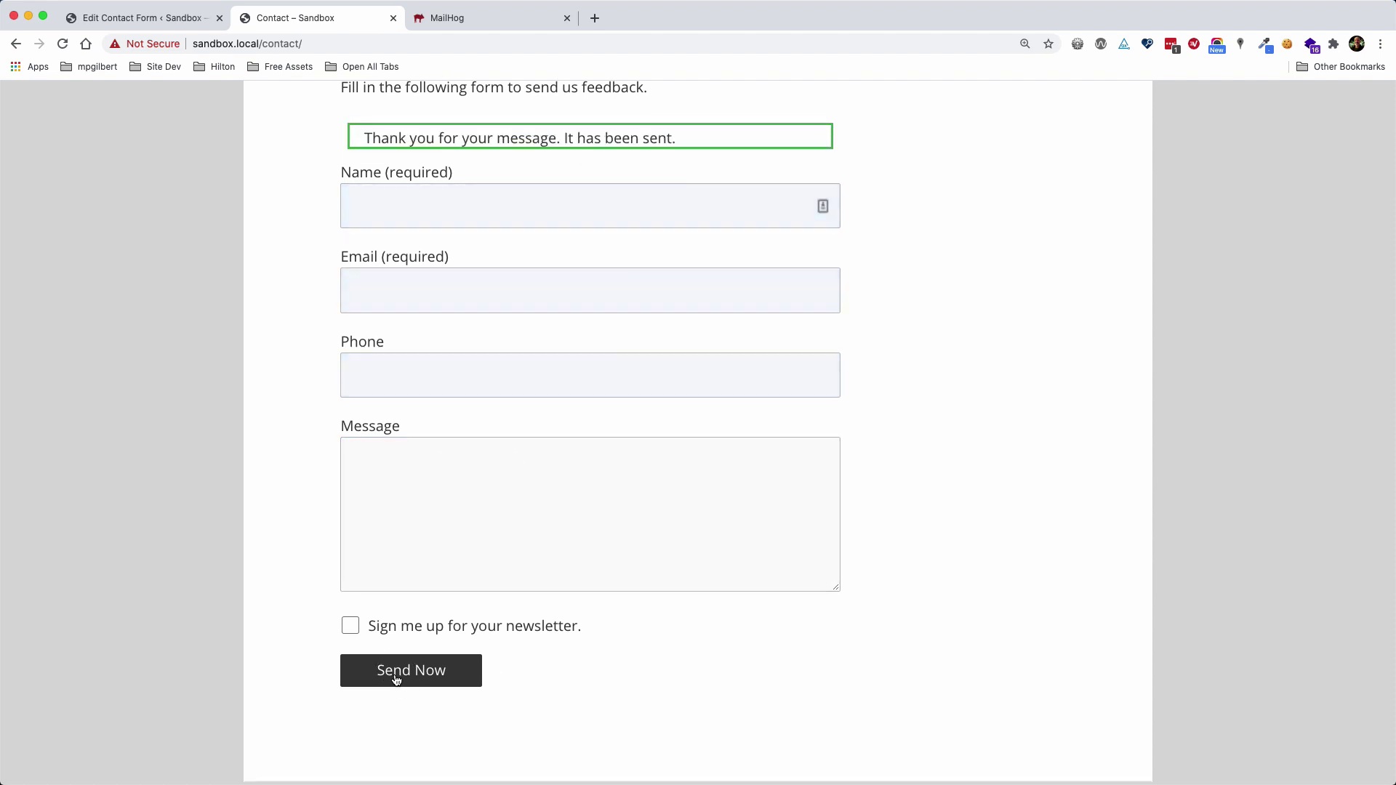
pyautogui.click(461, 14)
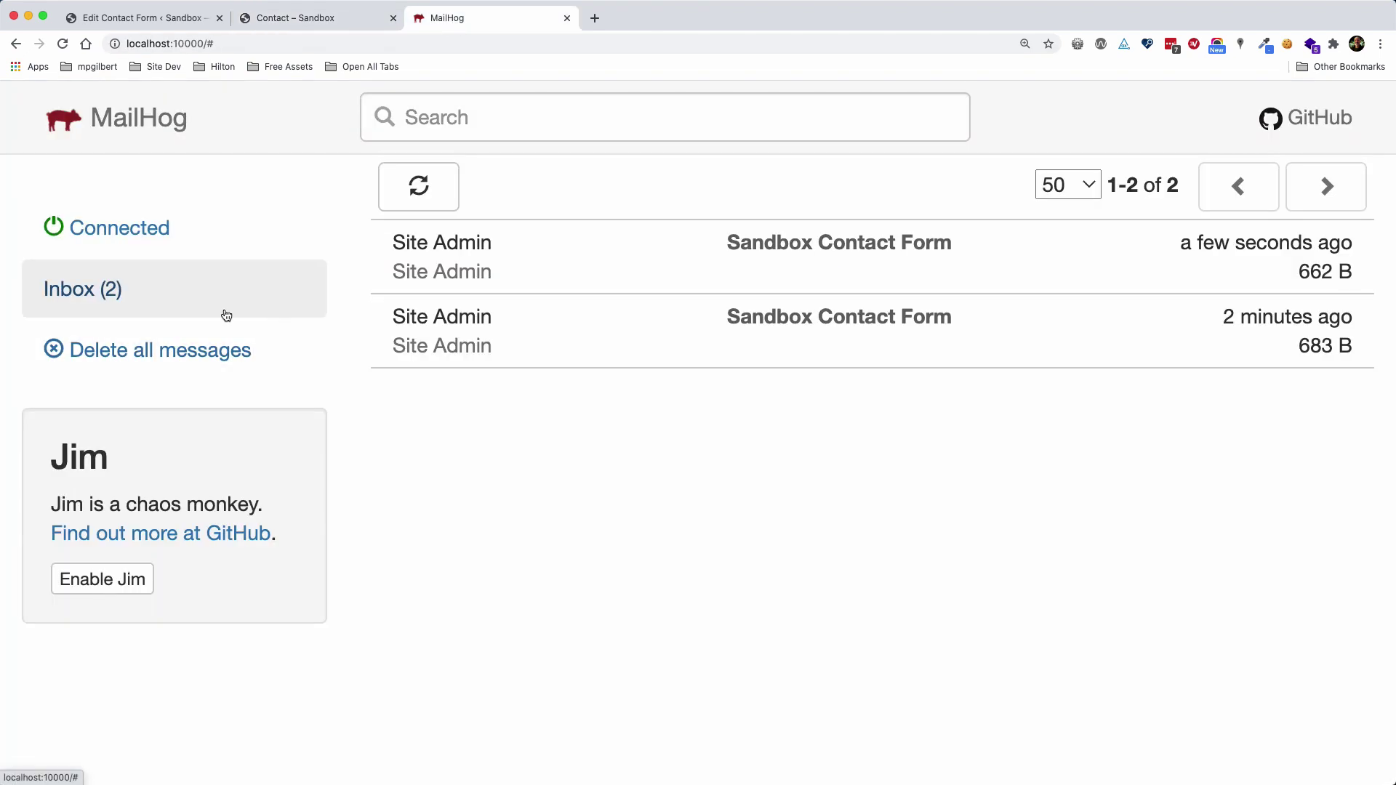
# Open the newest Sandbox Contact Form e-mail and confirm its body reads 'This is another message.'
pyautogui.click(614, 265)
pyautogui.scroll(-2, 696, 491)
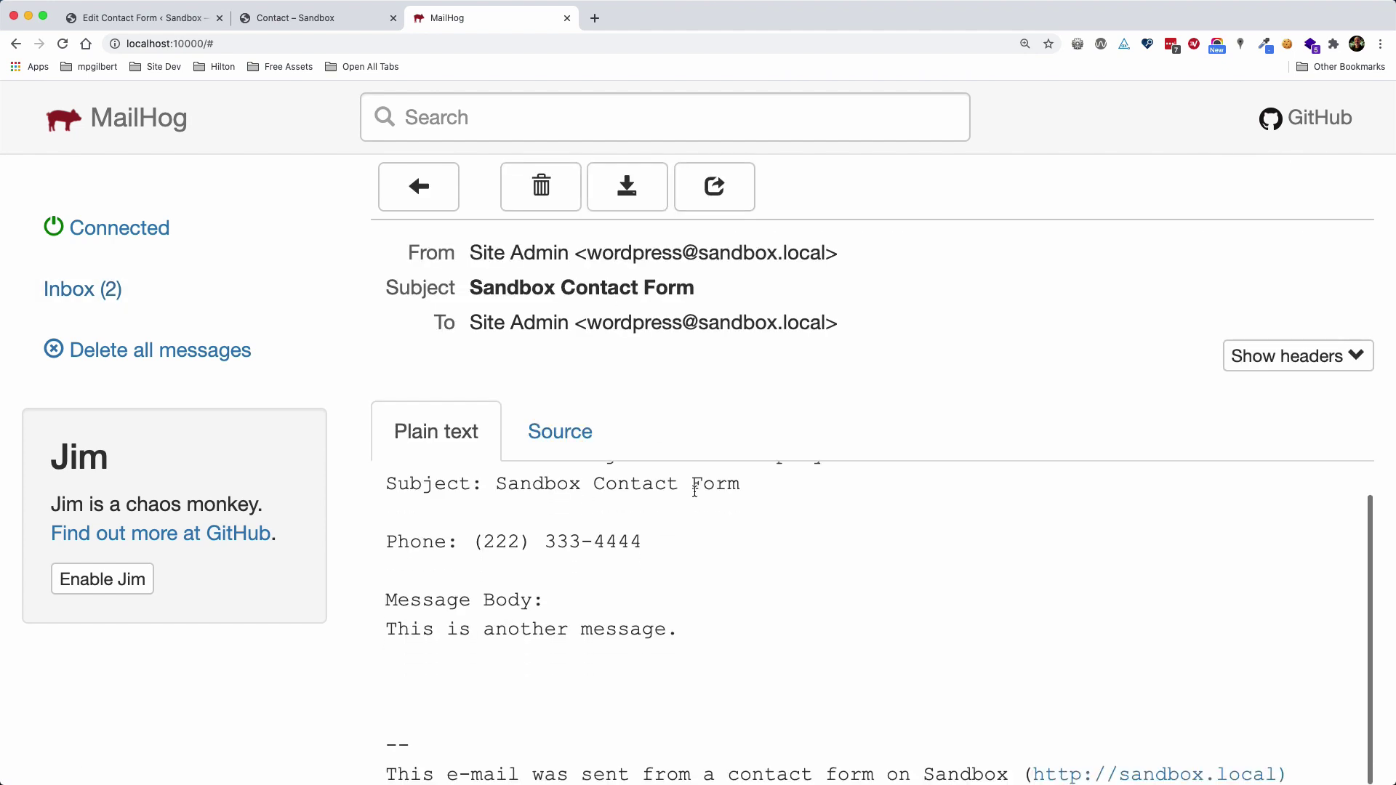
pyautogui.scroll(2, 553, 582)
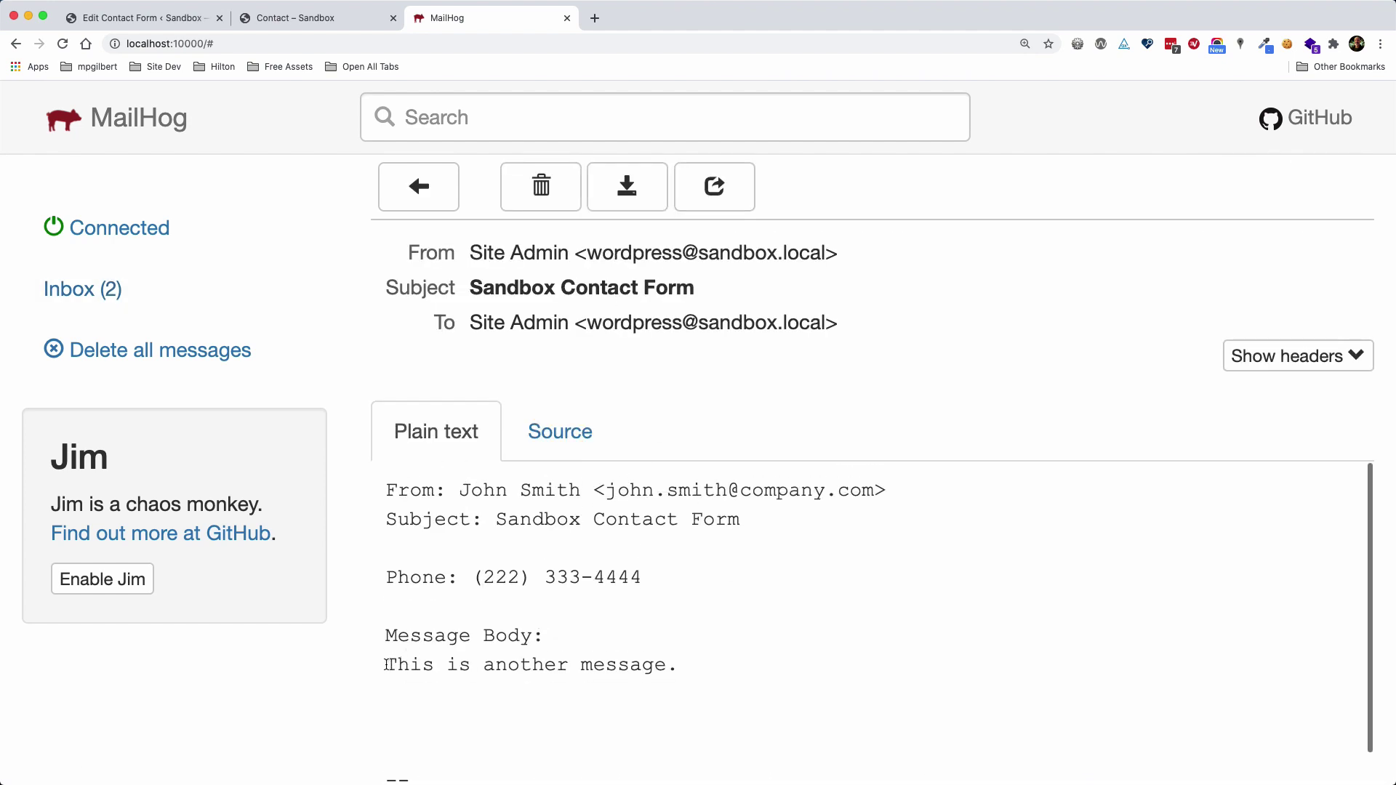
pyautogui.moveTo(386, 664); pyautogui.dragTo(679, 665)
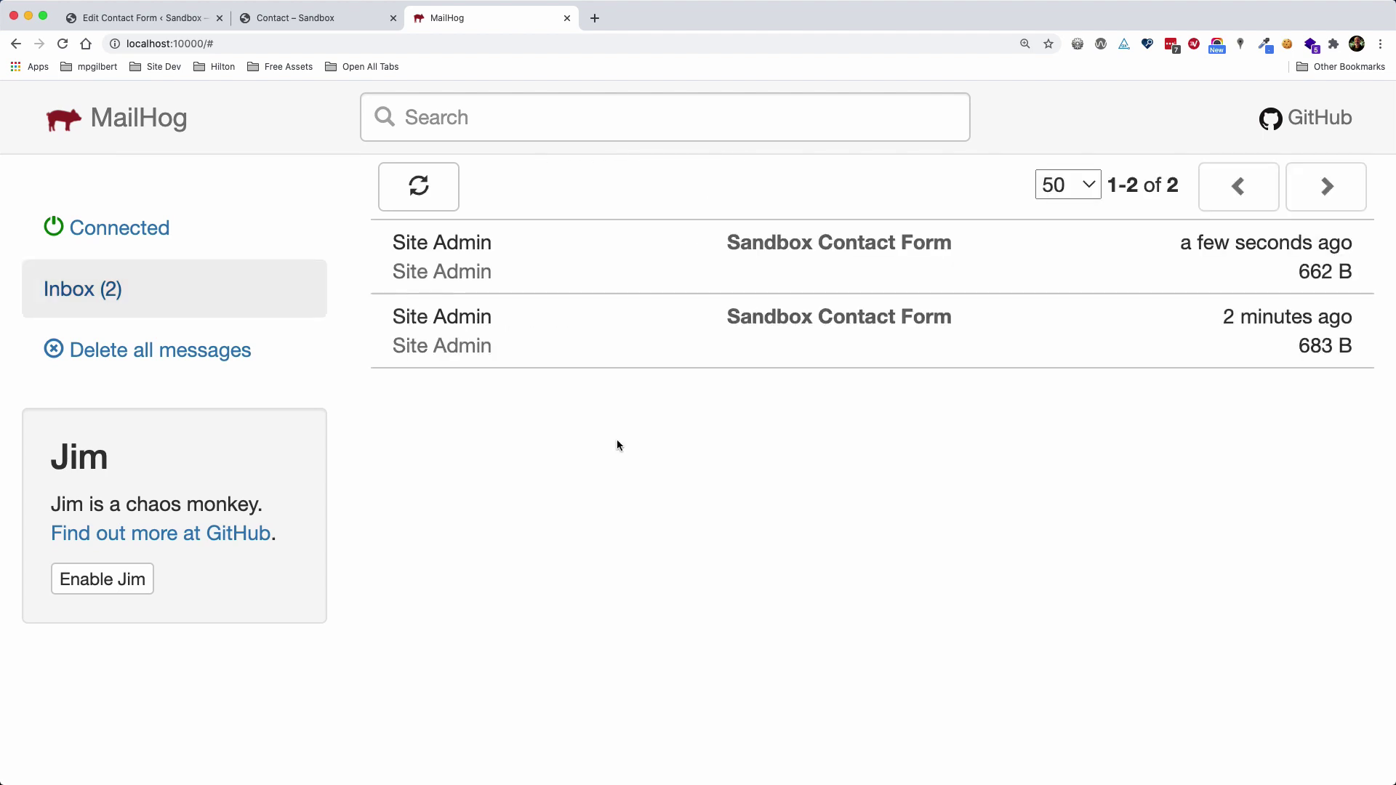
pyautogui.click(133, 20)
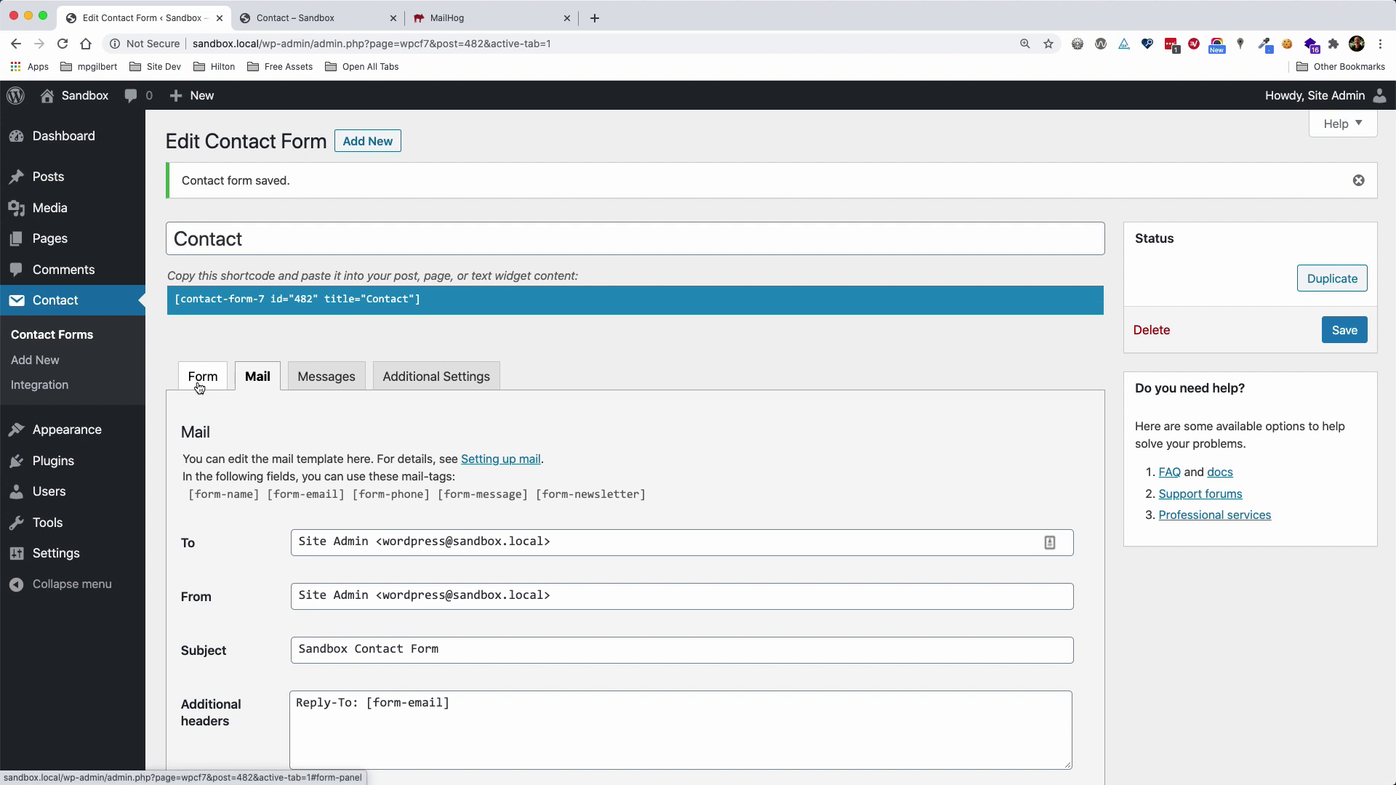
# Replace 'It has been sent.' in the success message with 'We'll respond to you as soon as possible' and save
pyautogui.click(316, 387)
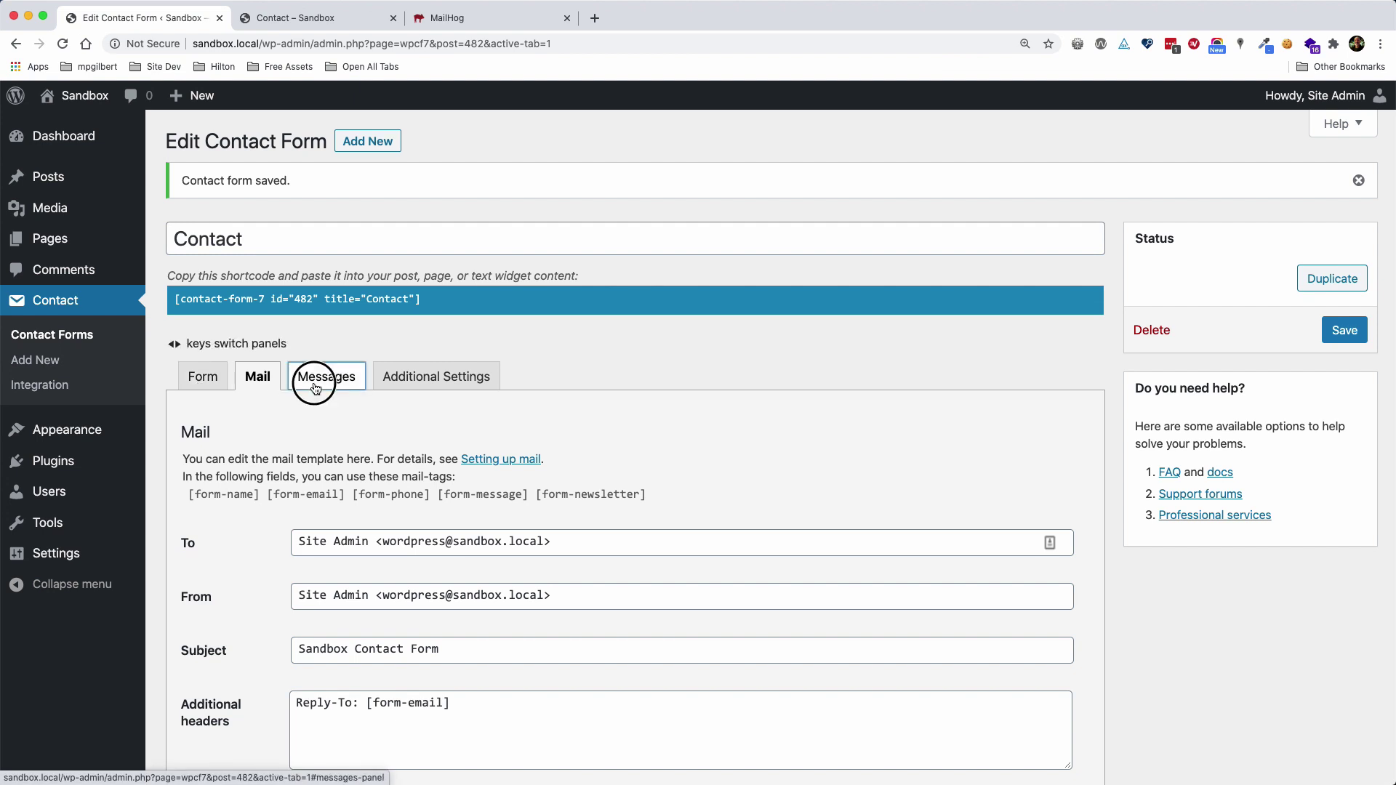
pyautogui.scroll(-3, 843, 440)
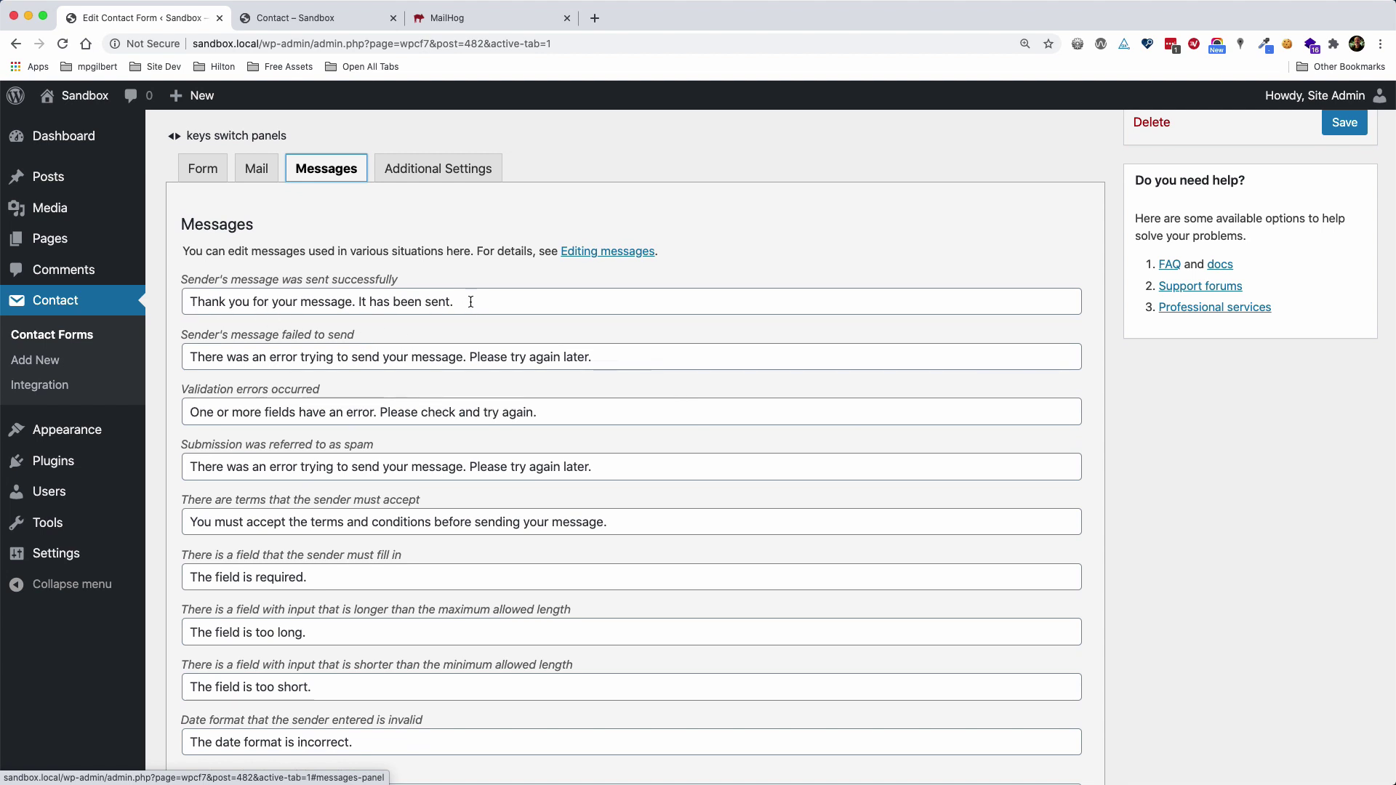
pyautogui.moveTo(460, 304); pyautogui.dragTo(359, 300)
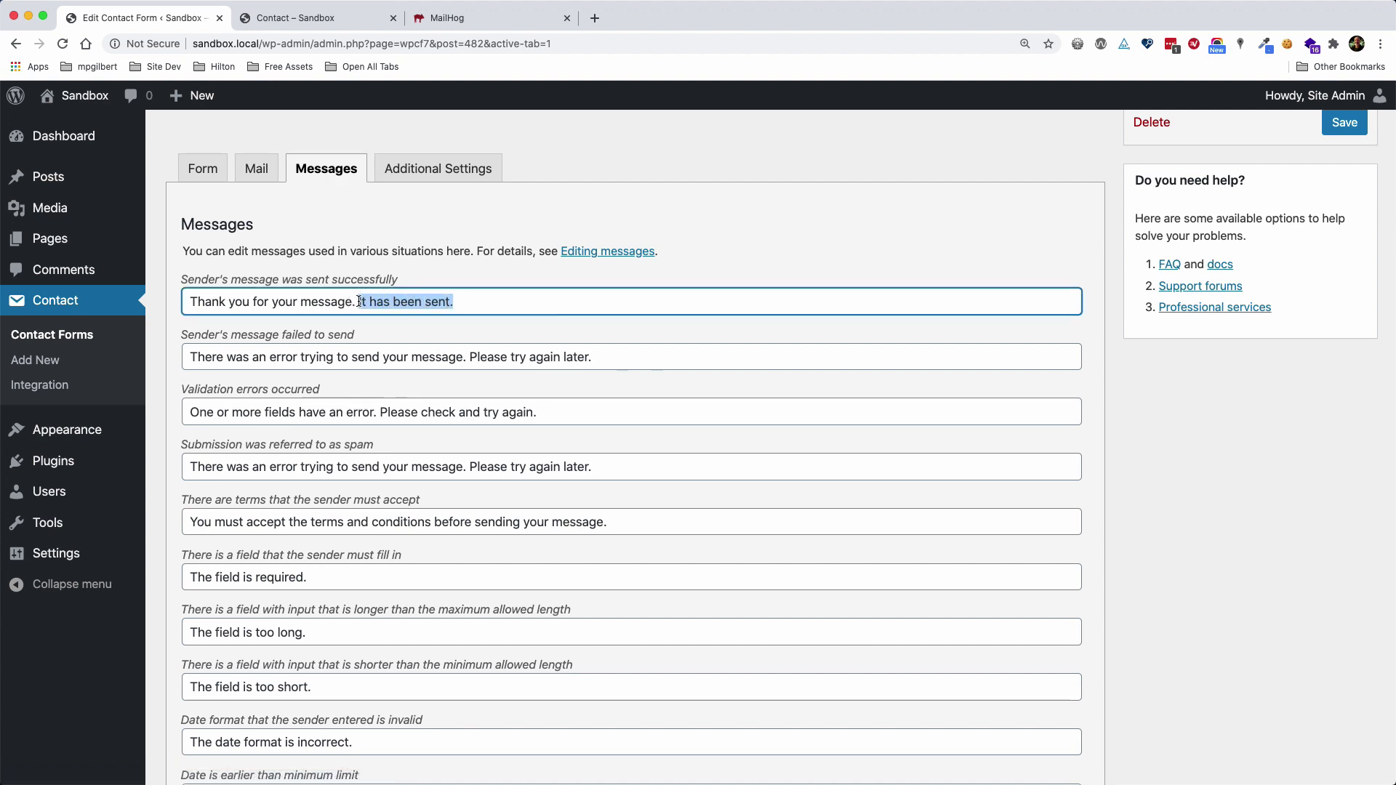
pyautogui.write("We'll respond ")
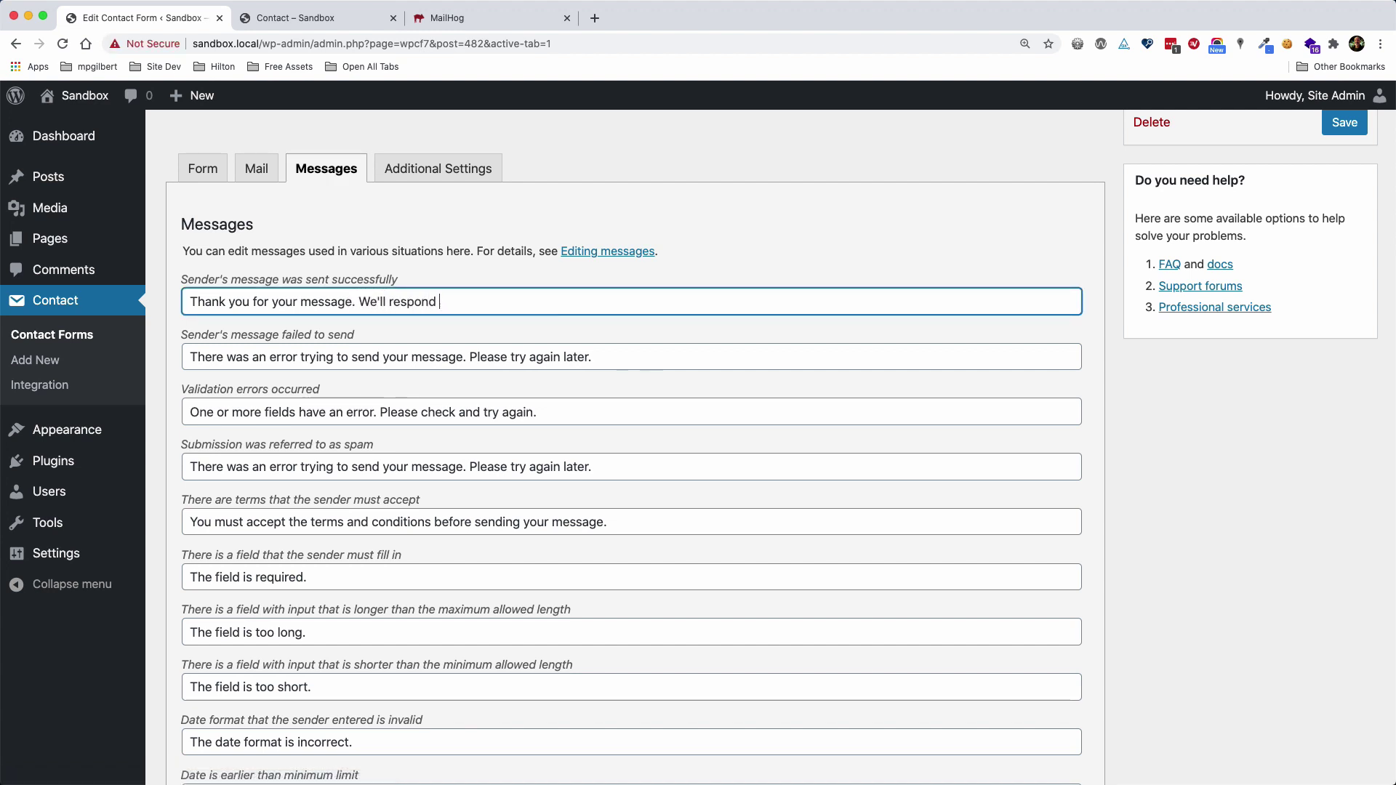
pyautogui.write('to you as ')
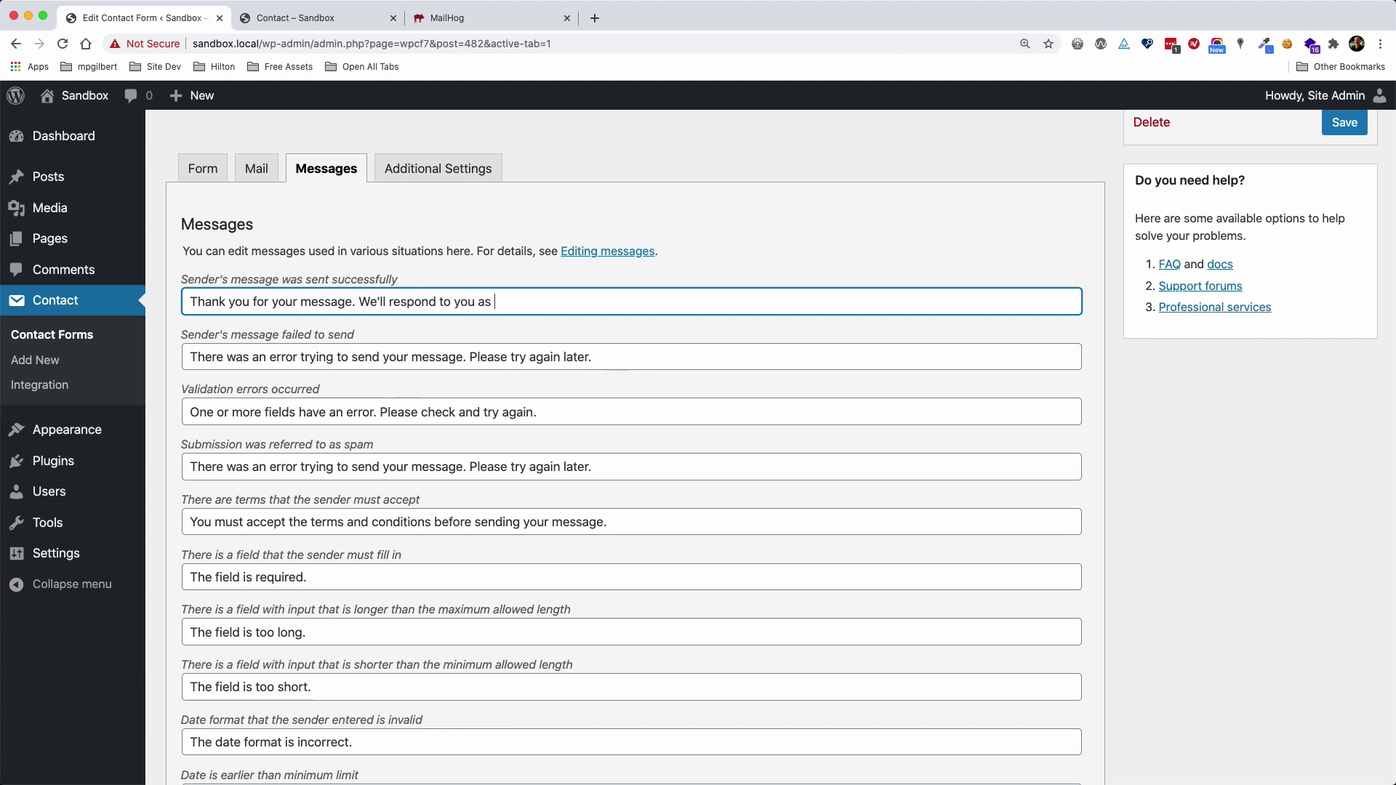
pyautogui.write('soon as possible.')
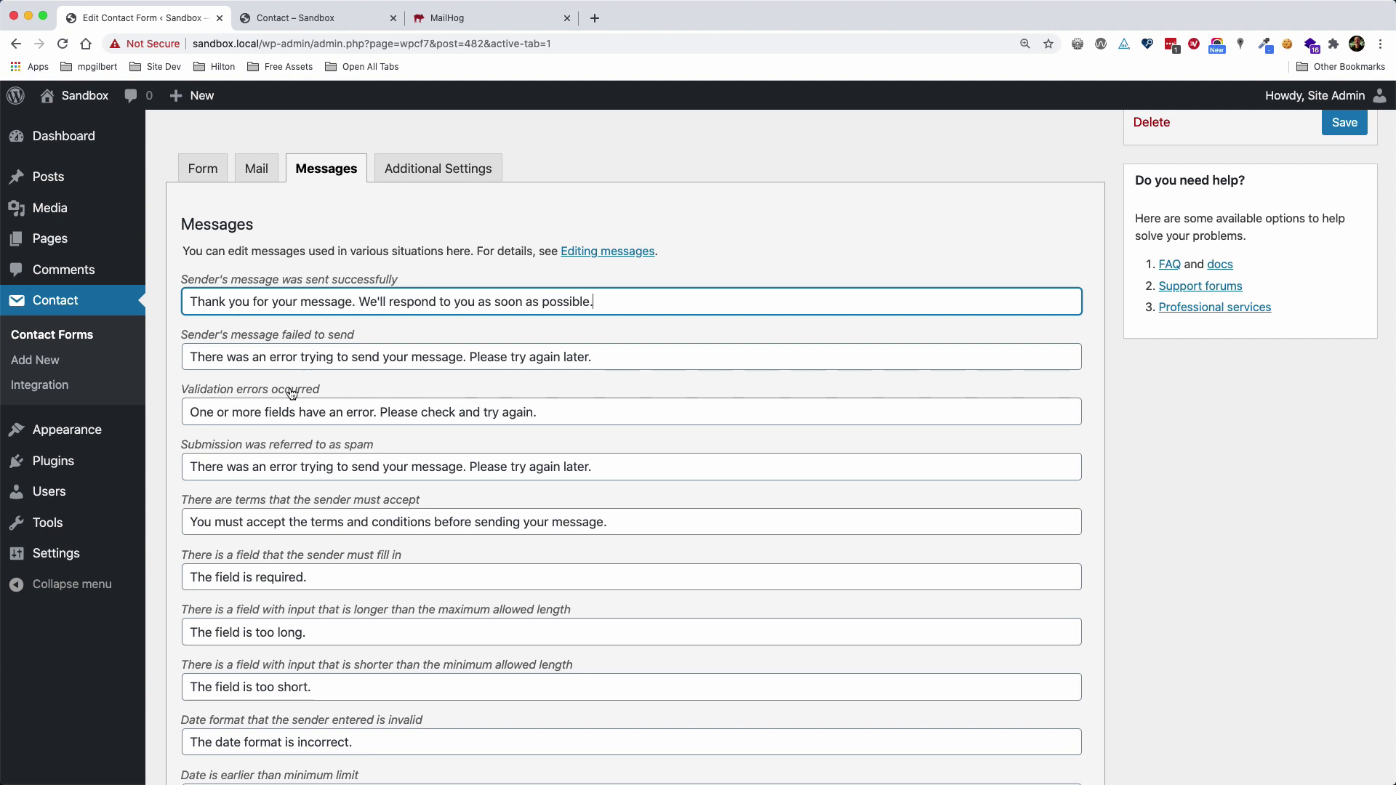
pyautogui.scroll(-3, 524, 553)
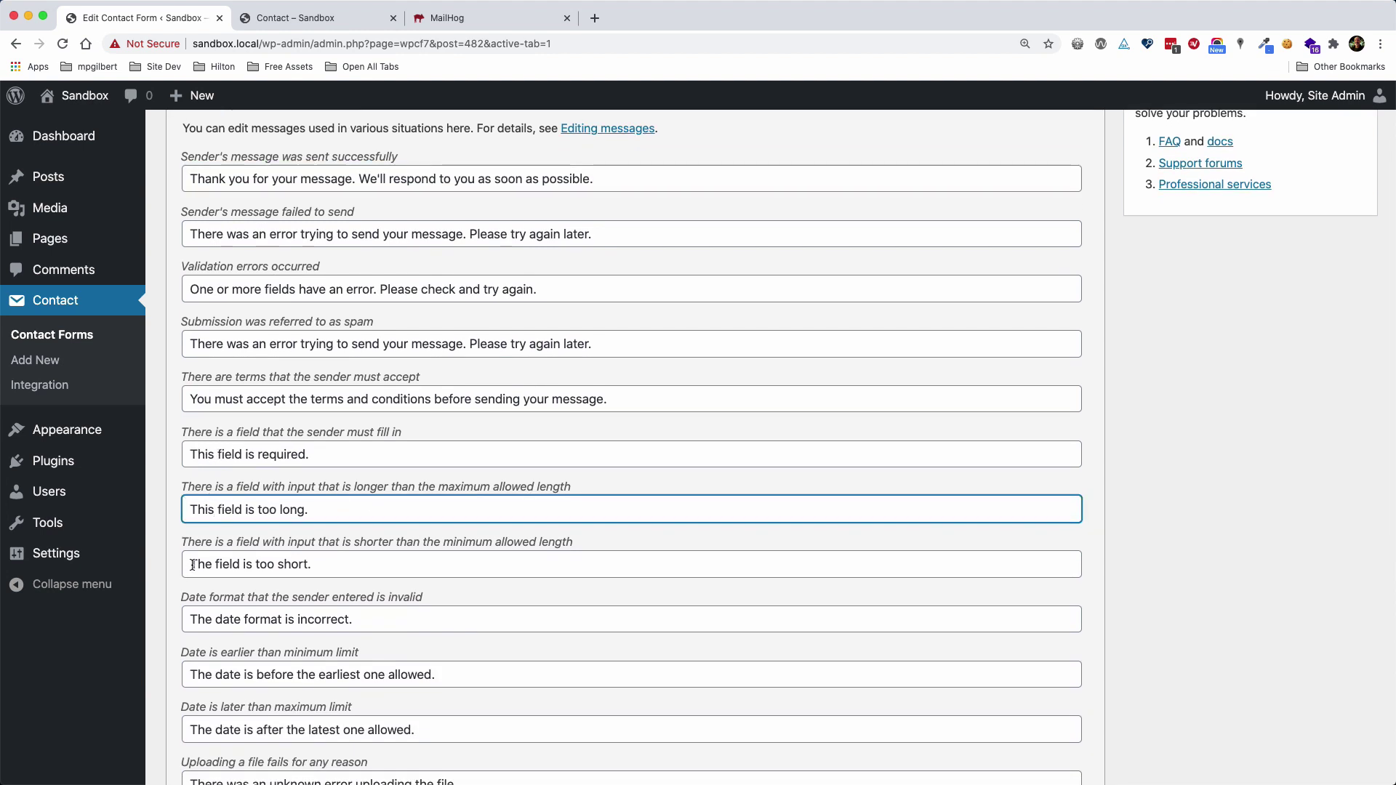
pyautogui.scroll(-1, 264, 500)
pyautogui.scroll(-20, 264, 500)
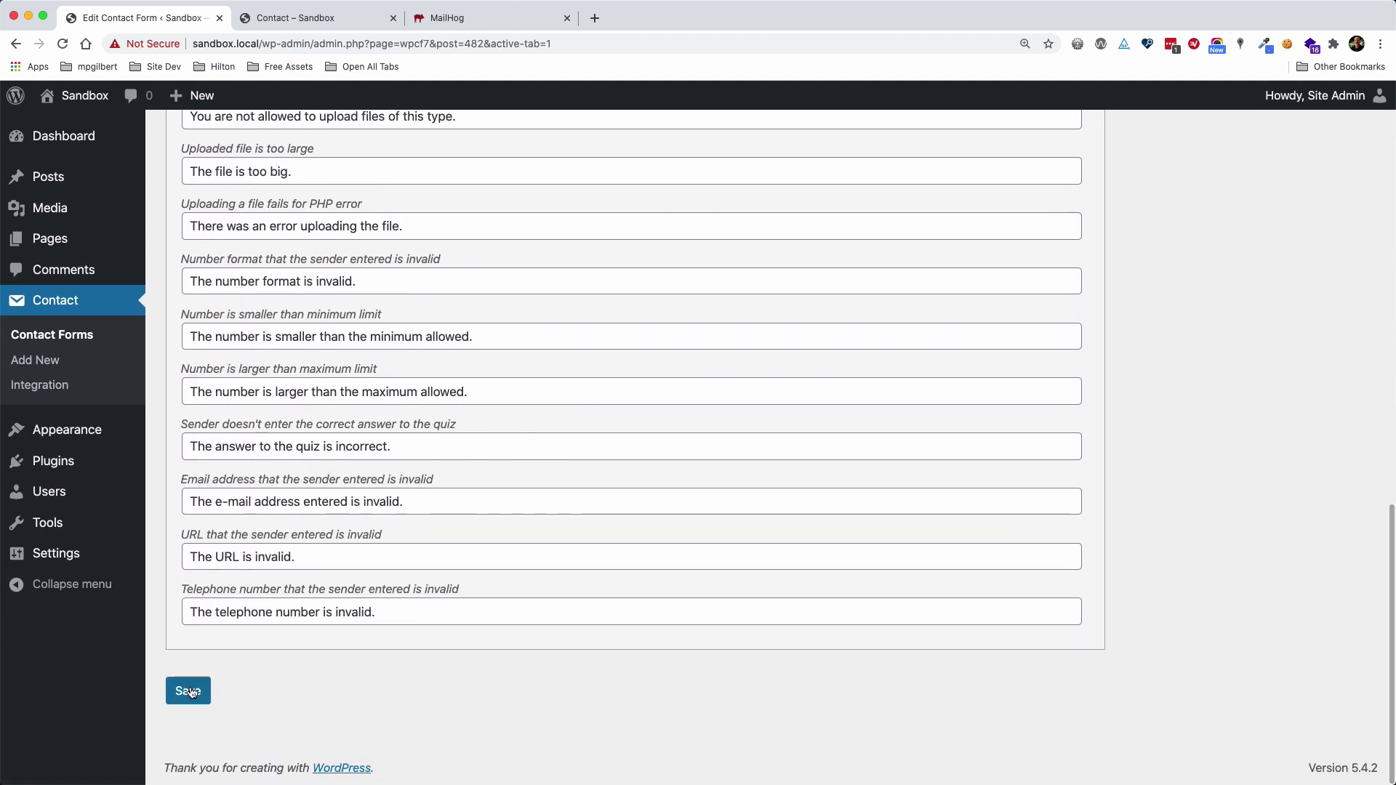
pyautogui.click(189, 691)
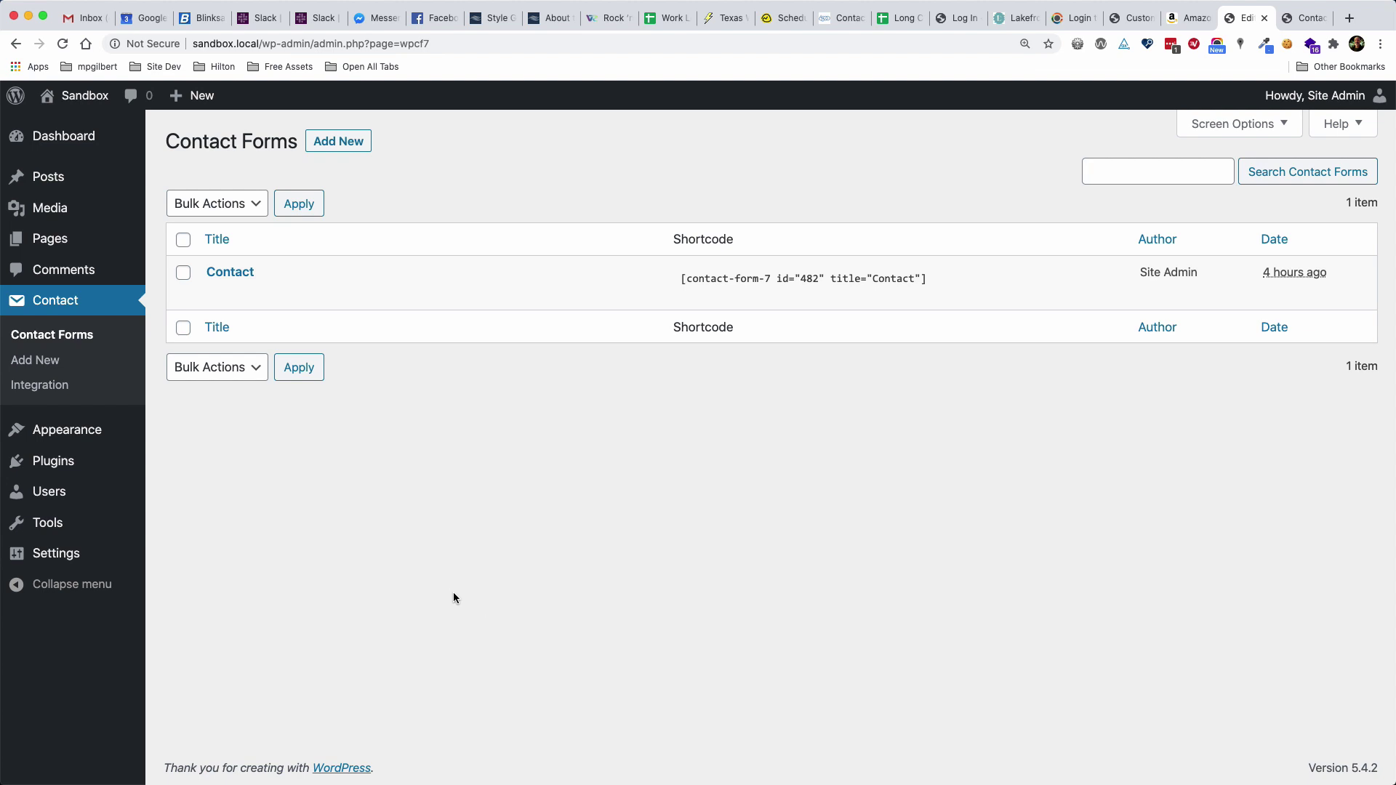
# Create a new contact form titled 'Contact Widget', delete its default template, and save it
pyautogui.click(333, 143)
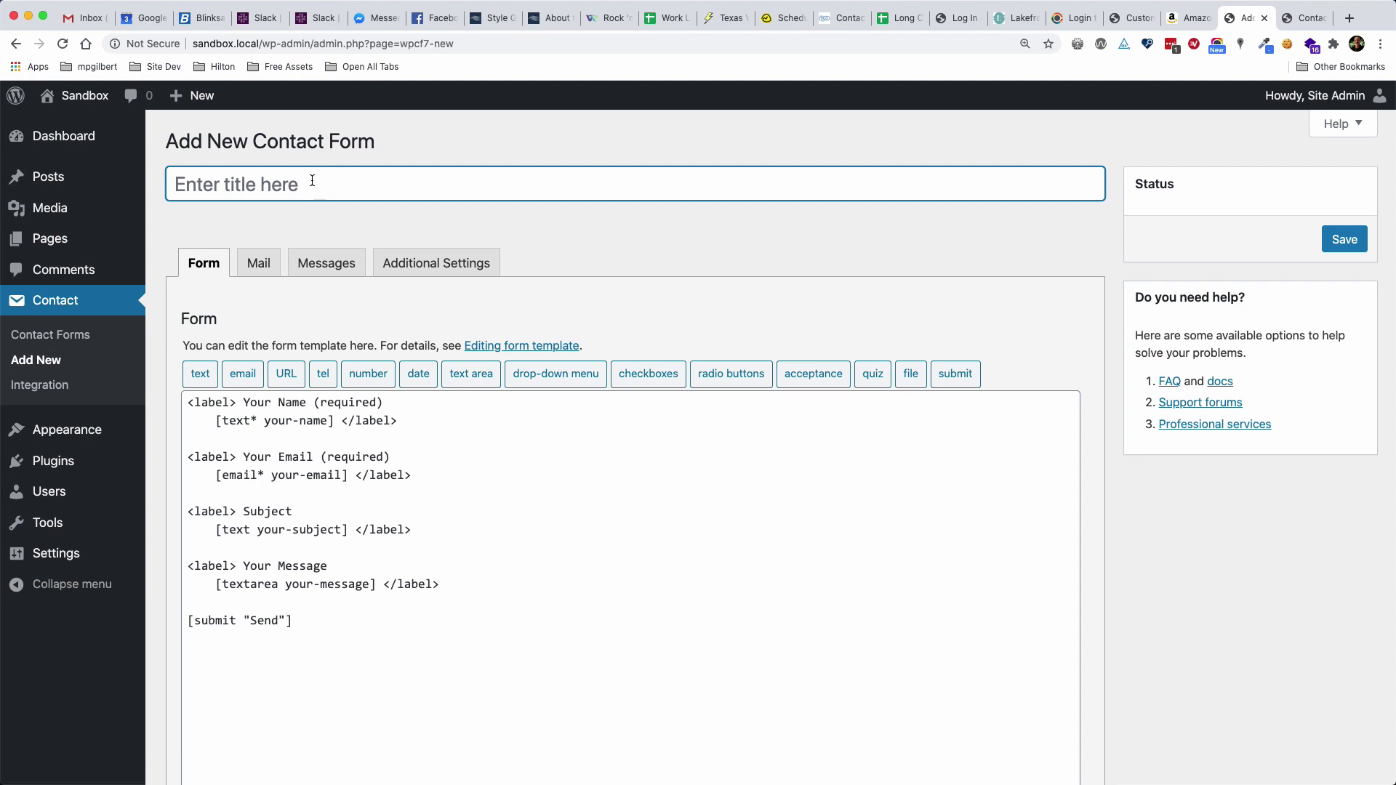
pyautogui.write('Contact Widget')
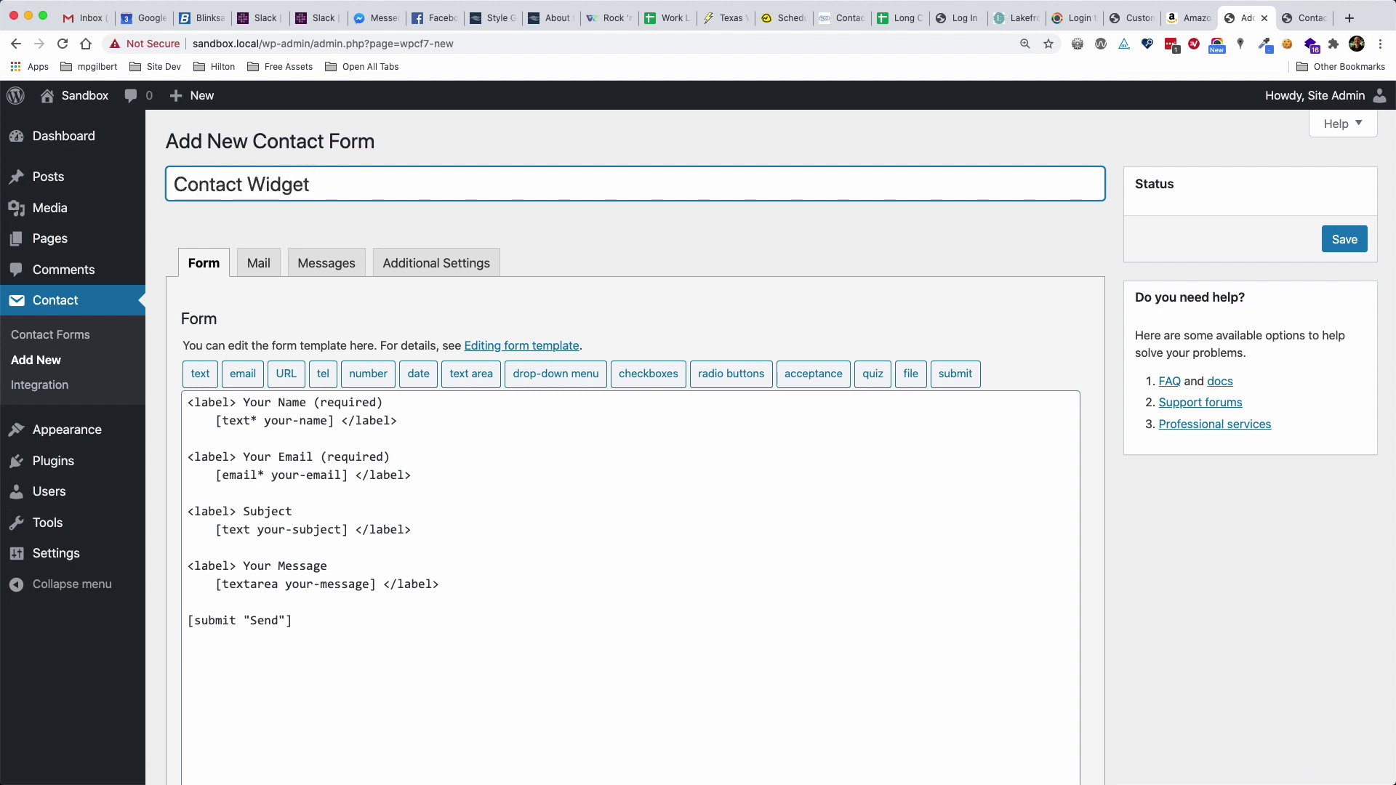
pyautogui.moveTo(386, 615); pyautogui.dragTo(186, 404)
pyautogui.press('BackSpace')
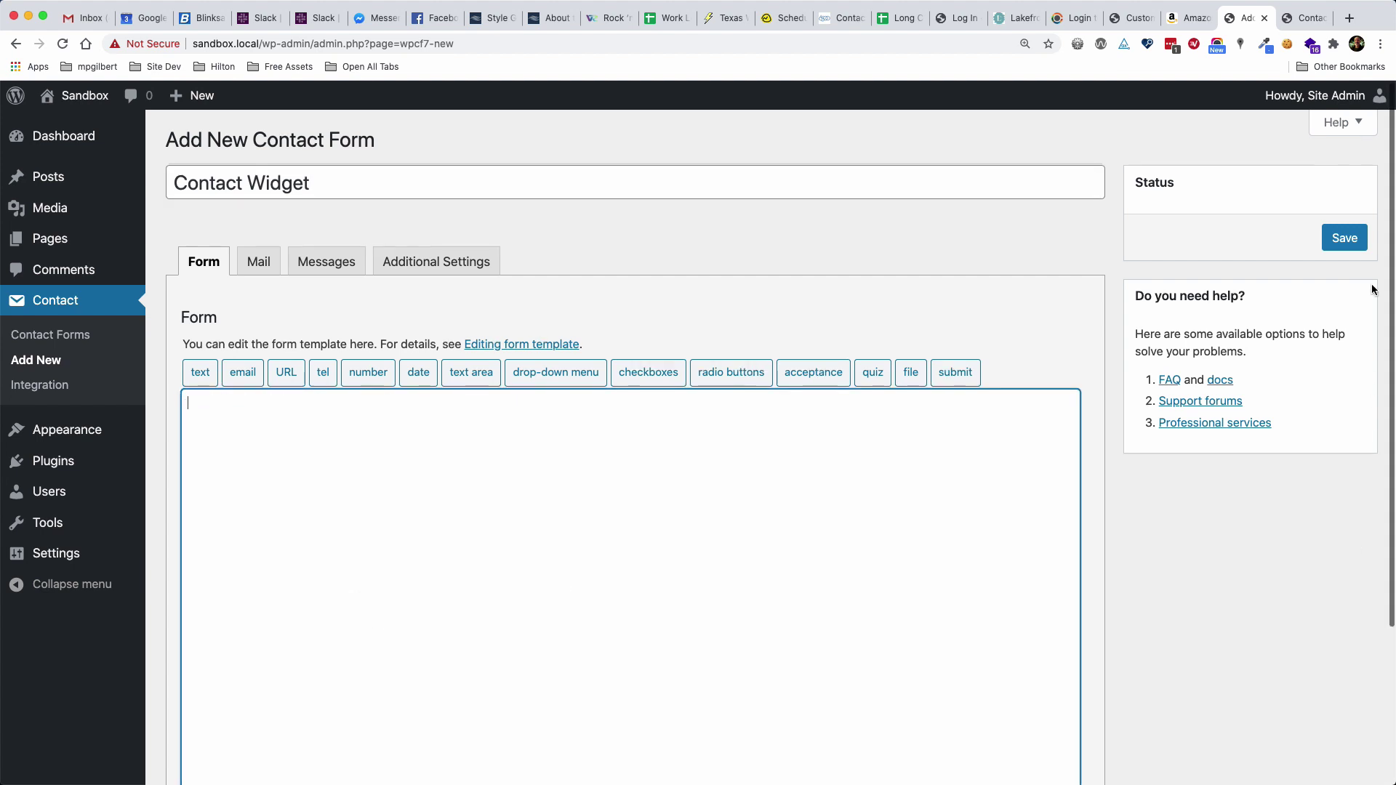
pyautogui.click(1345, 239)
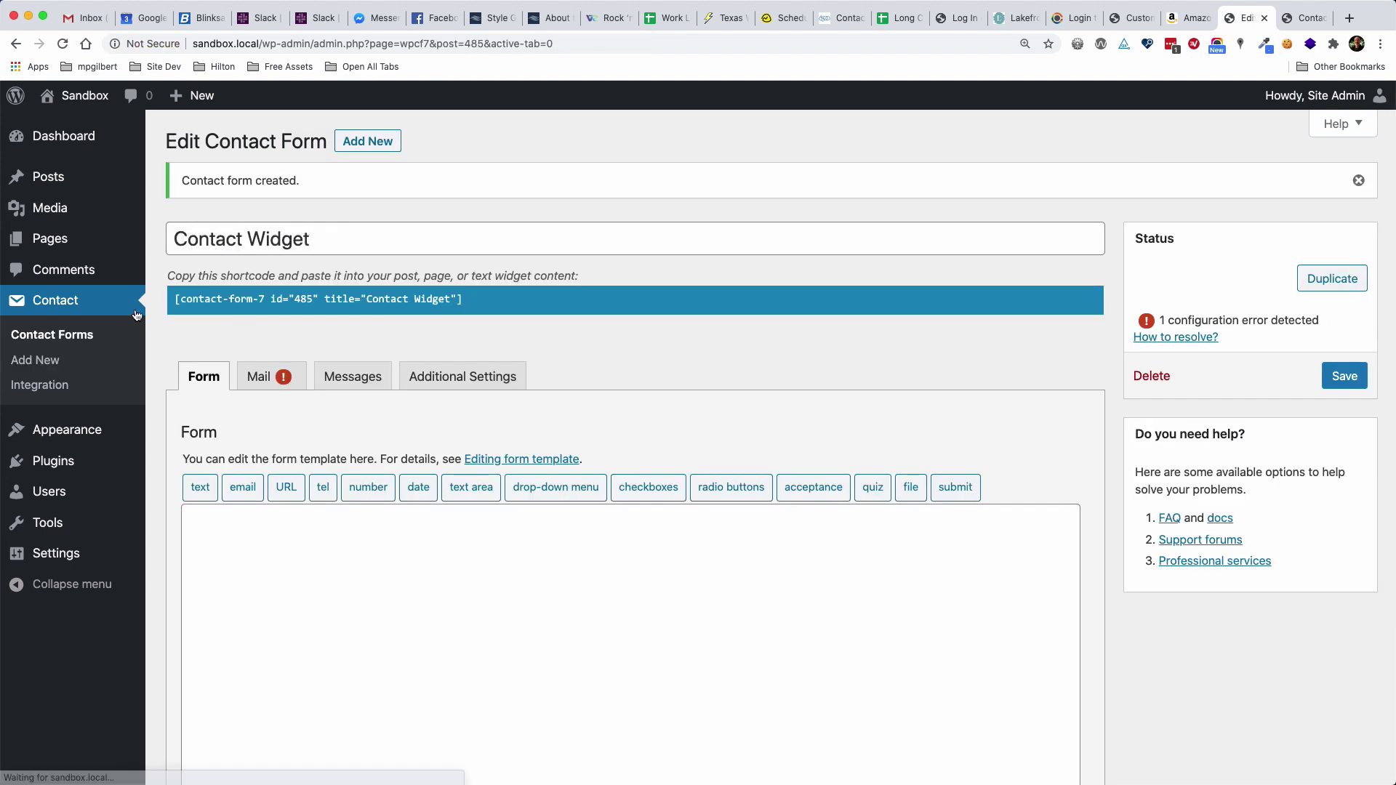
pyautogui.click(69, 339)
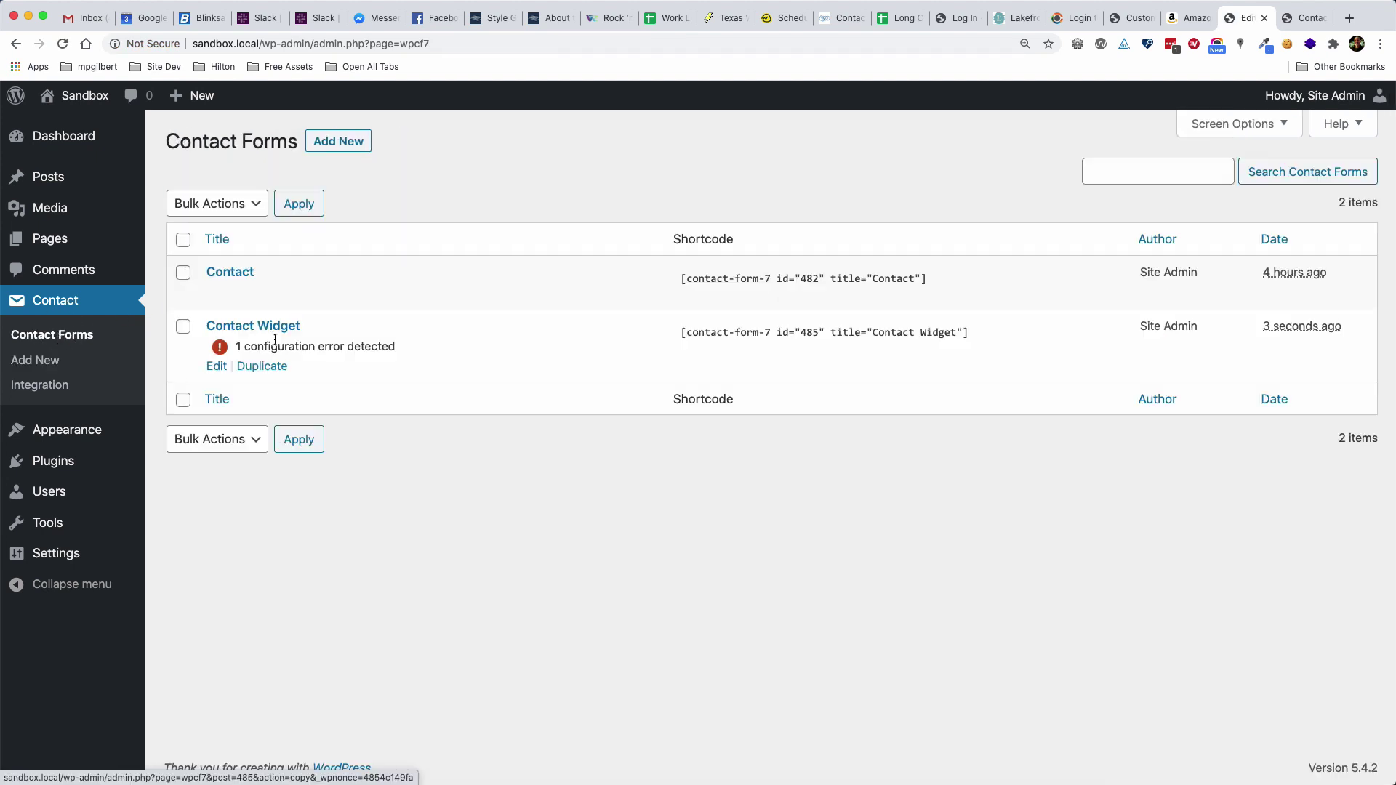
# Copy the Contact form's template into the empty Contact Widget template
pyautogui.click(235, 274)
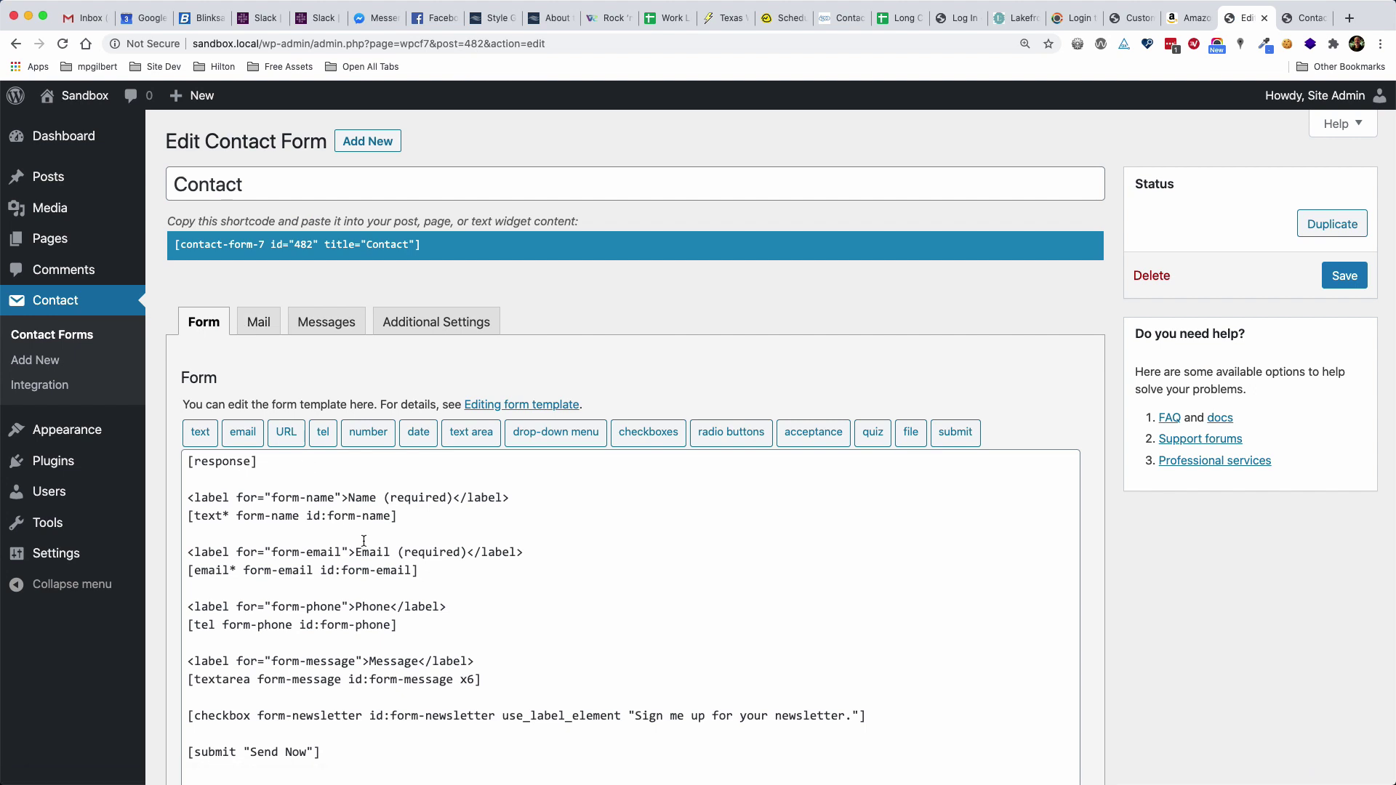
pyautogui.click(363, 541)
pyautogui.press('super+a')
pyautogui.press('super+c')
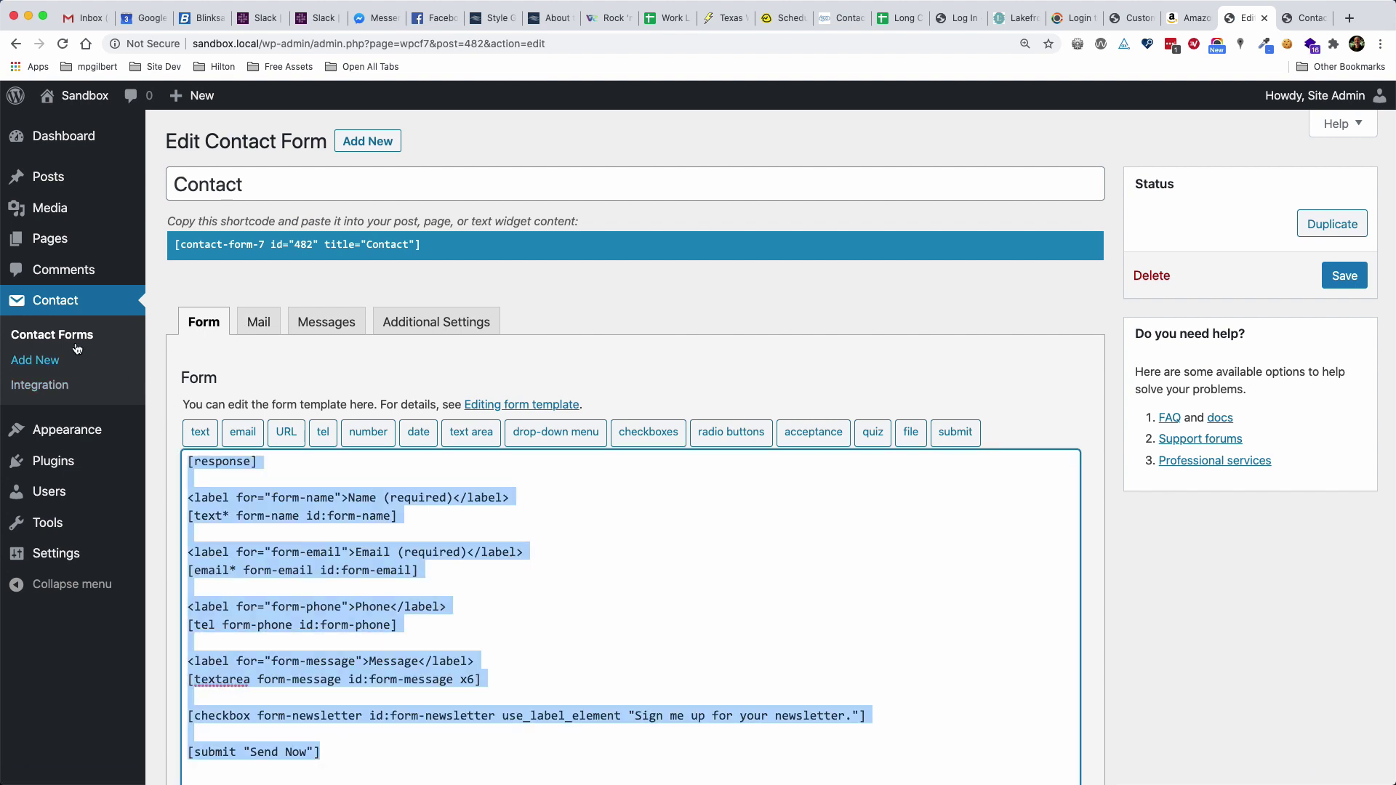
pyautogui.click(75, 307)
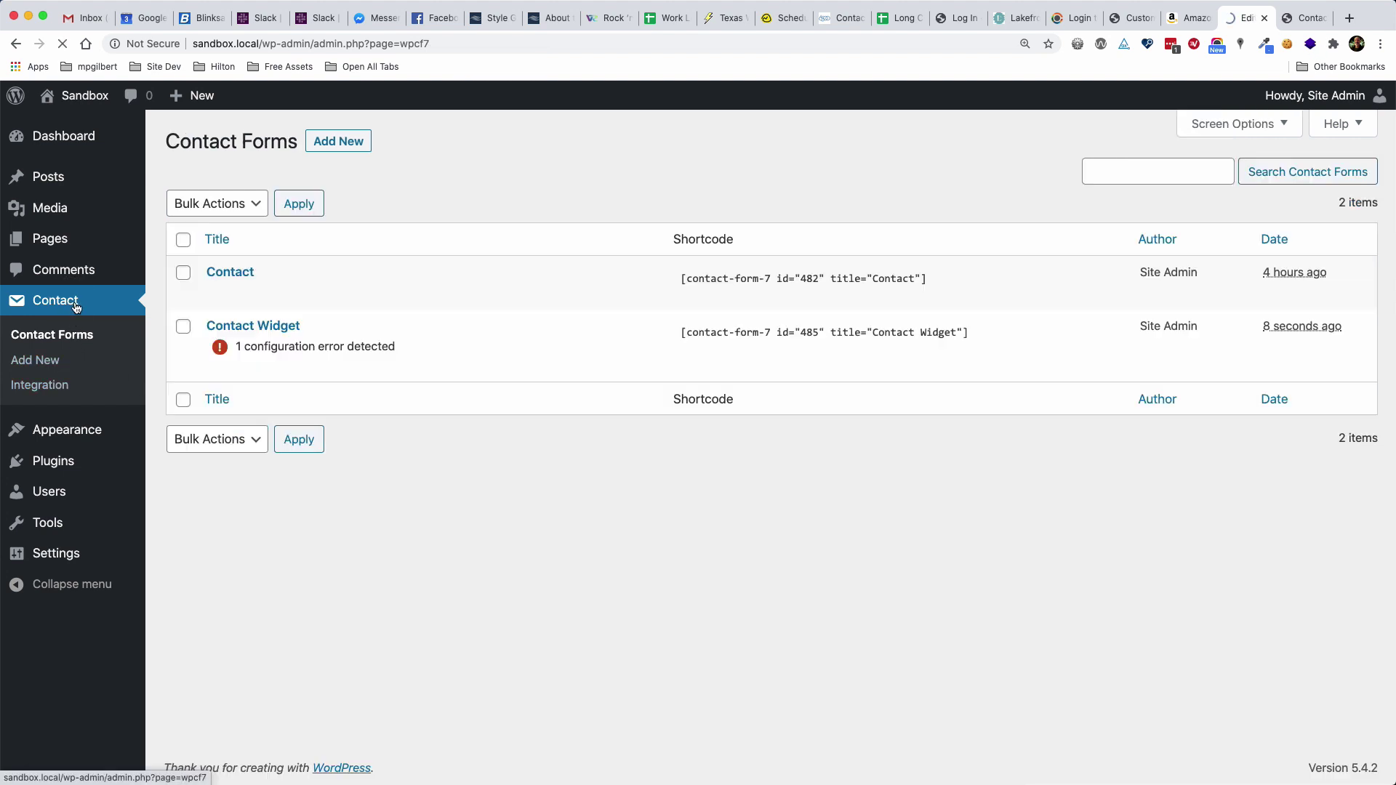
pyautogui.click(258, 326)
pyautogui.click(356, 494)
pyautogui.press('super+v')
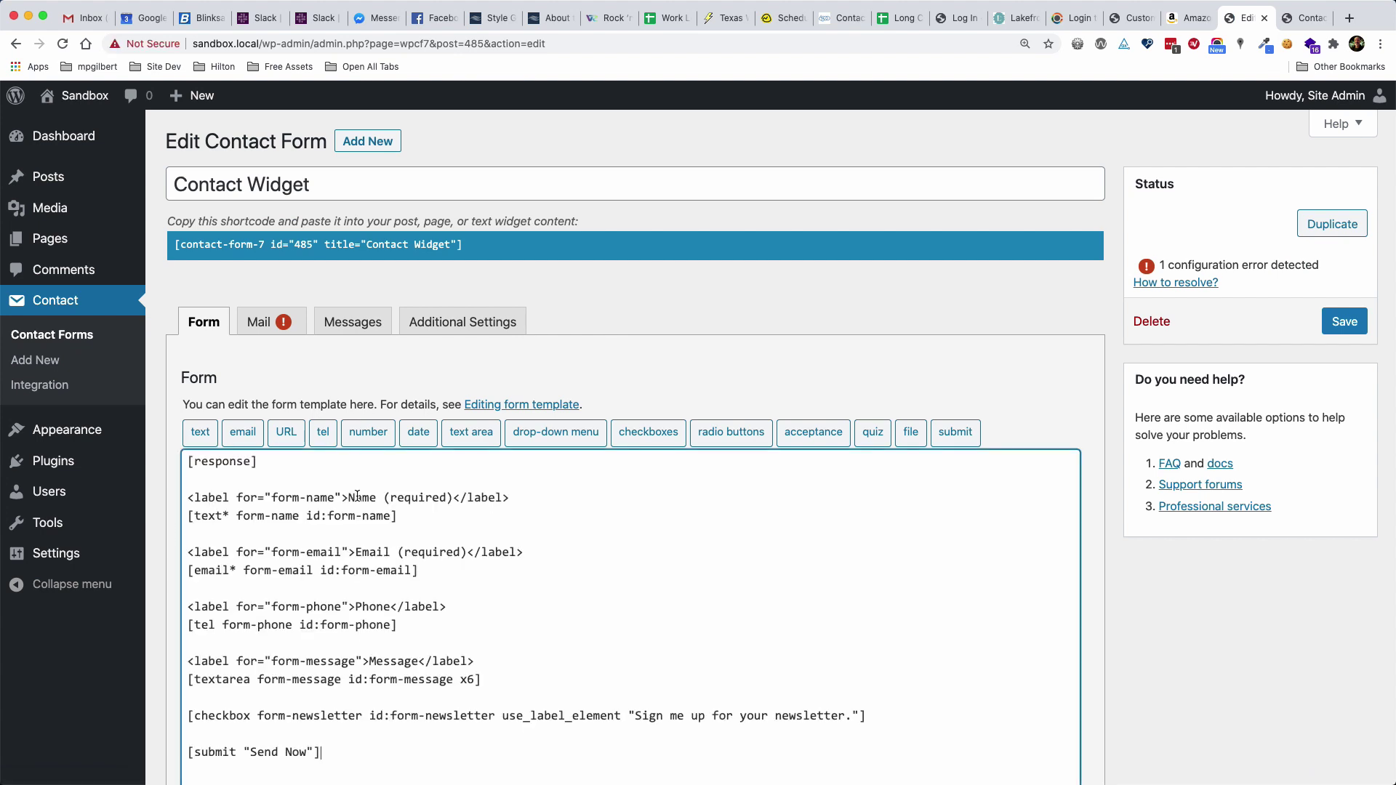
# Remove the phone, message and newsletter checkbox lines and rename the submit button 'Sign Me Up'
pyautogui.scroll(-3, 572, 568)
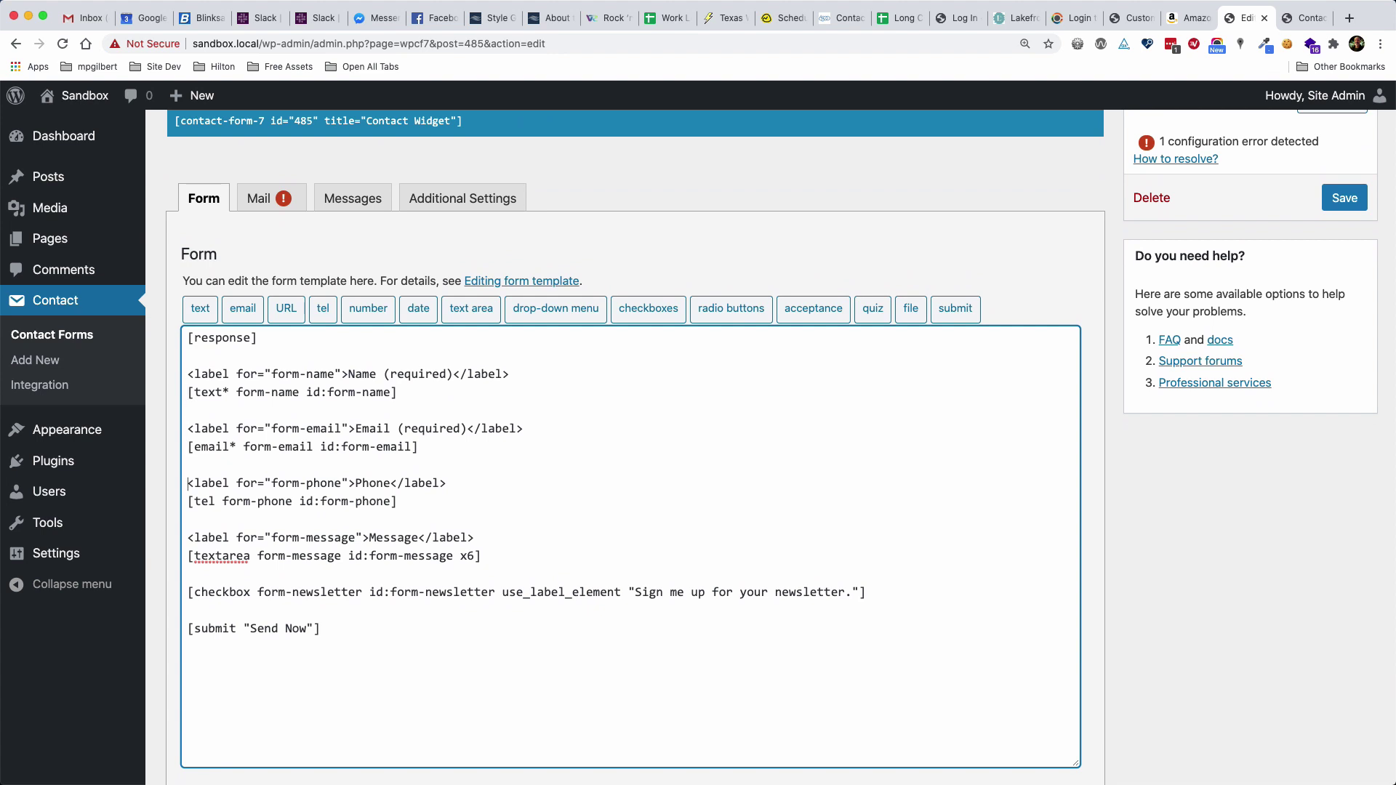
pyautogui.hotkey('shift', 'Down')
pyautogui.hotkey('shift', 'Down')
pyautogui.hotkey('shift', 'Down')
pyautogui.hotkey('shift', 'Down')
pyautogui.hotkey('shift', 'Down')
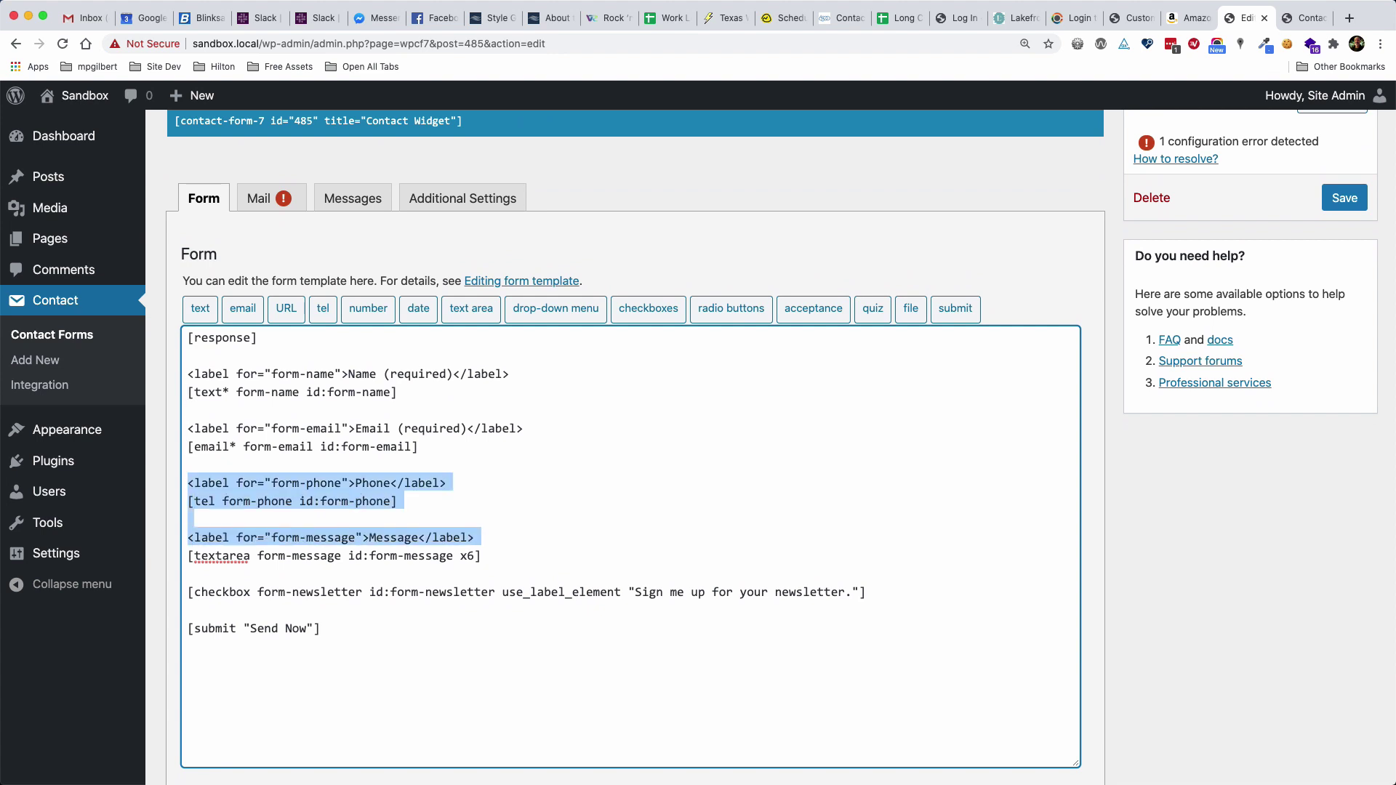
pyautogui.press('BackSpace')
pyautogui.hotkey('shift', 'Down')
pyautogui.hotkey('shift', 'Down')
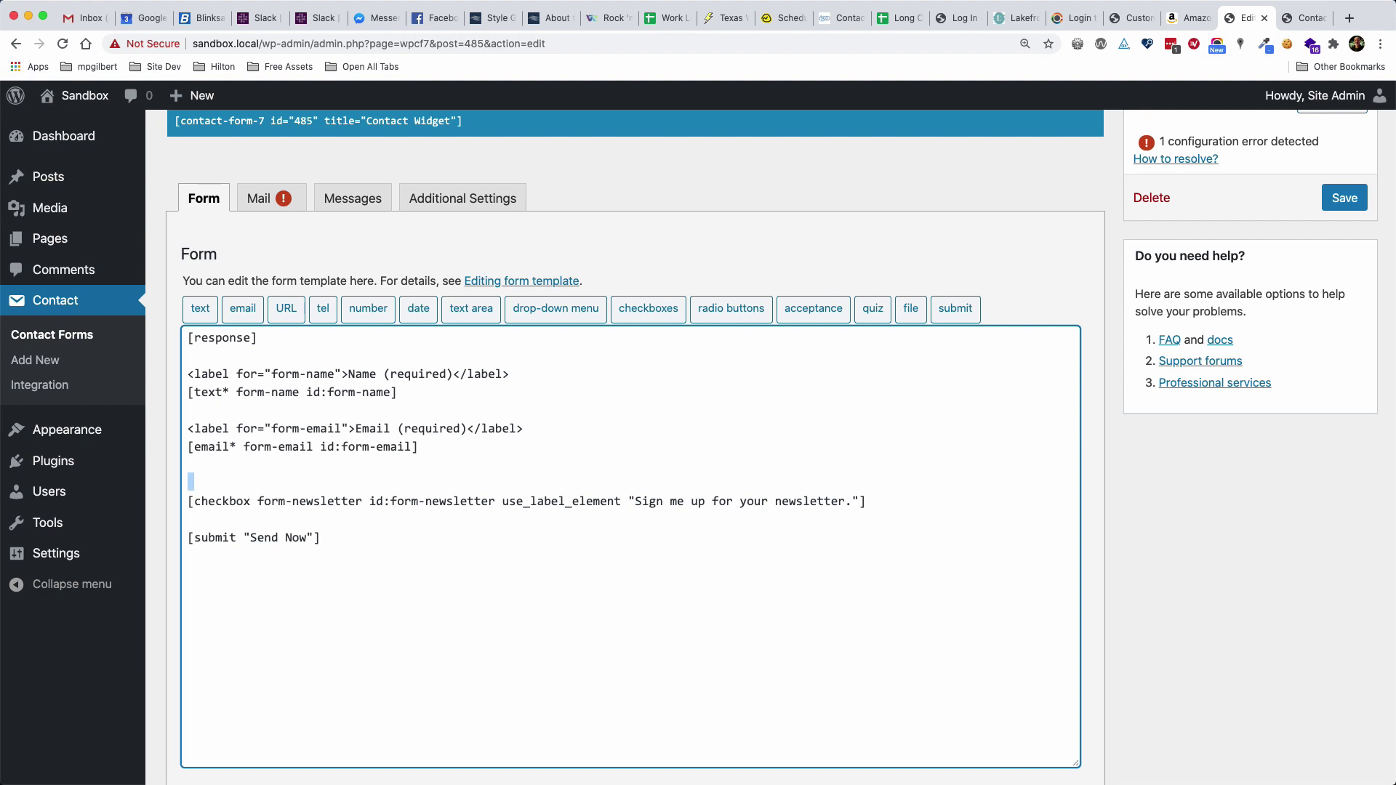
pyautogui.press('BackSpace')
pyautogui.press('BackSpace')
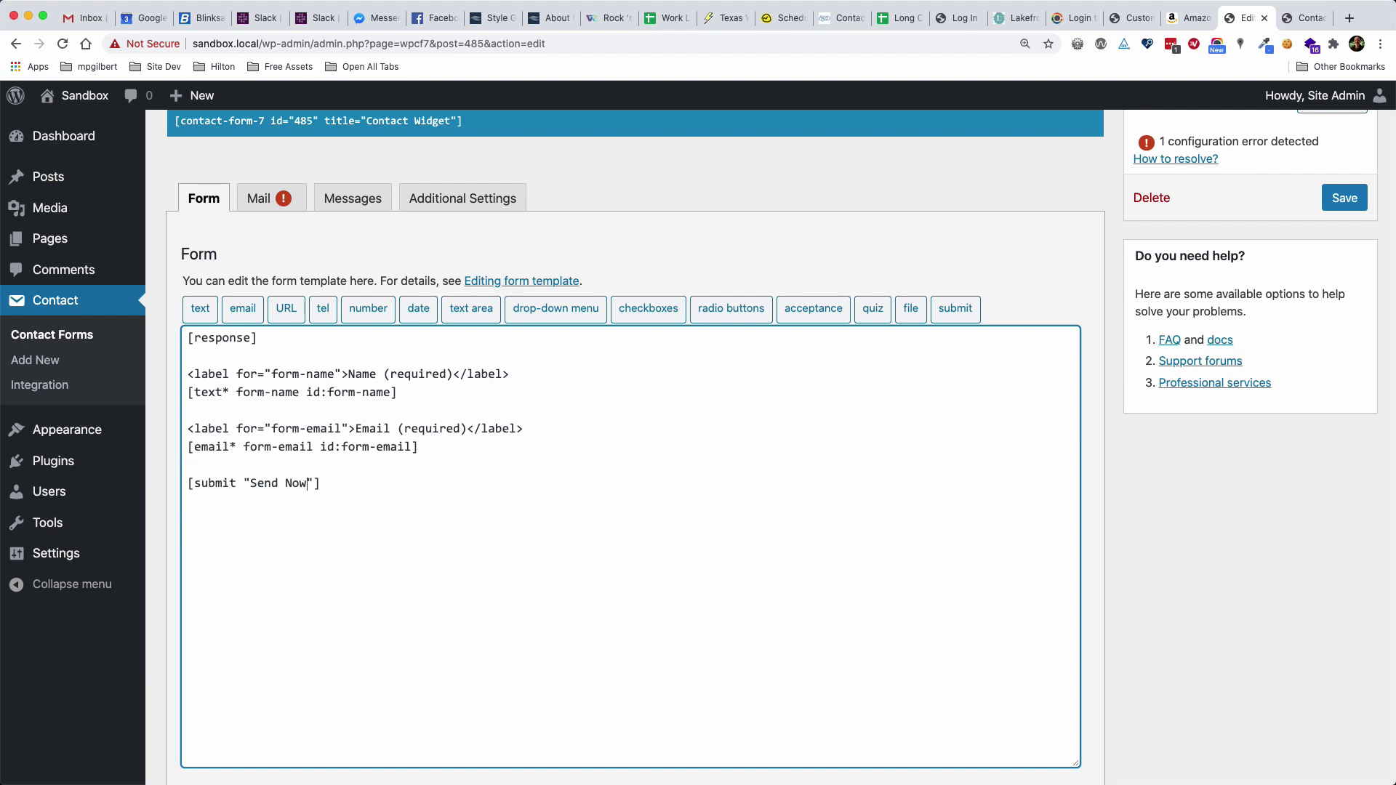
pyautogui.press('BackSpace')
pyautogui.press('BackSpace')
pyautogui.press('BackSpace')
pyautogui.press('BackSpace')
pyautogui.press('BackSpace')
pyautogui.press('BackSpace')
pyautogui.press('BackSpace')
pyautogui.write('ign Me Up')
# Save the trimmed form and set the mail Subject to 'Sandbox Contact Widget'
pyautogui.click(1344, 198)
pyautogui.click(282, 408)
pyautogui.scroll(-2, 281, 408)
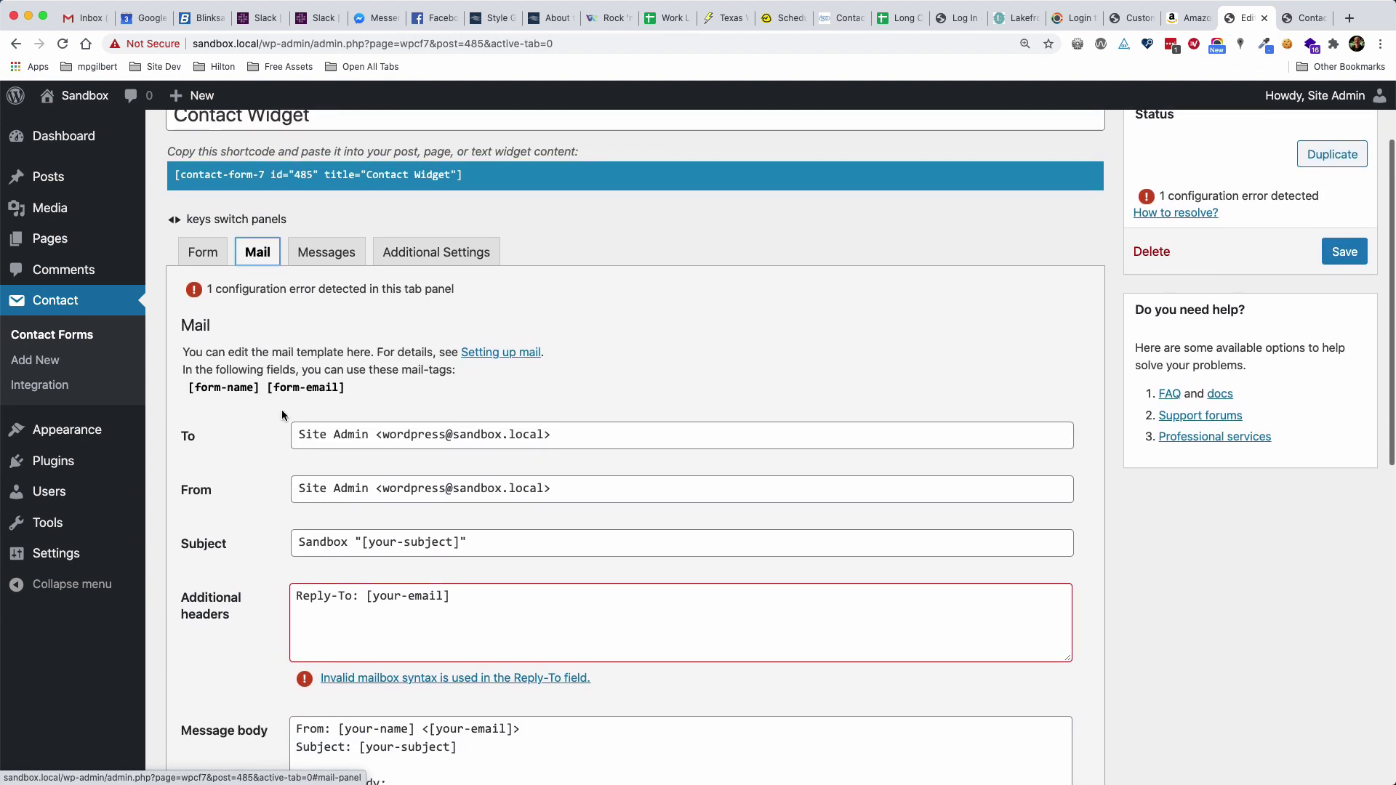
pyautogui.scroll(-1, 281, 410)
pyautogui.doubleClick(377, 513)
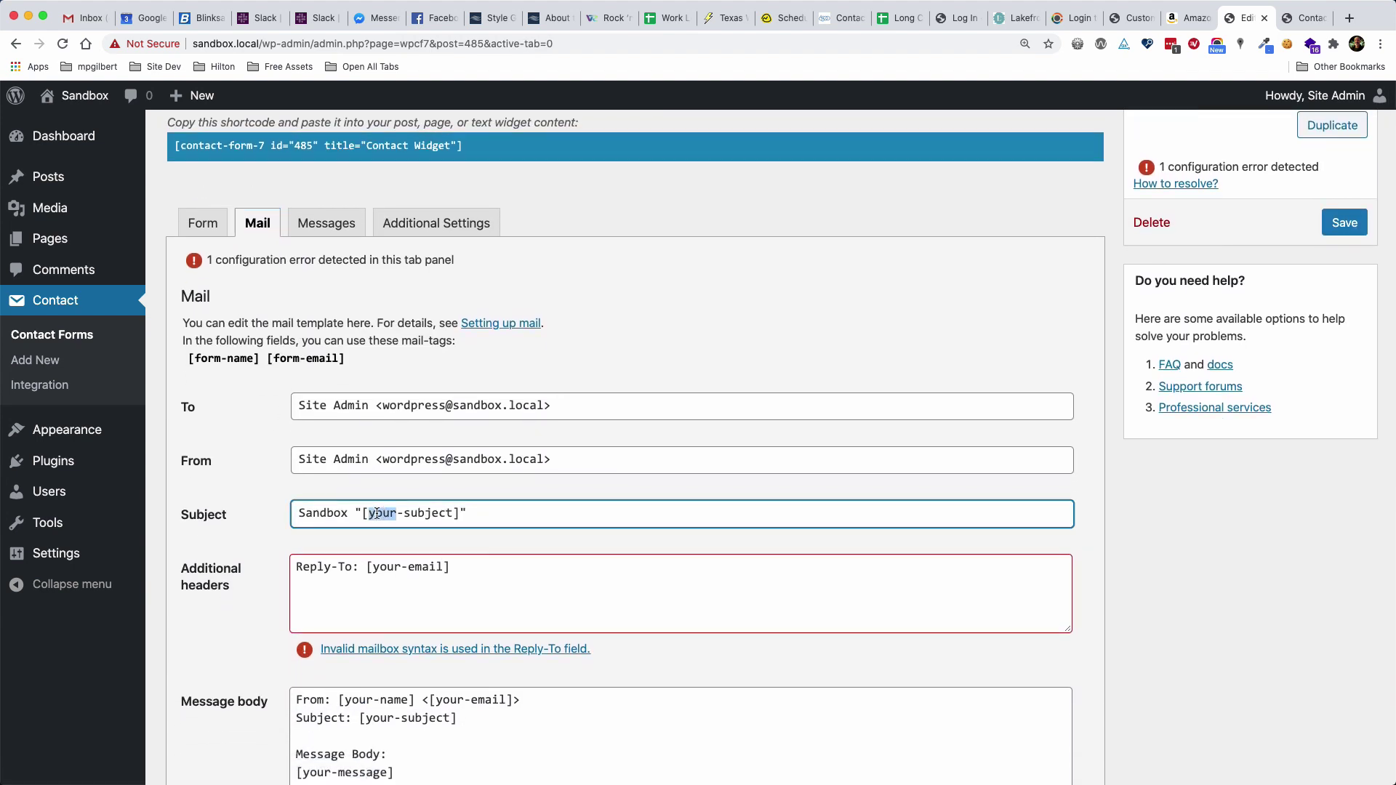
pyautogui.click(356, 514)
pyautogui.moveTo(355, 513); pyautogui.dragTo(467, 514)
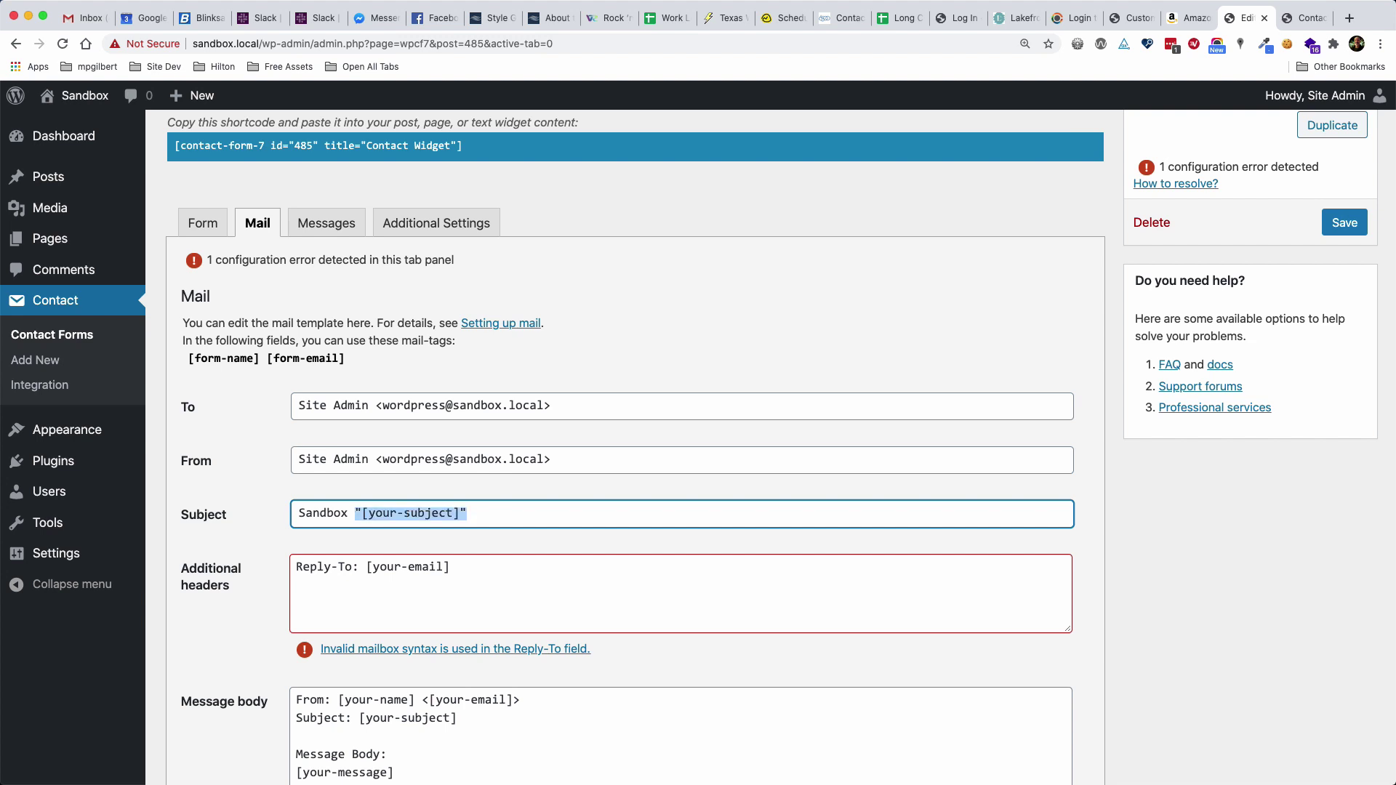
pyautogui.write('Contact Wid')
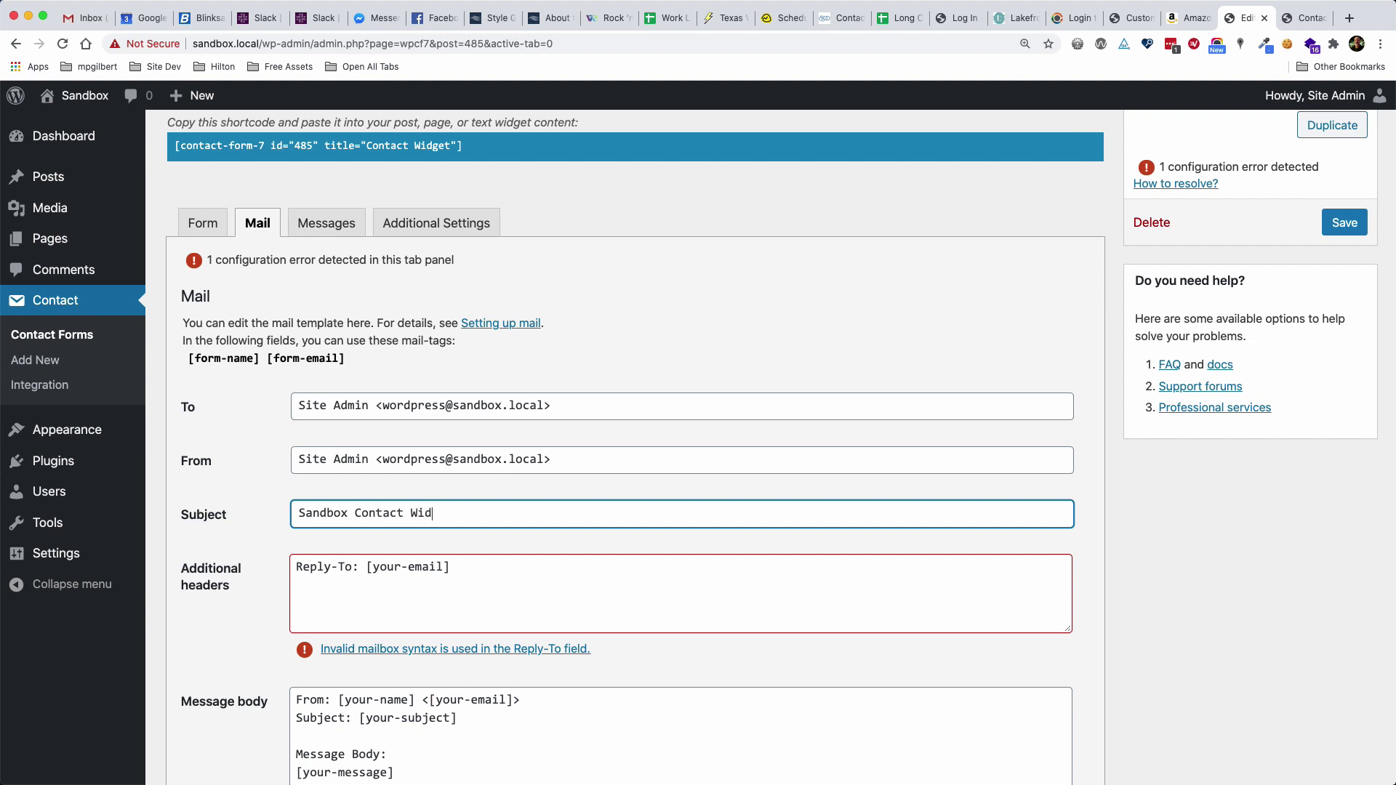
pyautogui.write('get')
# Change the Reply-To and body name/email tags to [form-name] and [form-email]
pyautogui.scroll(-2, 382, 509)
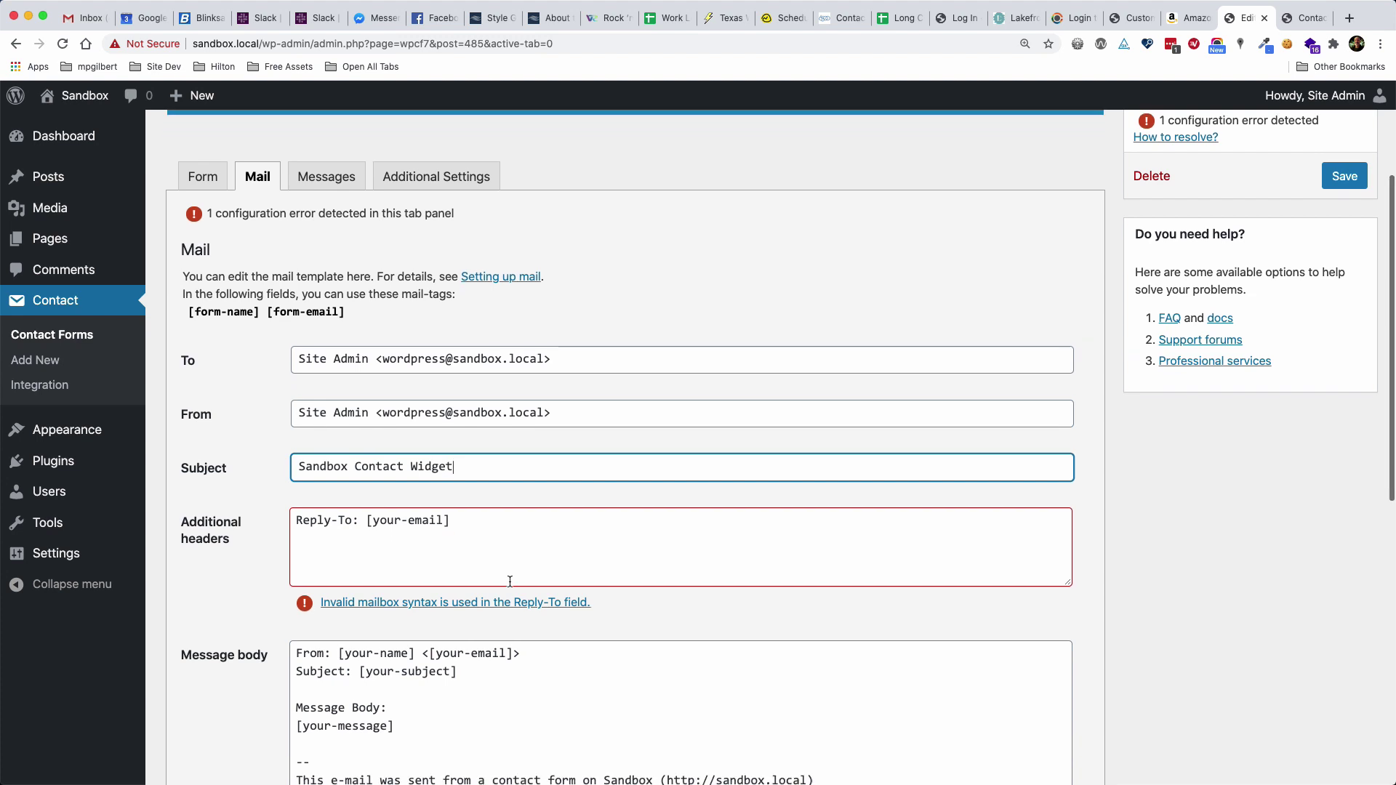
pyautogui.click(382, 509)
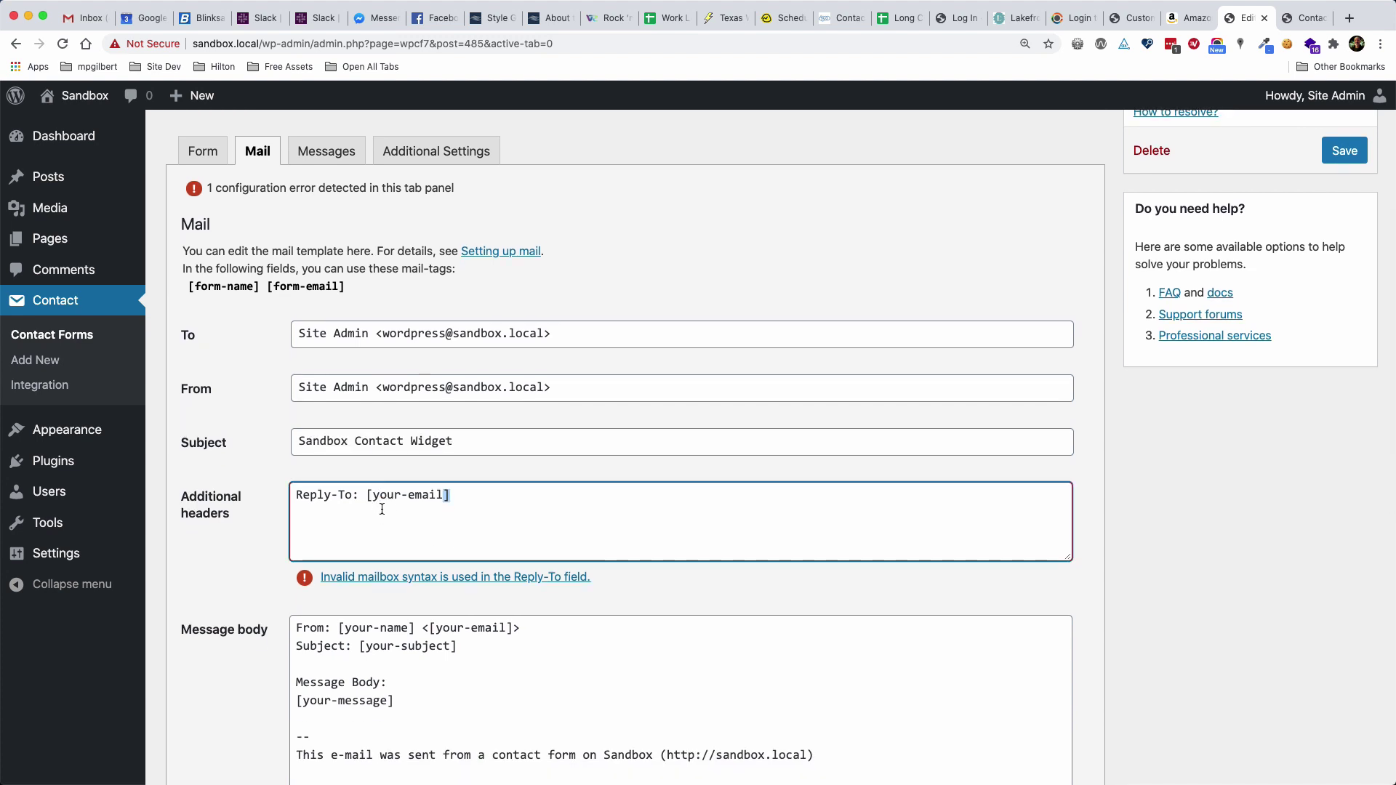
pyautogui.doubleClick(384, 495)
pyautogui.write('form')
pyautogui.doubleClick(395, 497)
pyautogui.press('super+c')
pyautogui.scroll(-4, 518, 517)
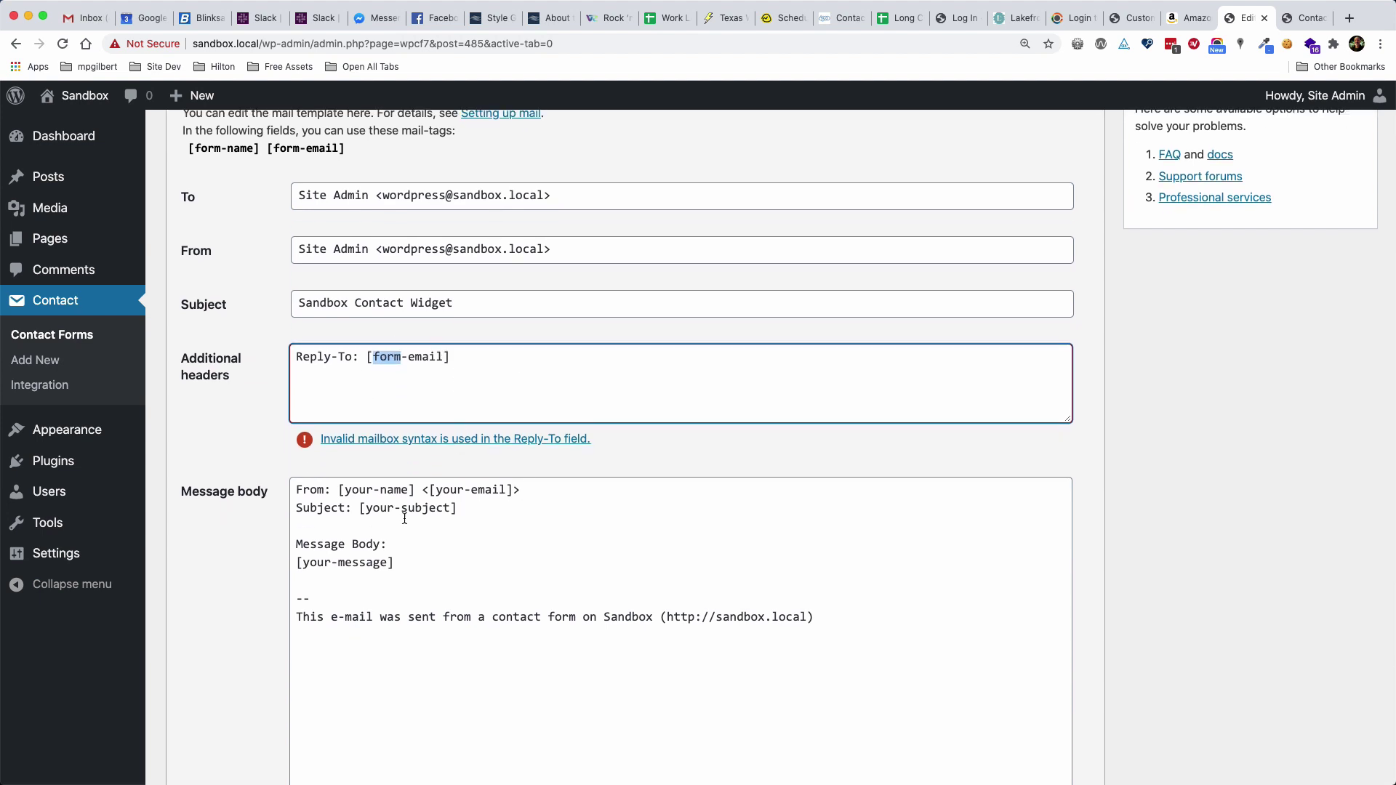
pyautogui.doubleClick(356, 490)
pyautogui.press('super+v')
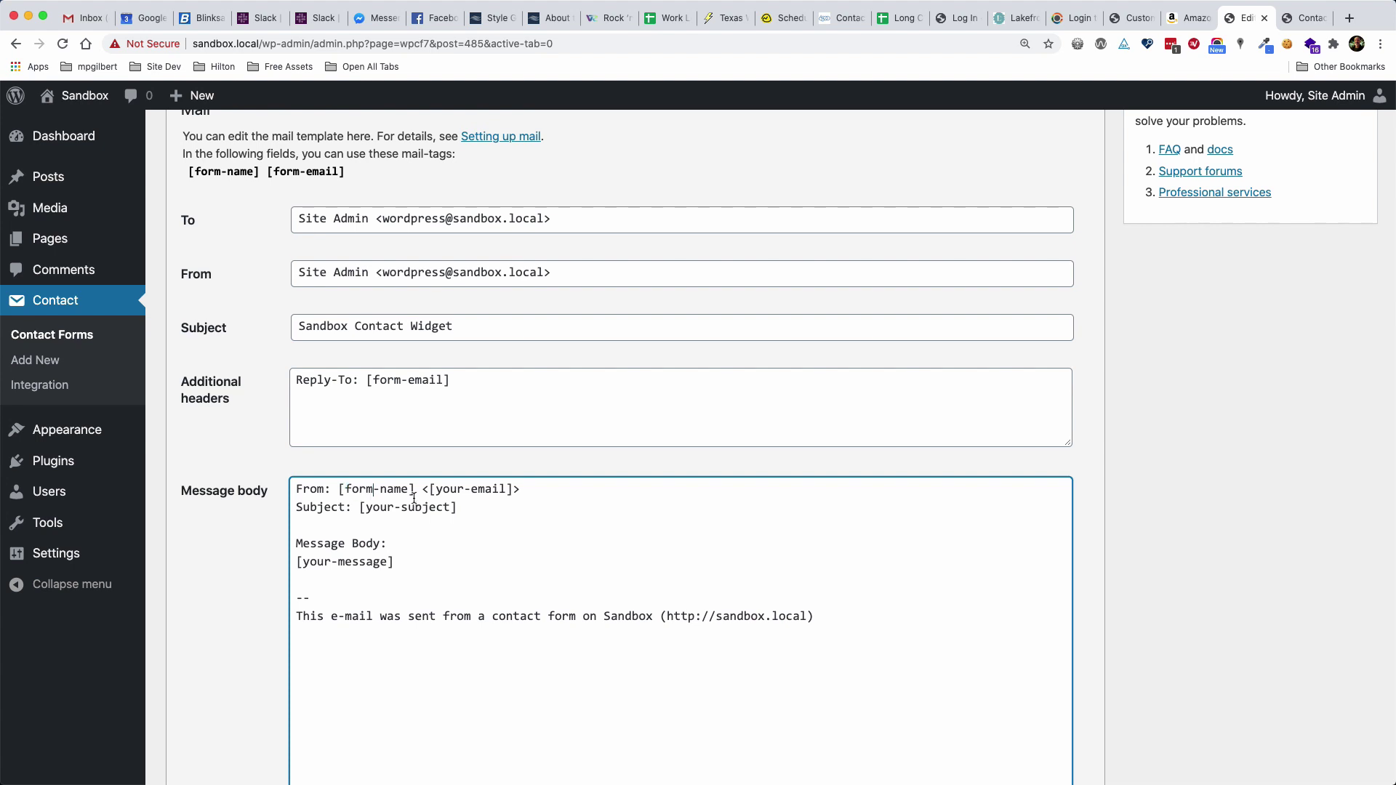
pyautogui.doubleClick(453, 490)
pyautogui.press('super+v')
# Put 'Sandbox Contact Widget' in place of the body's [your-subject], delete the Message Body lines, and save
pyautogui.click(256, 327)
pyautogui.press('super+c')
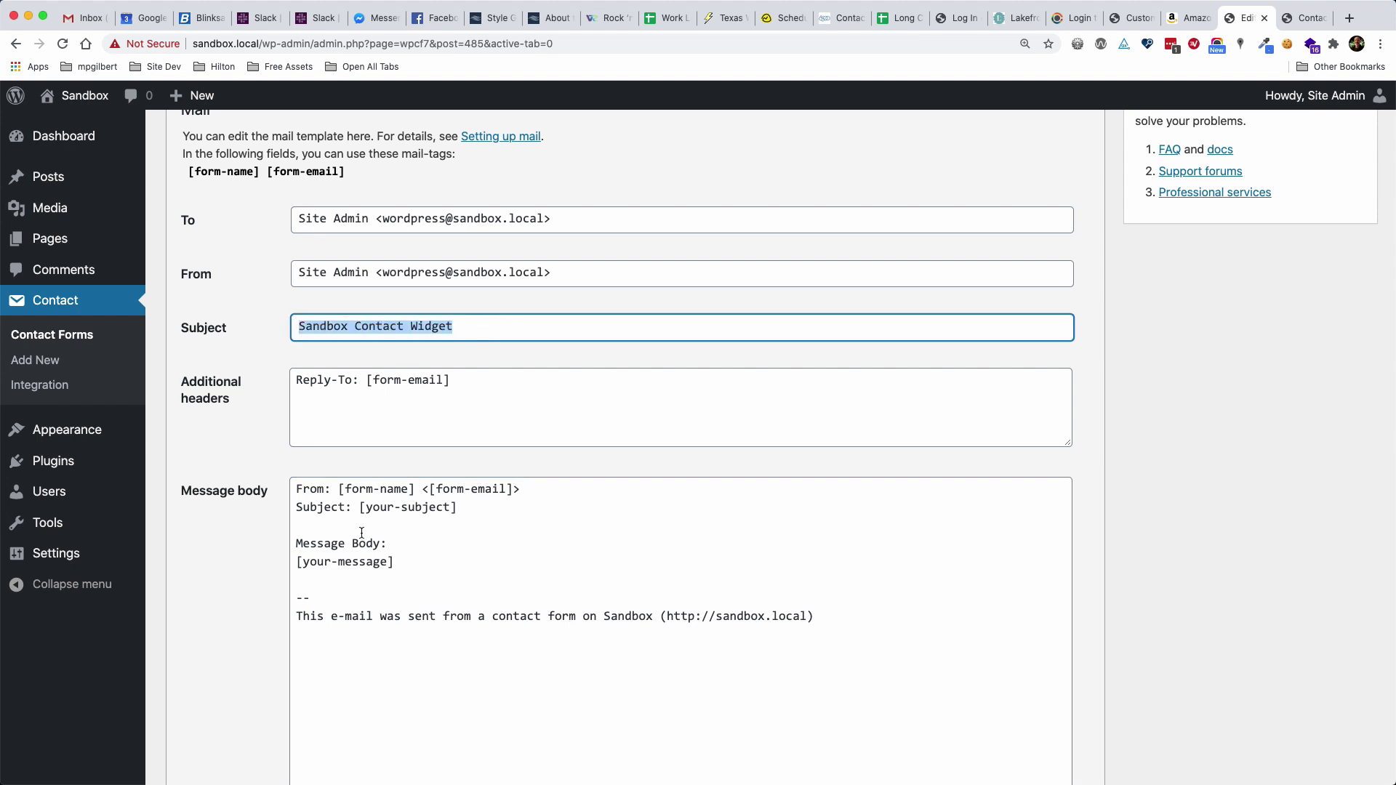
pyautogui.moveTo(360, 508); pyautogui.dragTo(467, 509)
pyautogui.press('super+v')
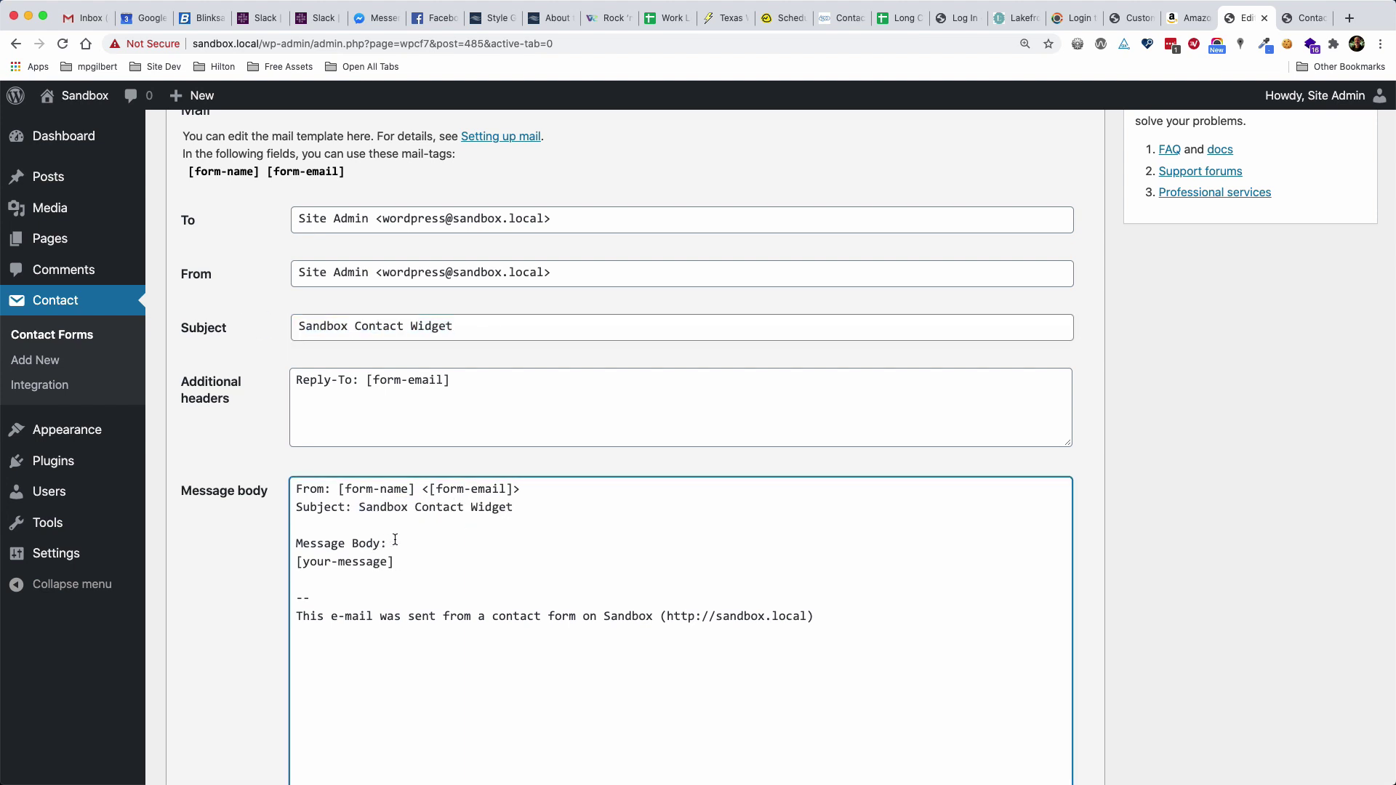
pyautogui.moveTo(393, 543); pyautogui.dragTo(293, 539)
pyautogui.press('BackSpace')
pyautogui.press('Delete')
pyautogui.hotkey('shift', 'End')
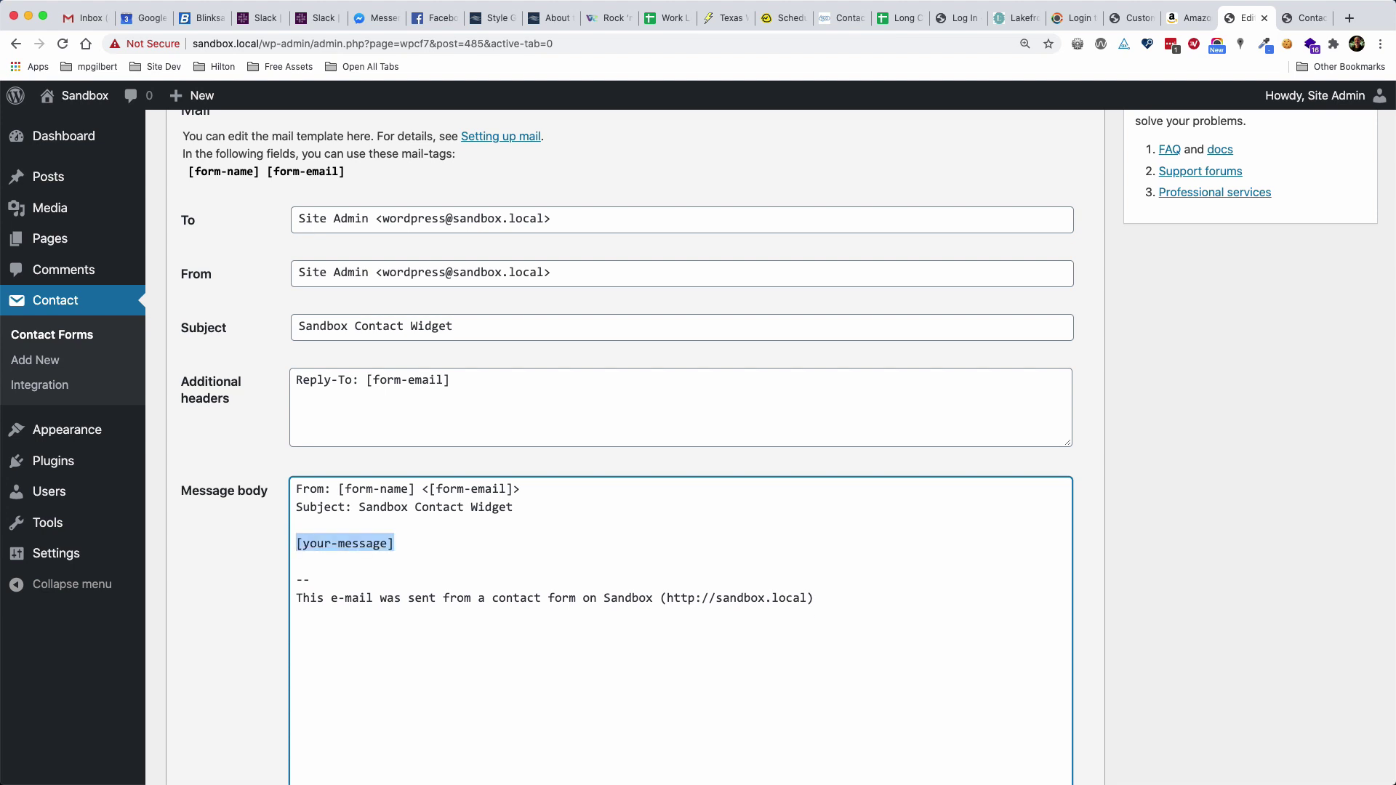
pyautogui.press('BackSpace')
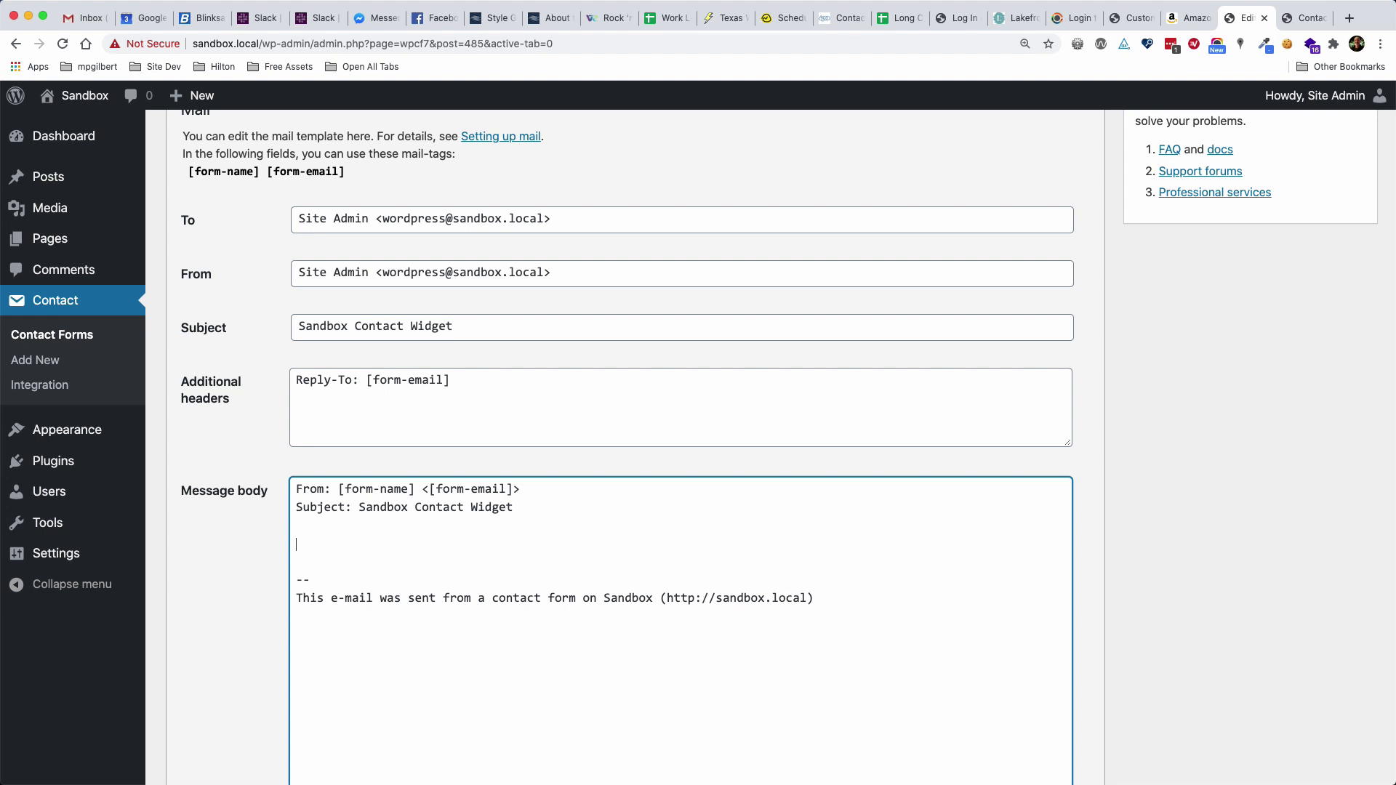
pyautogui.press('Delete')
pyautogui.press('Delete')
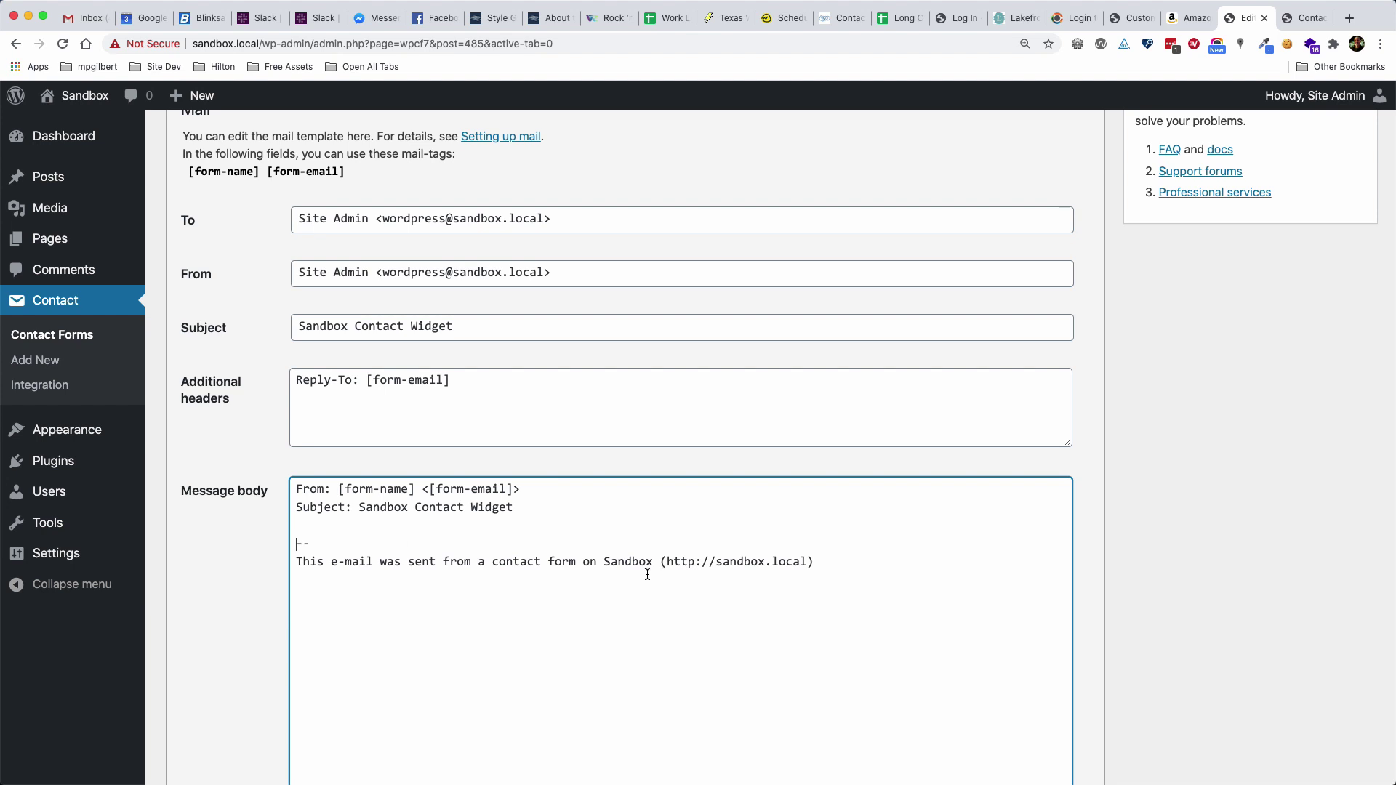
pyautogui.scroll(3, 645, 570)
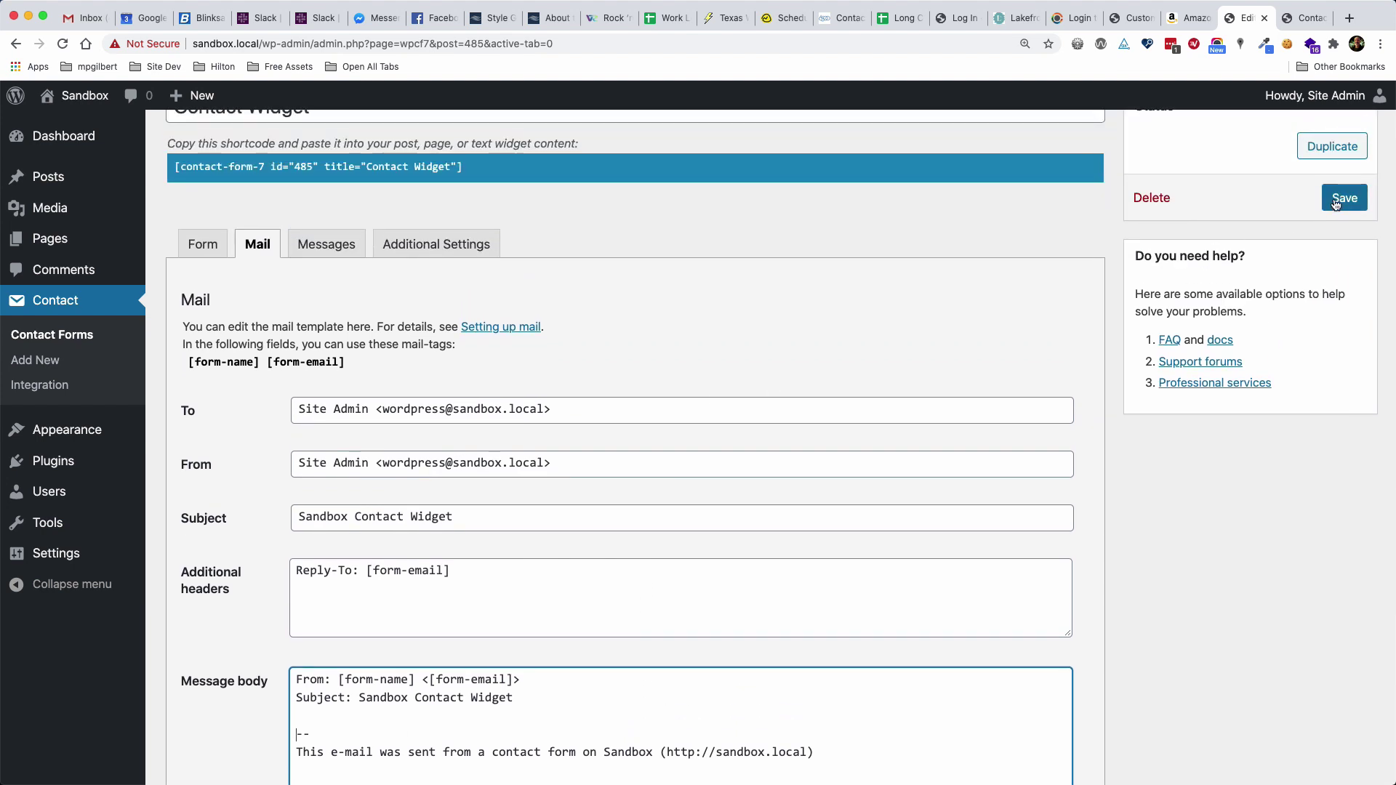
pyautogui.click(1337, 205)
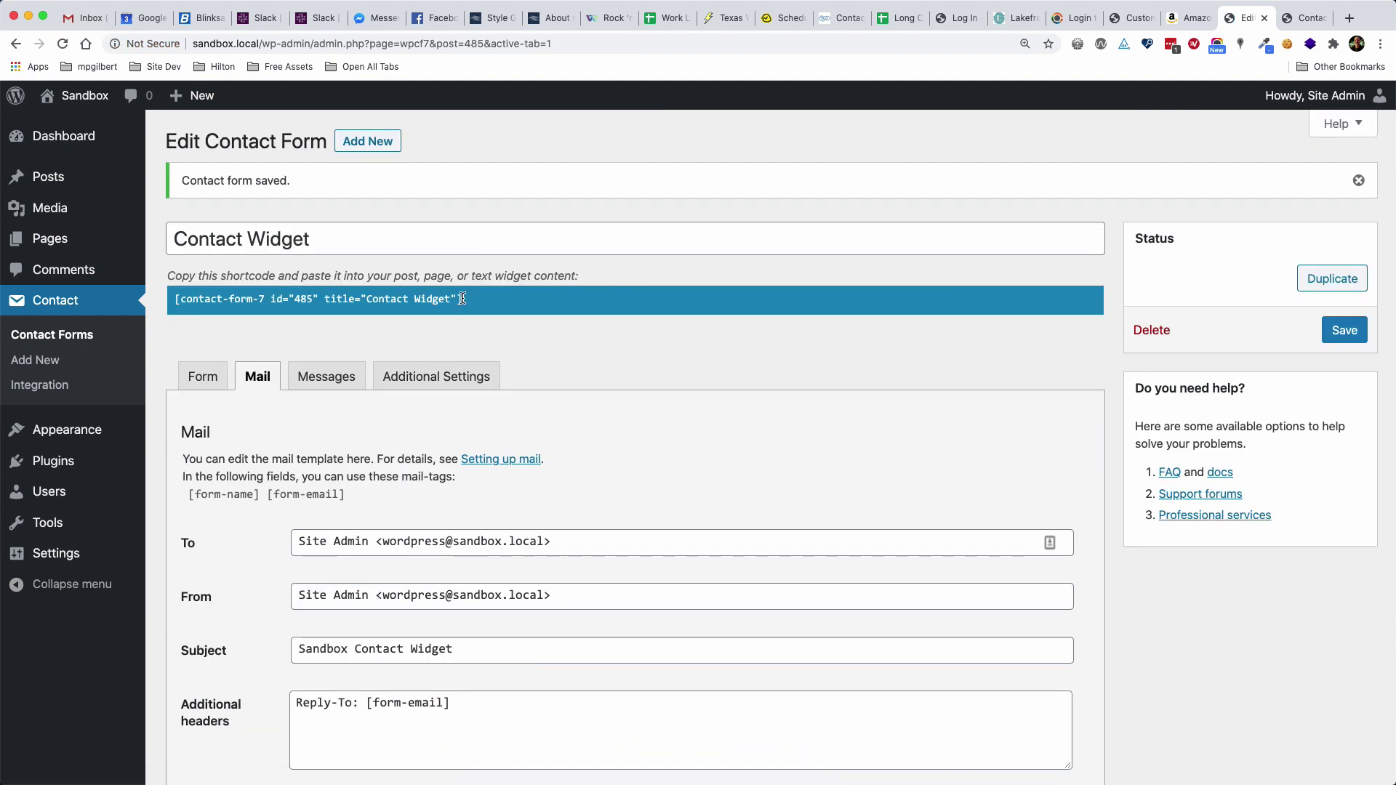
pyautogui.click(465, 298)
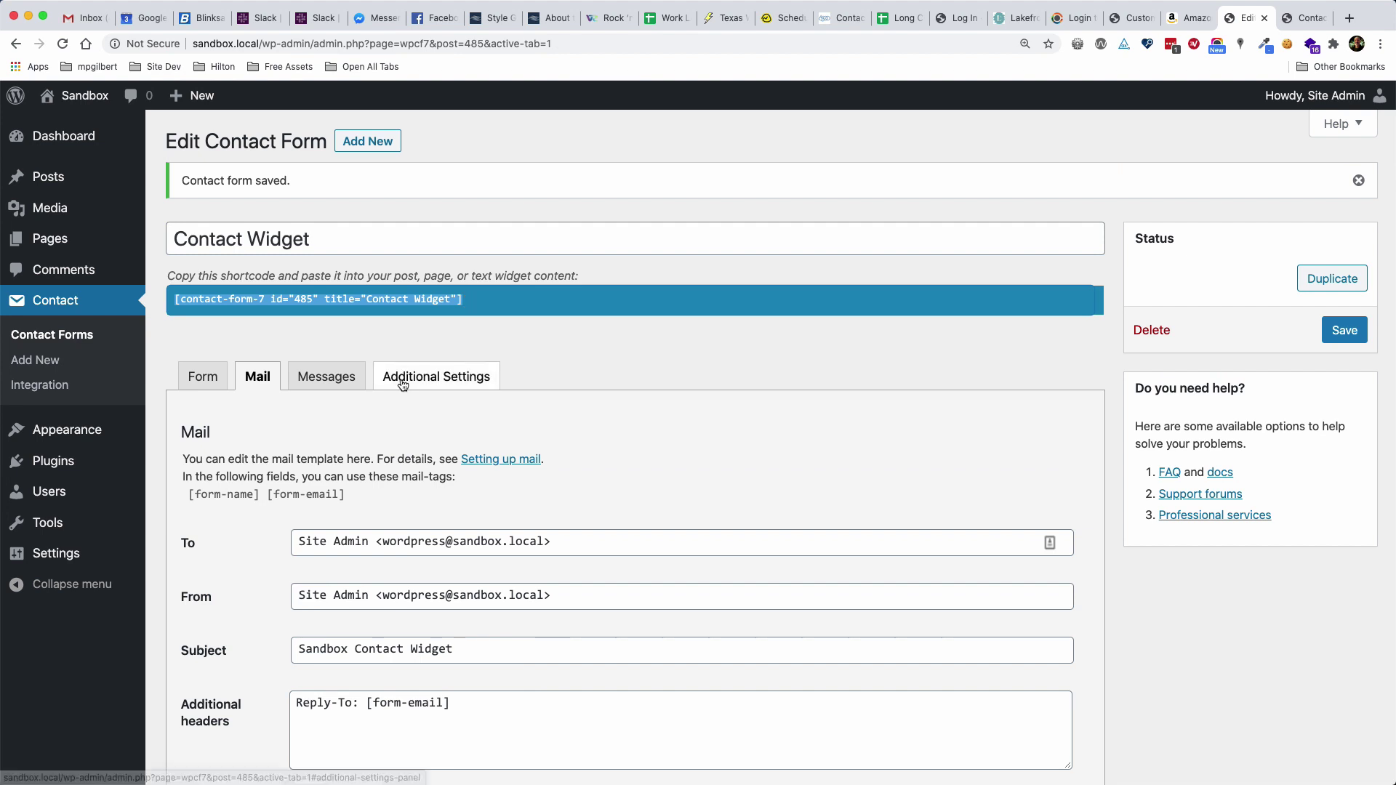
# Add a Text widget under Search in Main Sidebar with the pasted shortcode, title it 'Newsletter', and save
pyautogui.moveTo(88, 432)
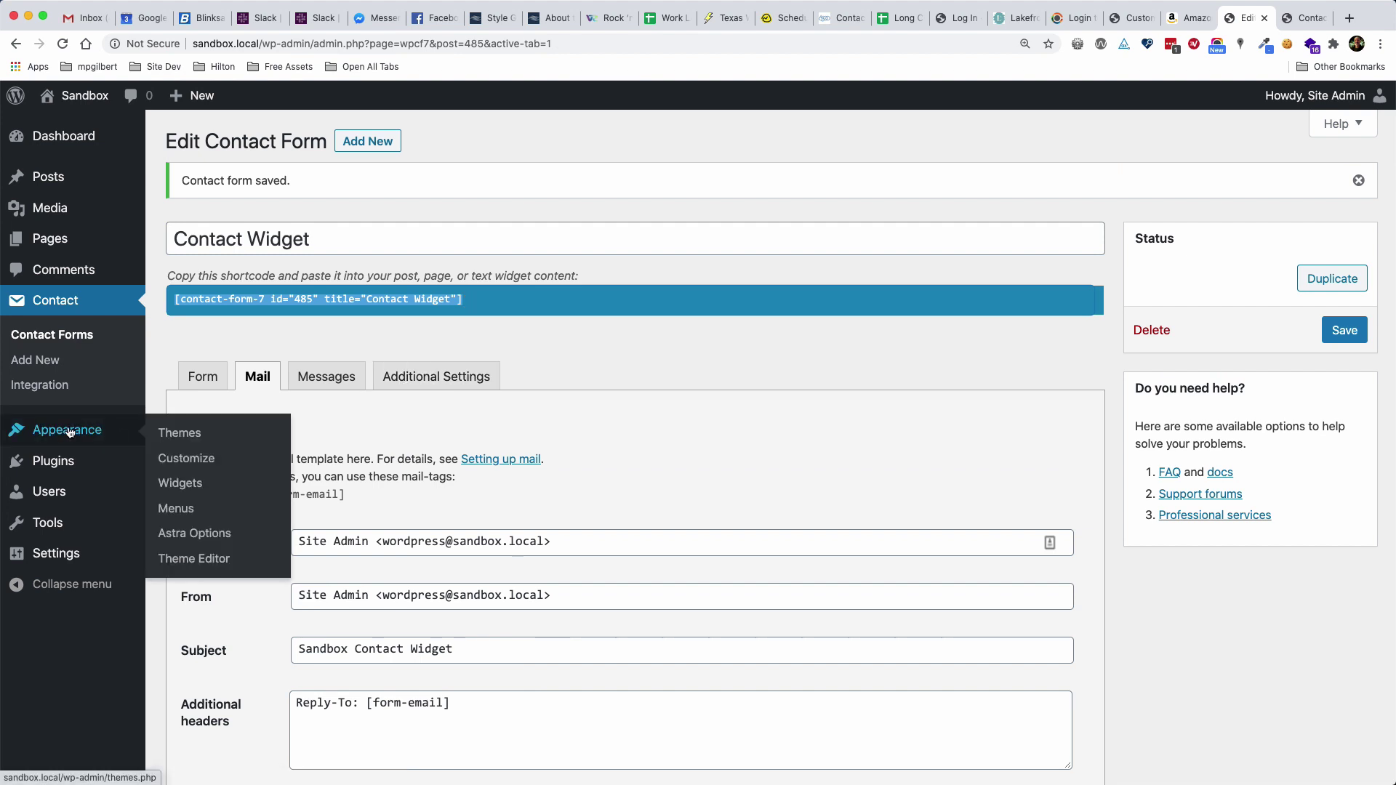
pyautogui.click(177, 484)
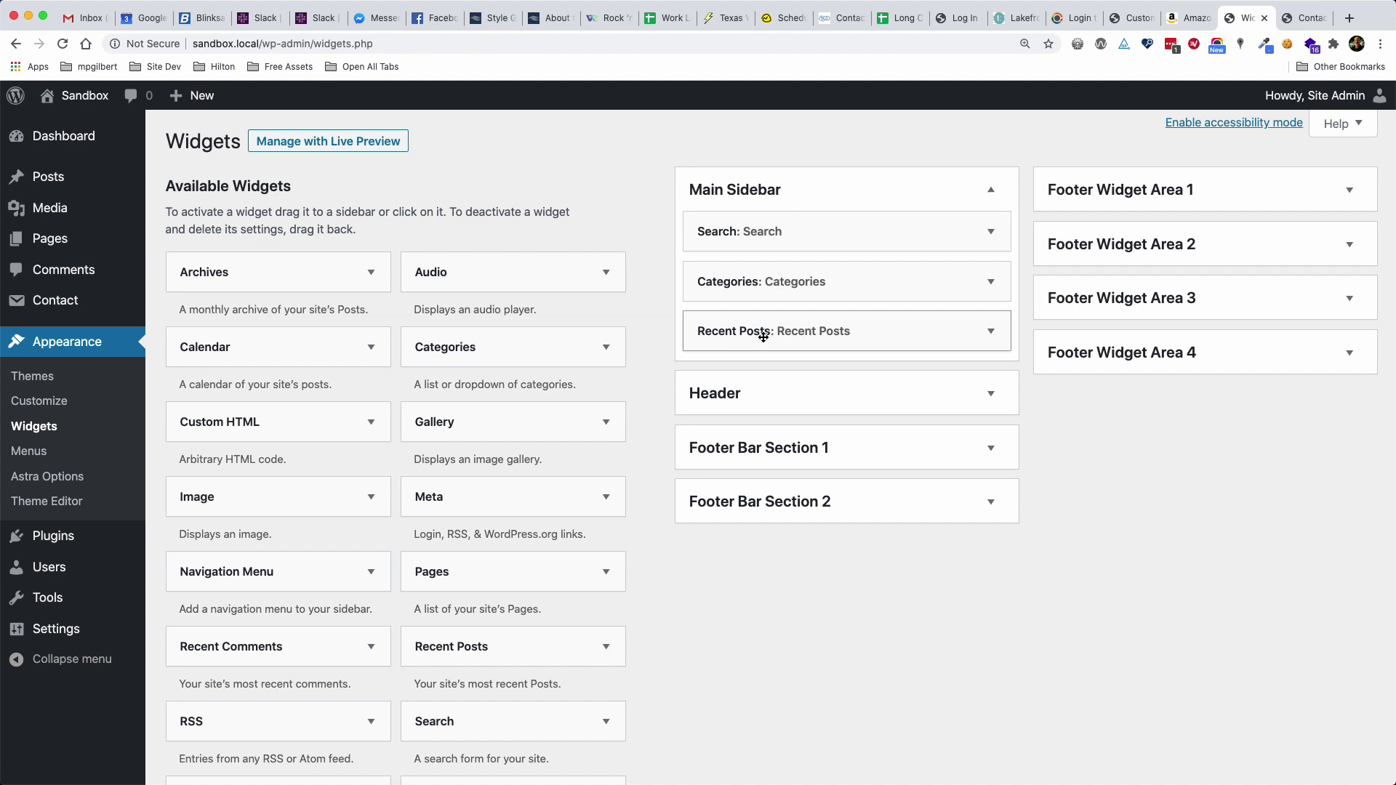
pyautogui.scroll(-3, 619, 551)
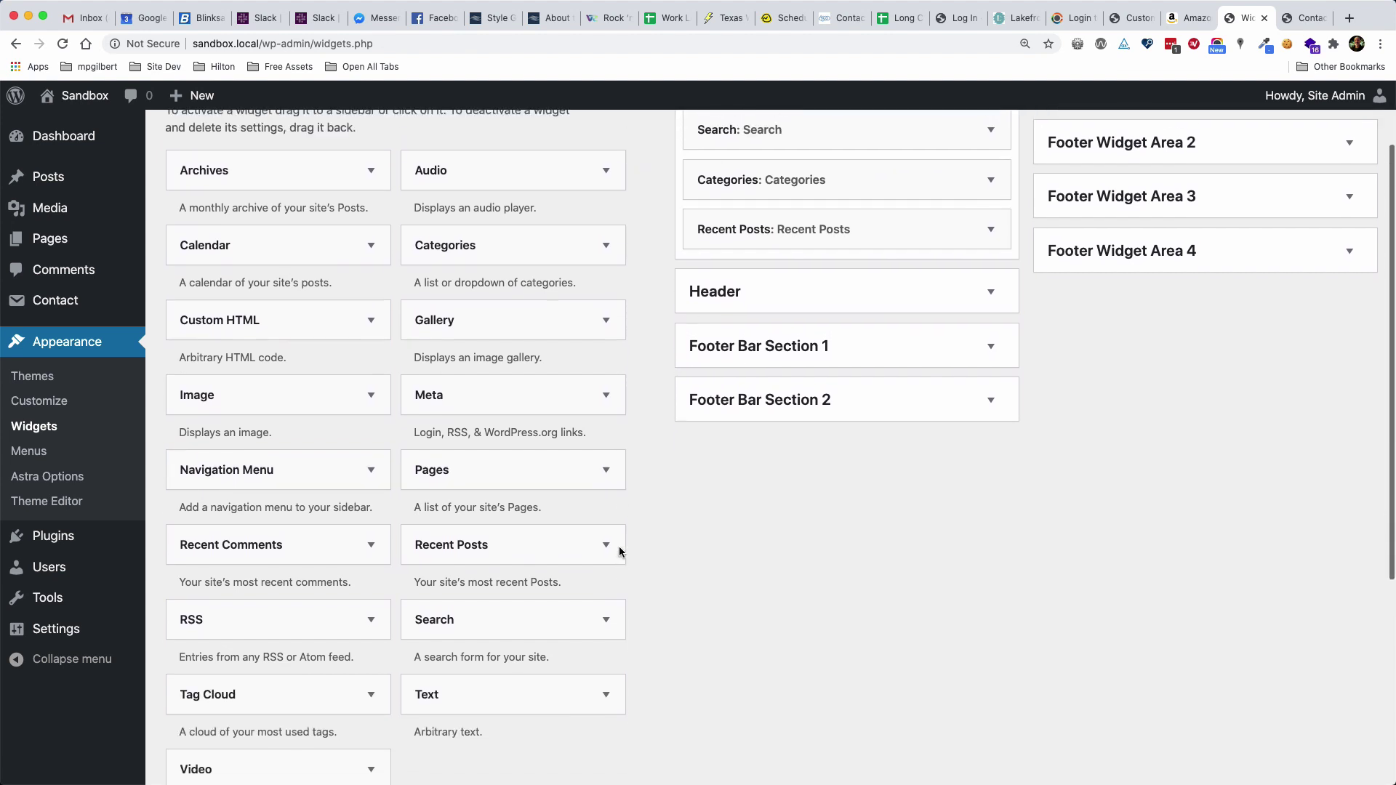
pyautogui.moveTo(465, 720); pyautogui.dragTo(754, 193)
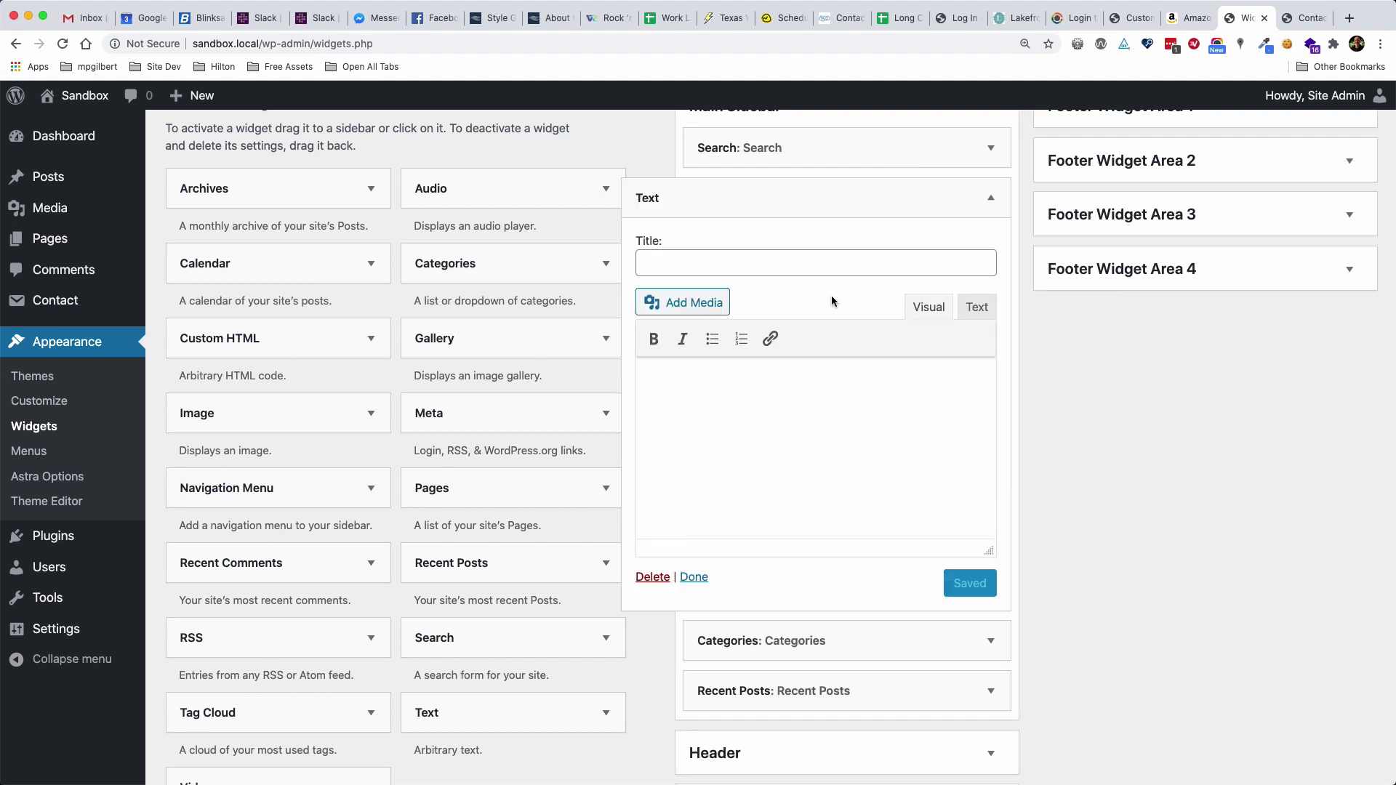
pyautogui.click(977, 306)
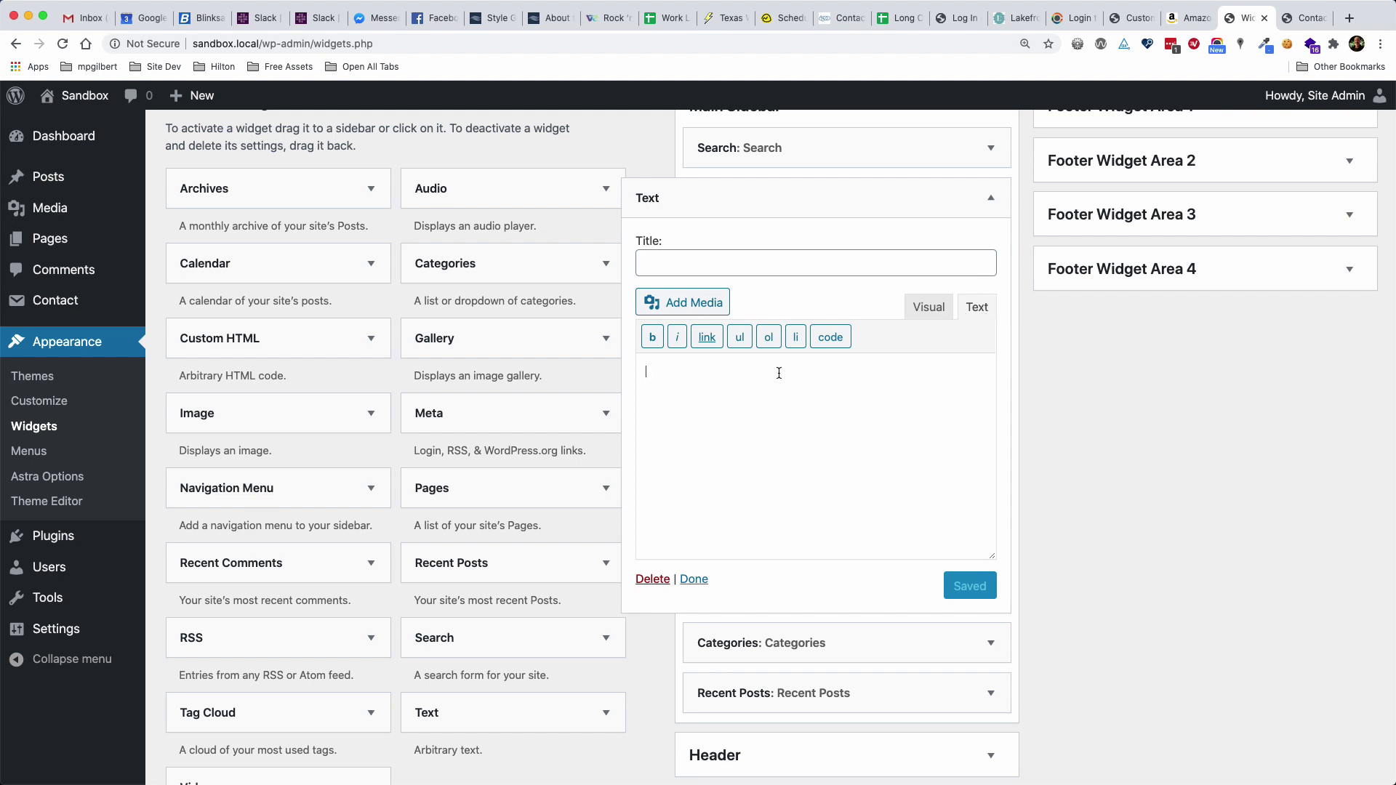
pyautogui.write('[contact-form-7 id="185" title="Contact Widget"]')
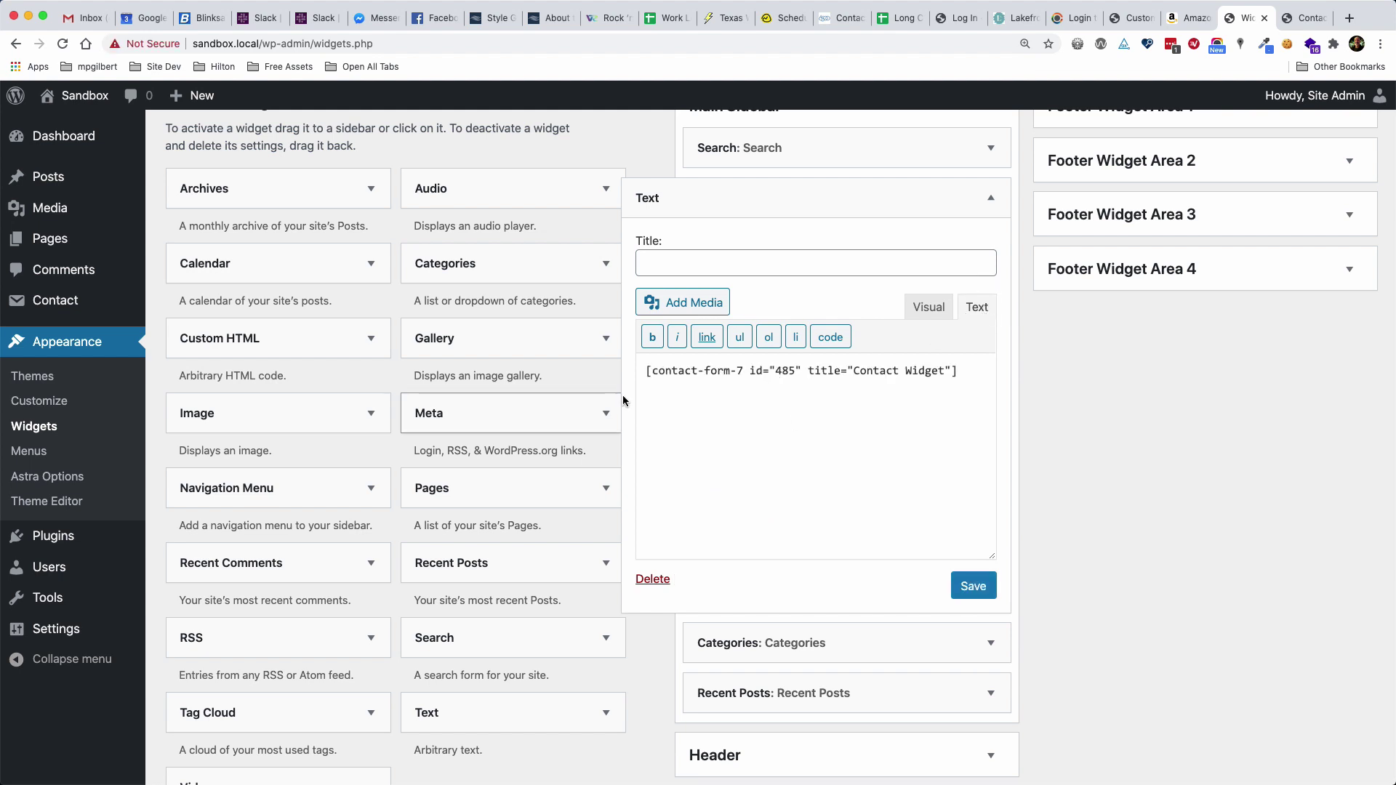
pyautogui.click(703, 261)
pyautogui.write('N')
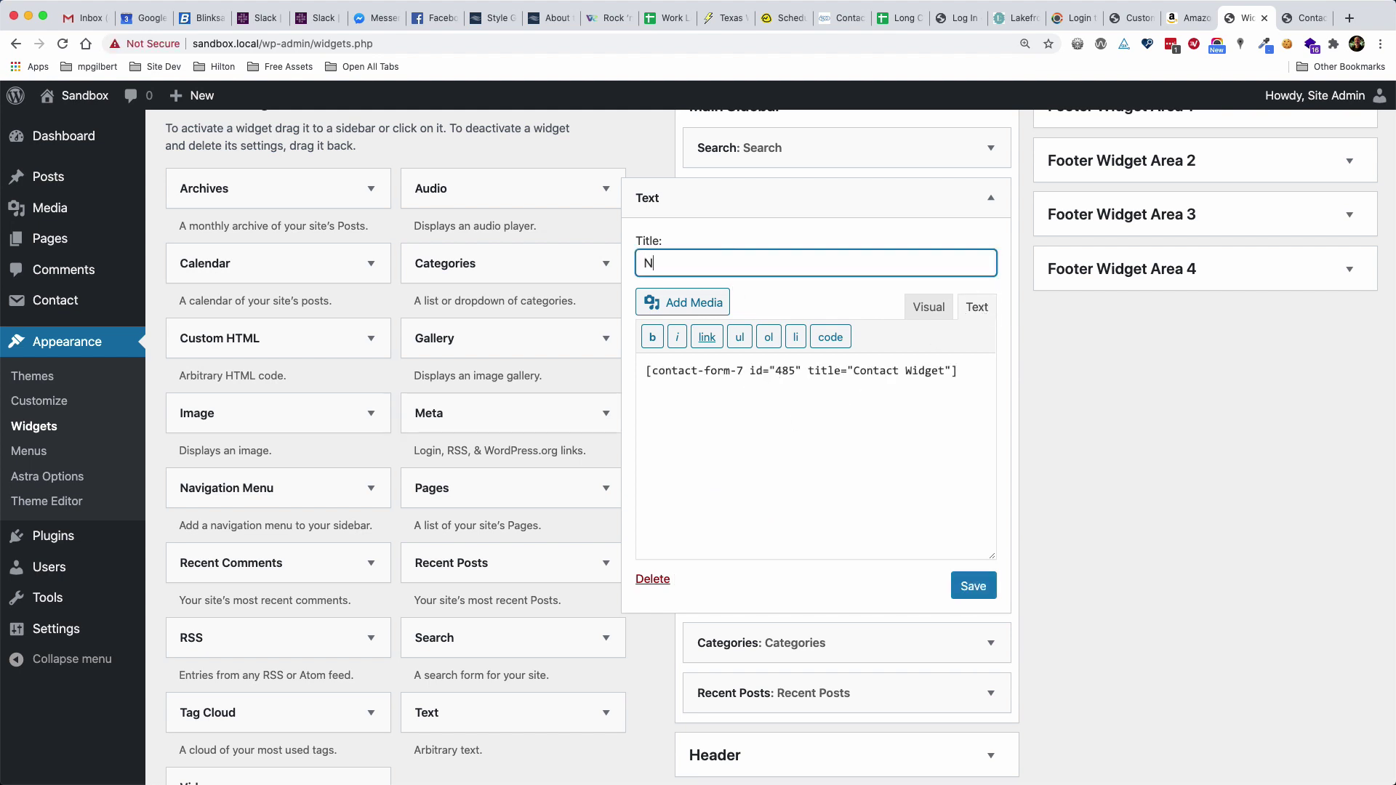
pyautogui.write('ewsletter')
pyautogui.click(972, 586)
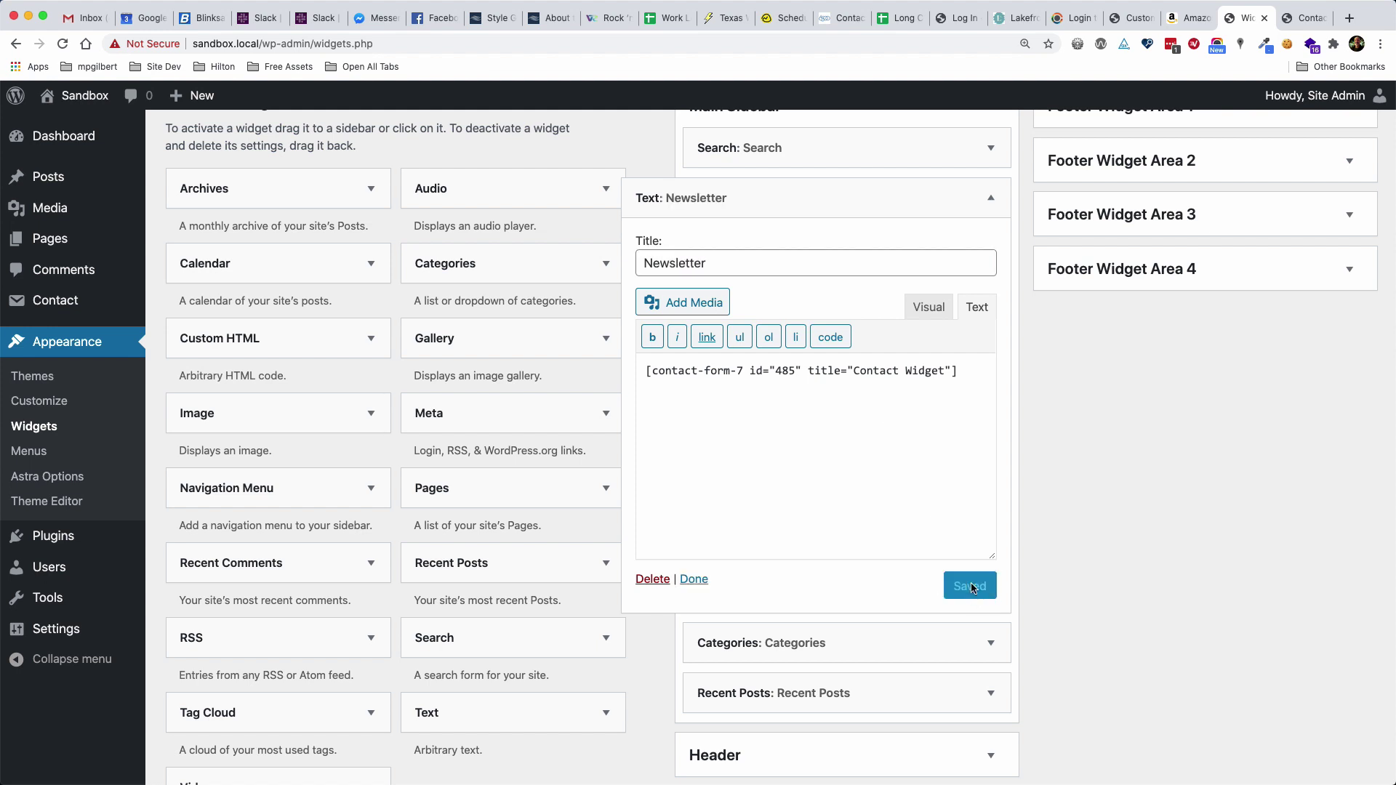
pyautogui.click(1299, 20)
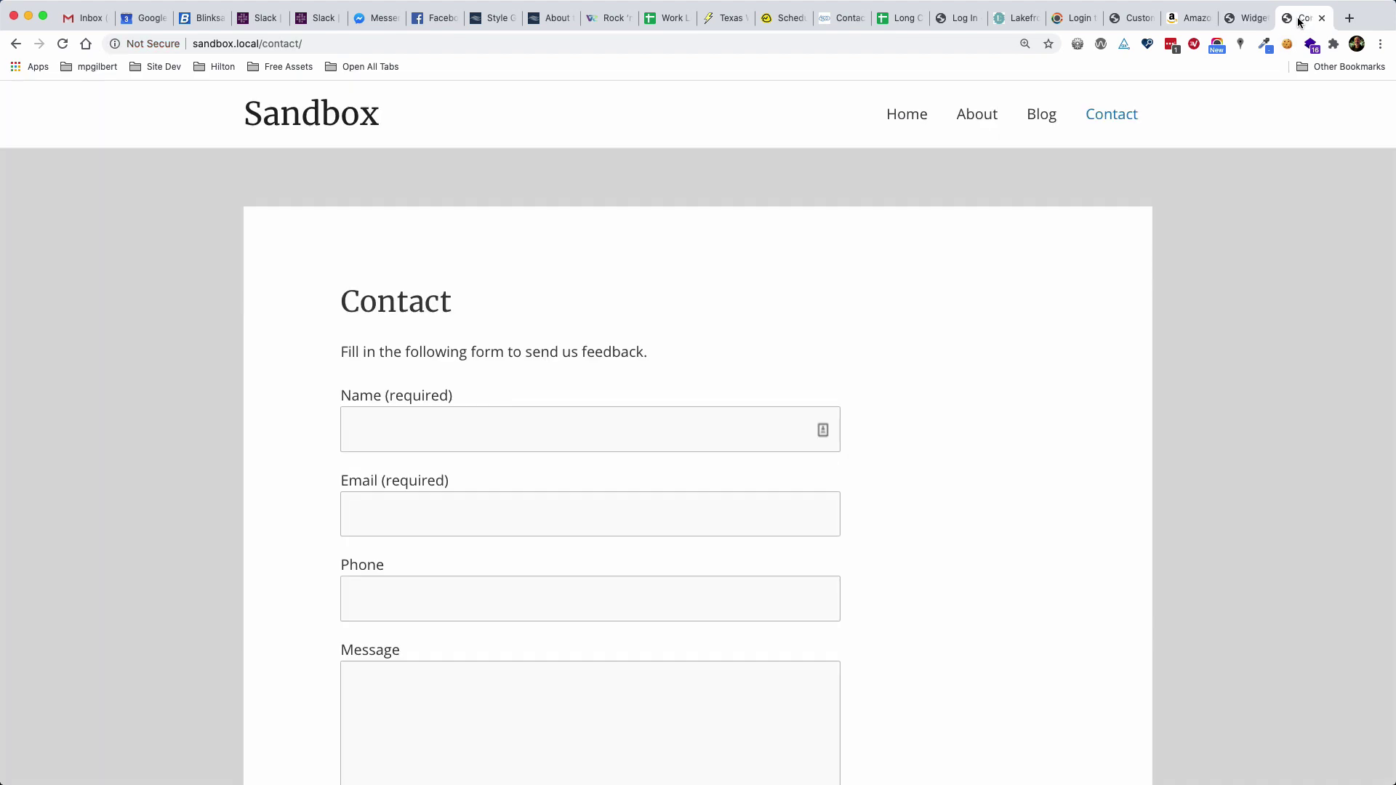
# On the Blog page, autofill Name and Email in the sidebar Newsletter form and submit with Sign Me Up
pyautogui.click(1043, 116)
pyautogui.scroll(-3, 1218, 359)
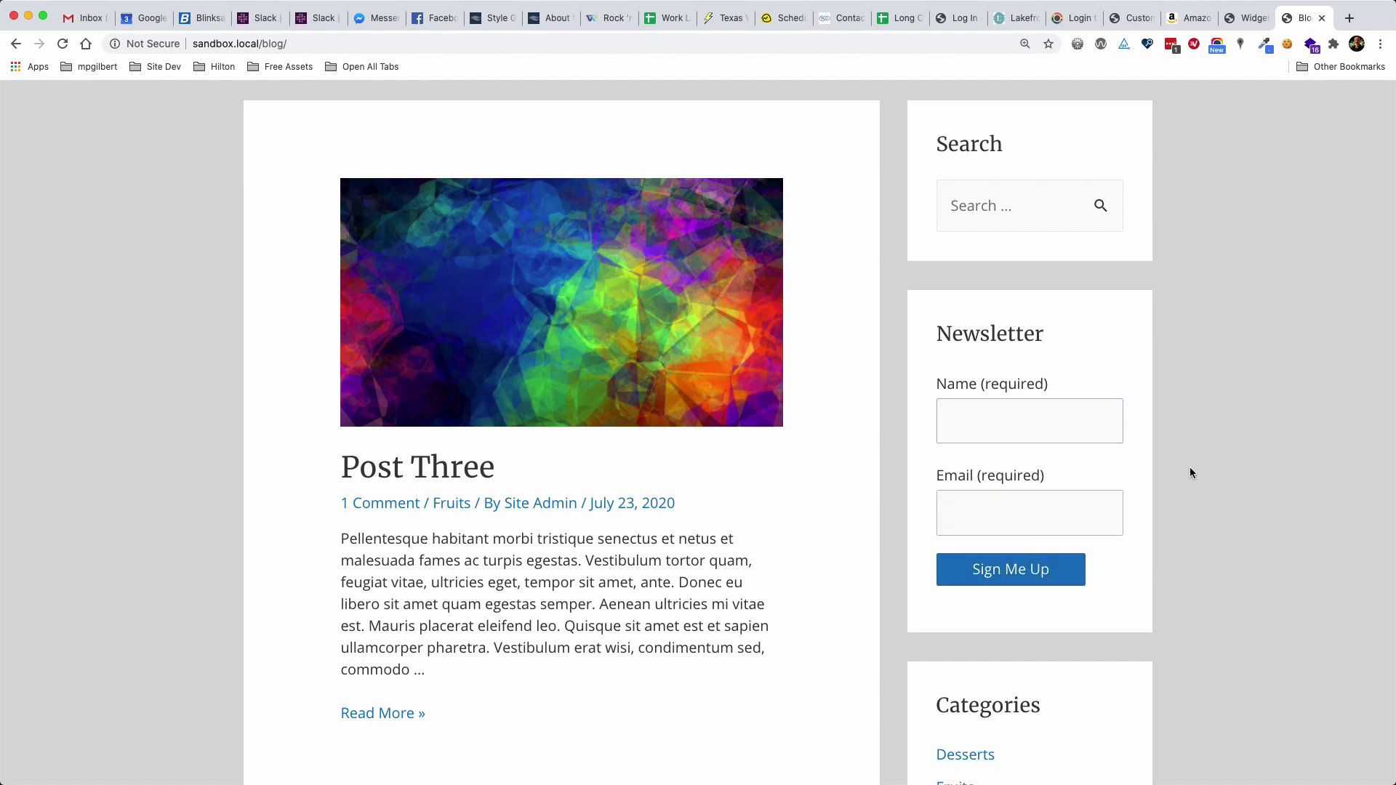
pyautogui.scroll(-3, 1193, 466)
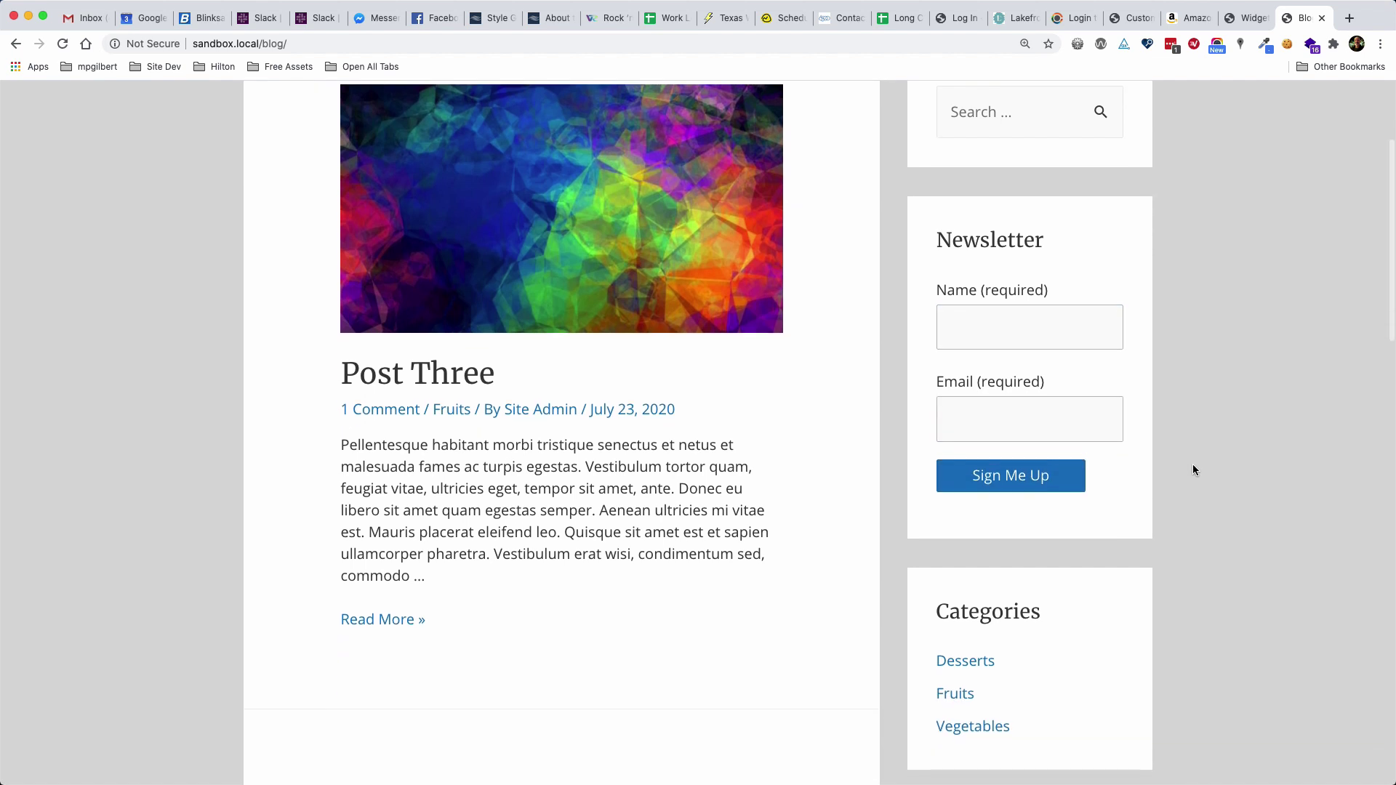
pyautogui.click(993, 330)
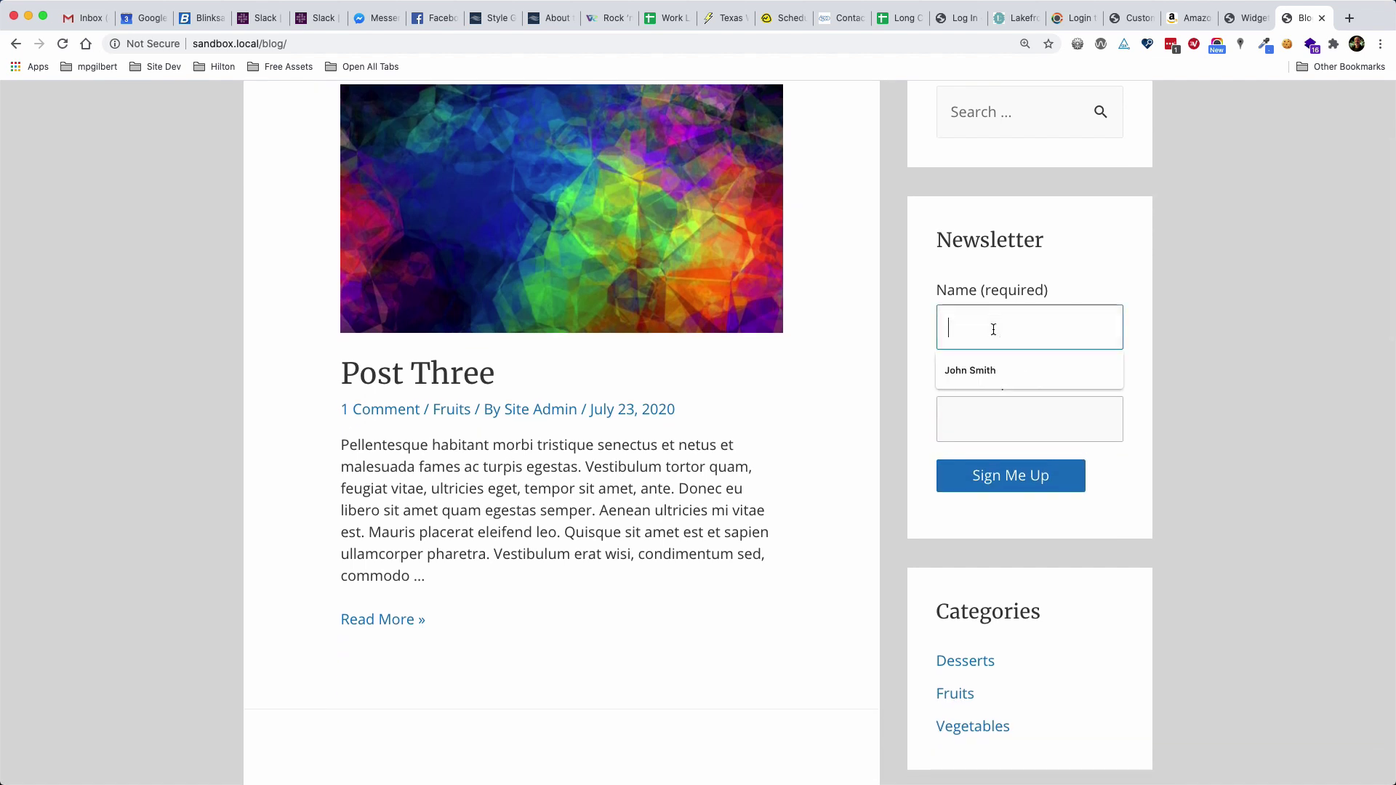
pyautogui.click(970, 370)
pyautogui.click(991, 413)
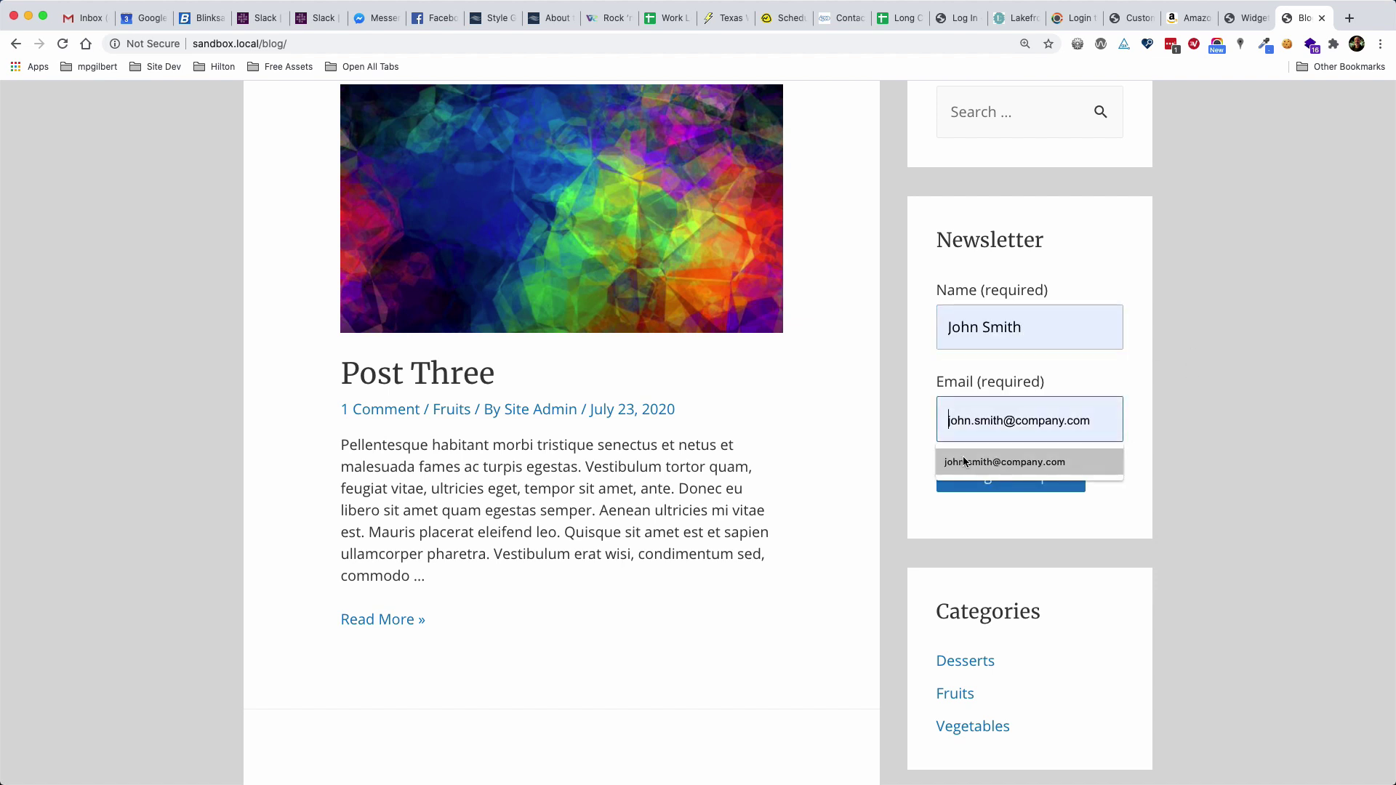
pyautogui.click(1015, 458)
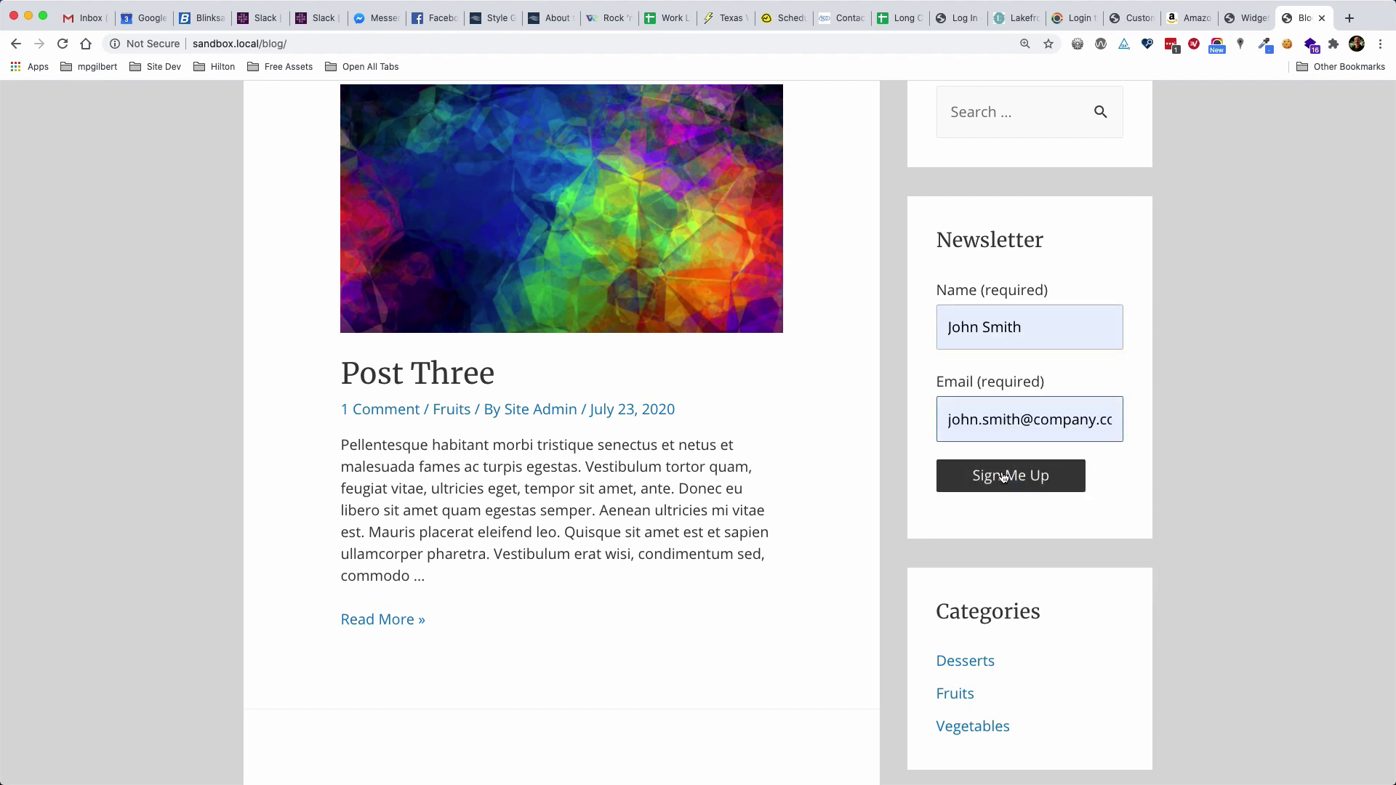
pyautogui.click(1004, 476)
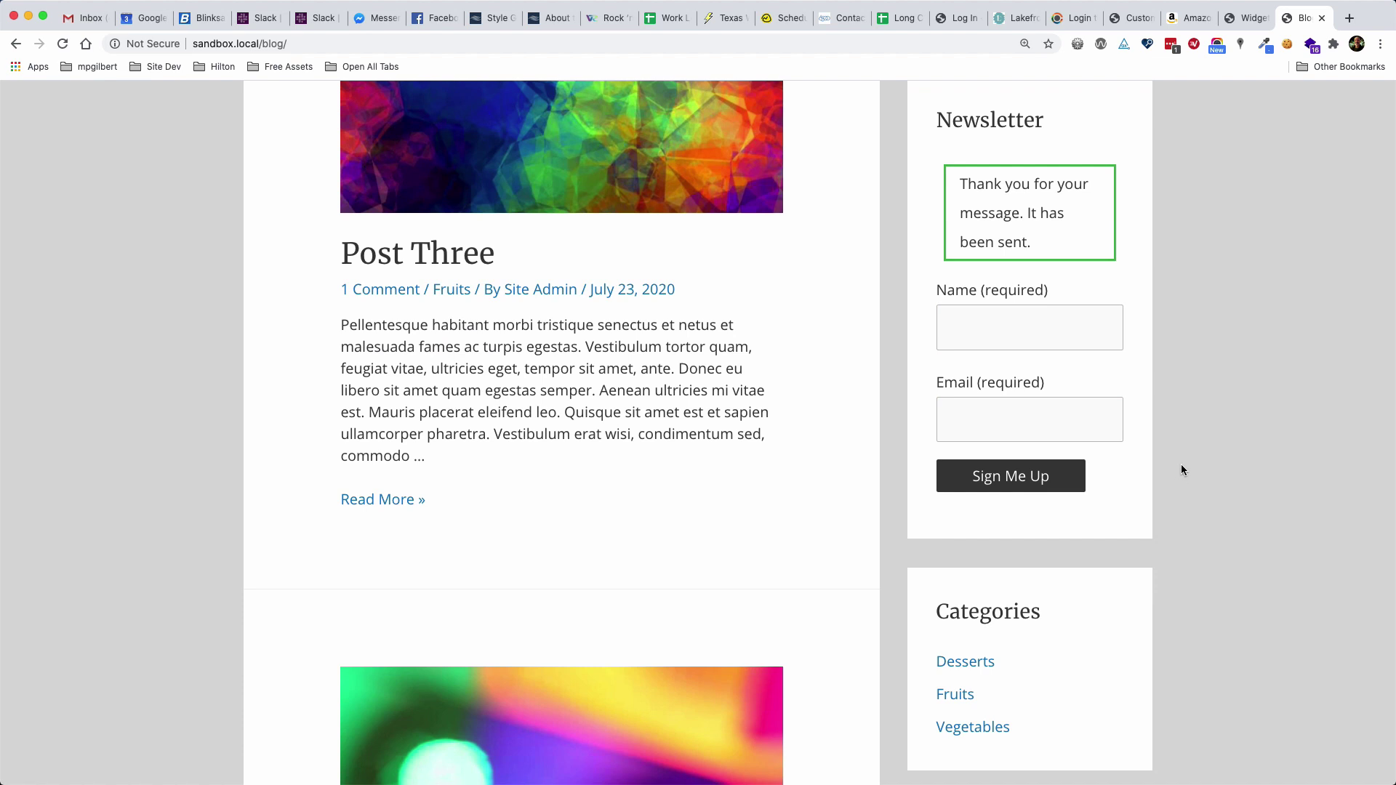
pyautogui.scroll(2, 1181, 464)
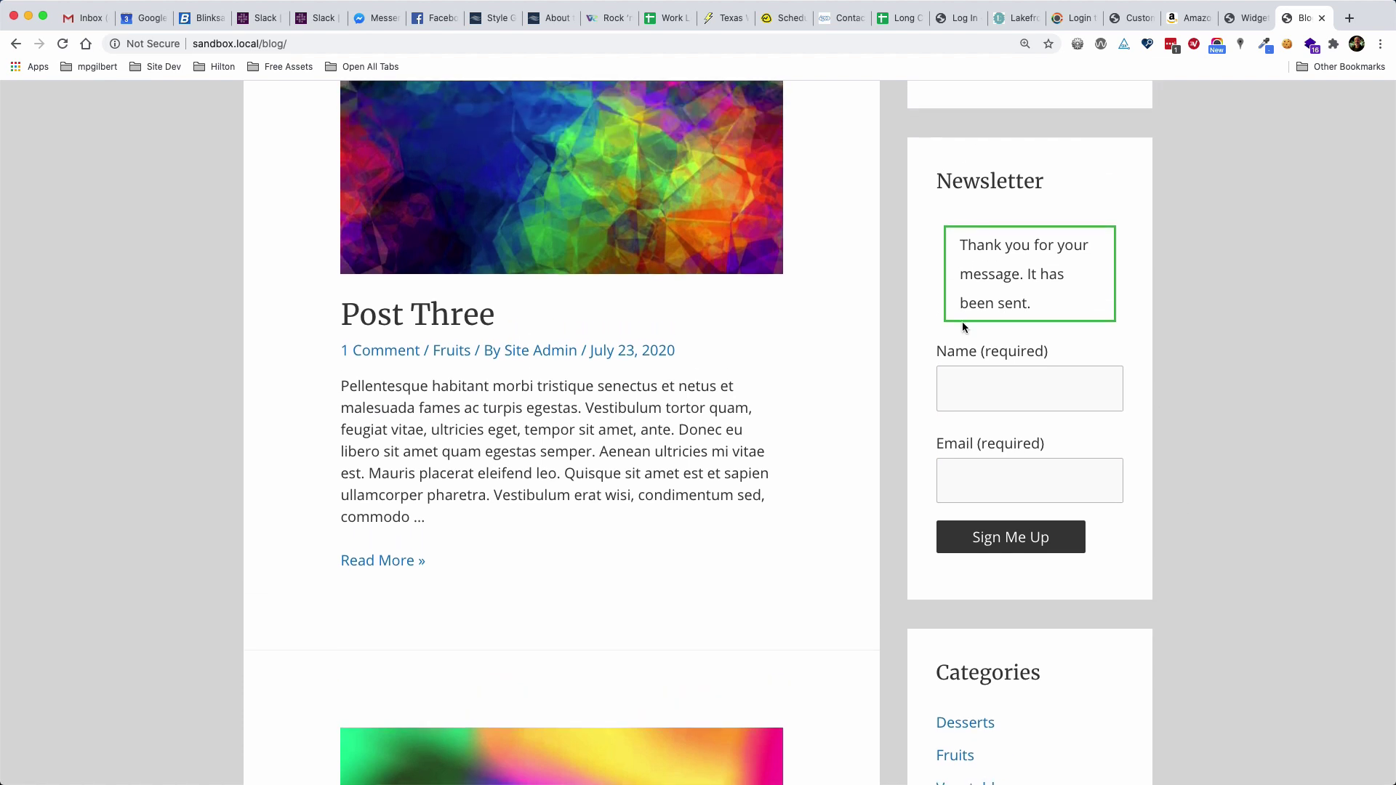